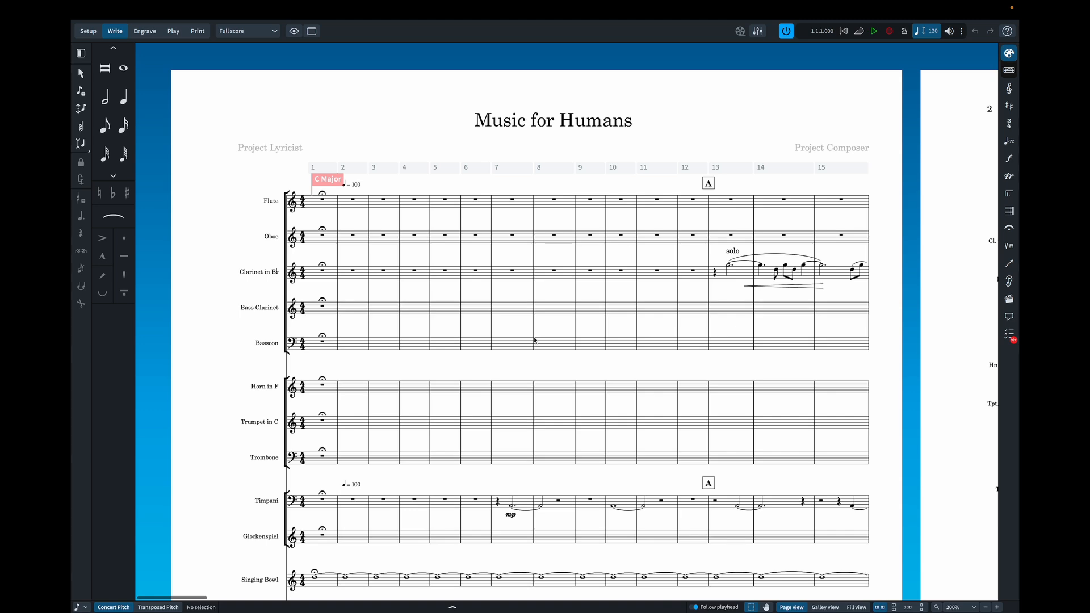
- Look through the Music for Humans full score from the opening bars to rehearsal mark I, covering all instrument and vocal staves
scroll(534, 341, "down", 4)
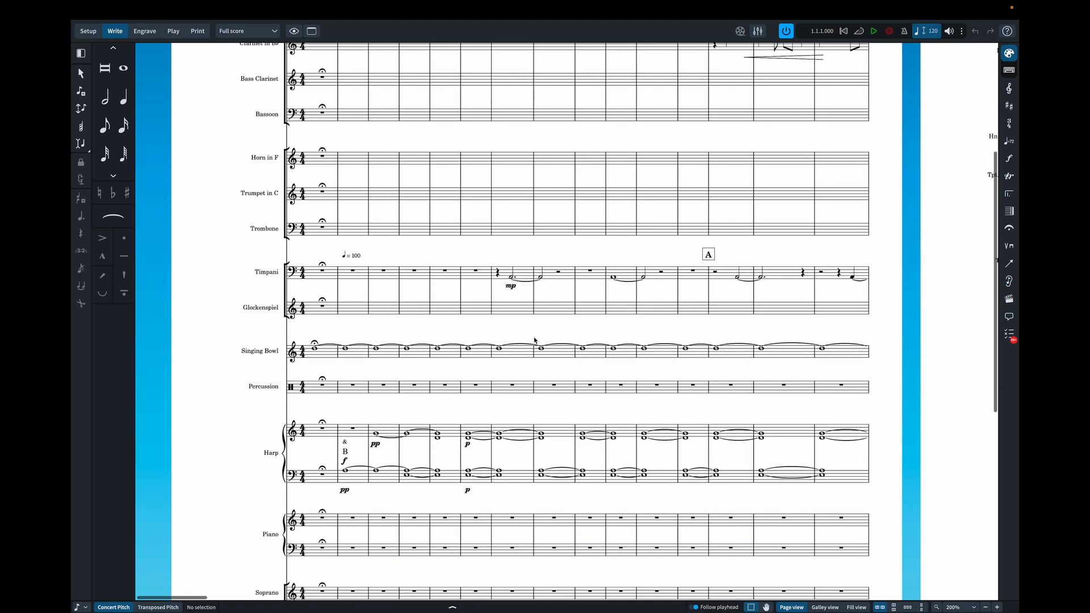
scroll(534, 341, "up", 4)
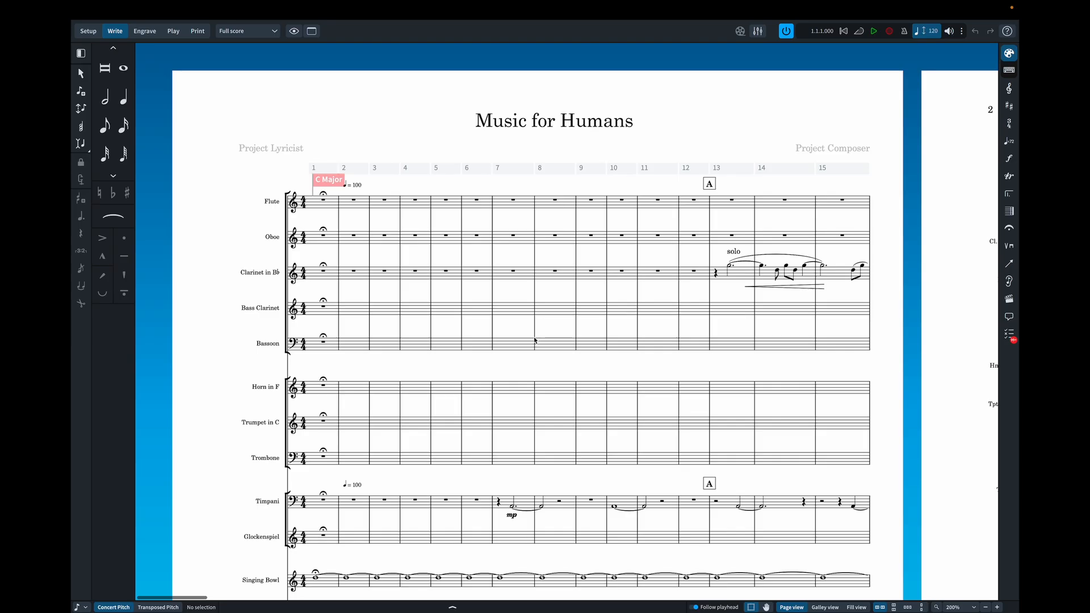
scroll(534, 341, "down", 2)
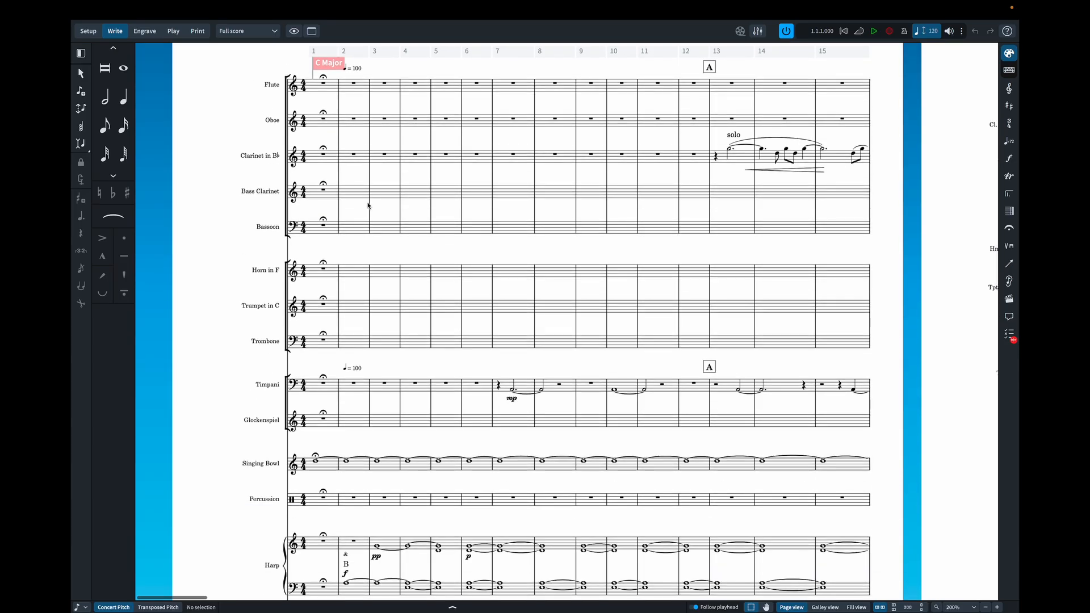
scroll(582, 306, "down", 9)
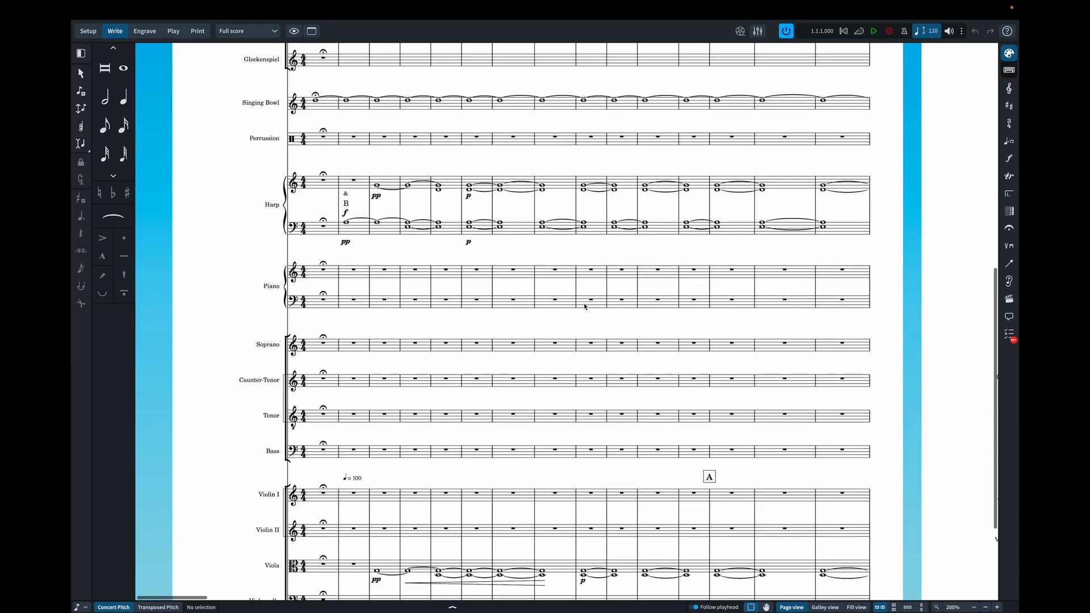
scroll(584, 307, "right", 10)
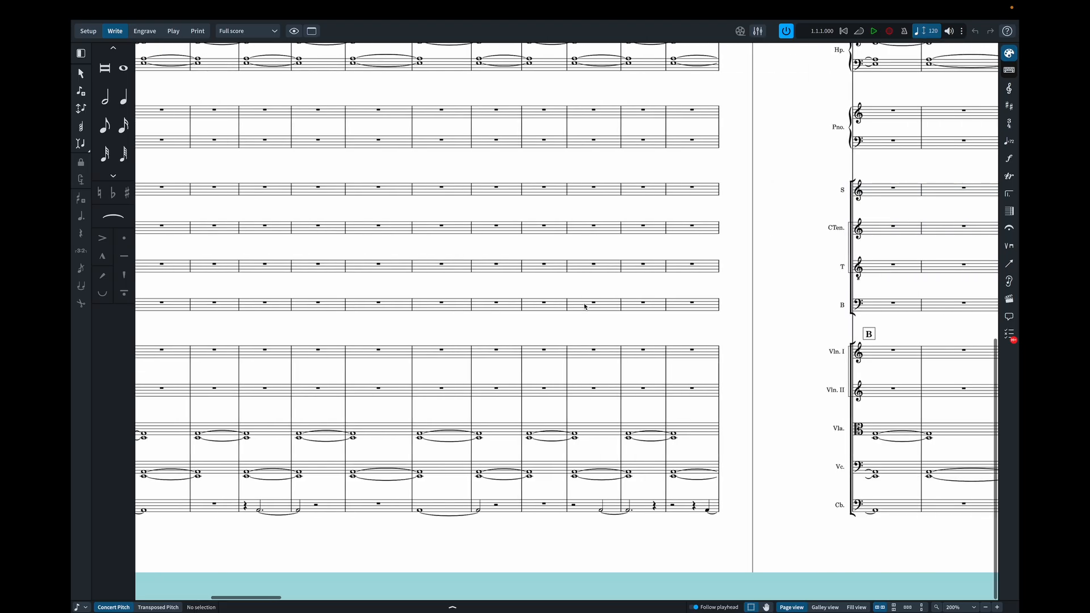
scroll(585, 307, "up", 9)
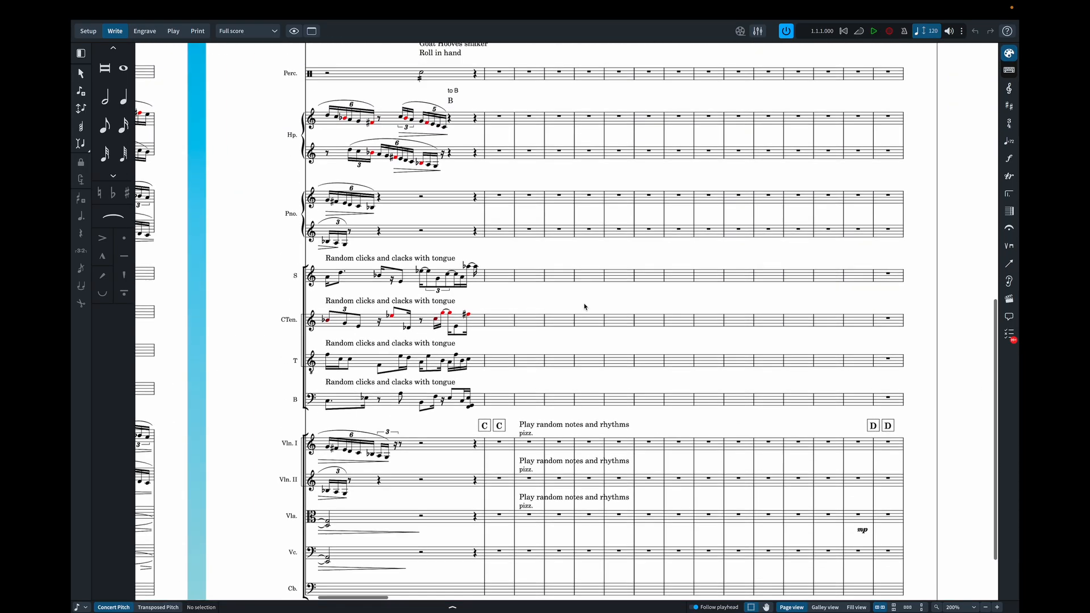
scroll(584, 307, "down", 8)
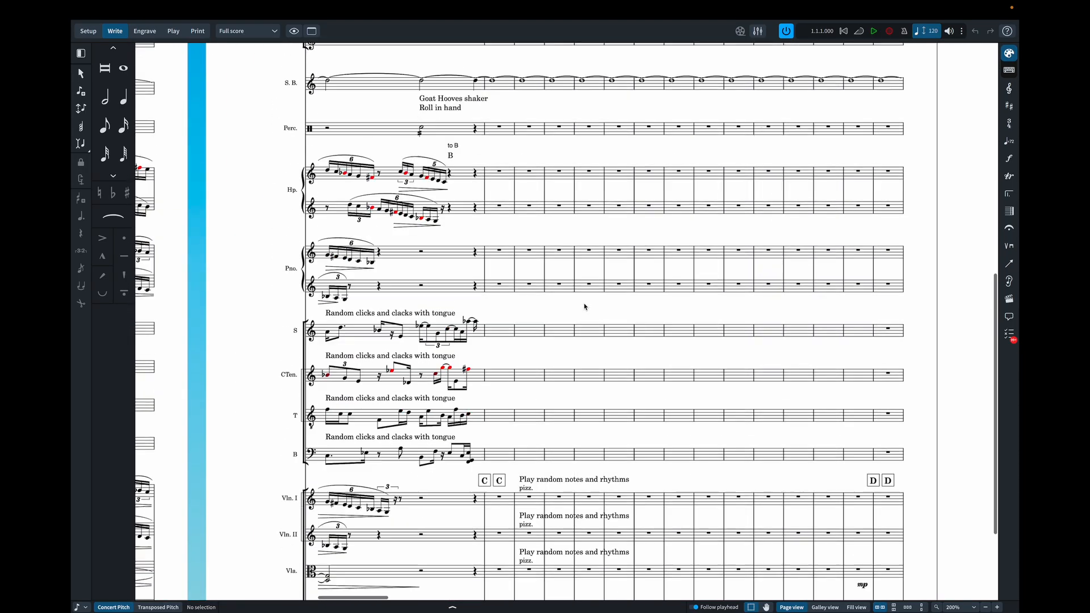
scroll(584, 307, "up", 8)
scroll(585, 306, "right", 10)
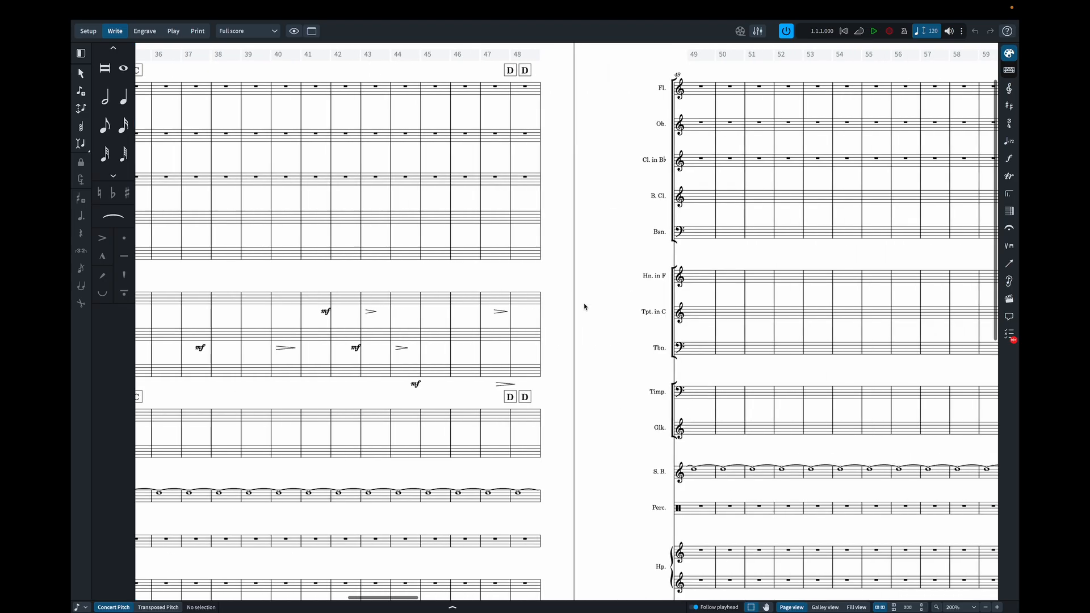
scroll(585, 307, "right", 1)
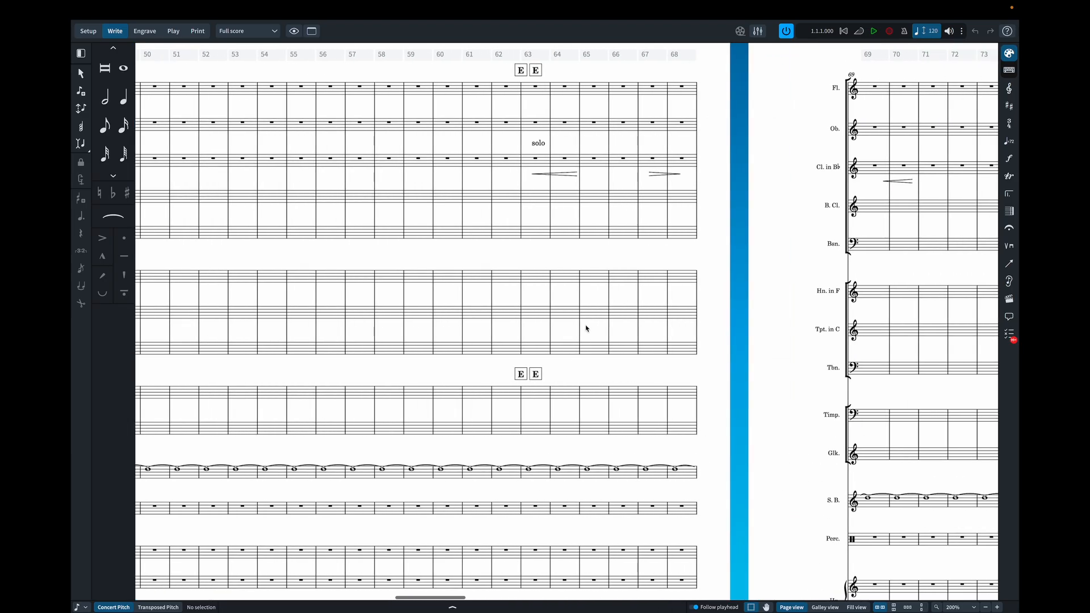
scroll(586, 328, "right", 11)
scroll(586, 328, "down", 5)
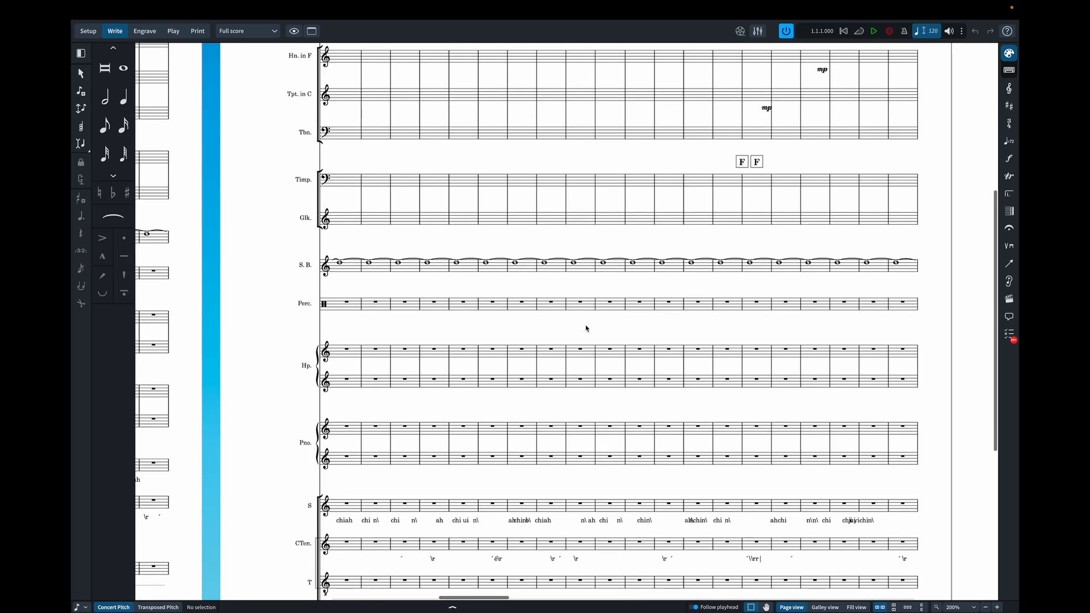
scroll(444, 261, "right", 20)
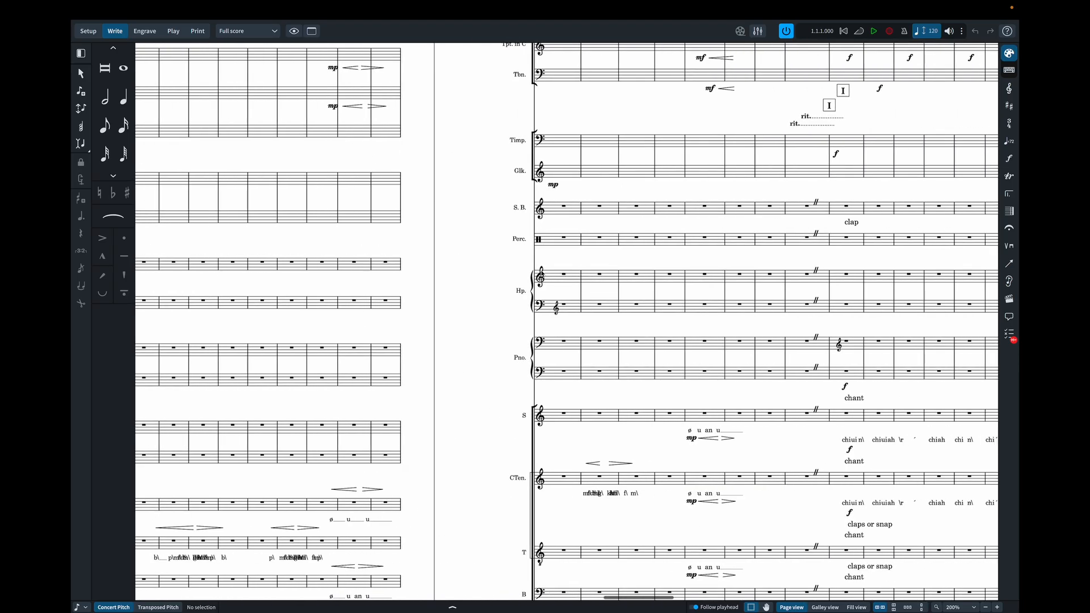
- Examine the harp, piano, vocal and string staves between rehearsal marks C and D
scroll(541, 274, "left", 20)
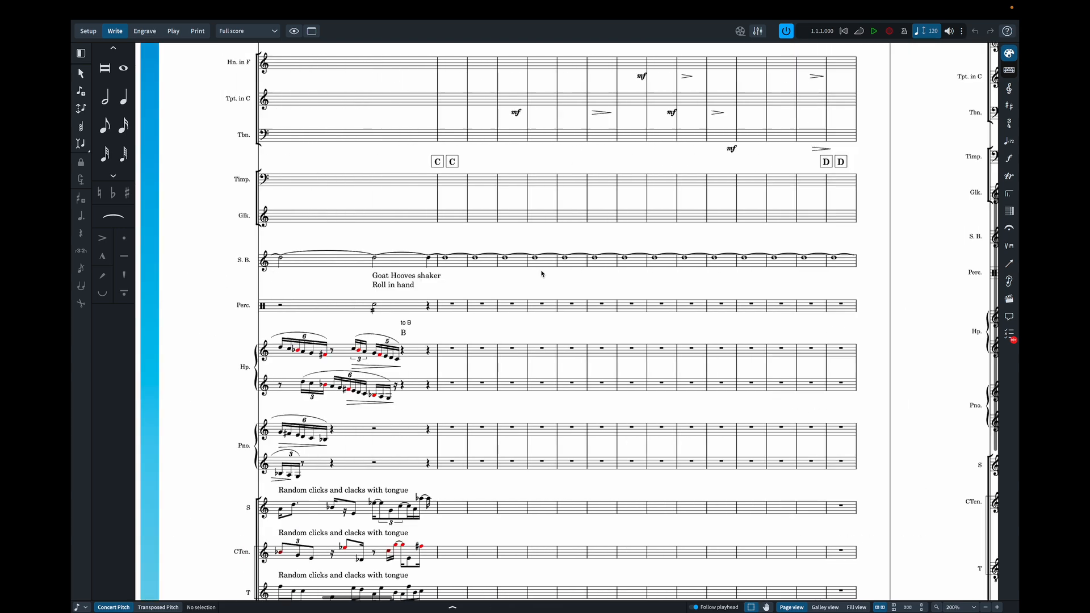
scroll(541, 274, "left", 4)
scroll(541, 275, "down", 5)
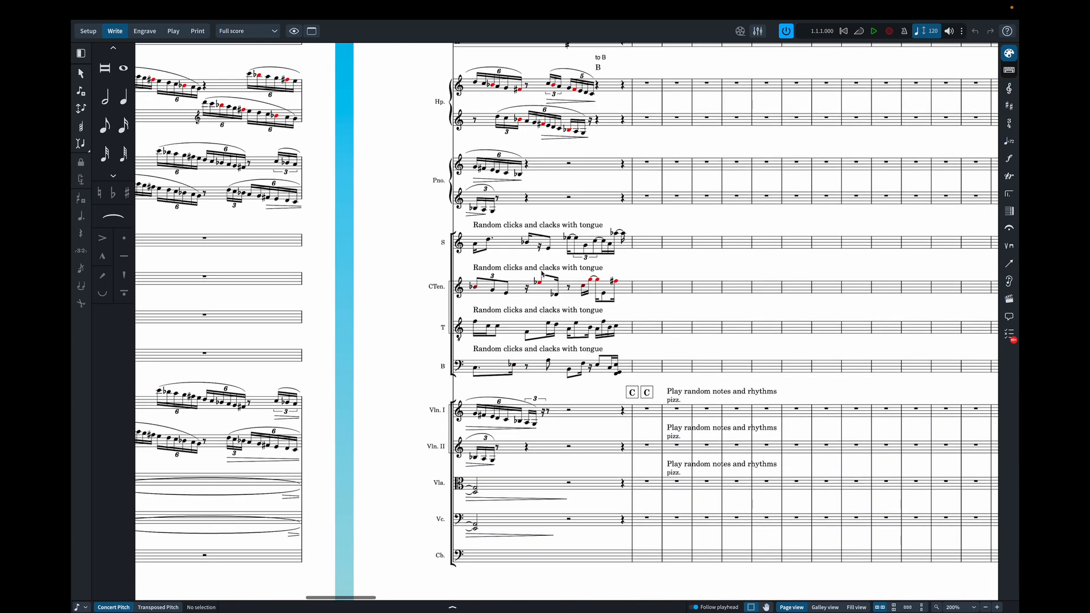
scroll(541, 274, "down", 1)
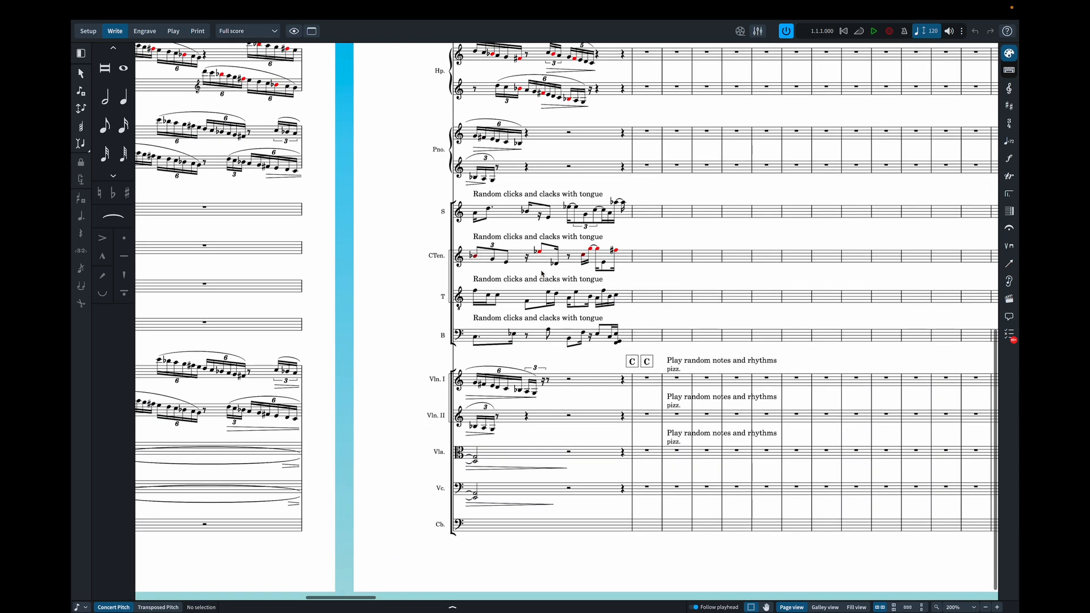
scroll(541, 274, "up", 2)
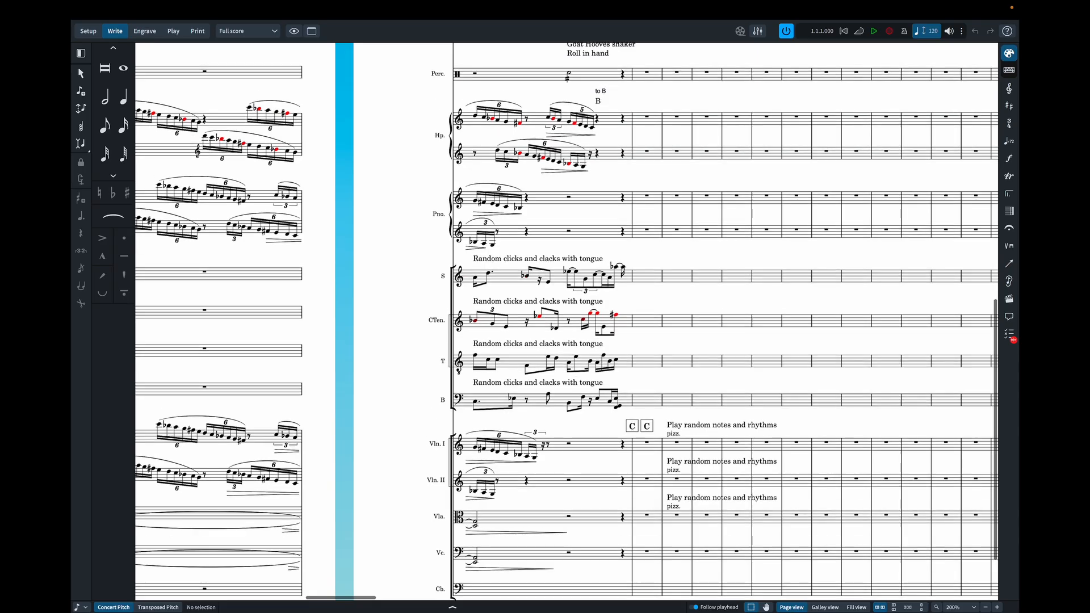
scroll(541, 275, "left", 3)
scroll(541, 274, "right", 1)
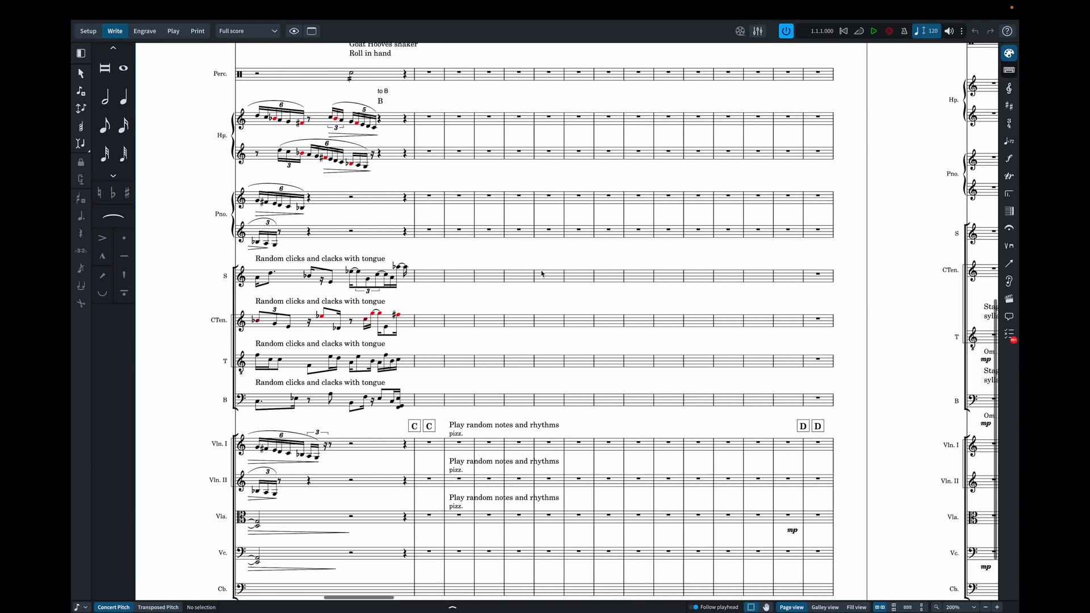
scroll(541, 274, "down", 1)
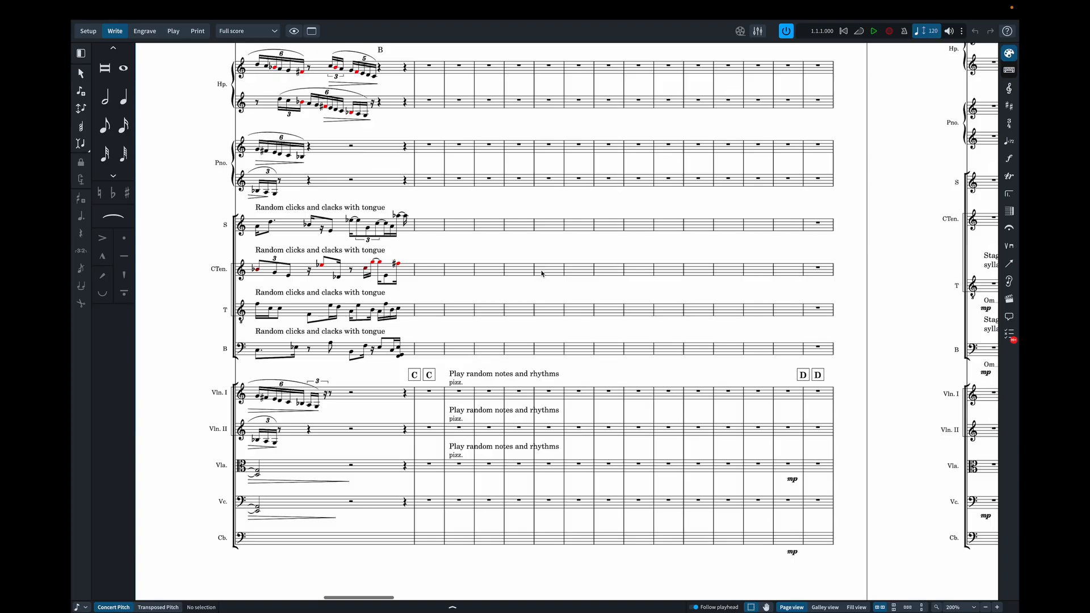
scroll(540, 274, "up", 6)
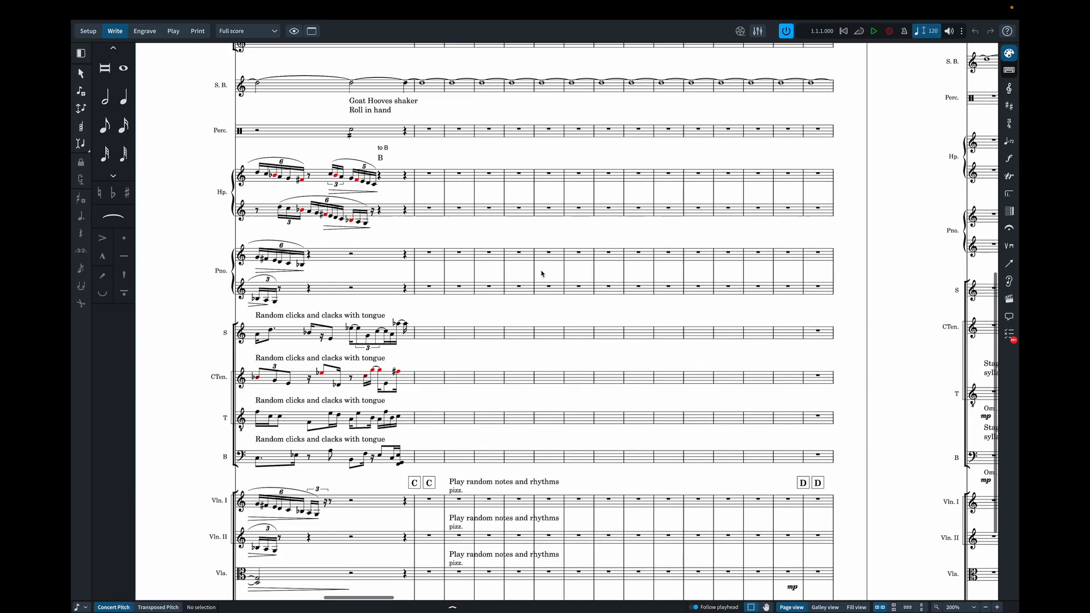
scroll(541, 274, "down", 7)
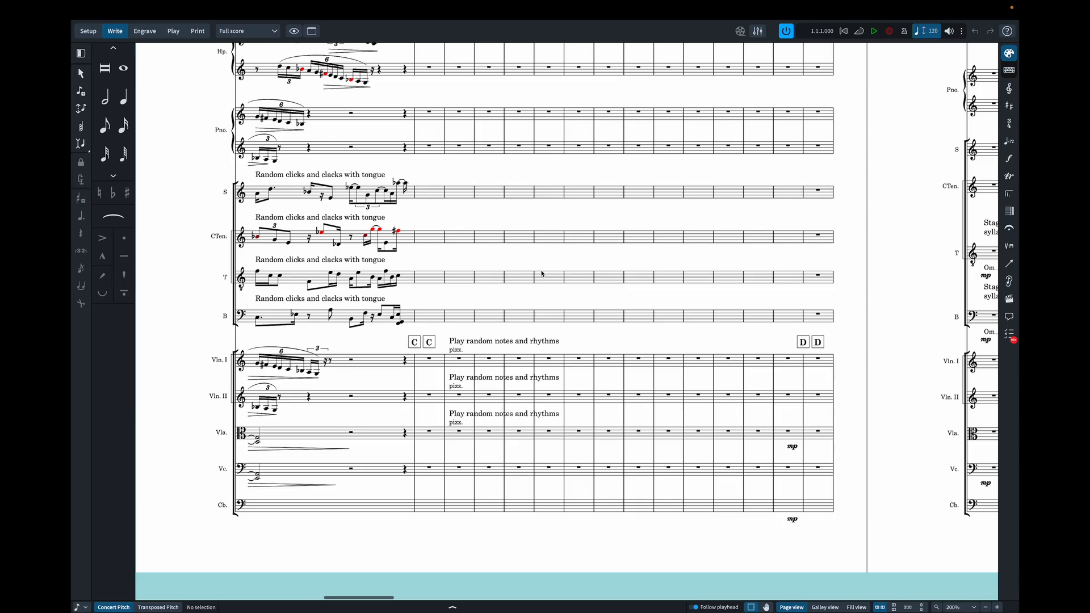
- Close this version of the Music for Humans project without saving its changes
mouse_move(78, 3)
mouse_move(79, 30)
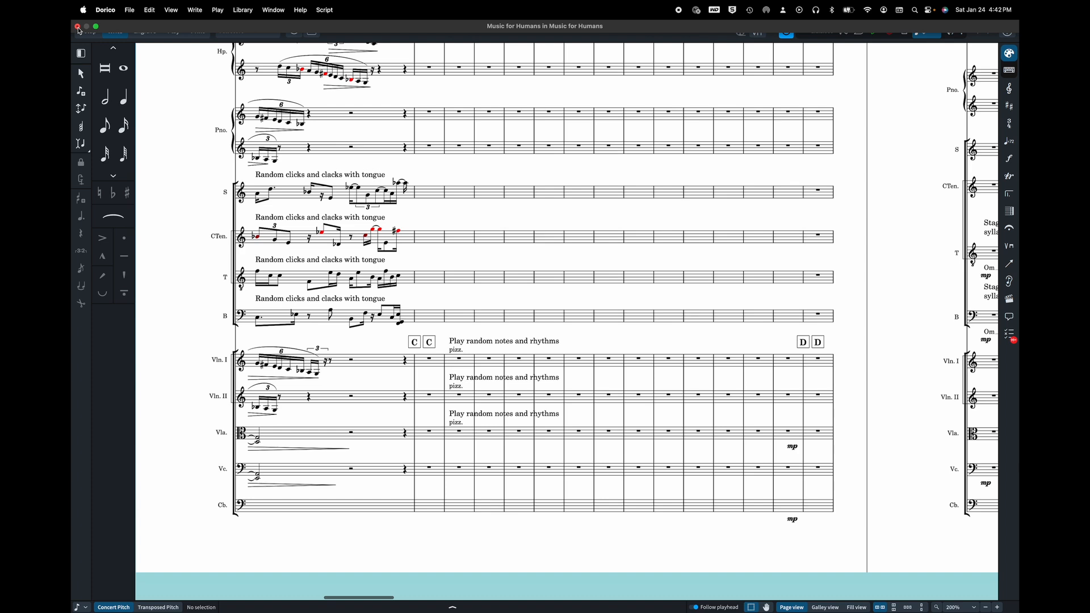
left_click(78, 27)
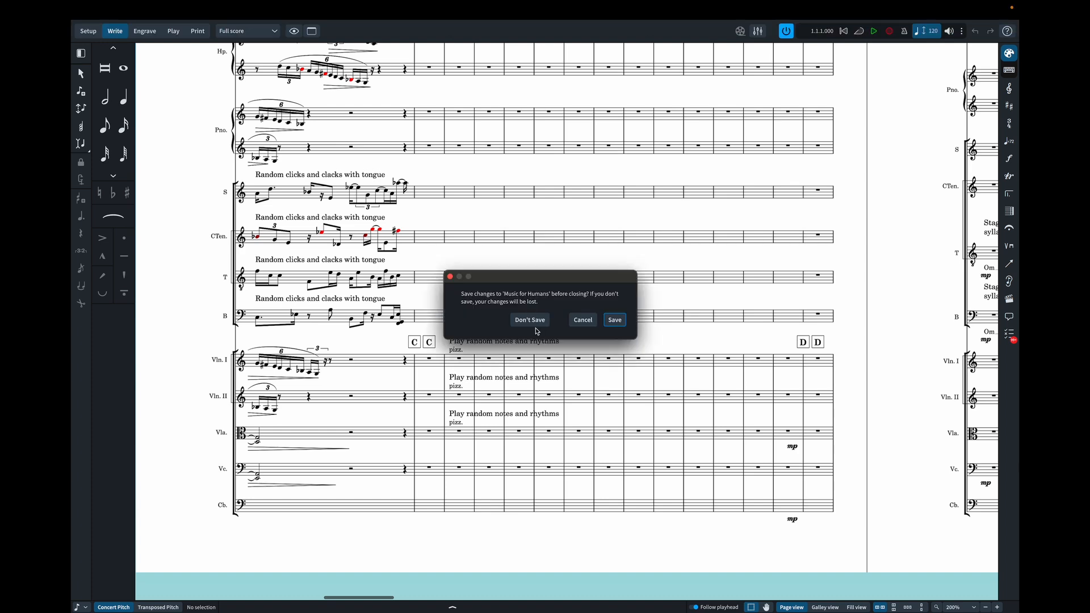
left_click(534, 321)
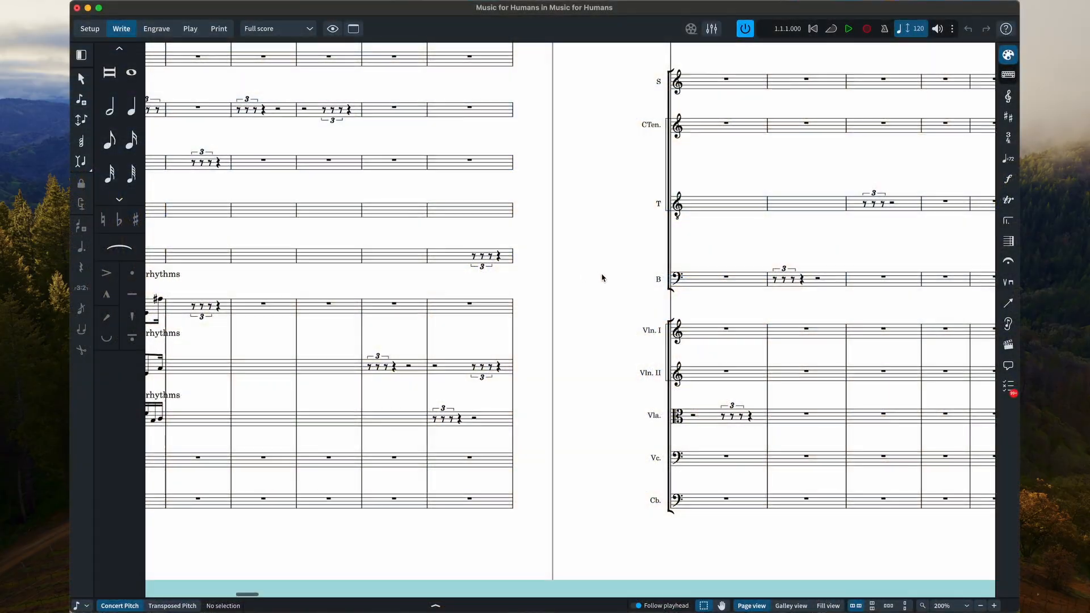
- Check all staves around rehearsal mark C in the next Music for Humans version, and close that project without saving
scroll(604, 277, "left", 4)
scroll(603, 277, "up", 2)
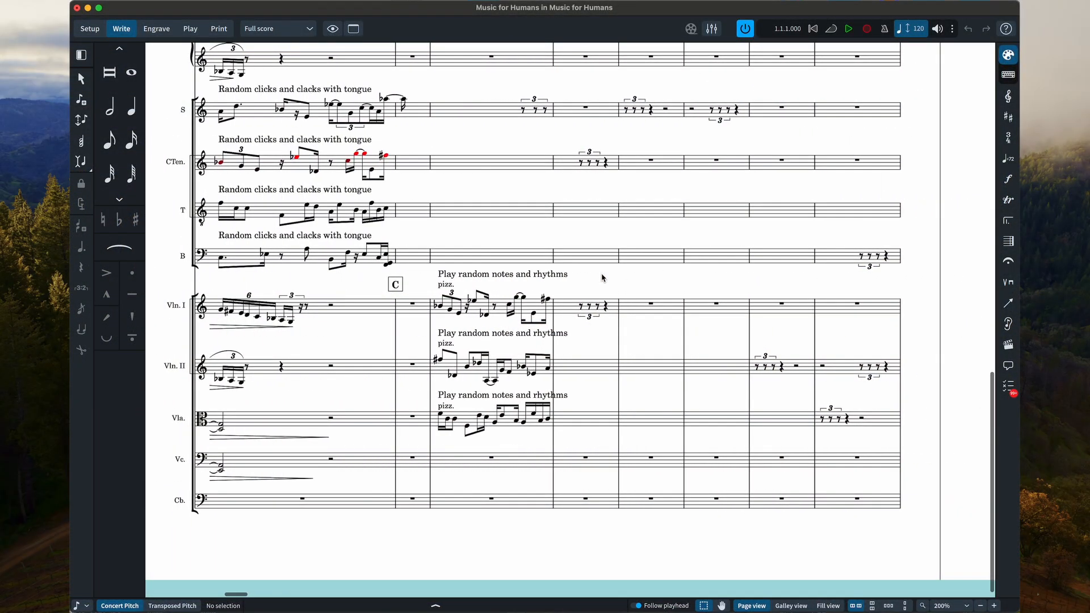
scroll(603, 277, "up", 5)
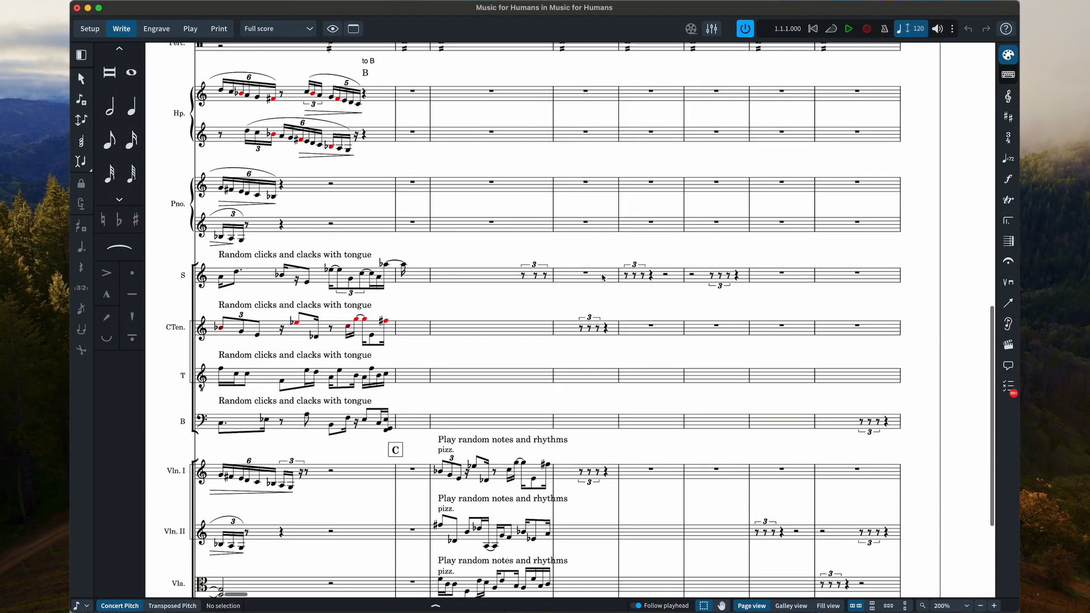
scroll(603, 277, "up", 2)
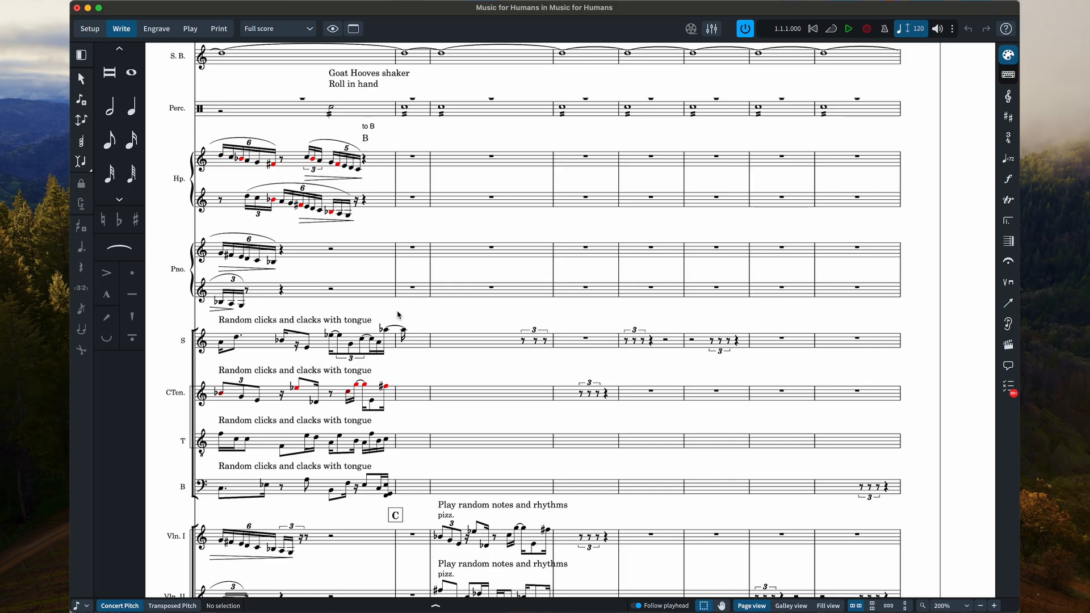
scroll(397, 315, "down", 7)
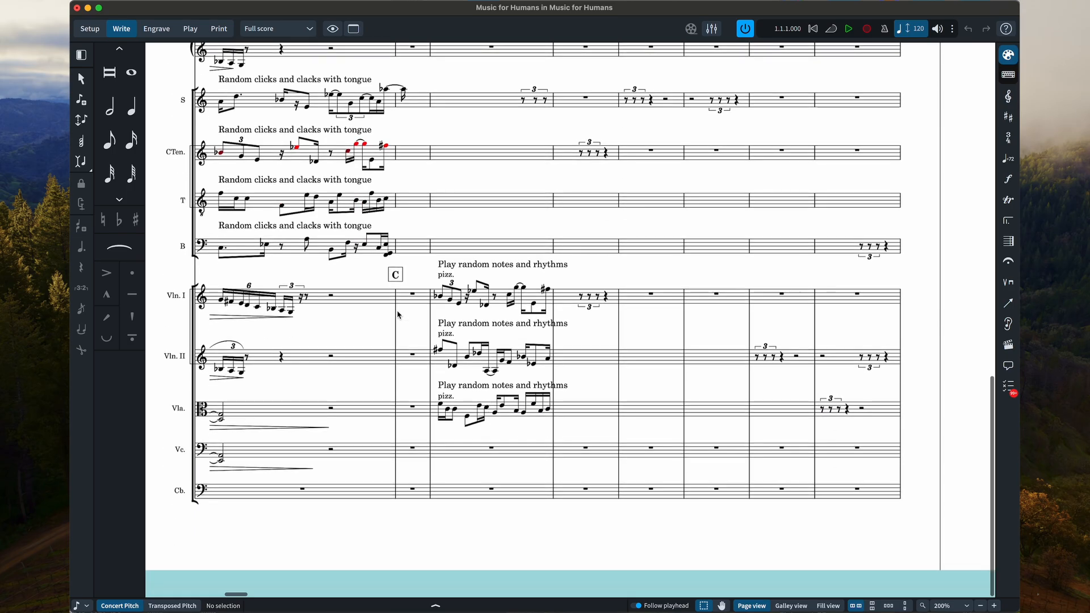
scroll(397, 315, "up", 7)
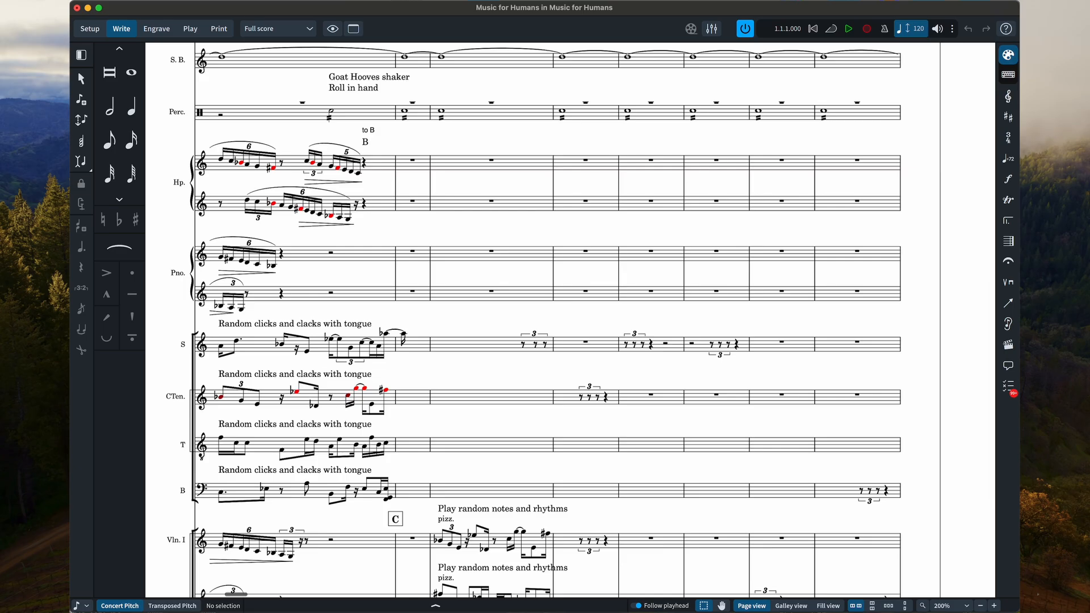
scroll(397, 315, "up", 14)
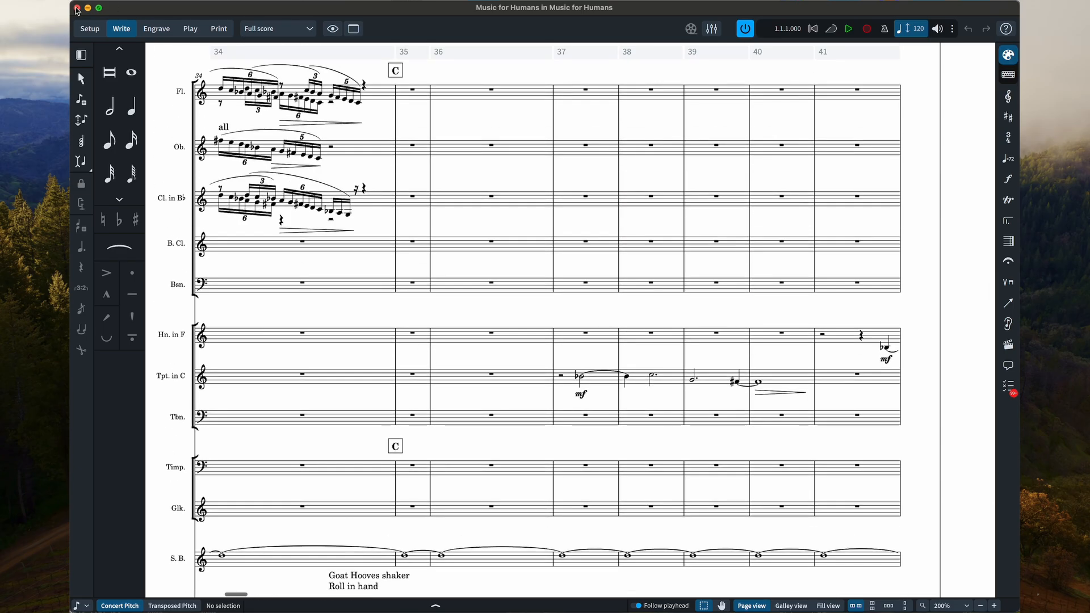
left_click(77, 8)
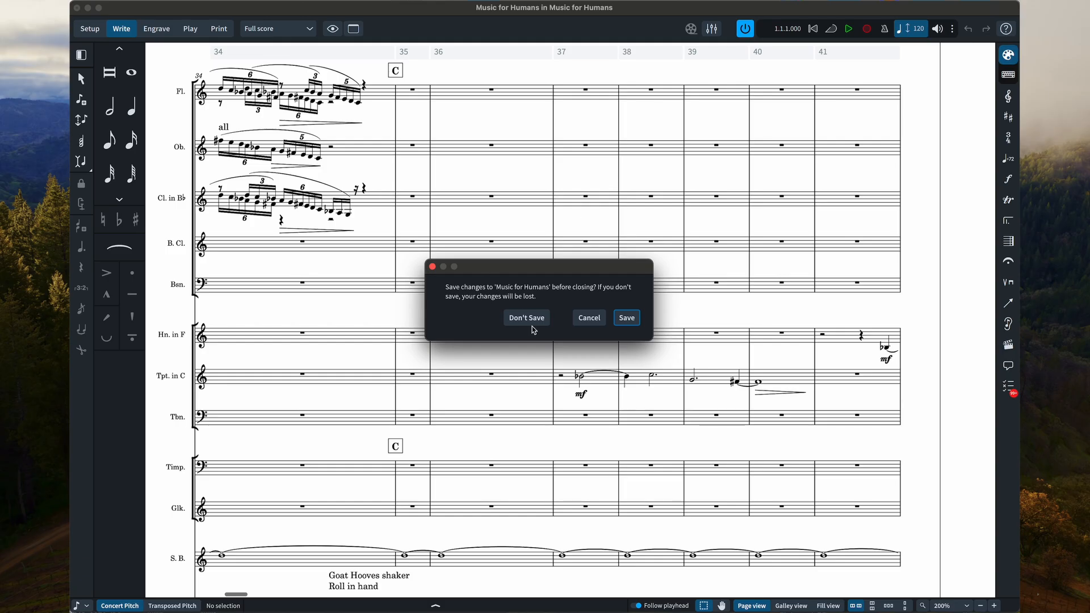
left_click(528, 319)
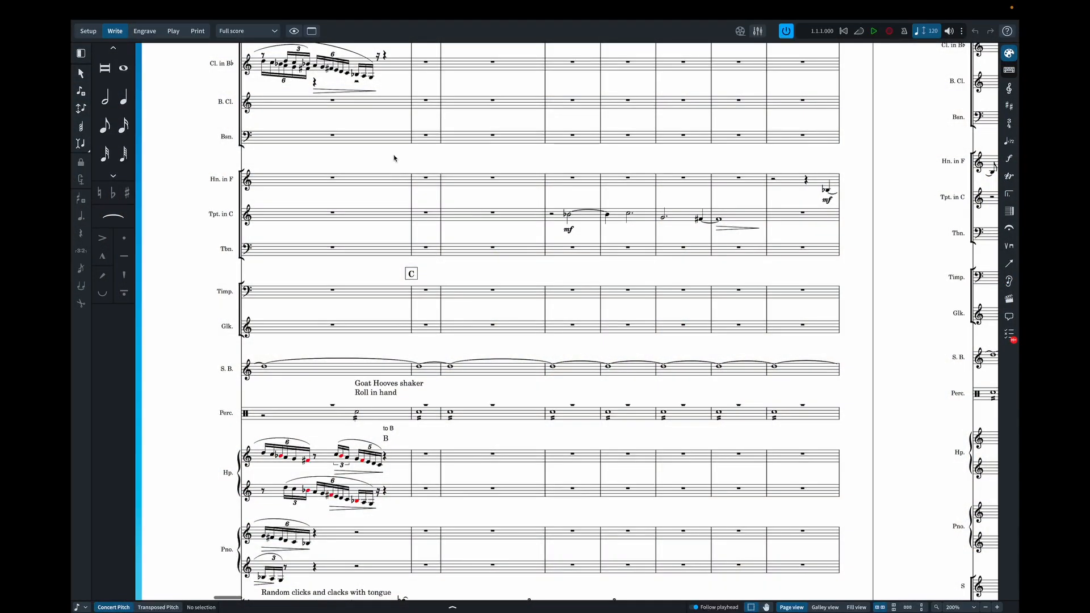
- Look through the remaining Music for Humans version from rehearsal mark C past E, checking the brass, harp, vocal and string staves
scroll(395, 158, "down", 10)
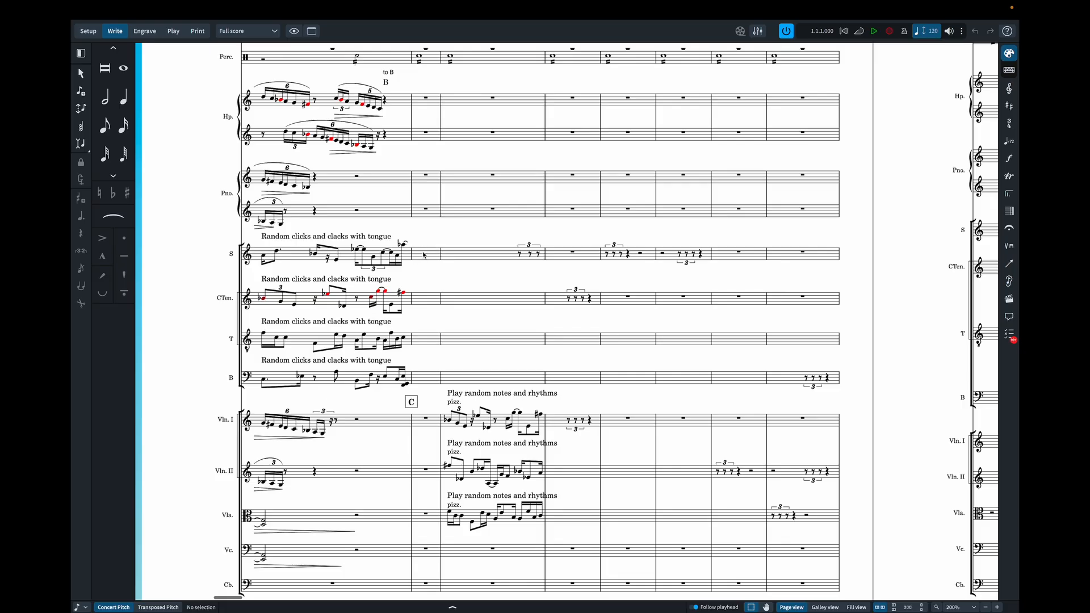
scroll(422, 255, "up", 10)
scroll(423, 255, "right", 5)
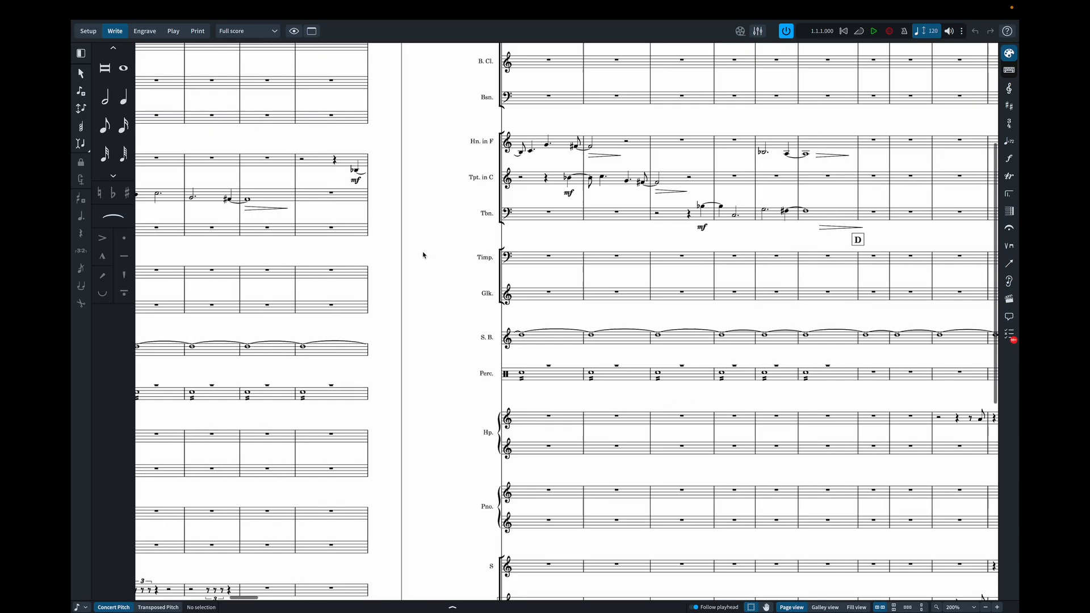
scroll(423, 255, "left", 5)
scroll(423, 255, "down", 8)
scroll(423, 255, "right", 3)
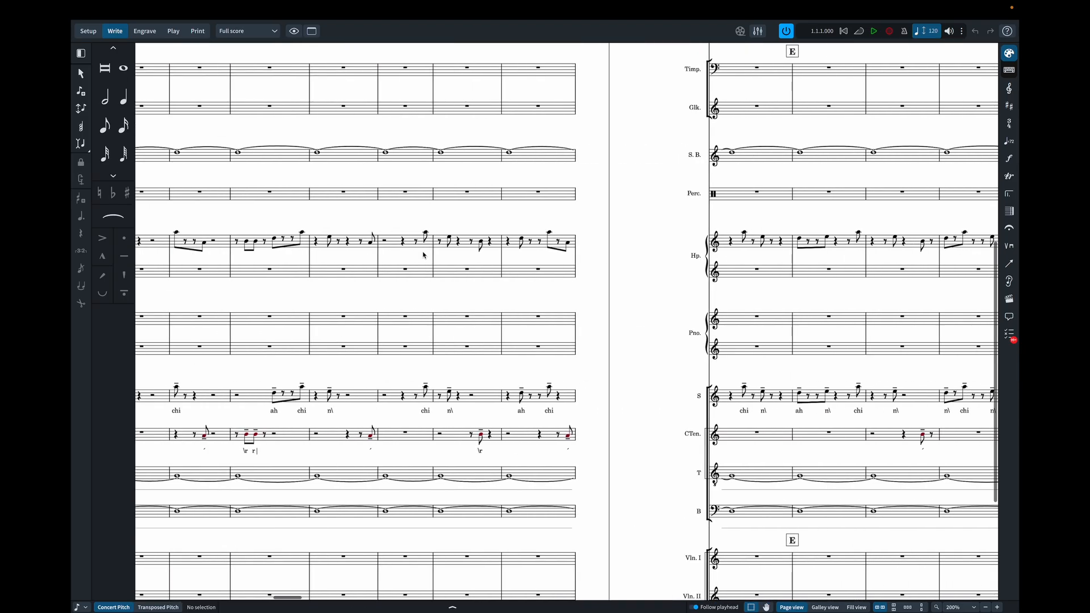
scroll(423, 255, "right", 3)
scroll(423, 255, "left", 2)
scroll(423, 255, "down", 4)
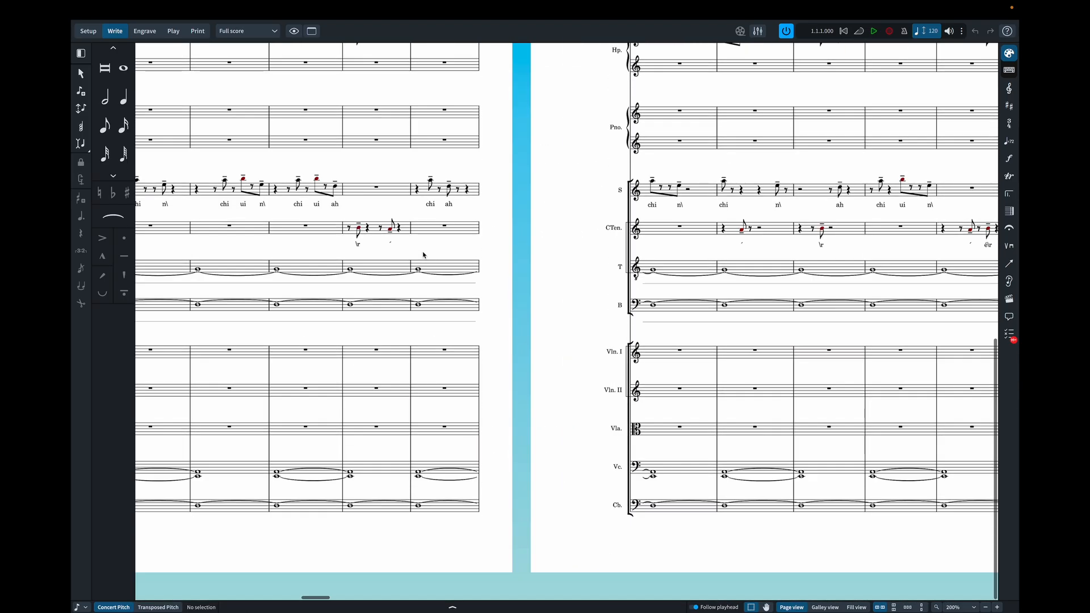
scroll(422, 255, "right", 4)
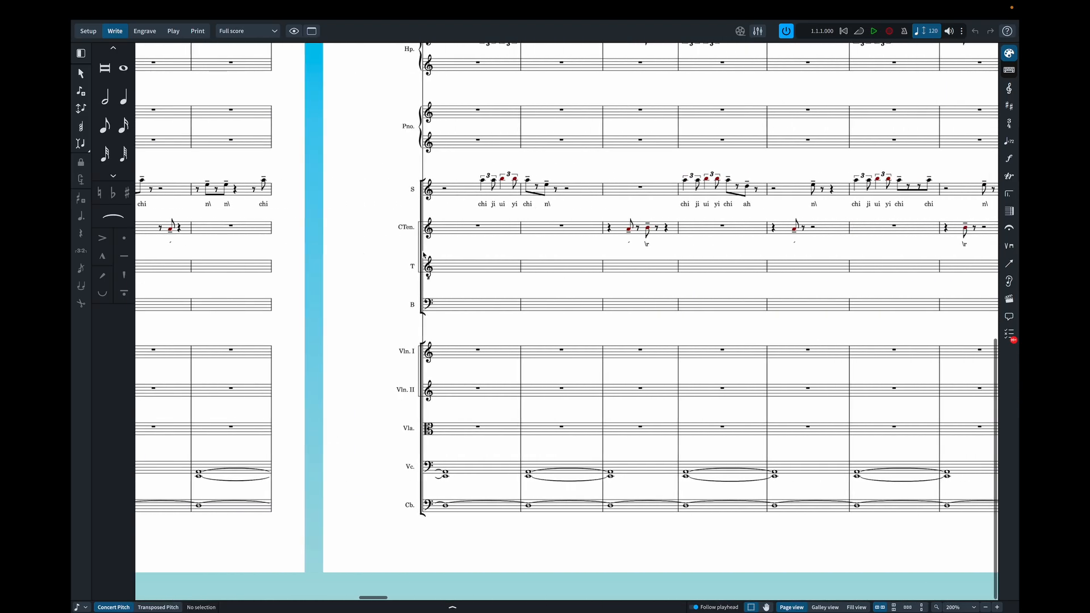
- Examine the vocal and string staves of the score from rehearsal mark C to just past F
scroll(423, 255, "left", 12)
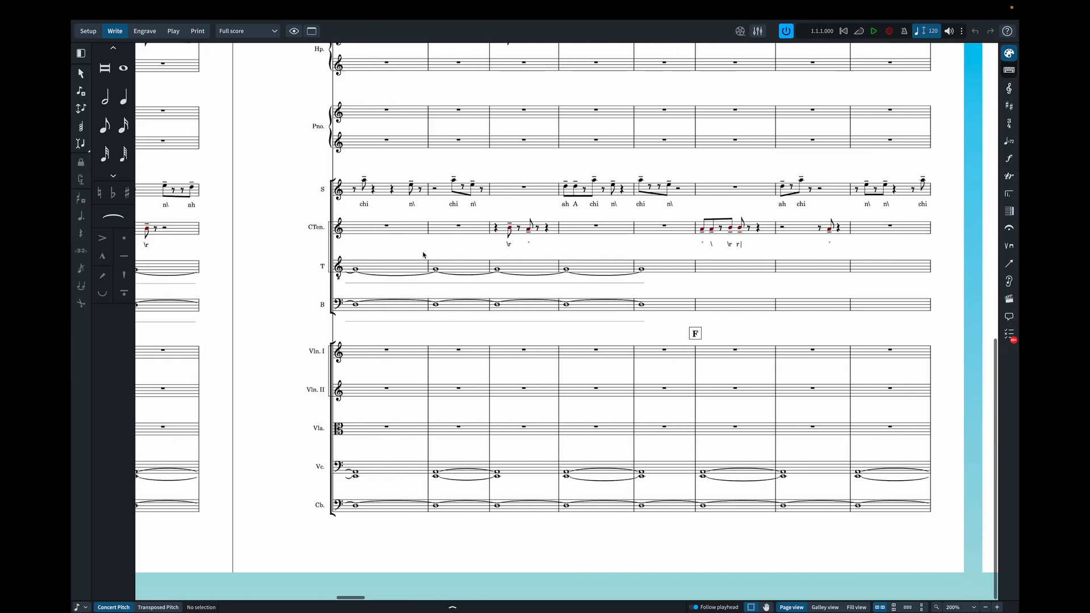
scroll(423, 255, "right", 8)
scroll(423, 255, "left", 10)
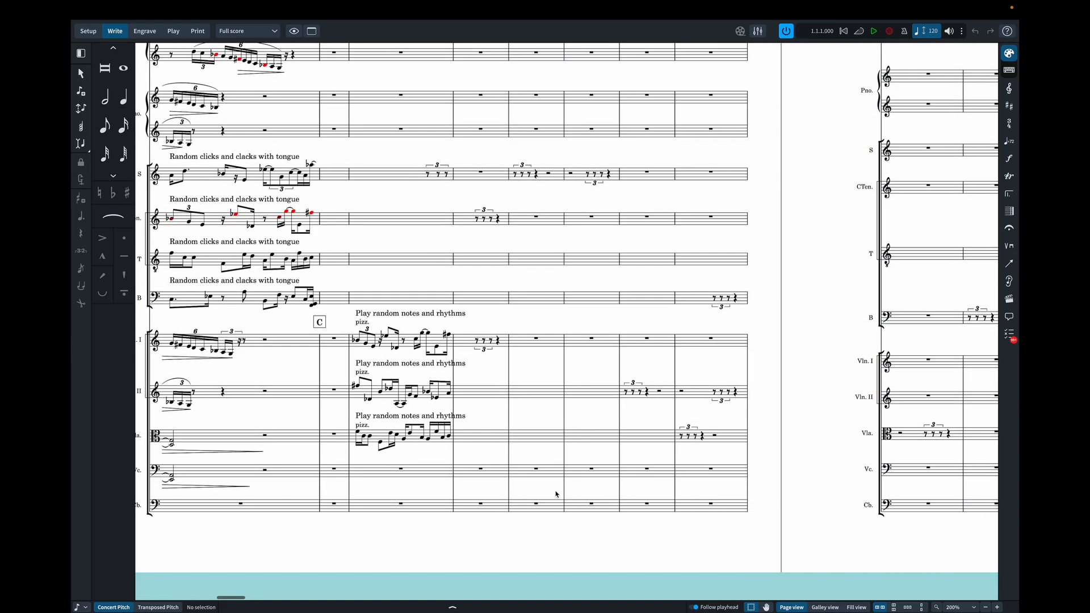
scroll(559, 444, "right", 10)
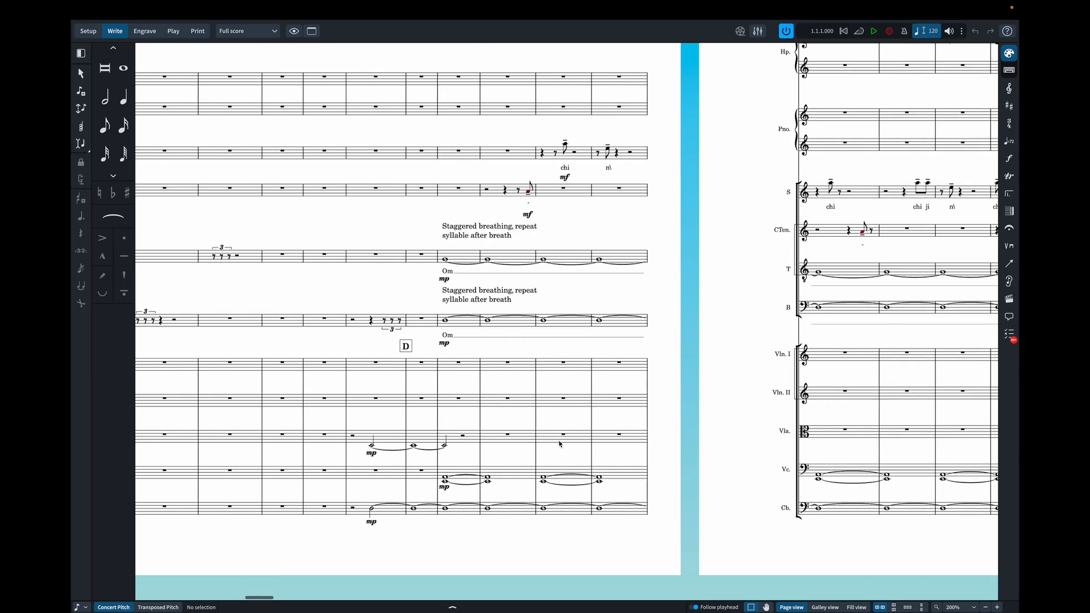
scroll(559, 444, "right", 10)
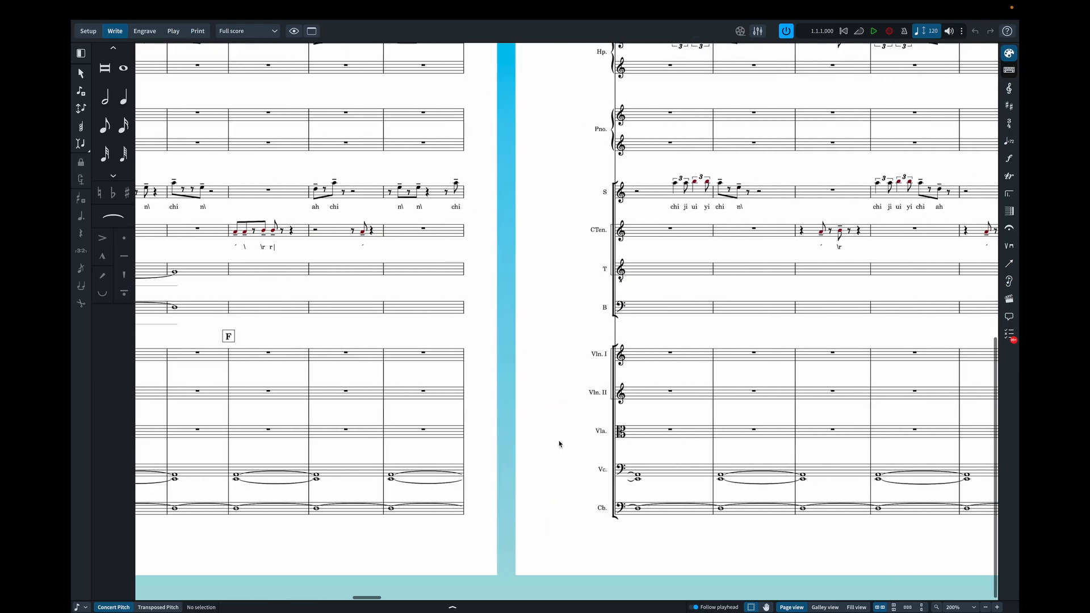
scroll(559, 444, "right", 10)
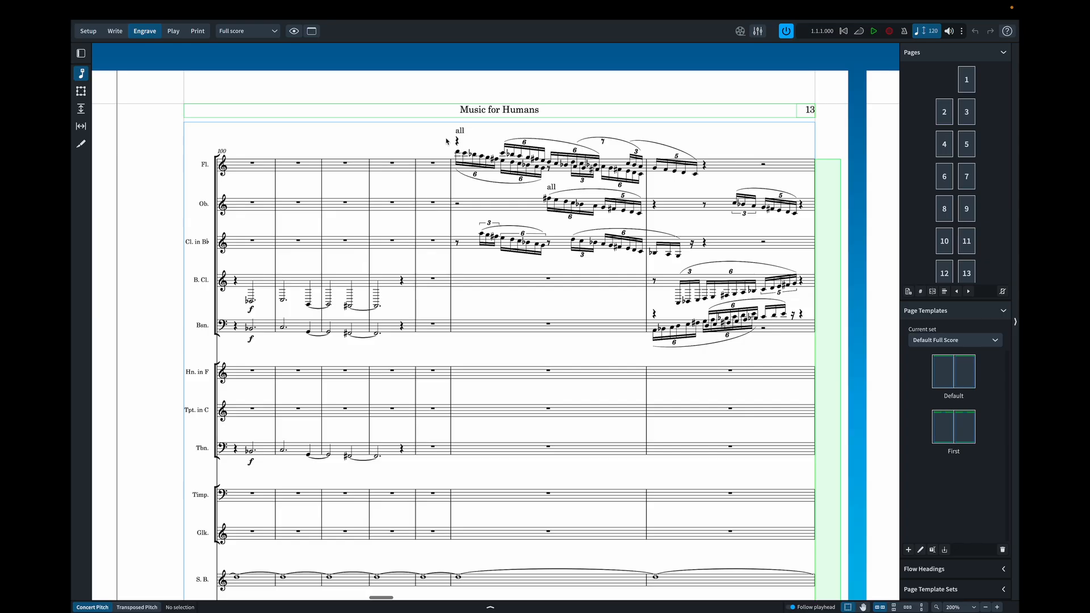
- Select the flute passage in bars 105–106 on page 13, and inspect the soprano and counter-tenor lyrics around rehearsal mark F
left_click_drag(449, 132, 707, 200)
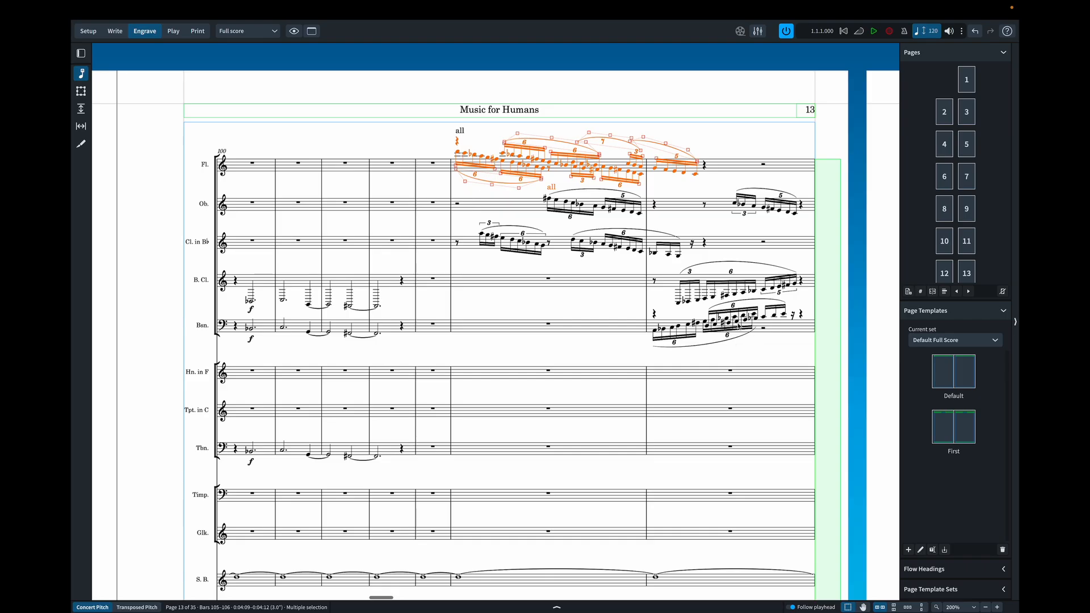
scroll(580, 289, "down", 10)
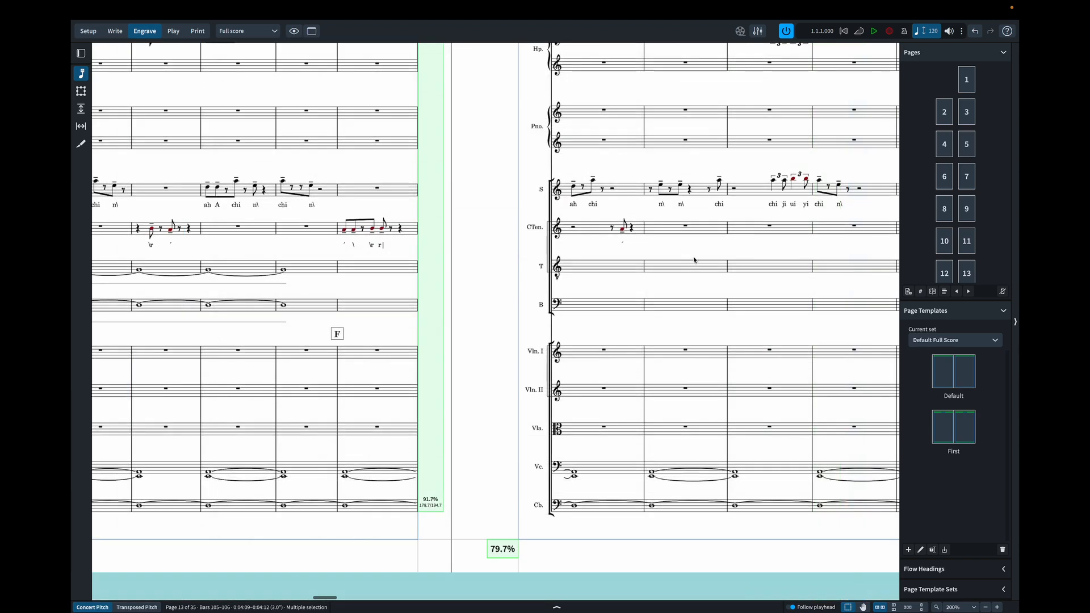
scroll(653, 272, "right", 3)
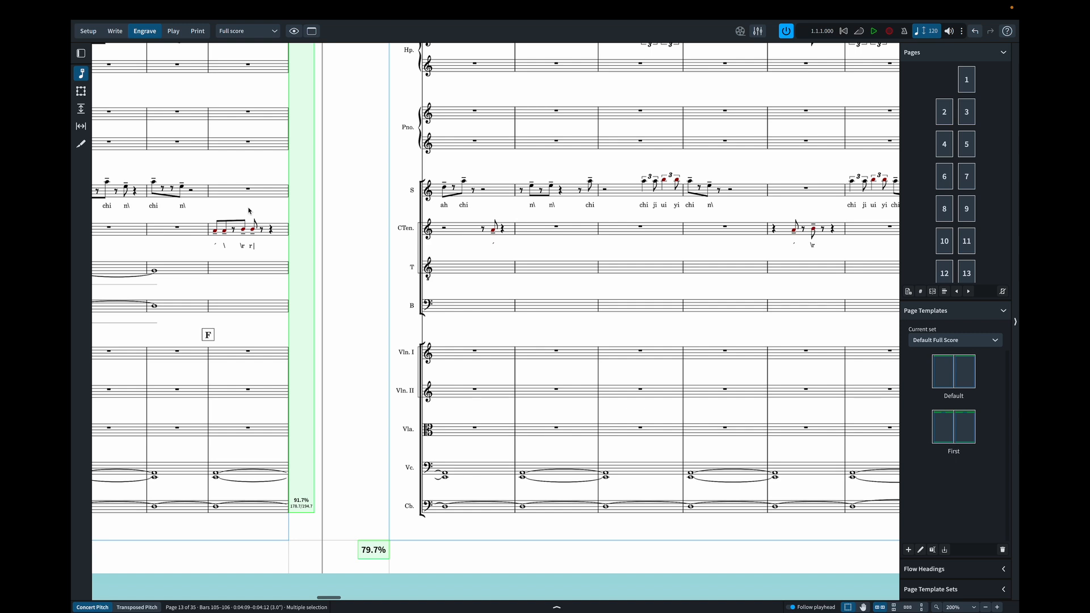
scroll(249, 210, "left", 2)
scroll(249, 210, "left", 6)
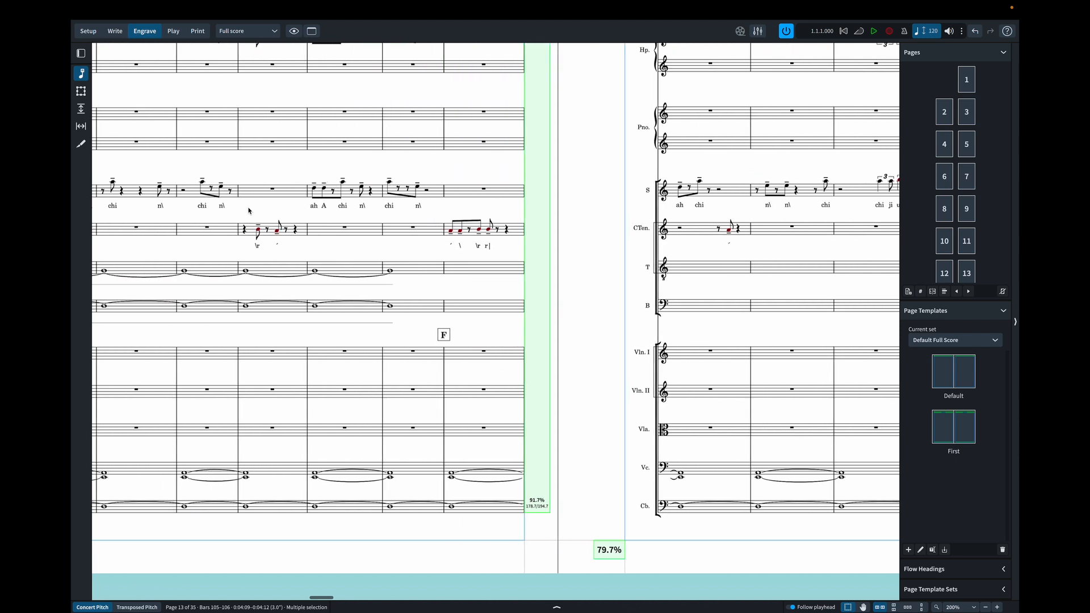
scroll(248, 210, "left", 3)
scroll(248, 210, "left", 3)
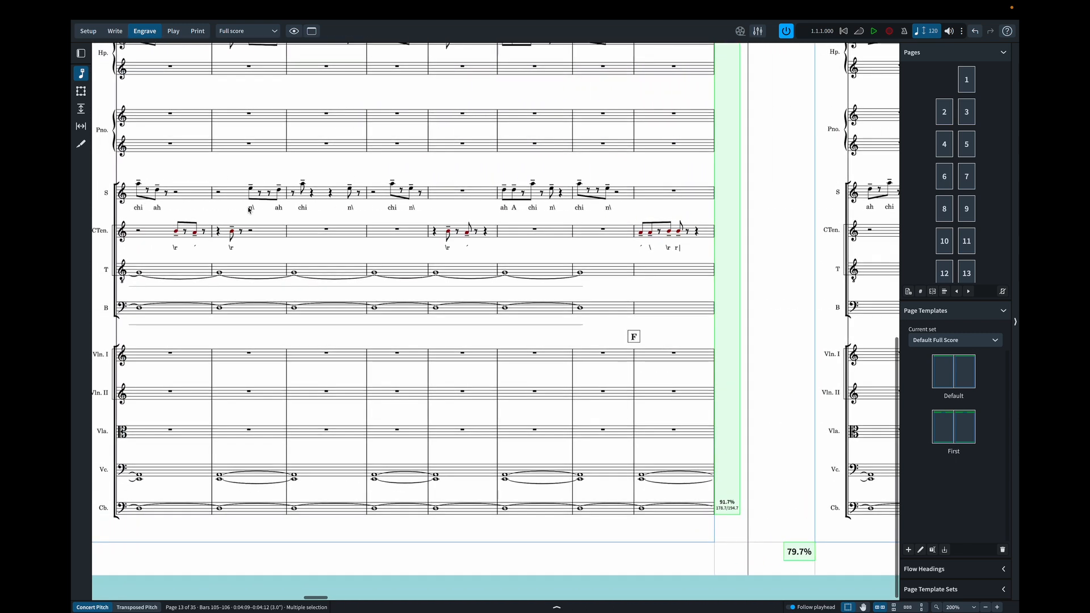
scroll(248, 210, "left", 1)
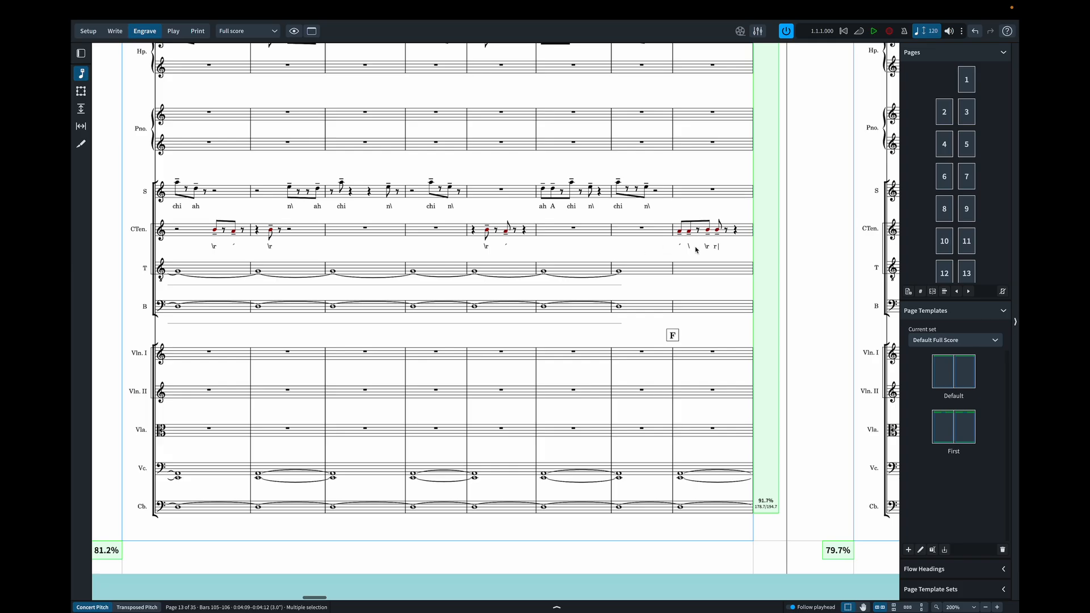
- Open the paragraph style settings for Lyrics
mouse_move(232, 3)
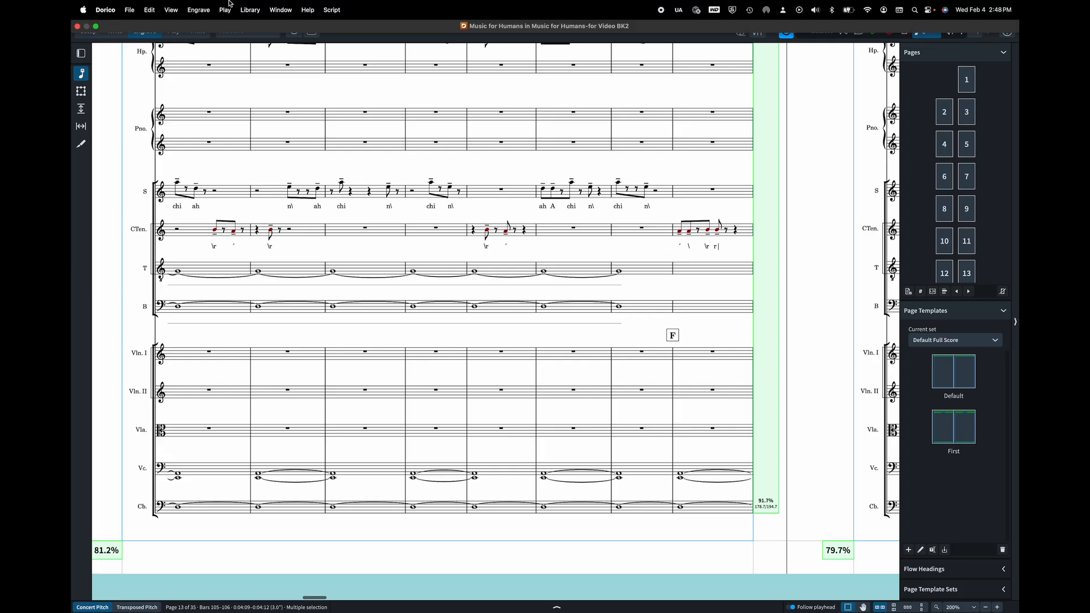
left_click(247, 10)
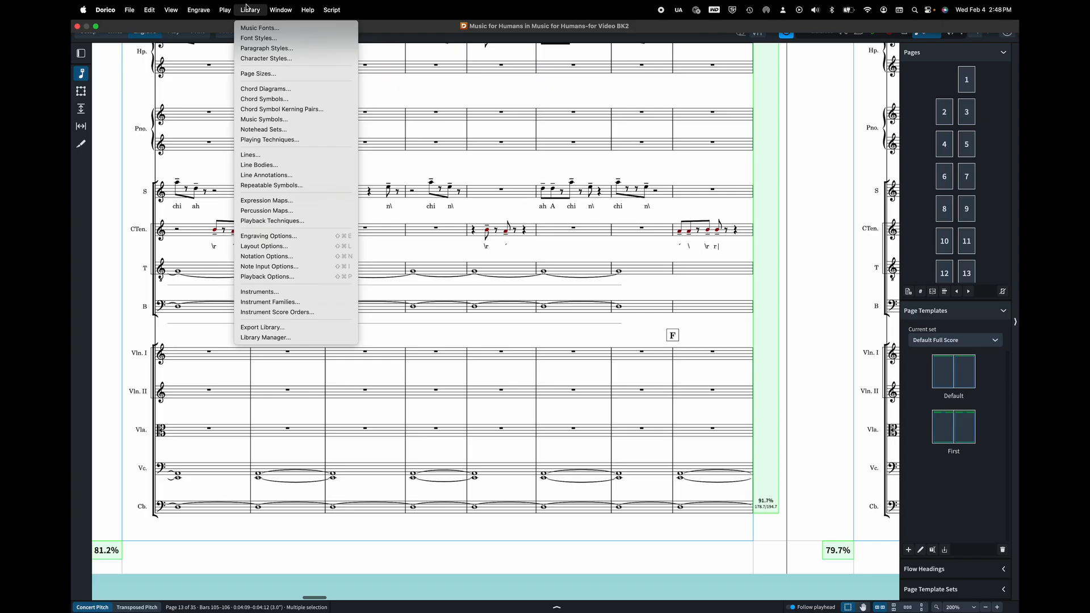
left_click(254, 50)
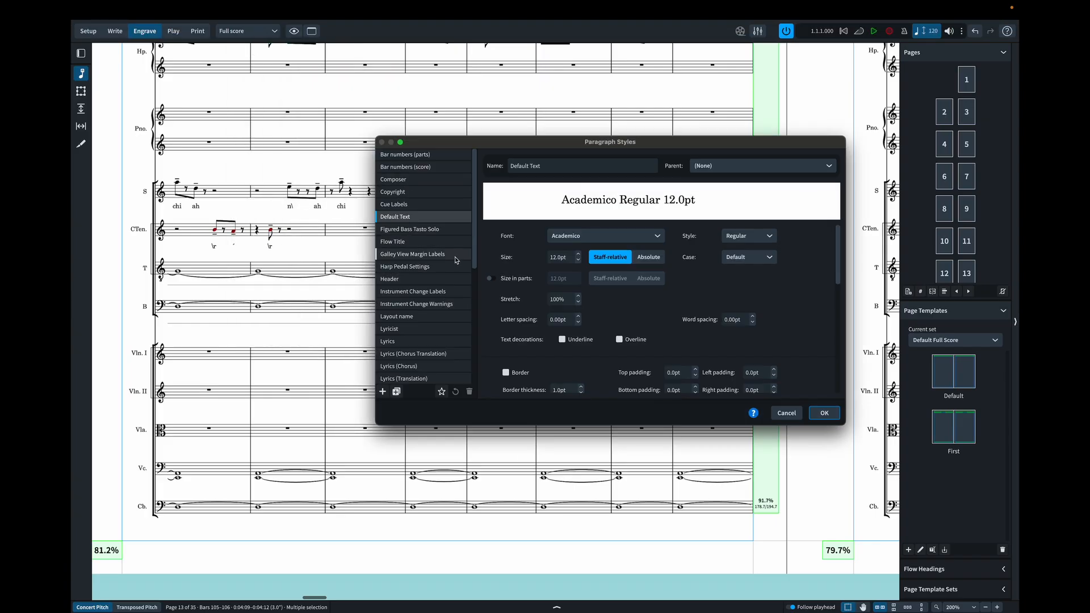
scroll(431, 263, "down", 5)
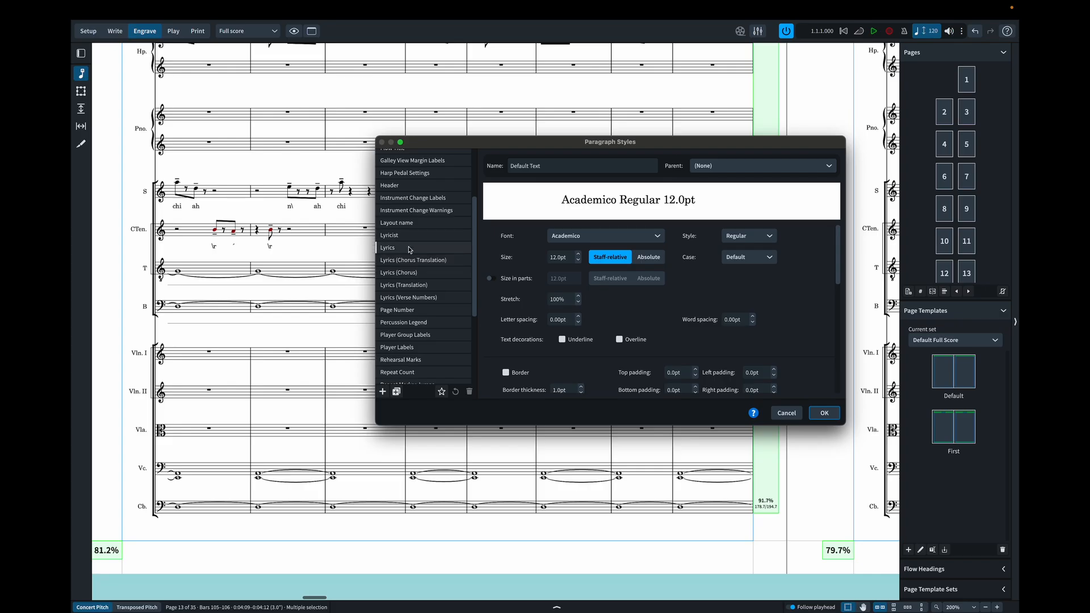
left_click(410, 249)
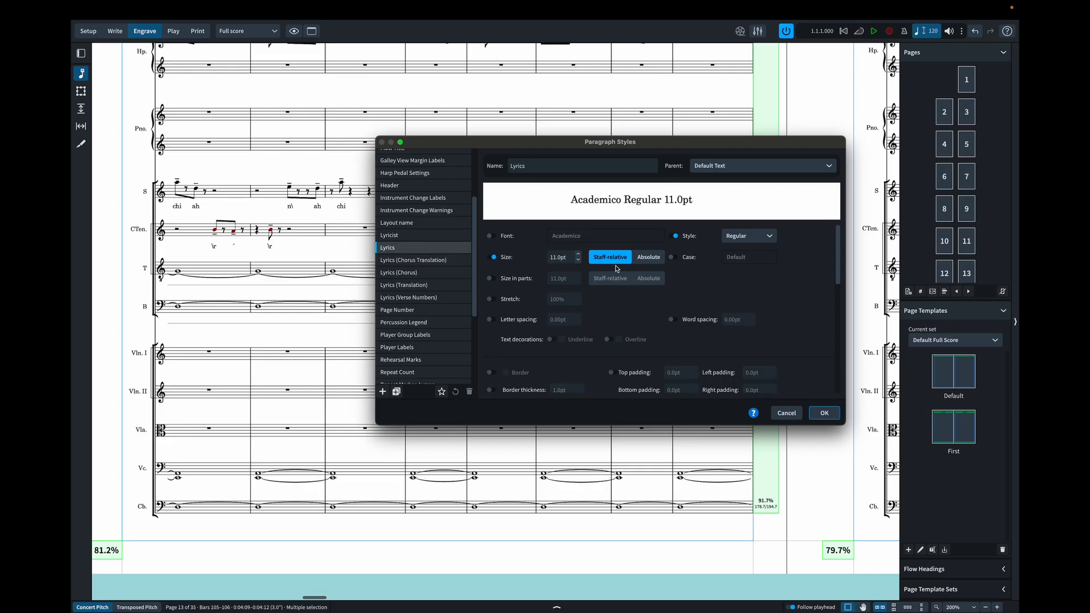
- Override the Lyrics style's font with IPAPhon, keep the Roman style, and apply the change
left_click(492, 236)
left_click(578, 237)
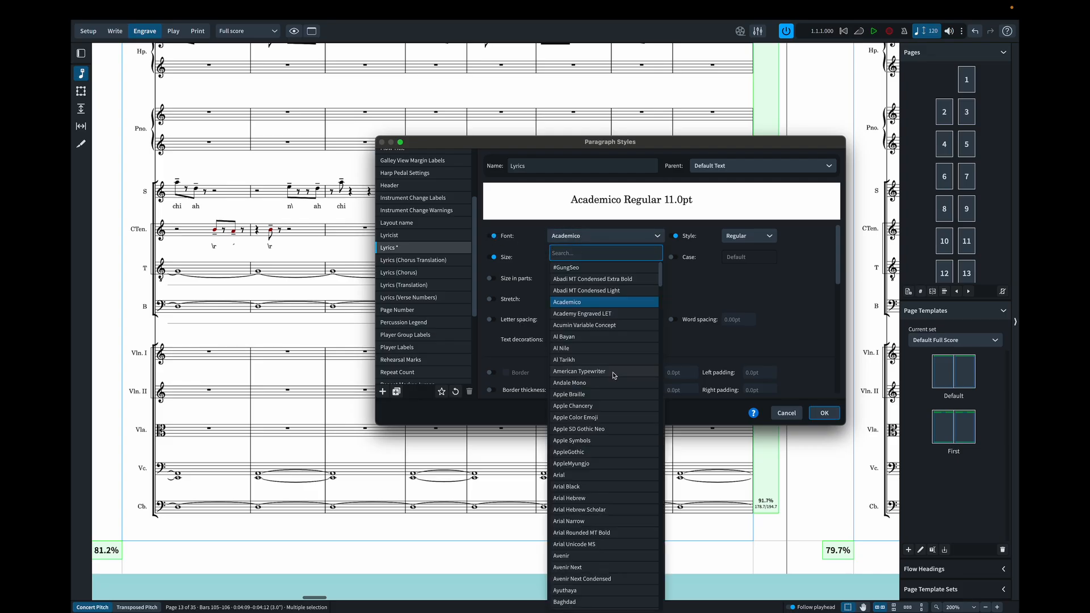
scroll(603, 359, "down", 10)
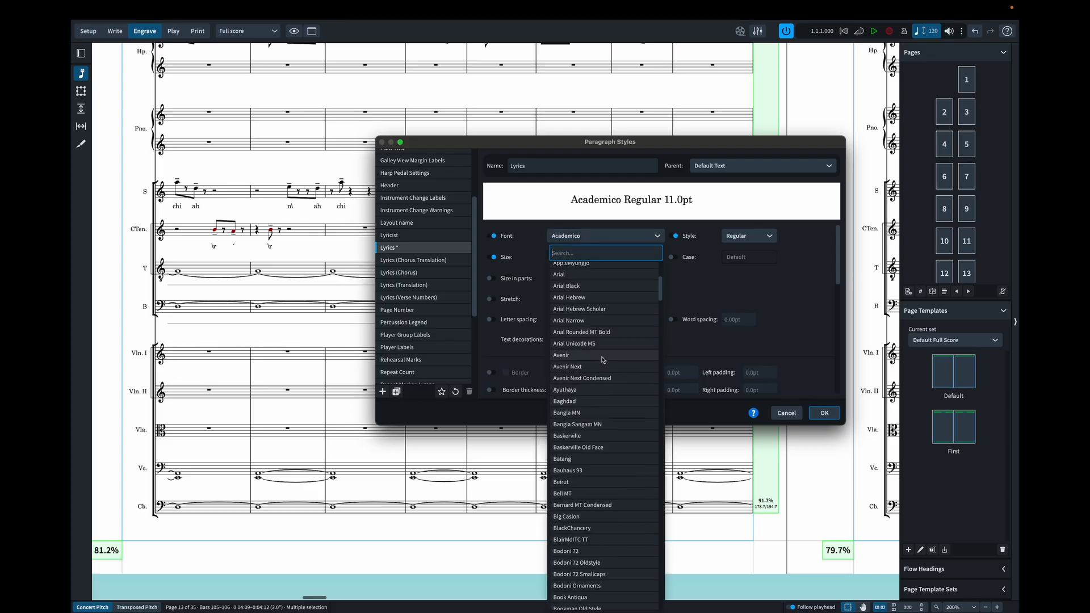
type("ip")
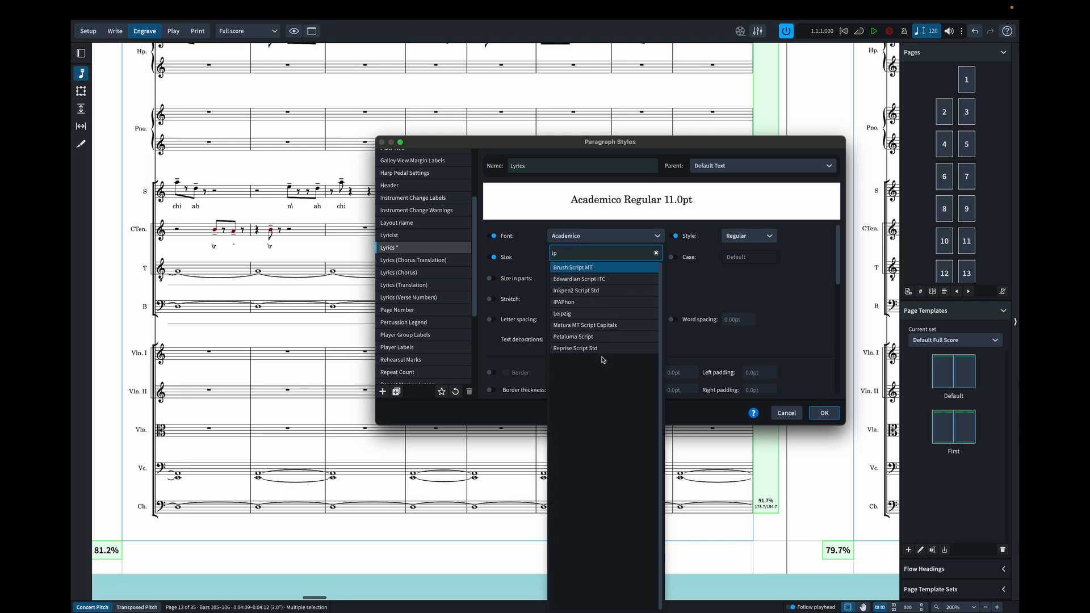
left_click(579, 302)
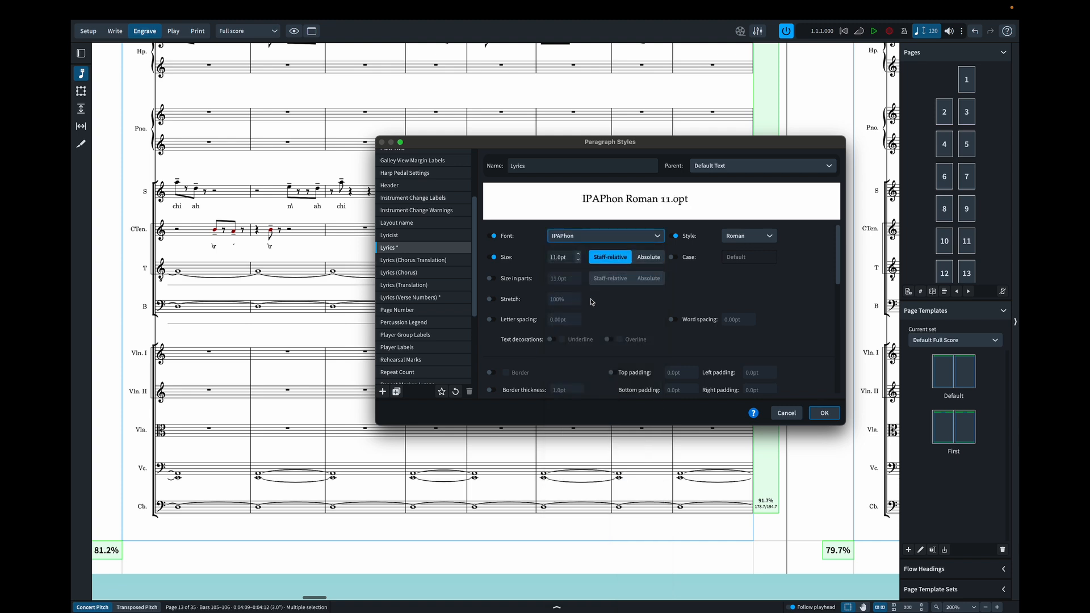
left_click(741, 238)
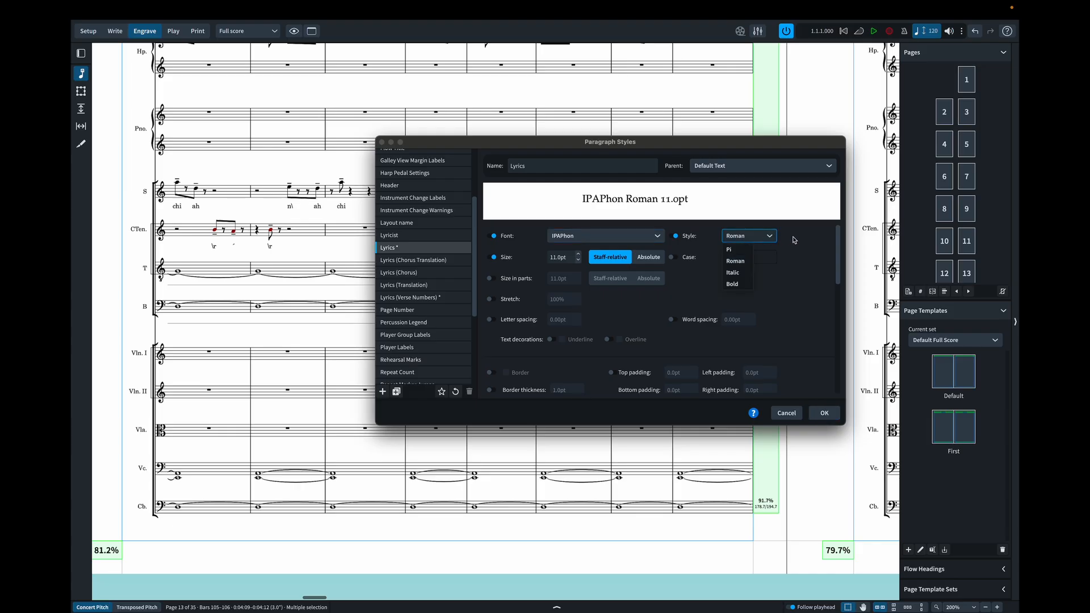
left_click(785, 253)
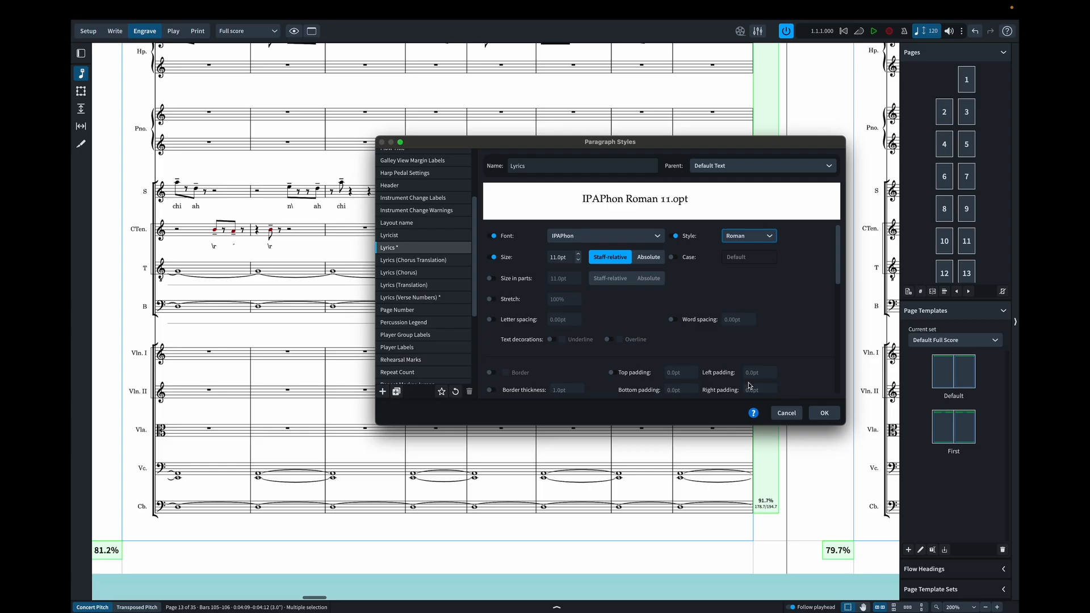
left_click(834, 418)
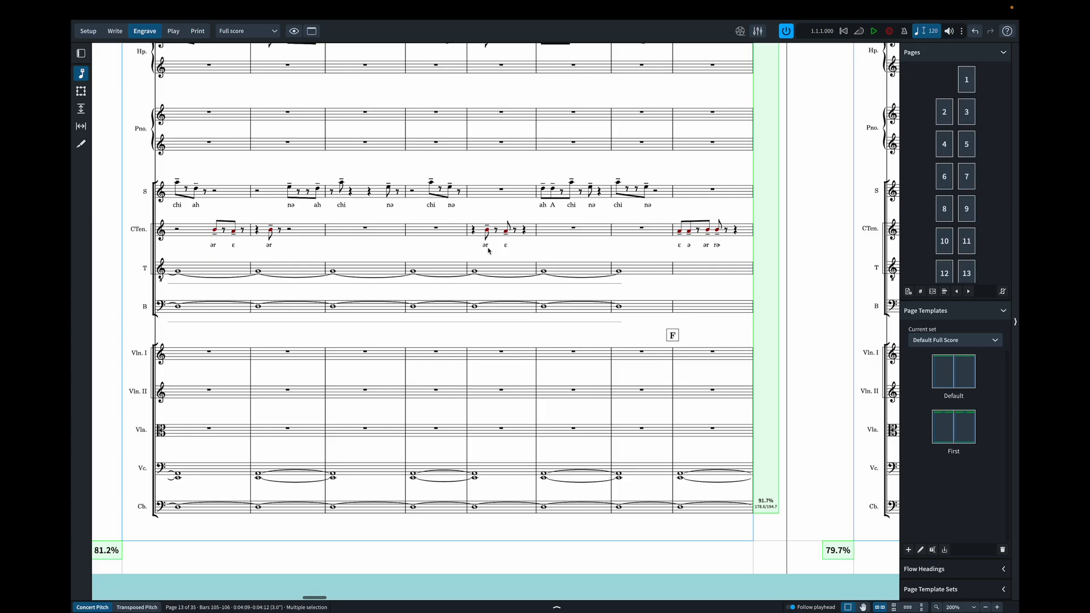
- Check the lyrics on the vocal staves from rehearsal mark F back to the first page of the score
scroll(280, 250, "left", 12)
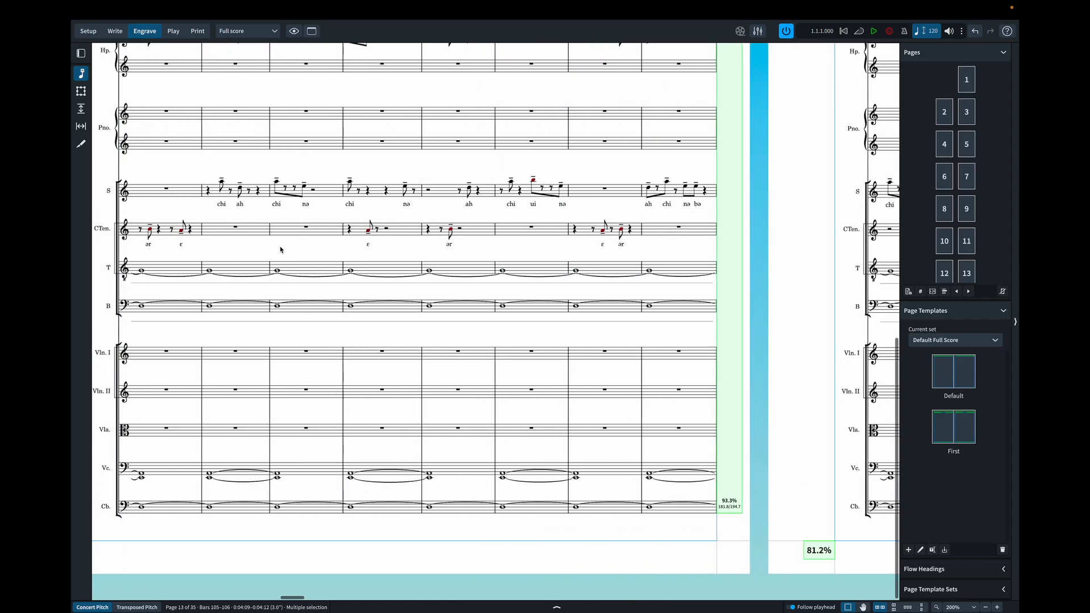
scroll(280, 249, "right", 9)
scroll(280, 250, "left", 3)
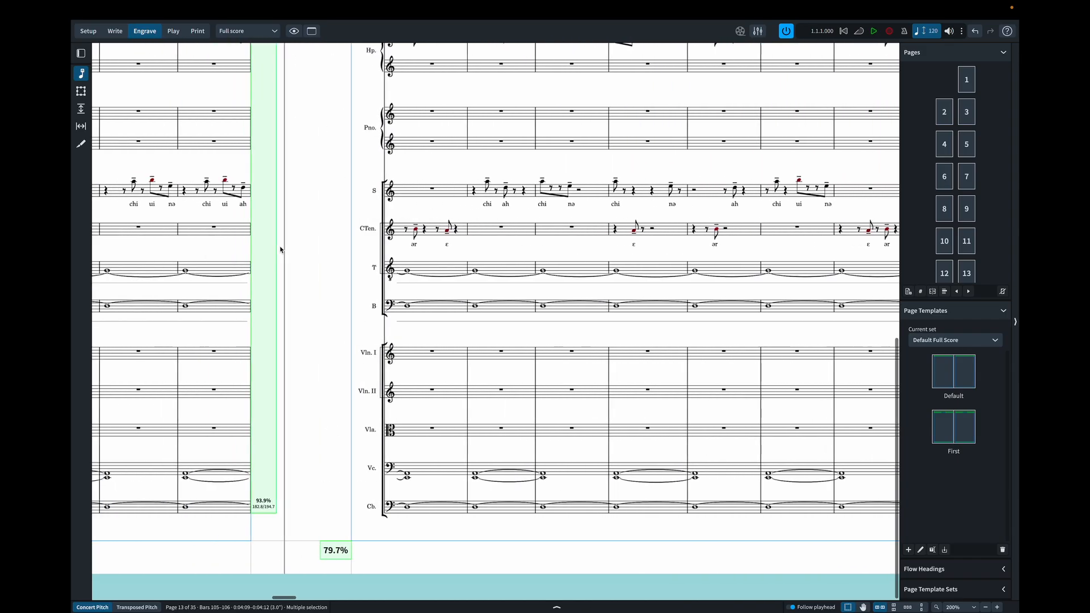
scroll(280, 249, "left", 6)
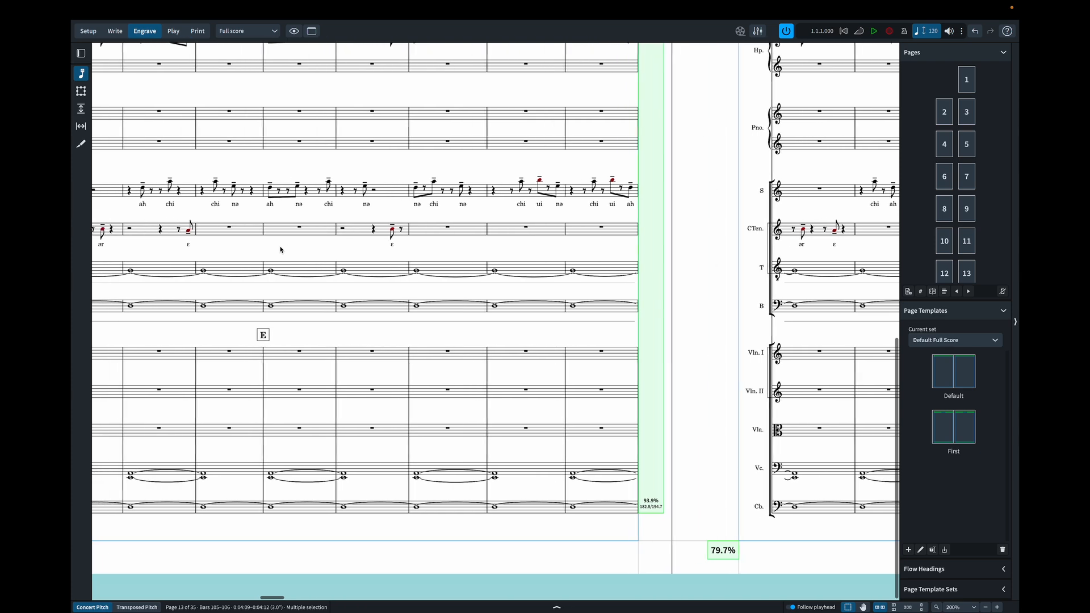
scroll(279, 250, "left", 14)
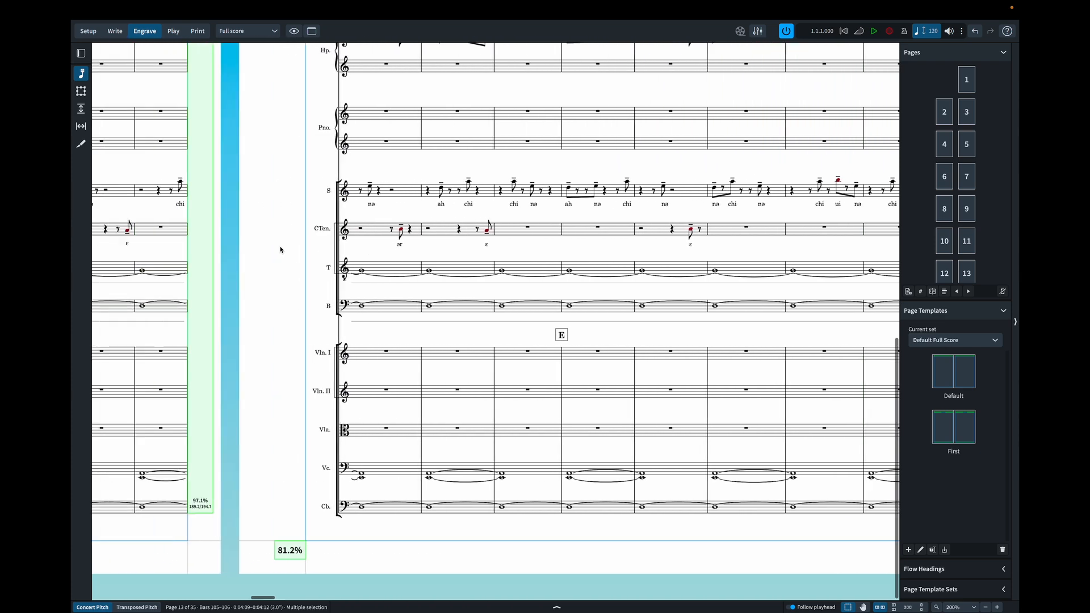
scroll(280, 250, "left", 15)
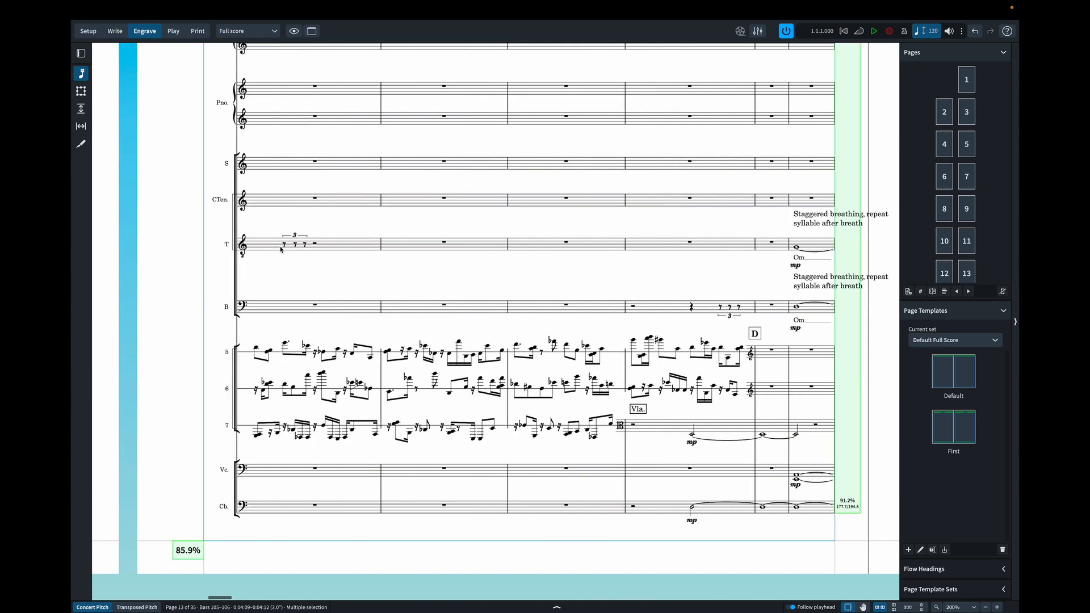
scroll(280, 250, "left", 15)
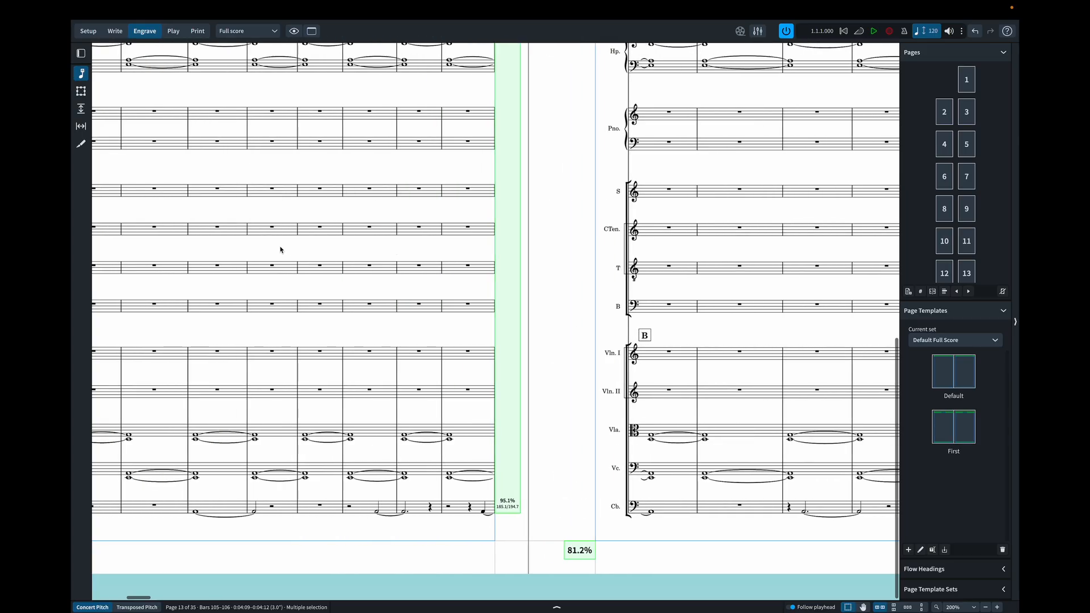
scroll(280, 250, "left", 7)
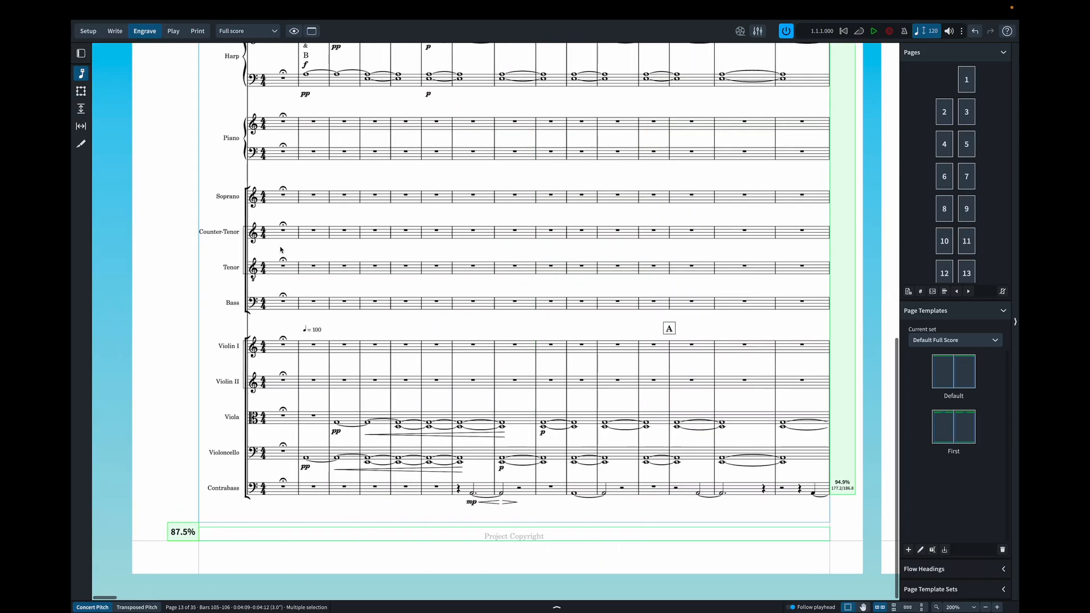
- Select the stray B text on the harp staff in bar 2 and calculate the harp pedals from there in Write mode
scroll(281, 248, "up", 3)
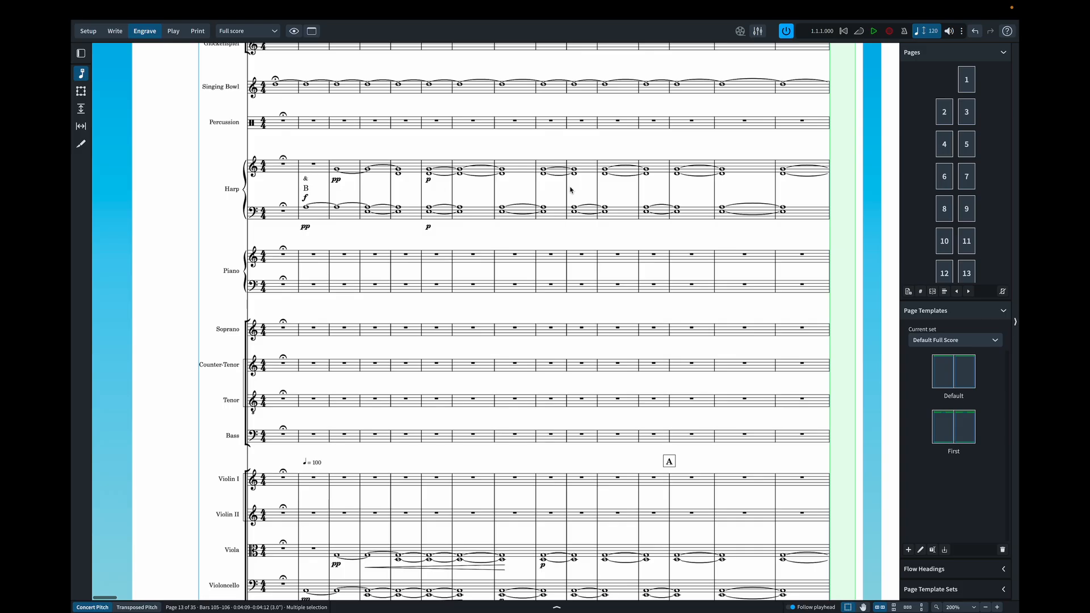
left_click(306, 188)
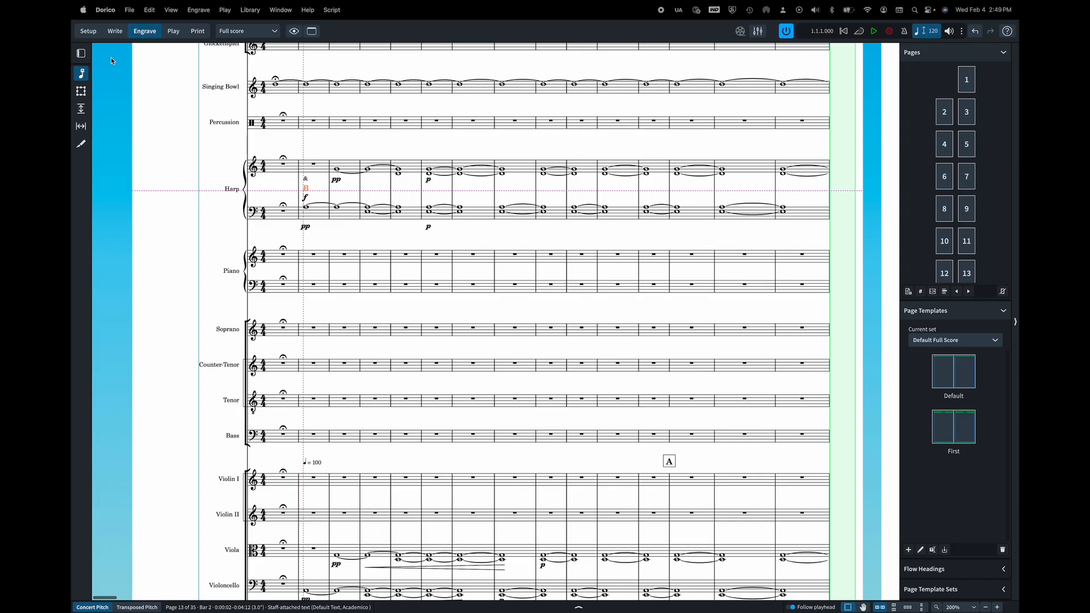
left_click(117, 31)
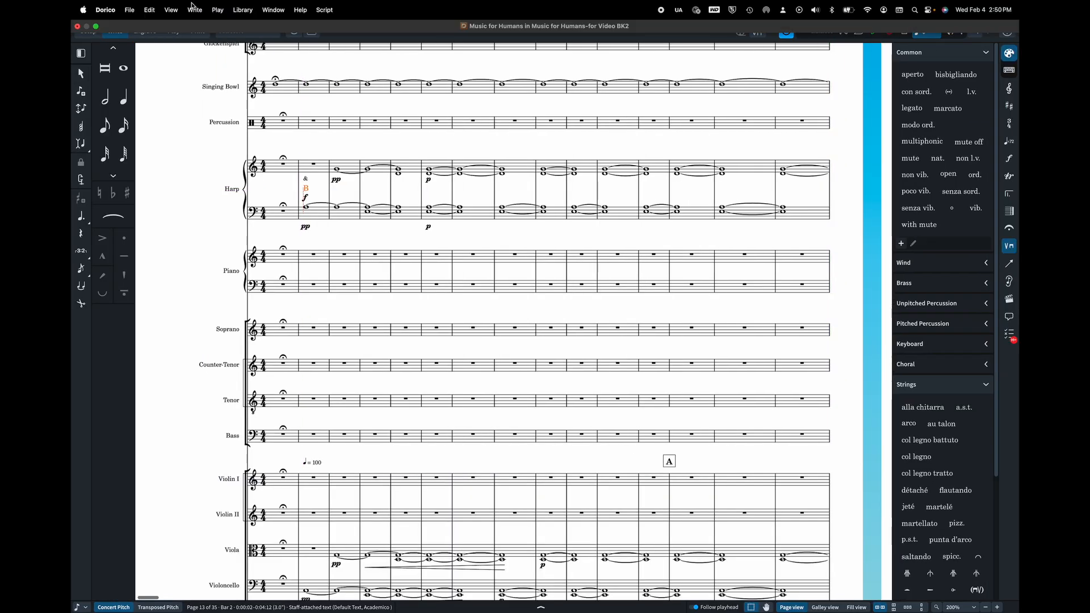
left_click(193, 9)
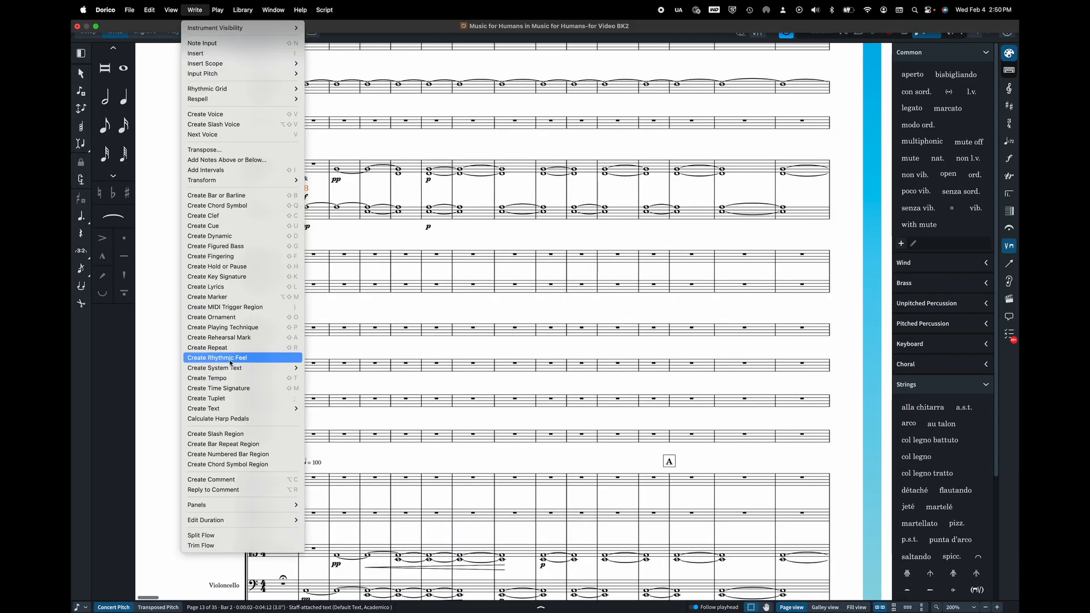
left_click(220, 420)
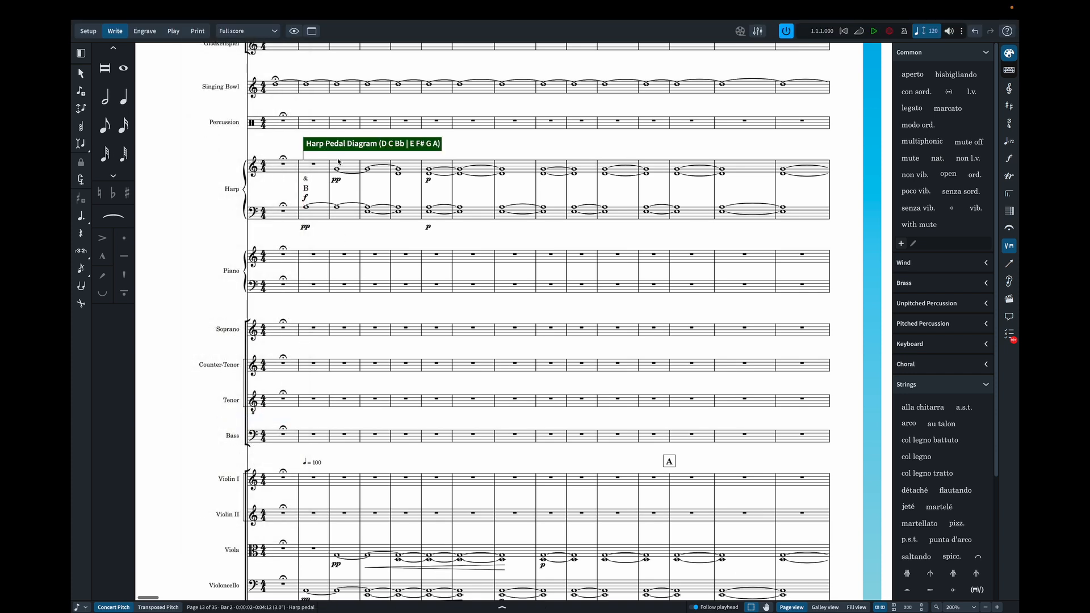
- Open the harp pedal diagram marking in bar 2 for editing
key("Return")
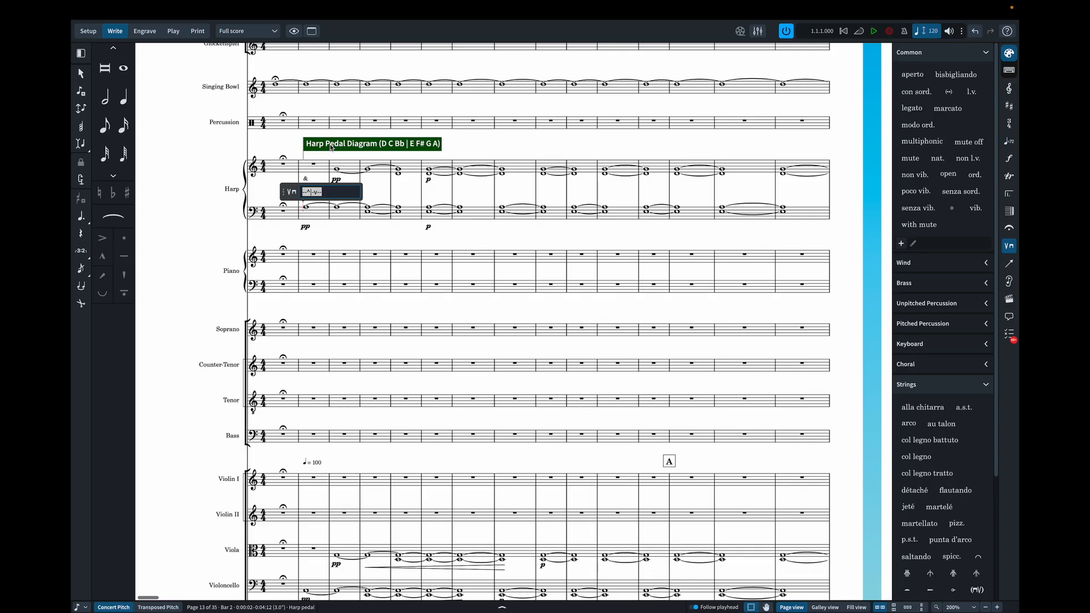
left_click(336, 194)
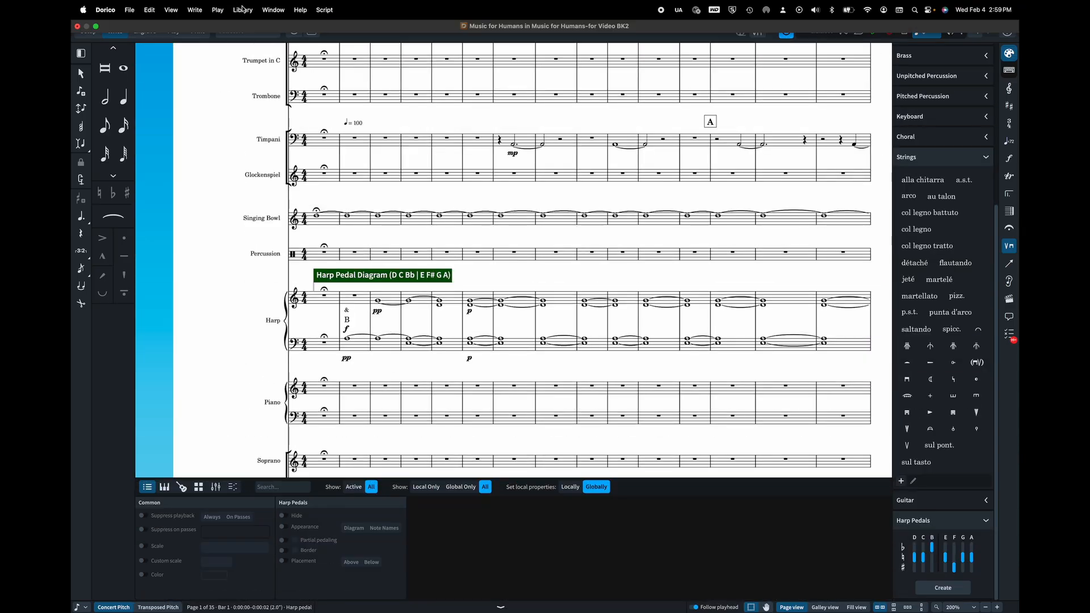
- Turn on harp pedaling in the full score's layout options, with full pedal changes shown as Note Names, and apply the change
left_click(241, 11)
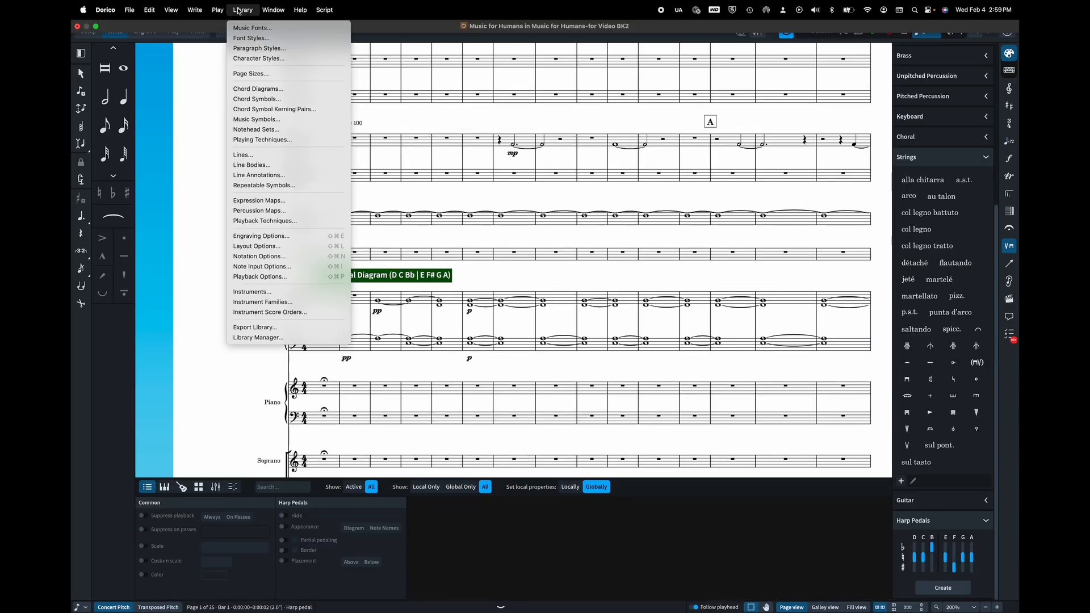
left_click(272, 251)
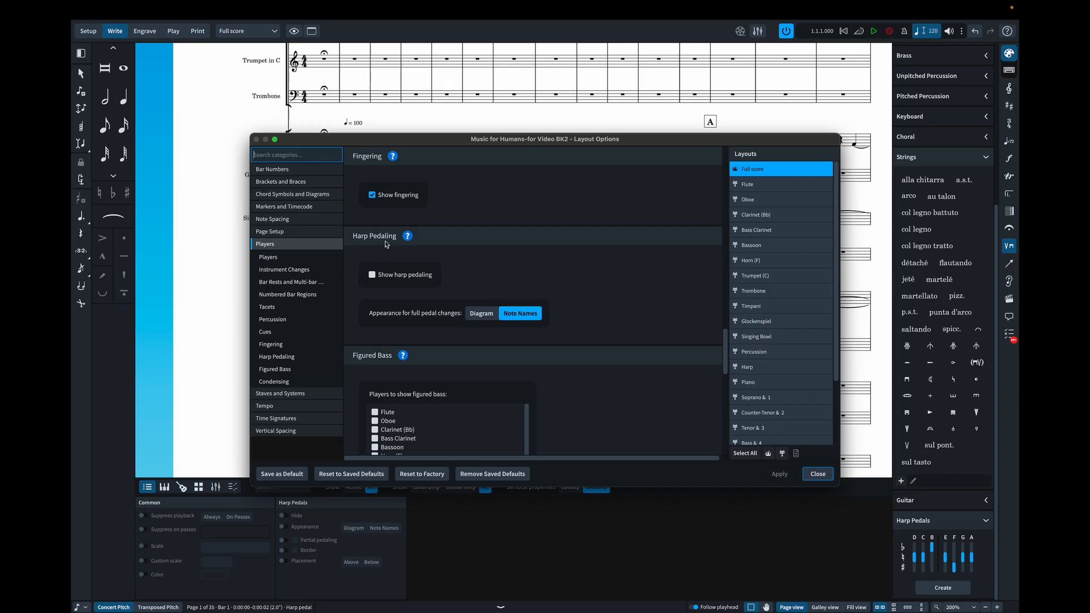
scroll(372, 243, "down", 1)
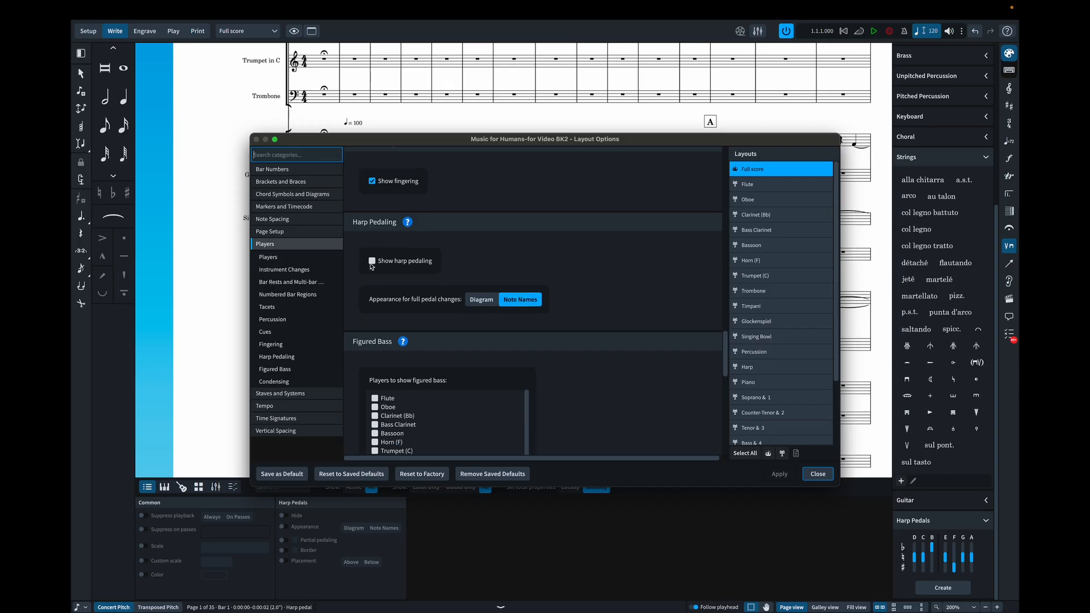
left_click(371, 263)
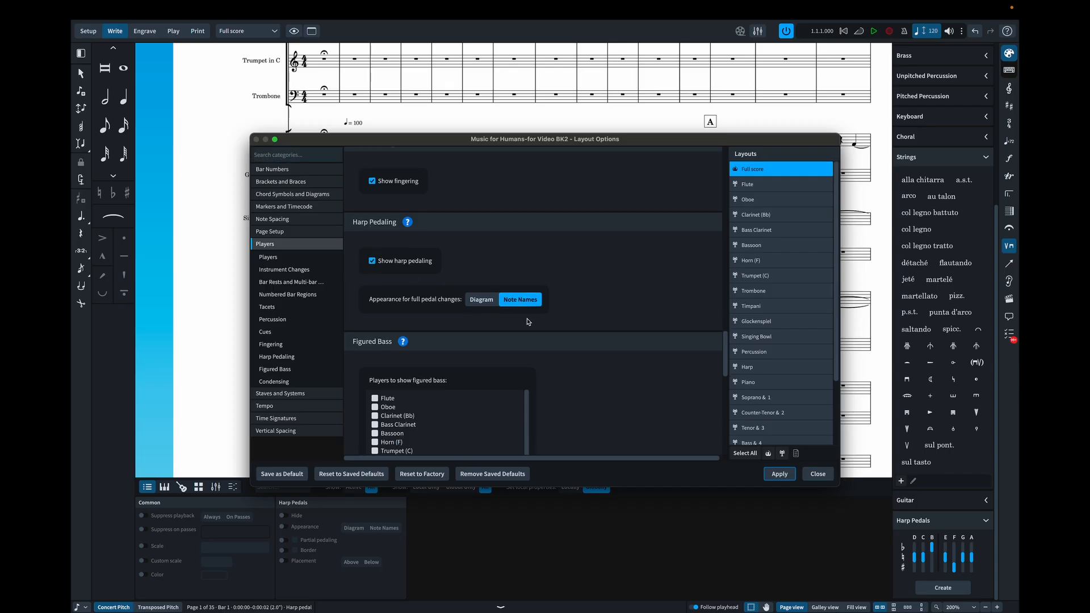
left_click(482, 301)
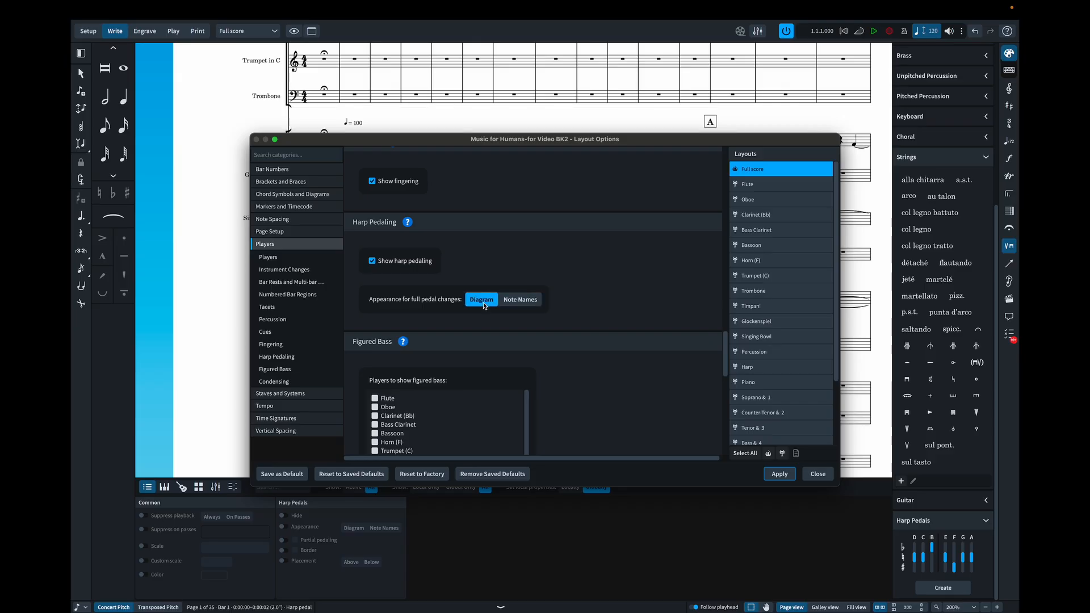
left_click(513, 305)
left_click(778, 475)
left_click(818, 474)
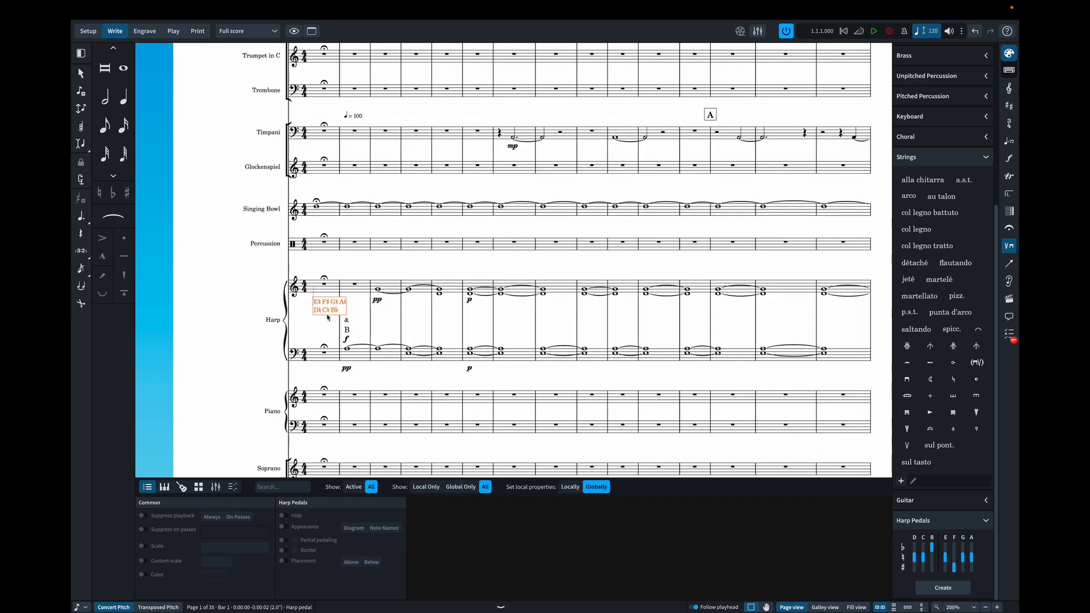
- Override the appearance of the opening harp pedal marking so that it shows as Diagram
left_click(283, 561)
left_click(284, 562)
left_click(282, 527)
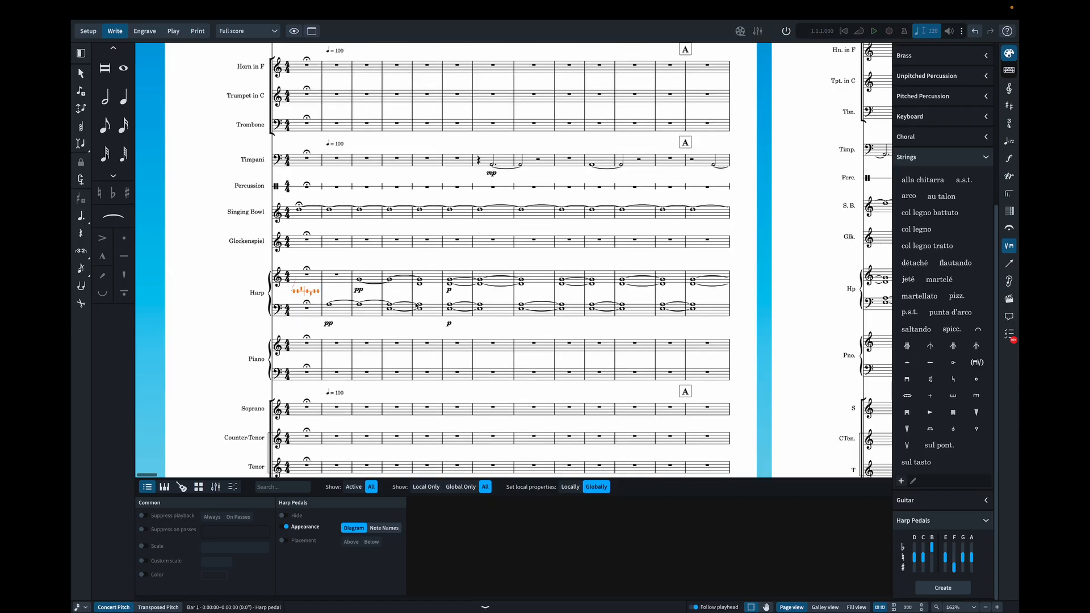
- Follow the harp staff through the score and inspect the pedal changes in bar 34 and bar 97
scroll(417, 306, "right", 20)
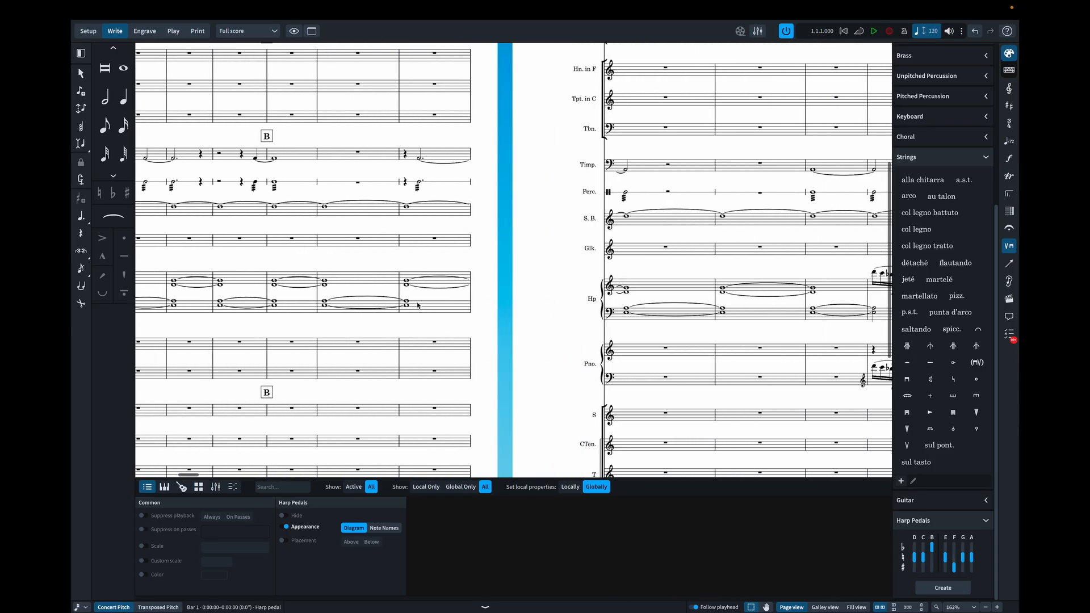
scroll(417, 305, "right", 15)
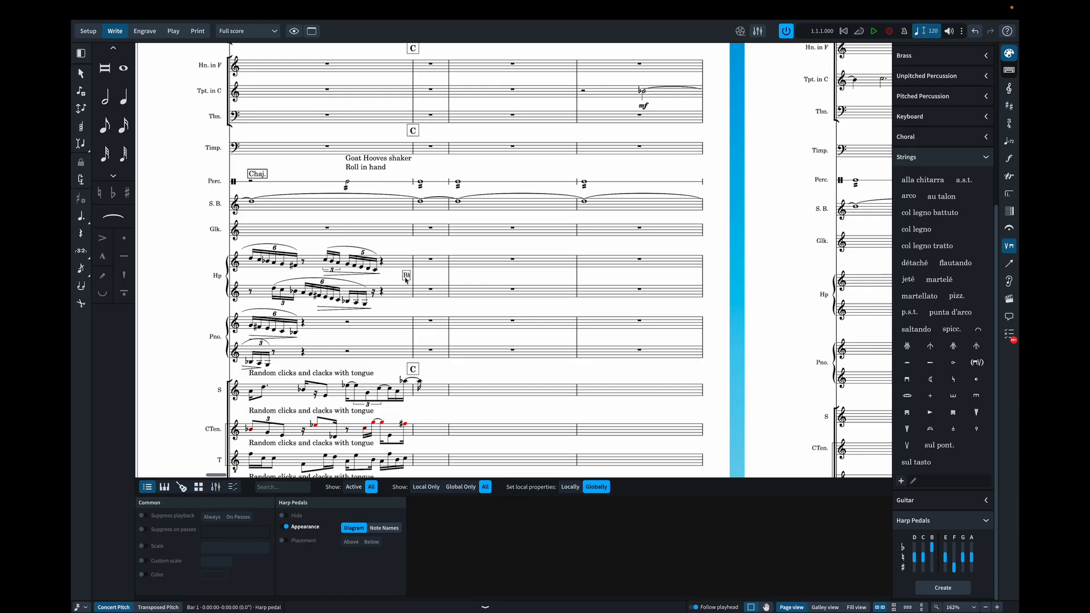
left_click(406, 277)
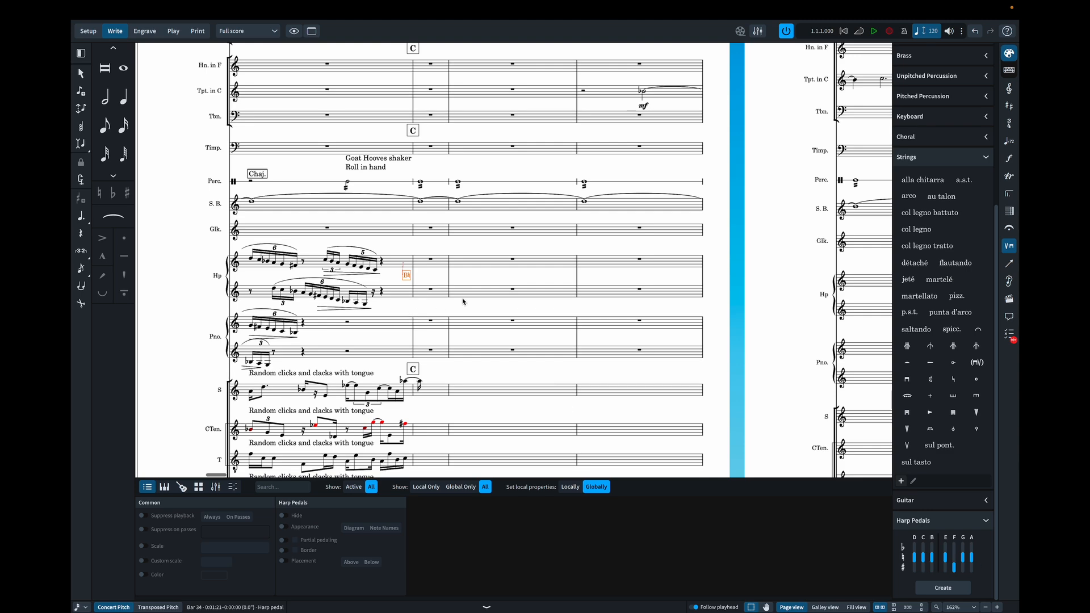
scroll(458, 302, "right", 10)
scroll(464, 302, "right", 15)
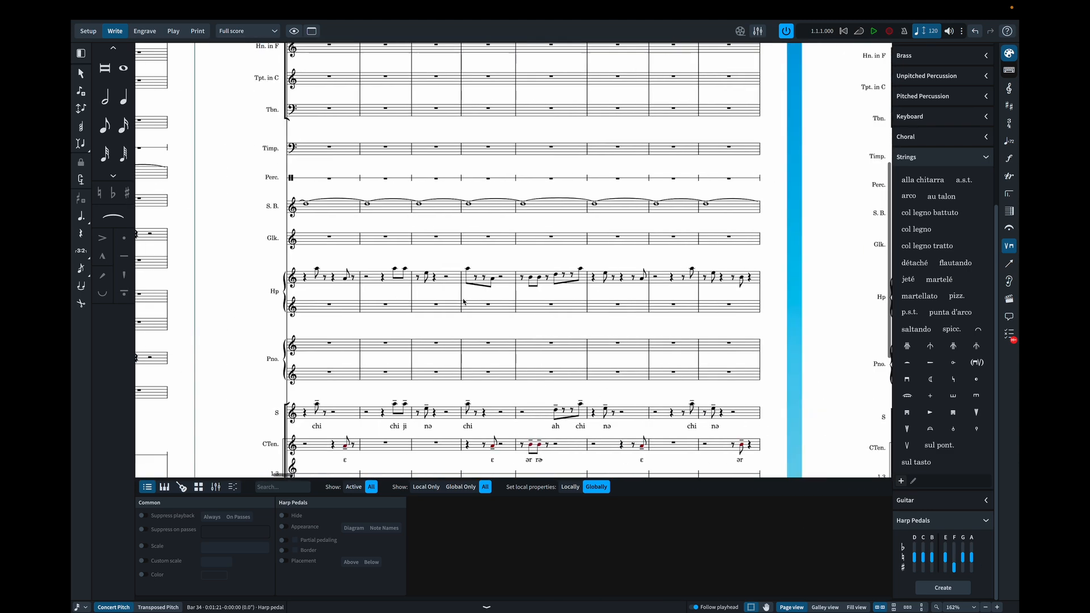
scroll(463, 302, "right", 15)
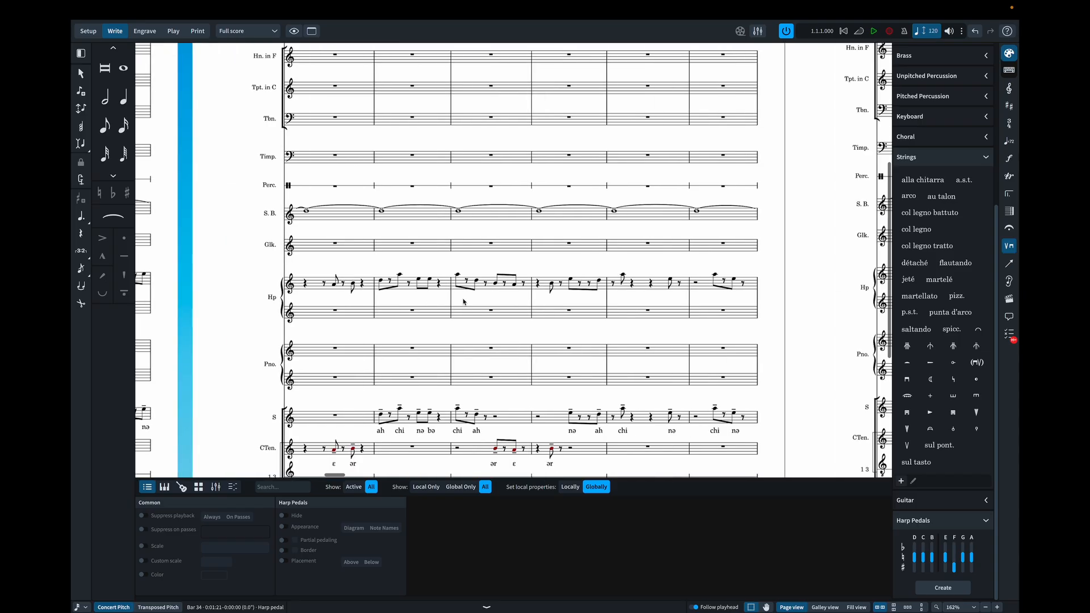
scroll(464, 301, "right", 15)
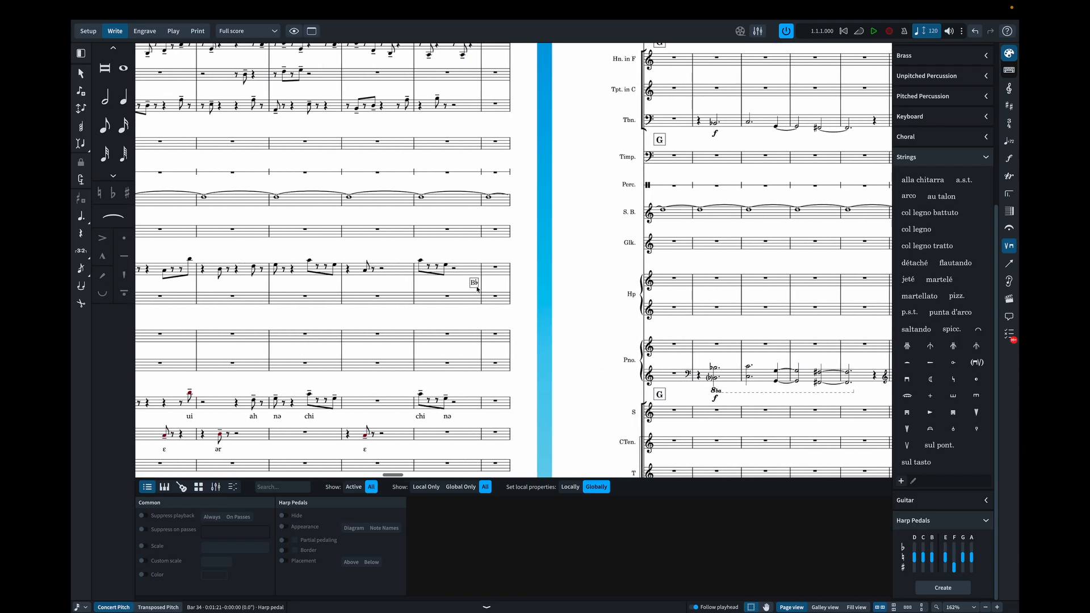
left_click(478, 286)
- Find and select the D♯ harp pedal change beside the "D to" text at bar 140
scroll(735, 300, "left", 10)
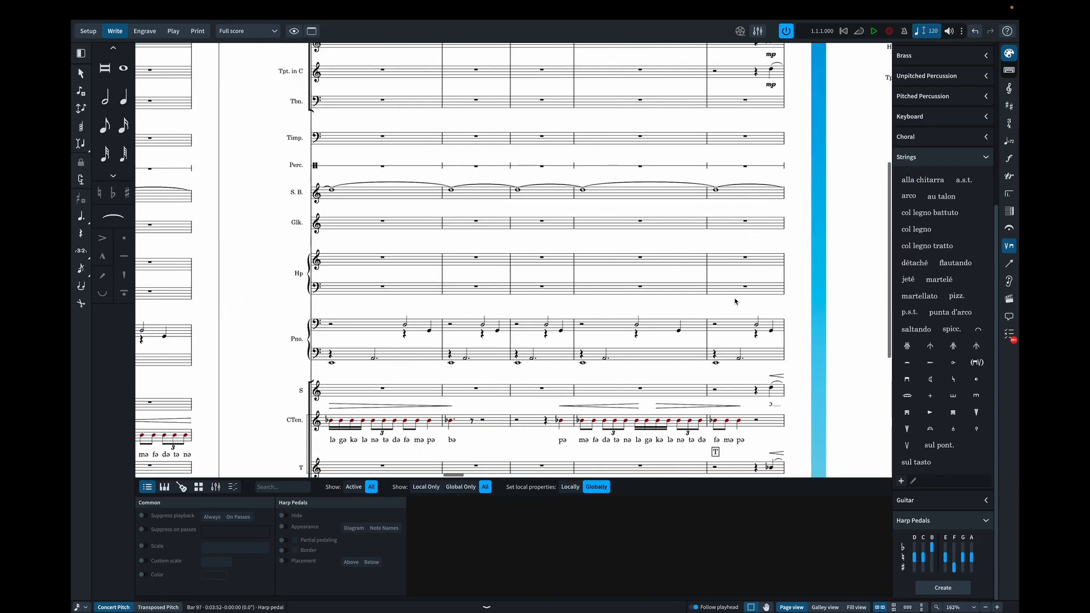
scroll(735, 301, "right", 2)
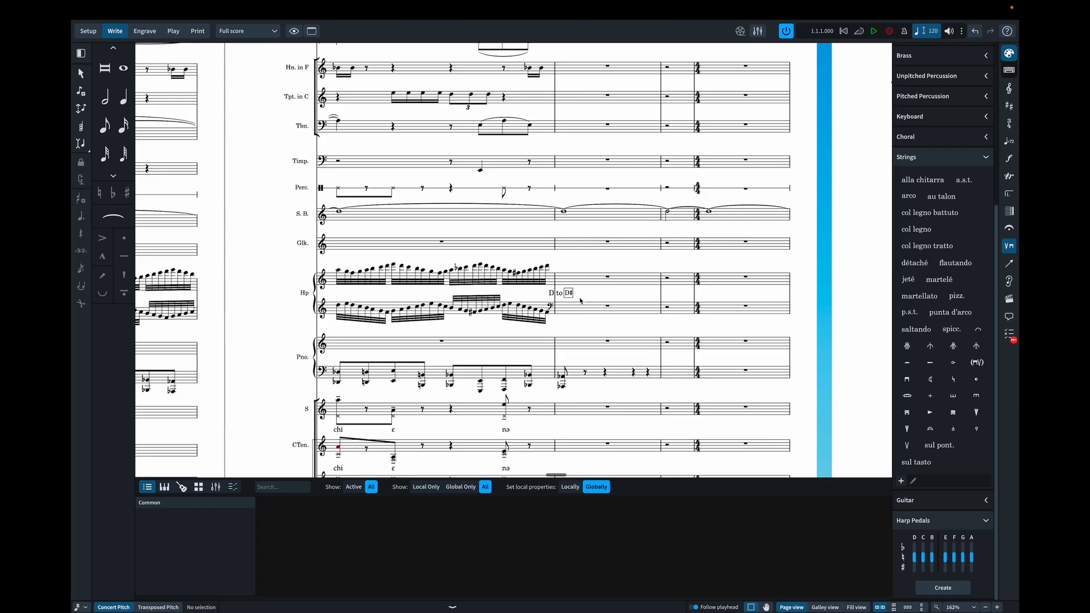
scroll(573, 297, "right", 1)
scroll(564, 297, "down", 1)
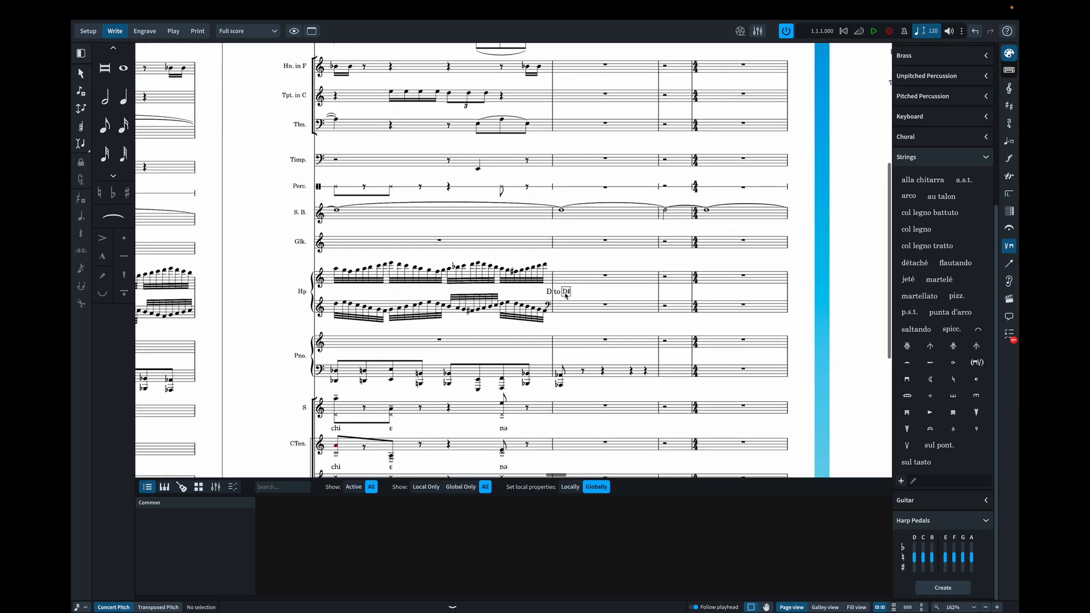
left_click(565, 295)
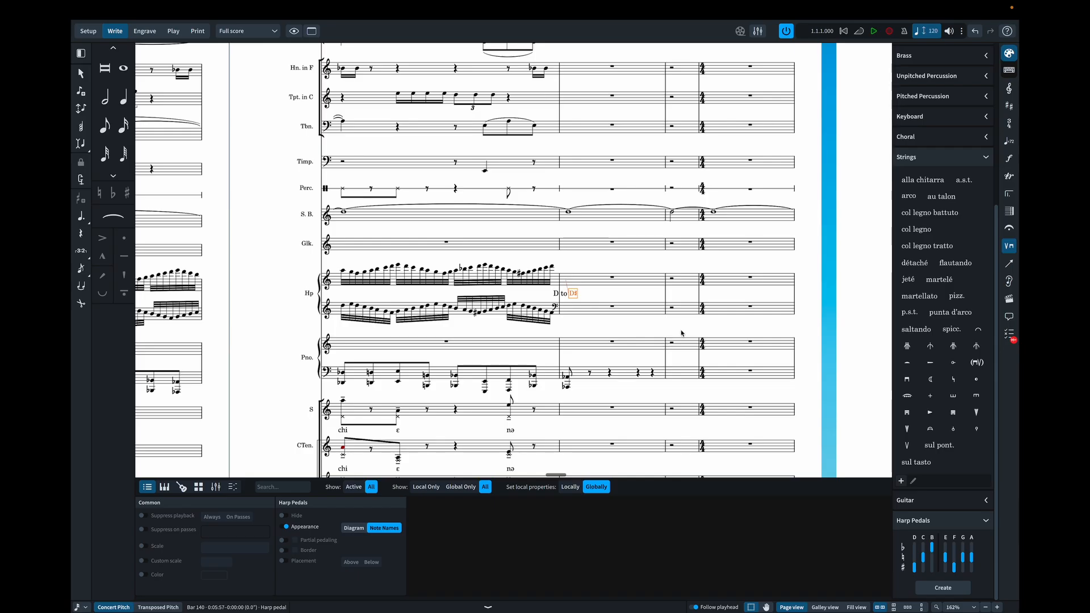
- Inspect the harp pedal diagram in bar 179 and compare it with the harp notes on the surrounding pages
scroll(681, 334, "right", 10)
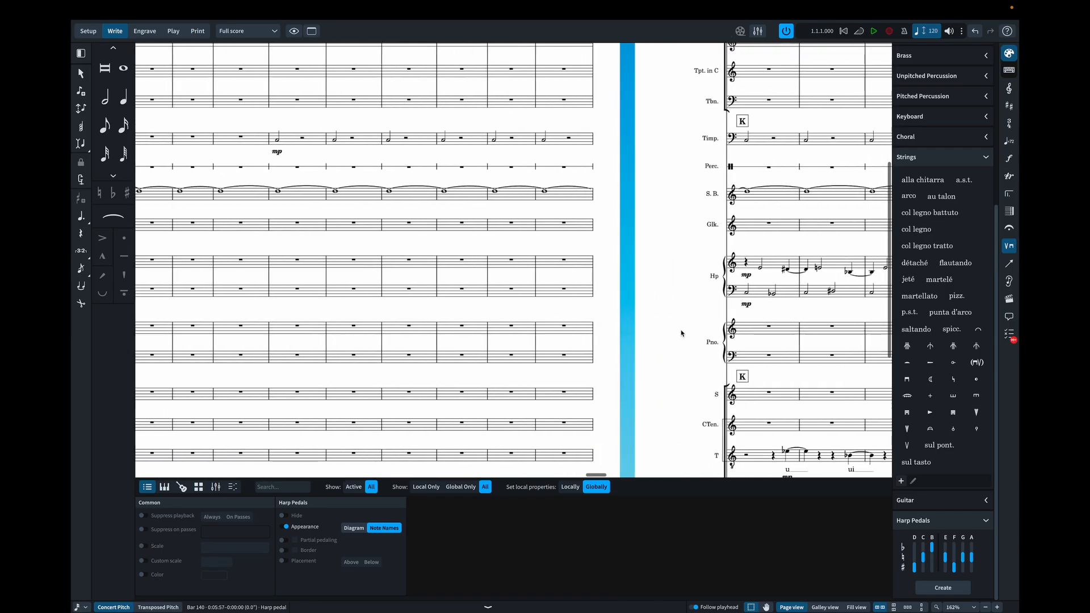
scroll(682, 333, "right", 10)
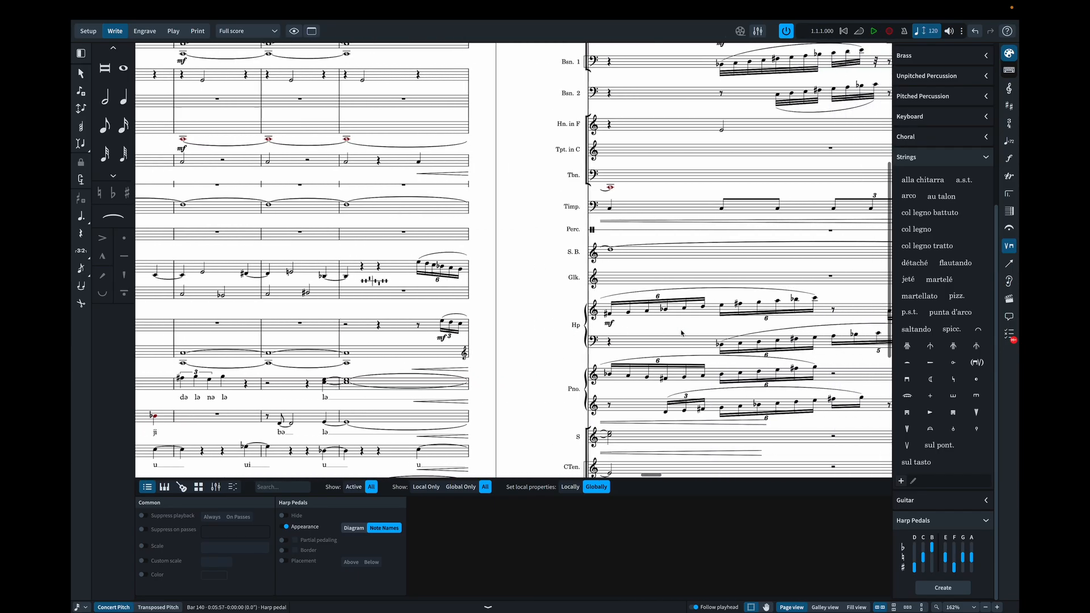
left_click(367, 281)
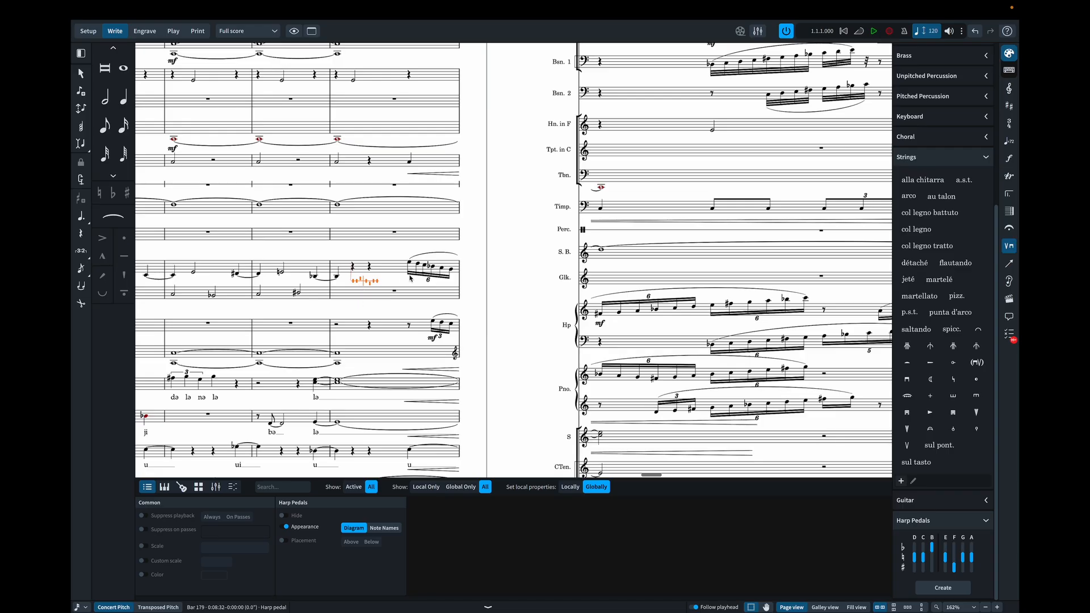
scroll(411, 278, "right", 20)
scroll(410, 278, "left", 9)
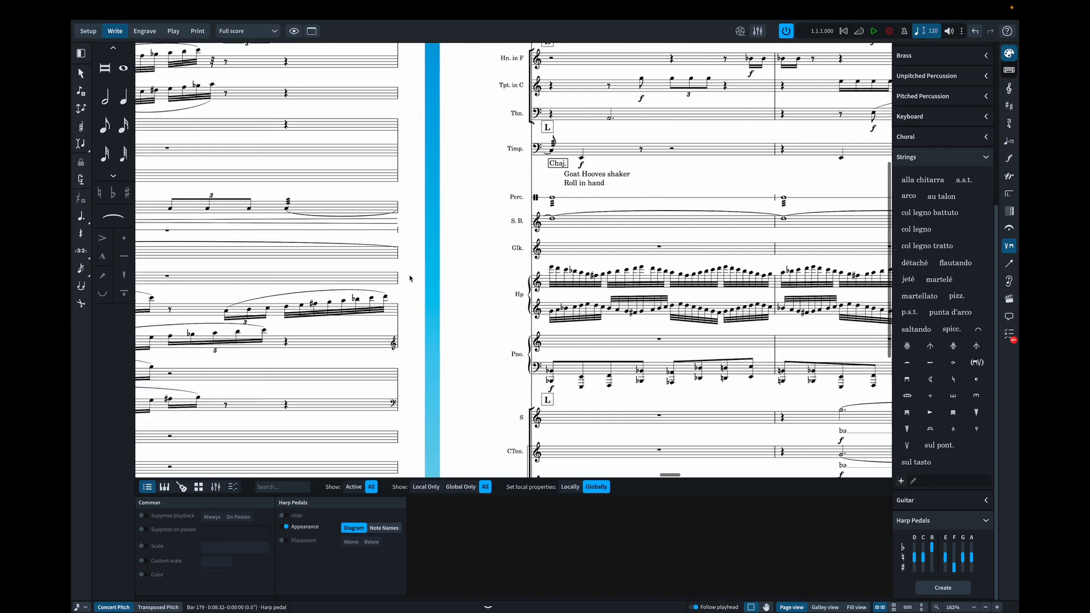
scroll(410, 278, "left", 10)
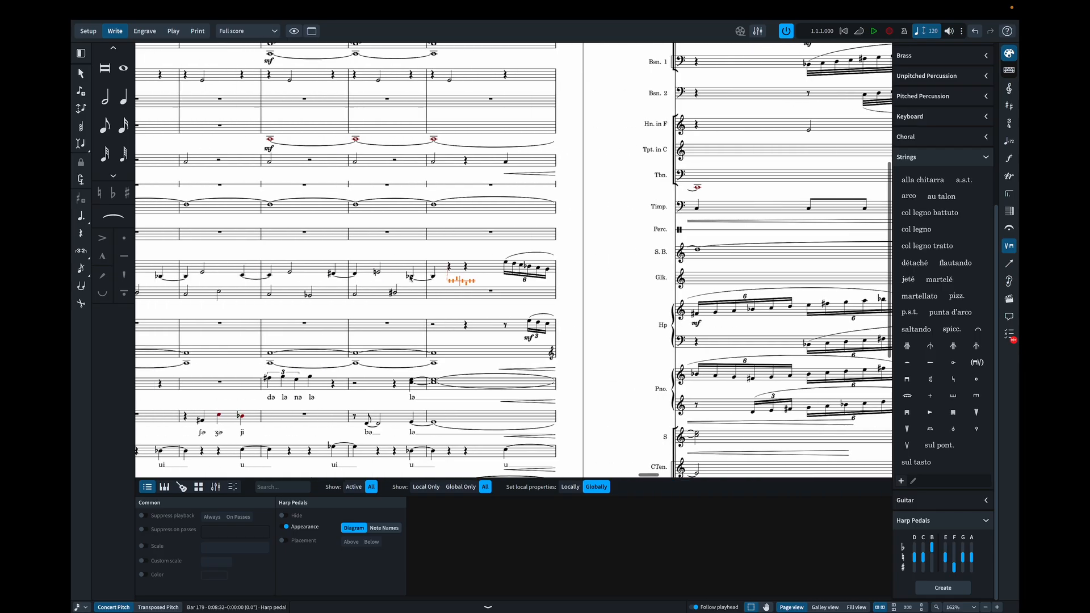
scroll(410, 278, "left", 2)
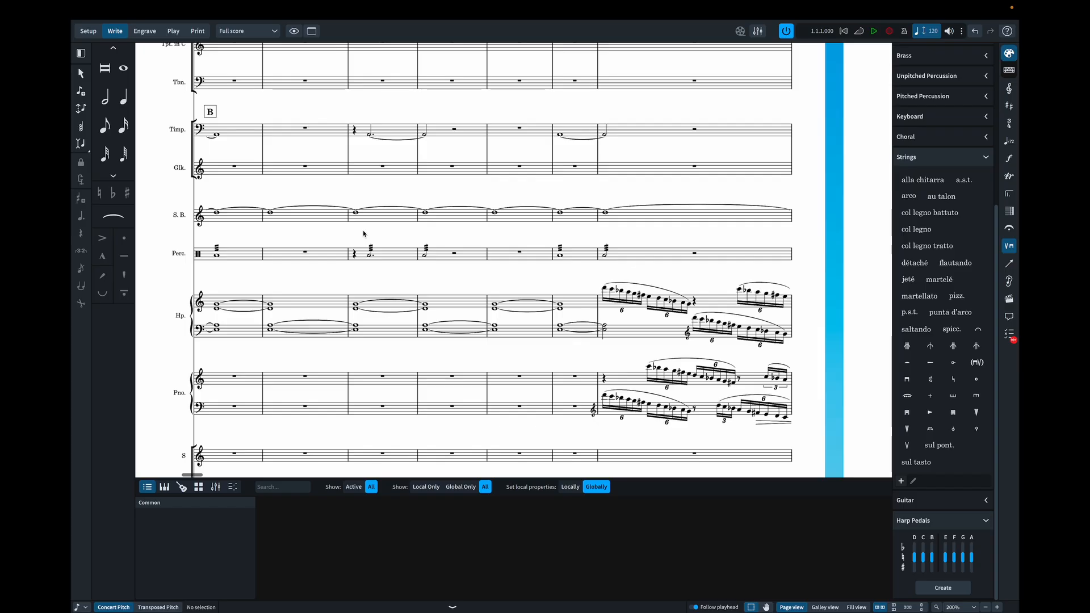
- Check the wind staves from bar 27 to rehearsal mark C and the "to B" pedal text above the harp staff
scroll(363, 233, "up", 3)
scroll(363, 233, "up", 2)
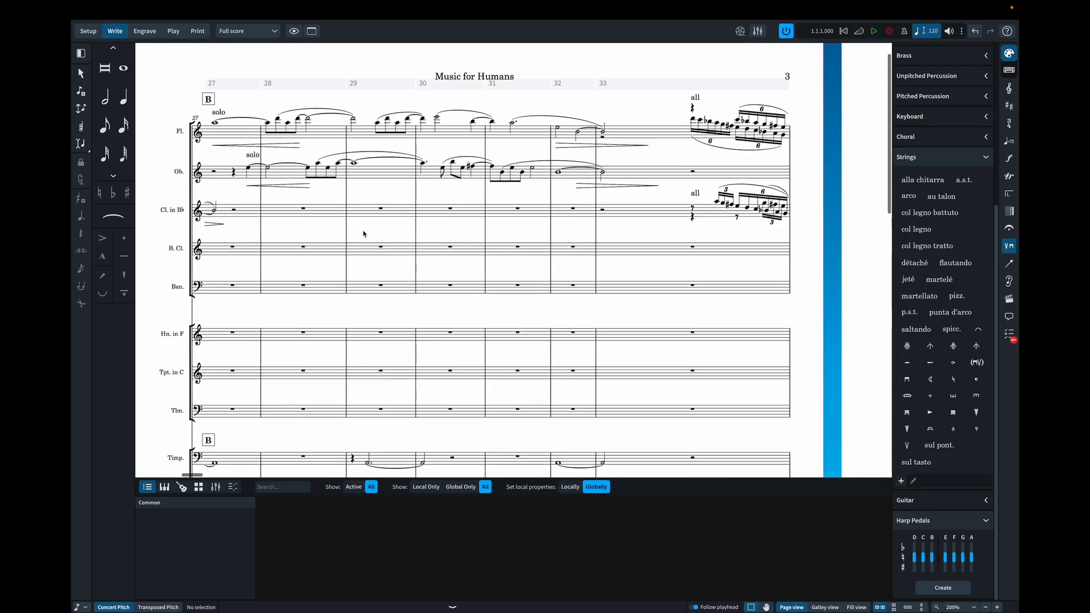
scroll(363, 234, "right", 5)
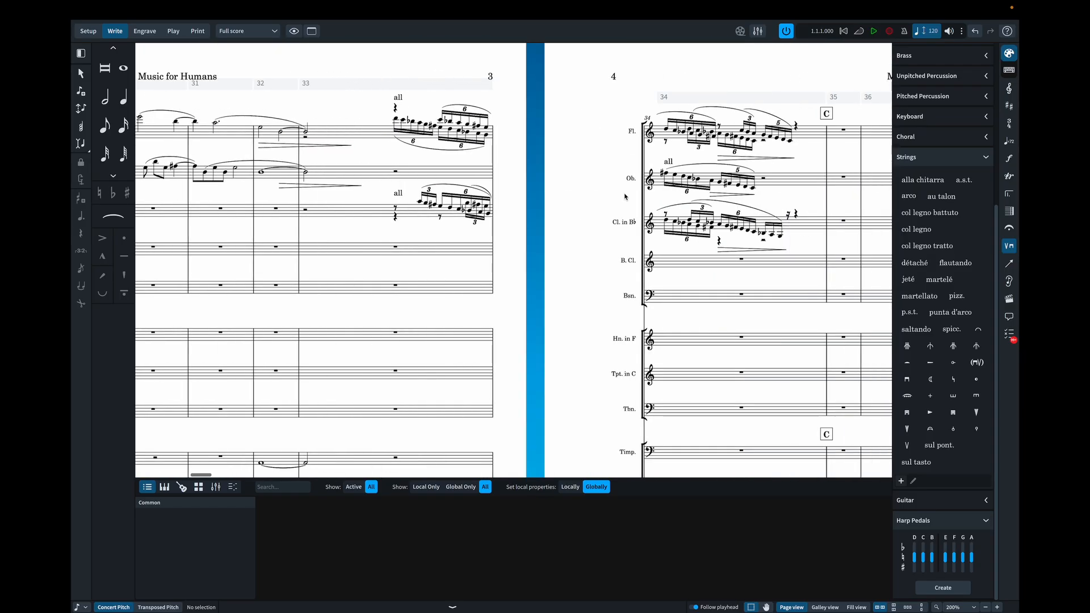
scroll(435, 161, "down", 9)
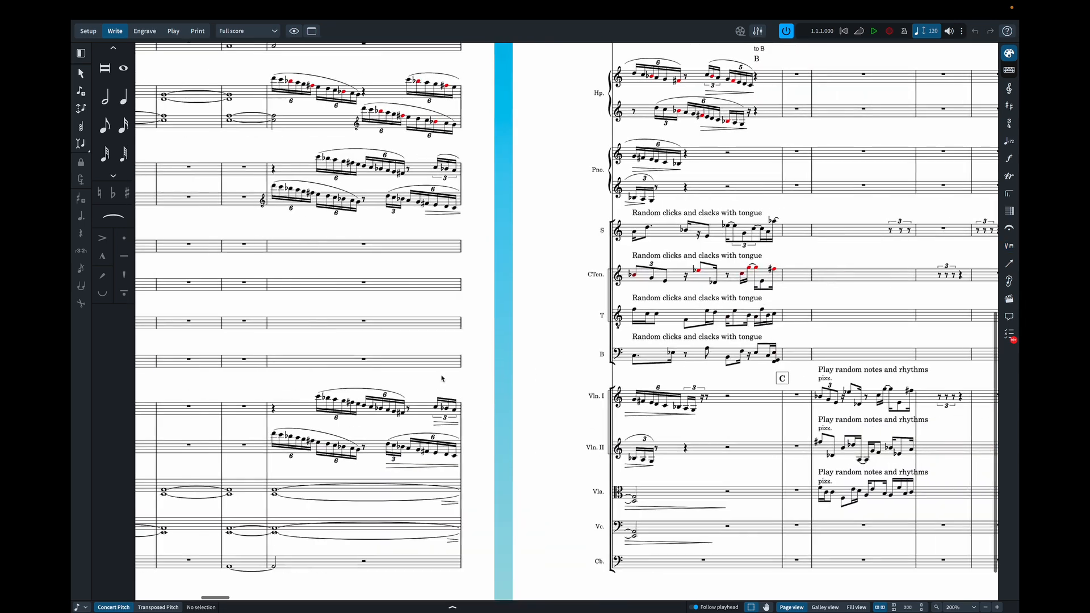
scroll(442, 378, "right", 1)
scroll(442, 379, "right", 7)
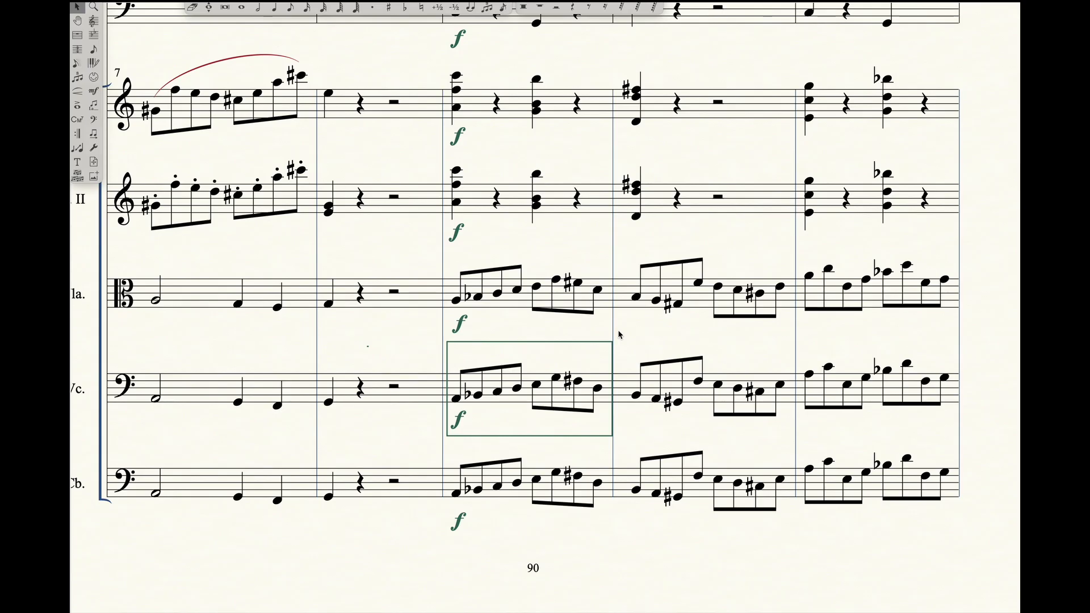
- Select the two cello measures after the boxed bar and inspect the Alternate Notation settings of the "1-line Staff: Full Barline for Box" staff style
left_click_drag(629, 347, 958, 443)
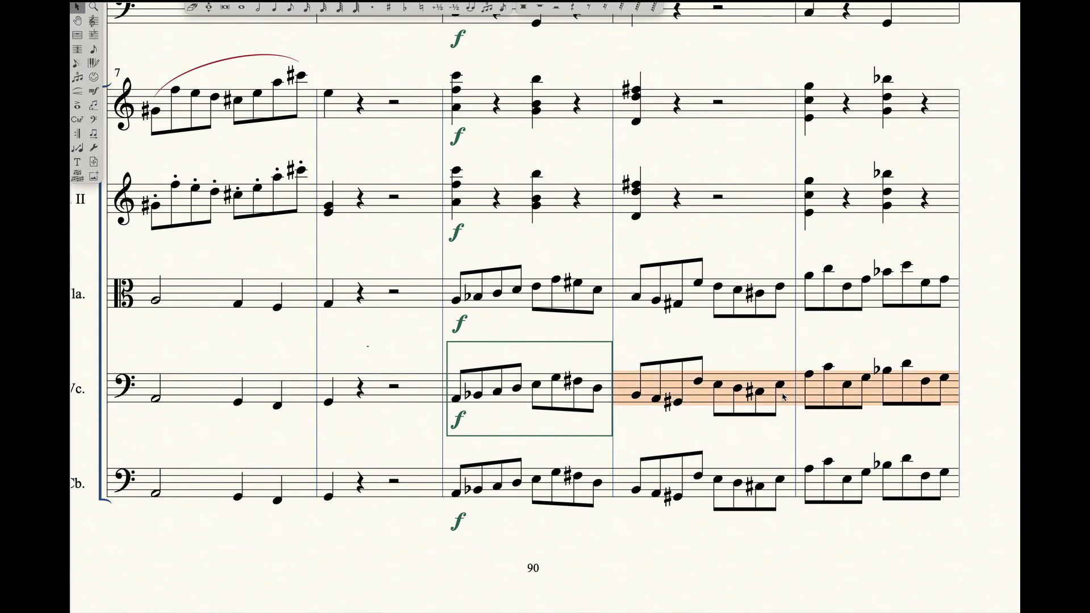
right_click(783, 396)
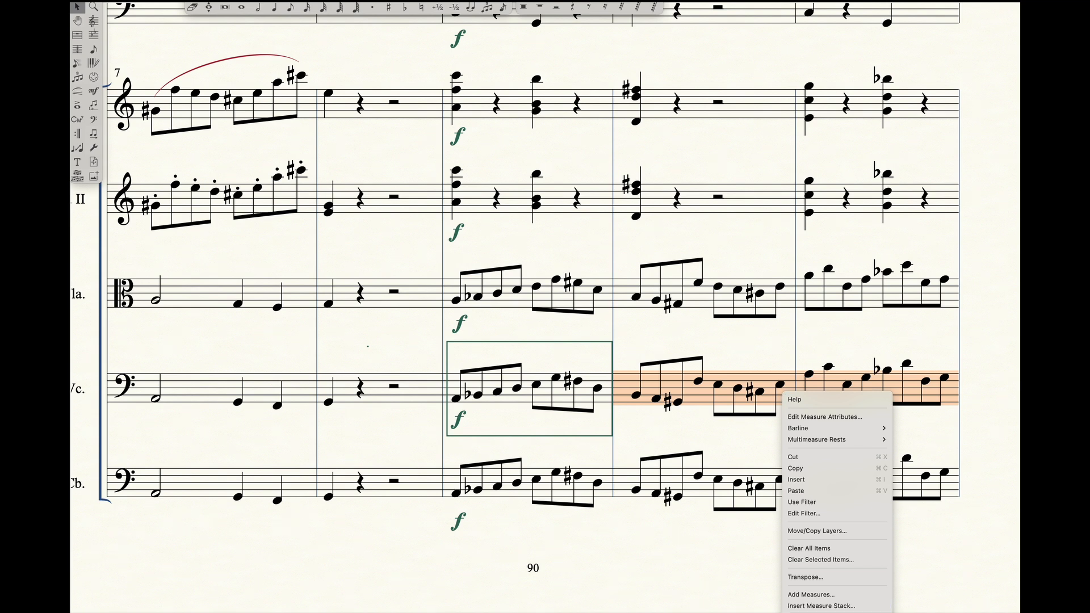
left_click(812, 612)
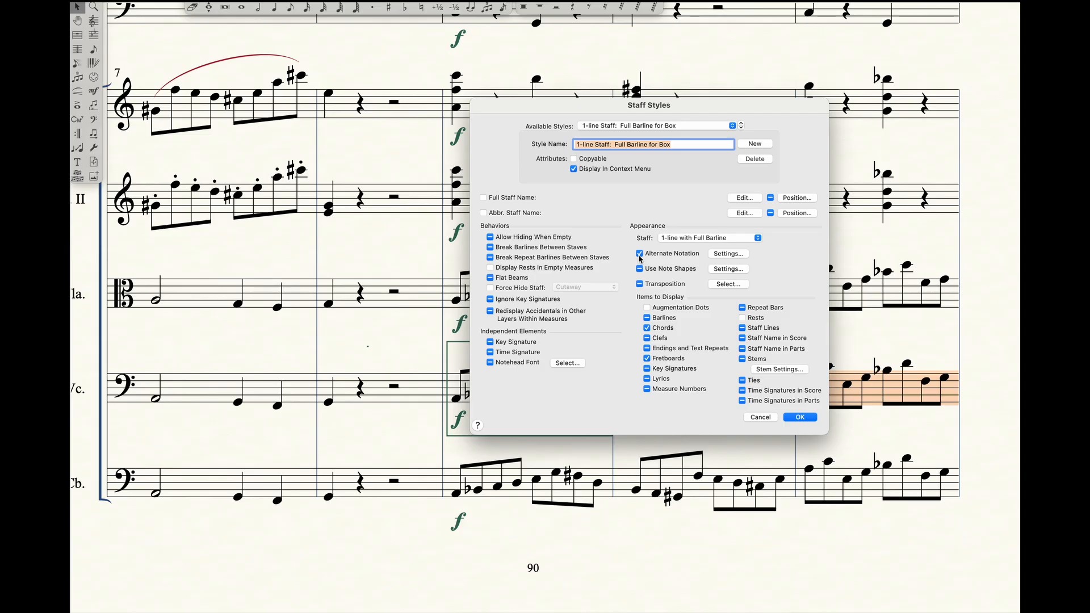
left_click(727, 254)
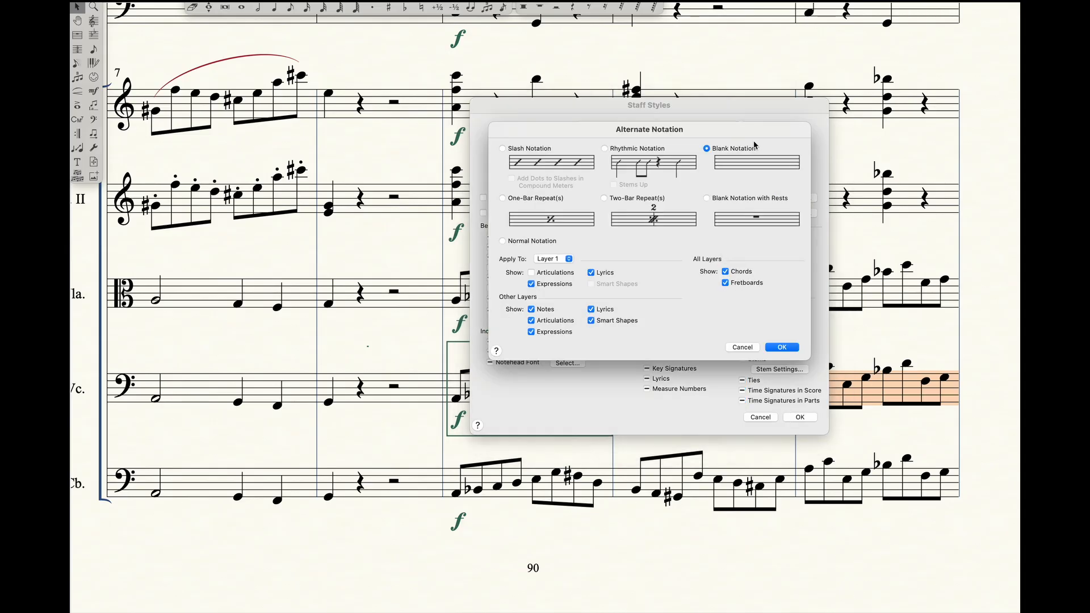
left_click(746, 348)
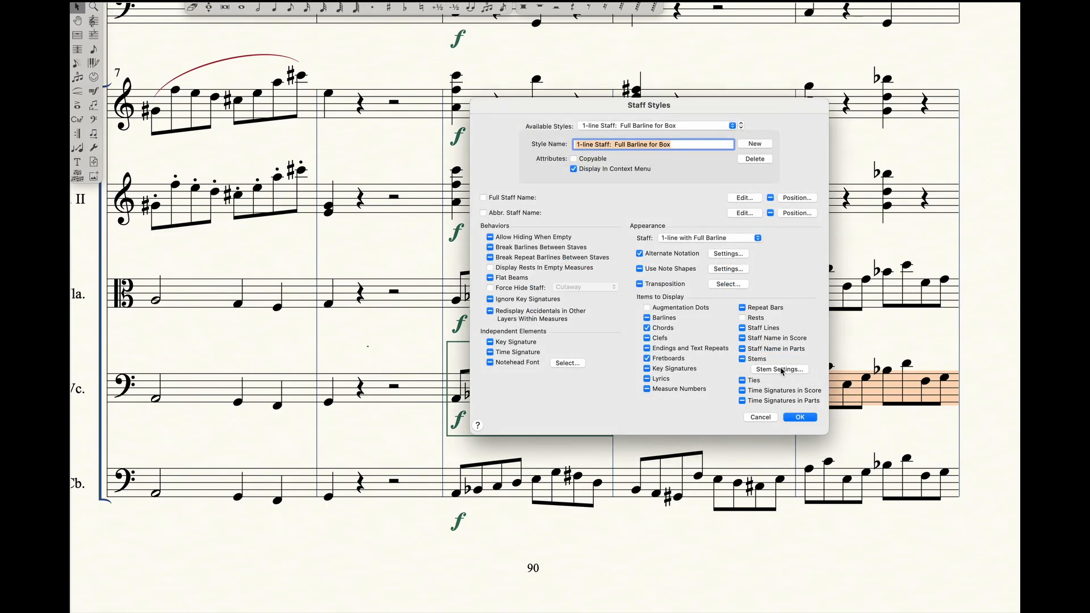
left_click(800, 418)
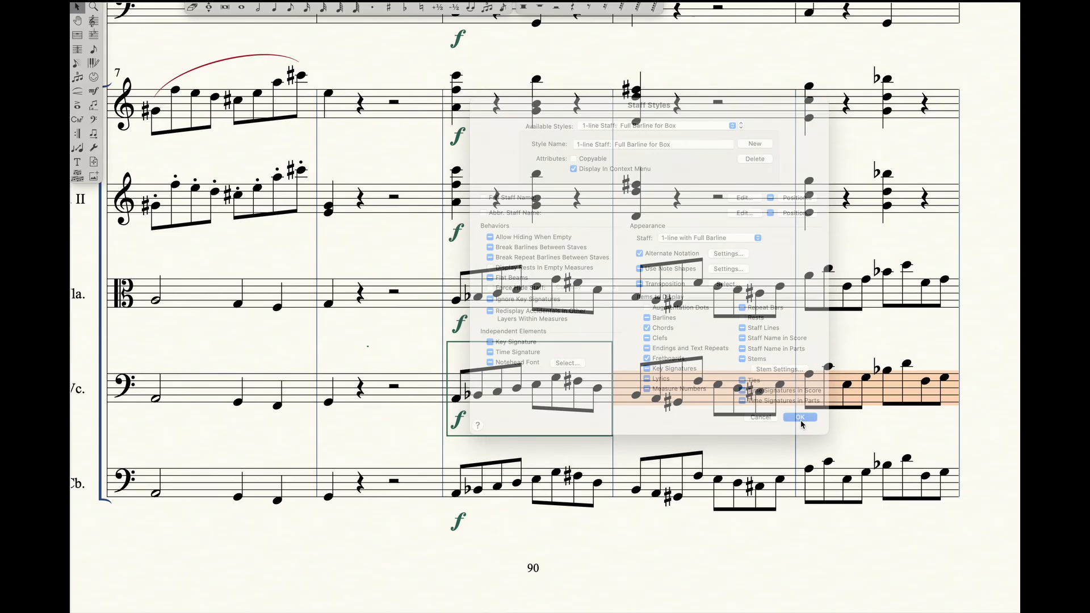
right_click(708, 396)
left_click(812, 565)
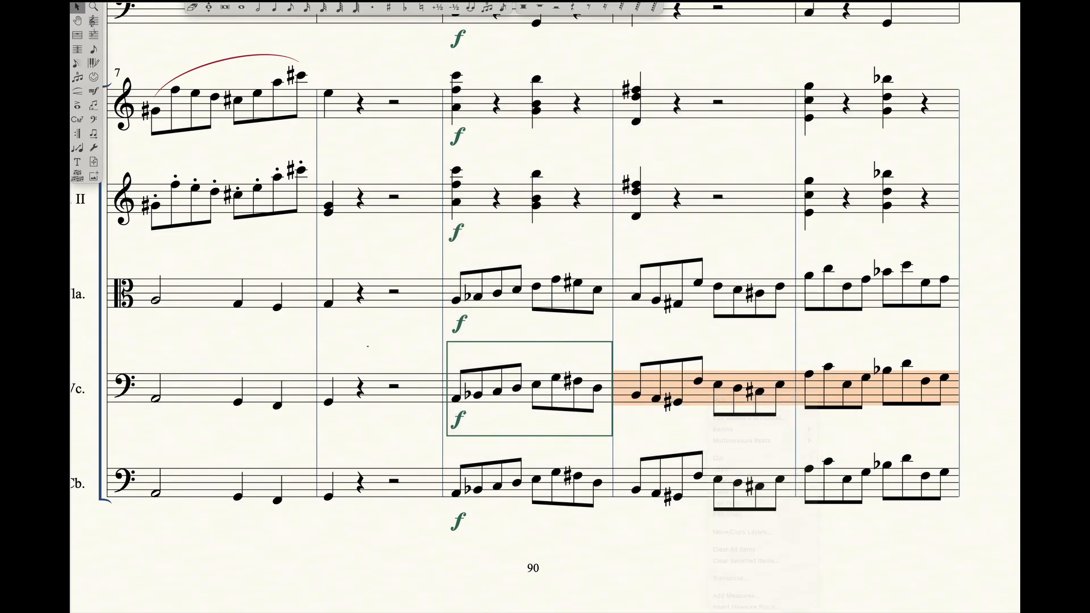
left_click(727, 260)
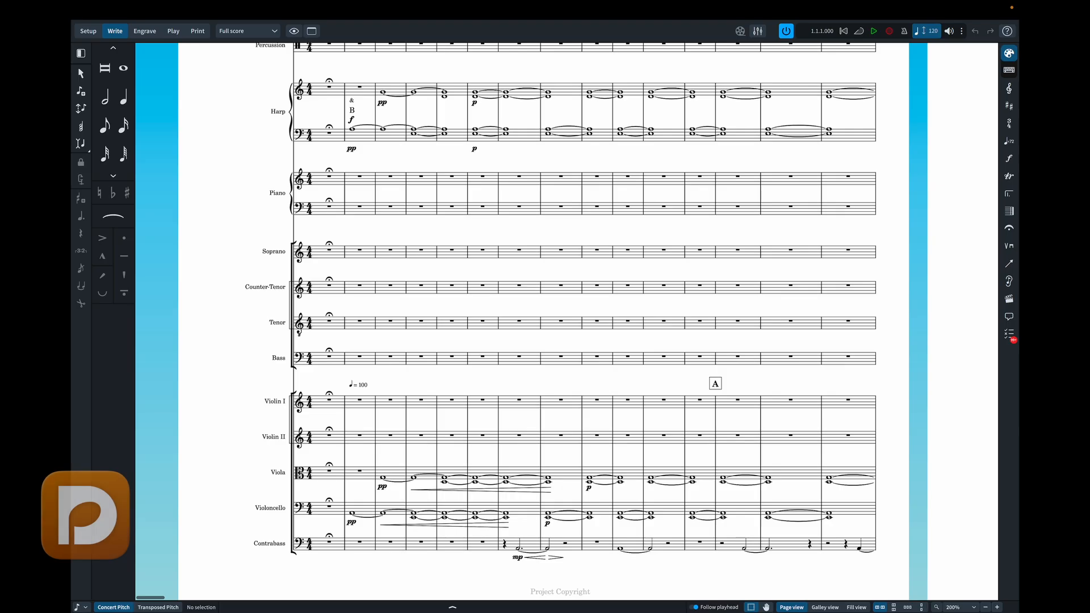
- In Dorico's Setup mode, add the custom 1-Line Staff instrument to the Soprano player
scroll(442, 378, "right", 10)
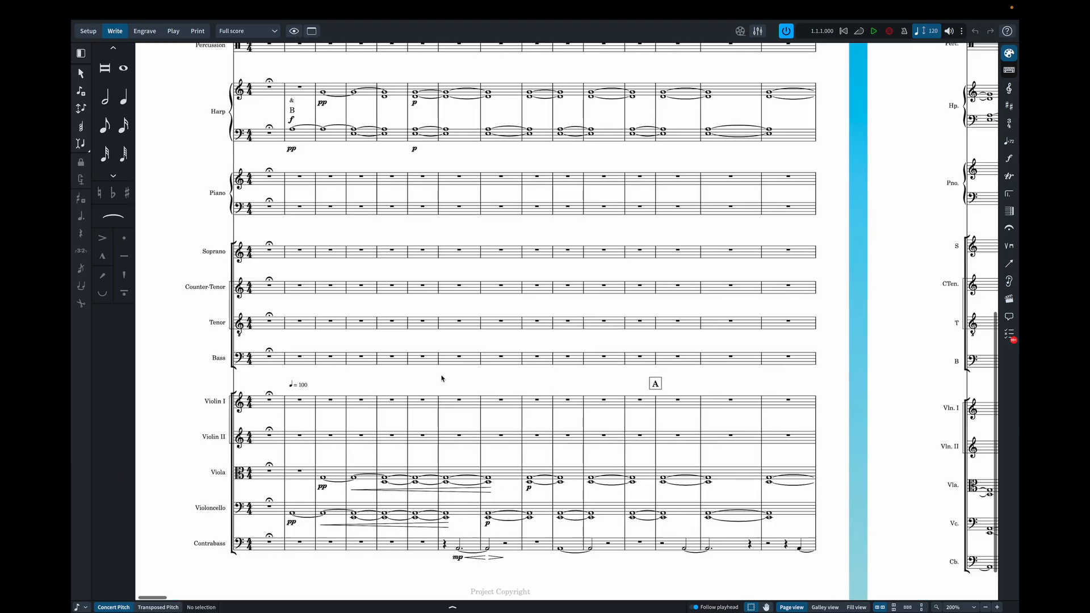
scroll(441, 378, "right", 10)
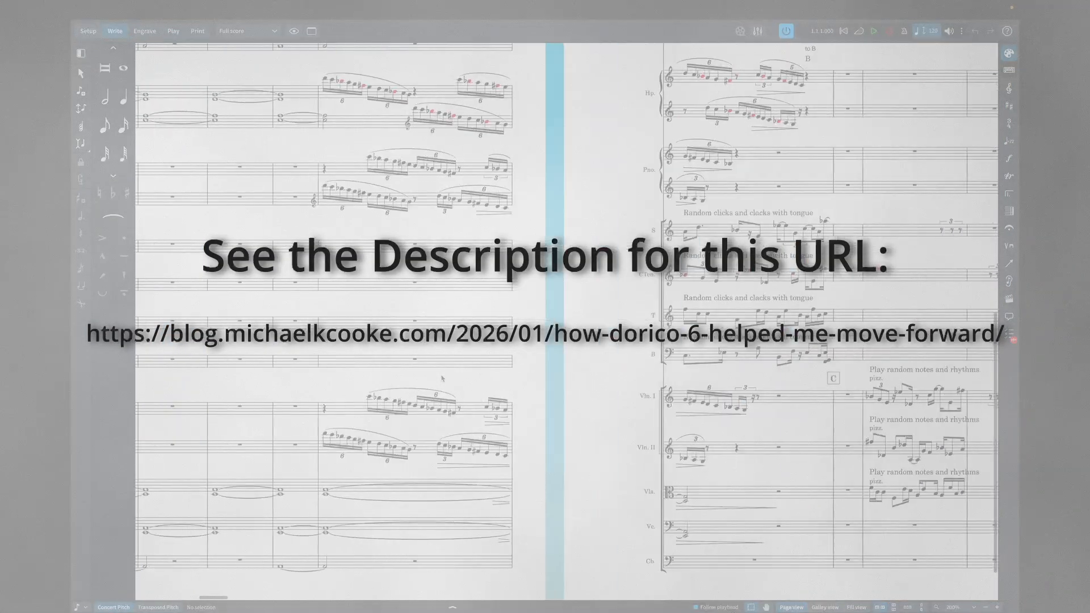
scroll(442, 378, "right", 10)
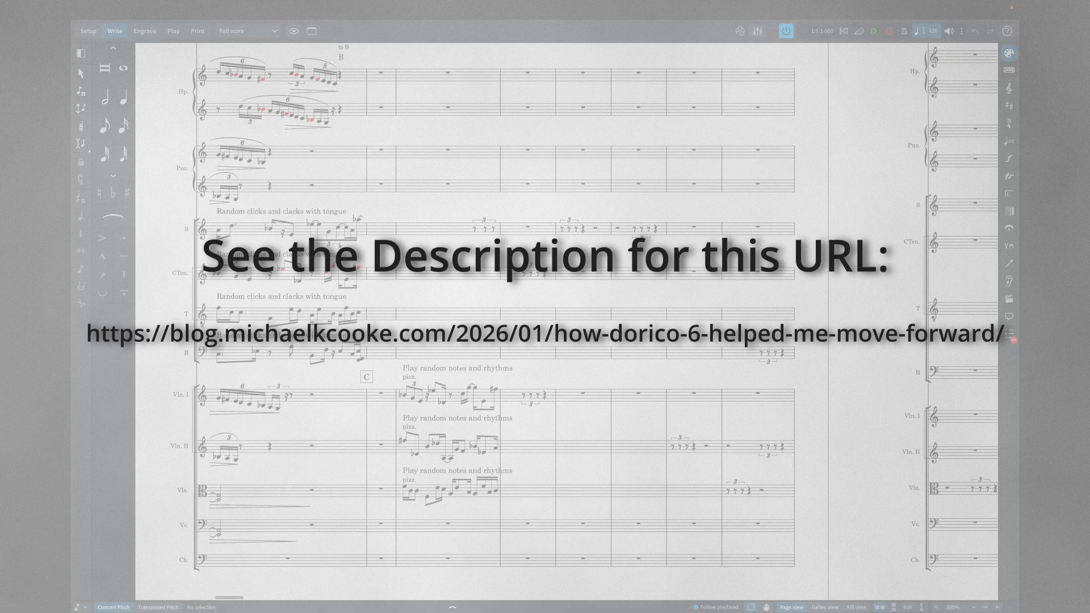
key("ctrl+1")
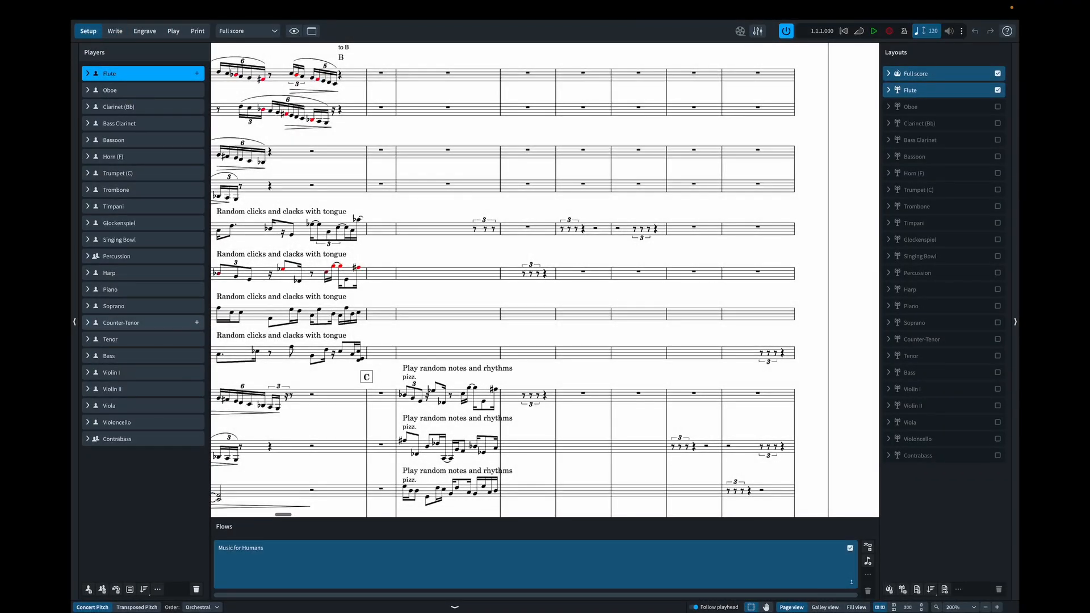
left_click(87, 308)
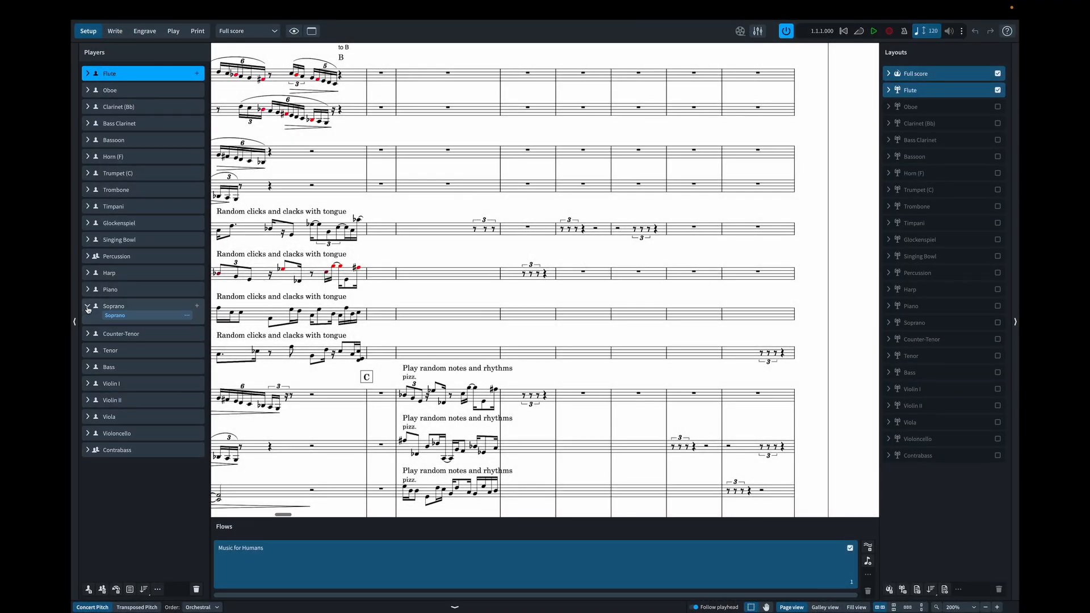
left_click(197, 306)
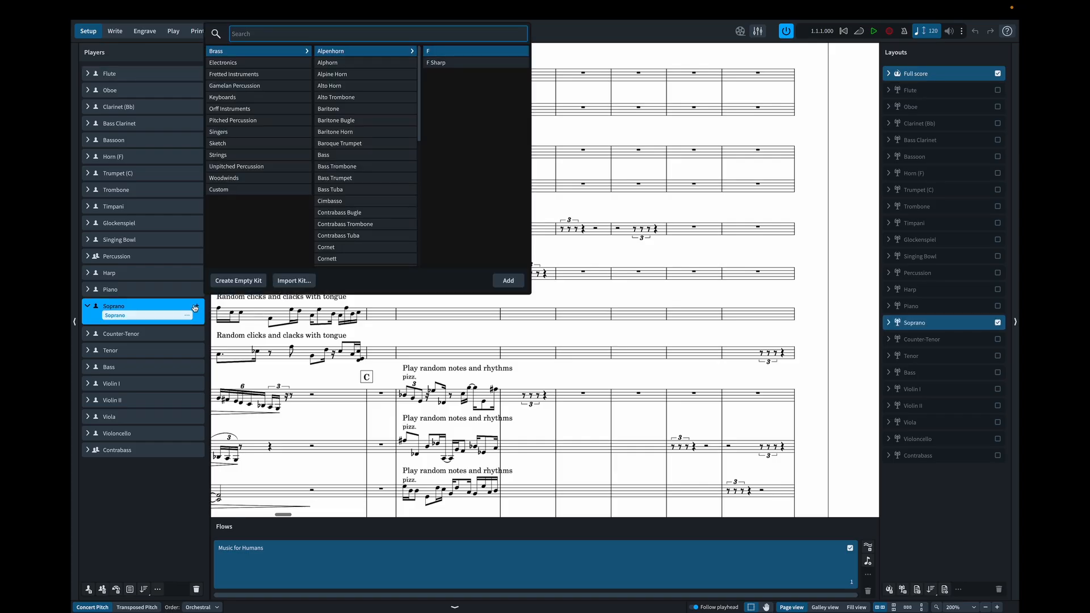
left_click(225, 192)
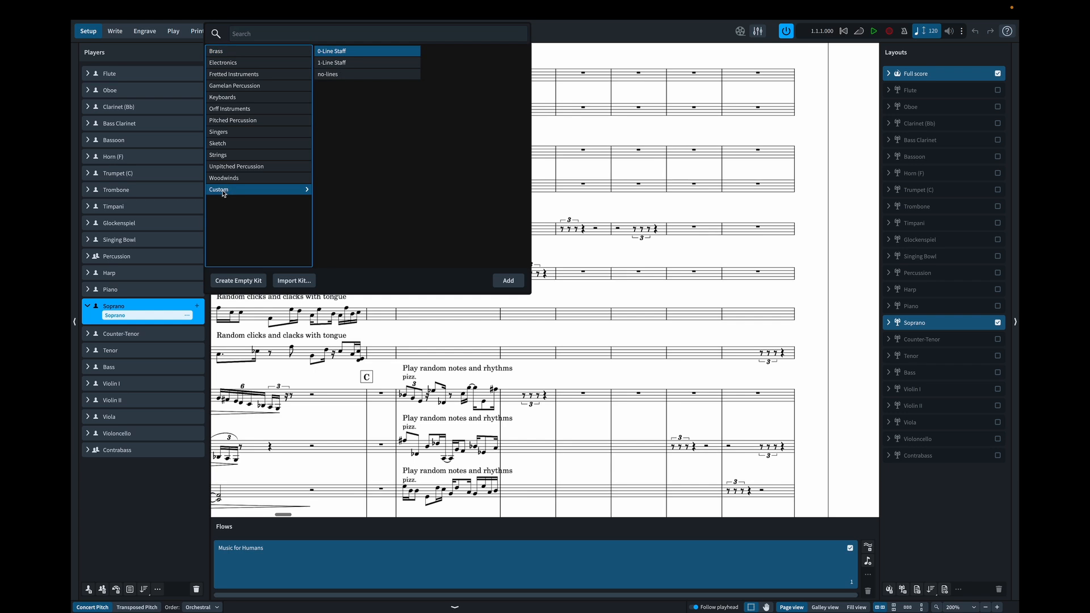
left_click(360, 64)
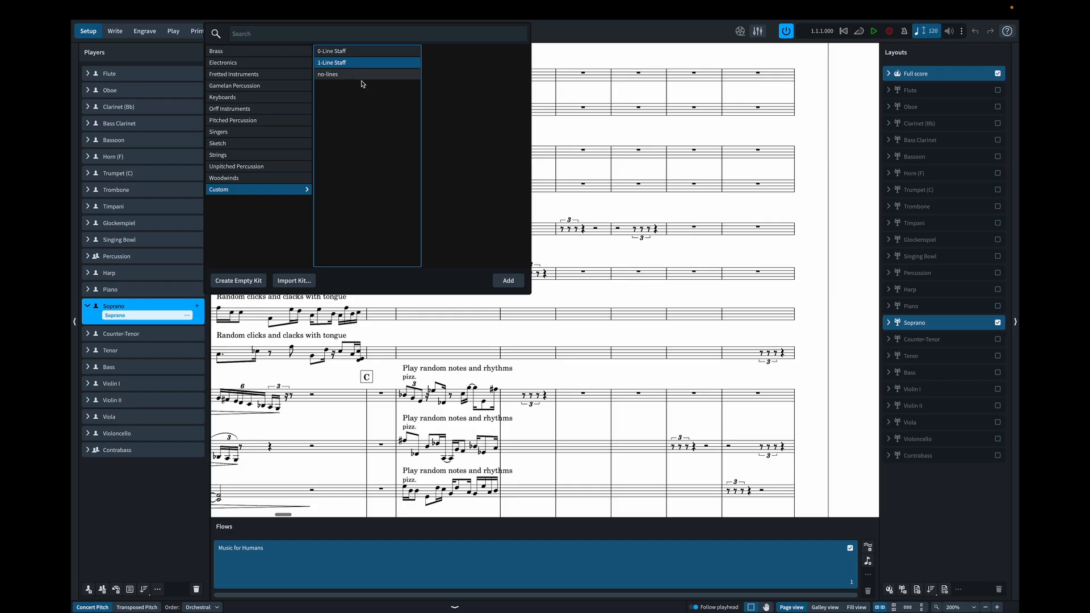
left_click(509, 286)
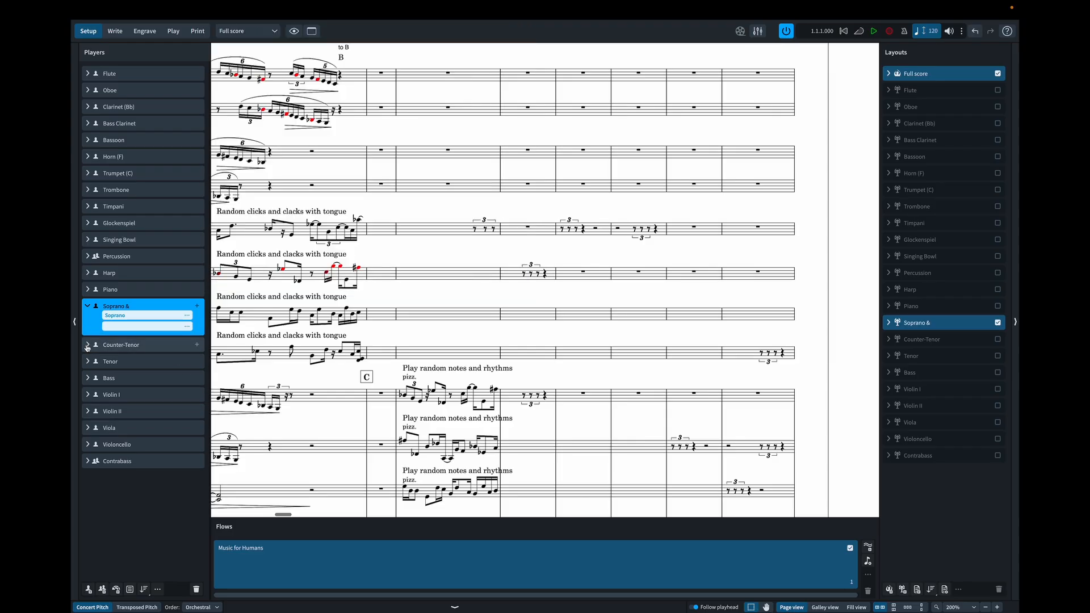
- Add the custom 1-Line Staff instrument to the Counter-Tenor player
left_click(88, 346)
left_click(197, 345)
left_click(199, 347)
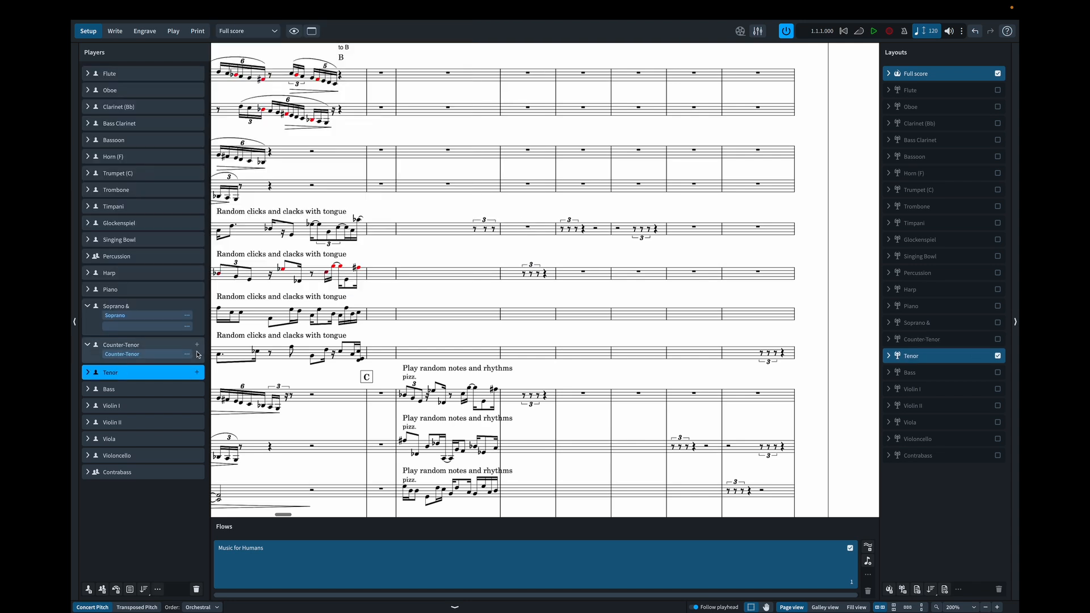
left_click(198, 348)
left_click(254, 190)
left_click(341, 62)
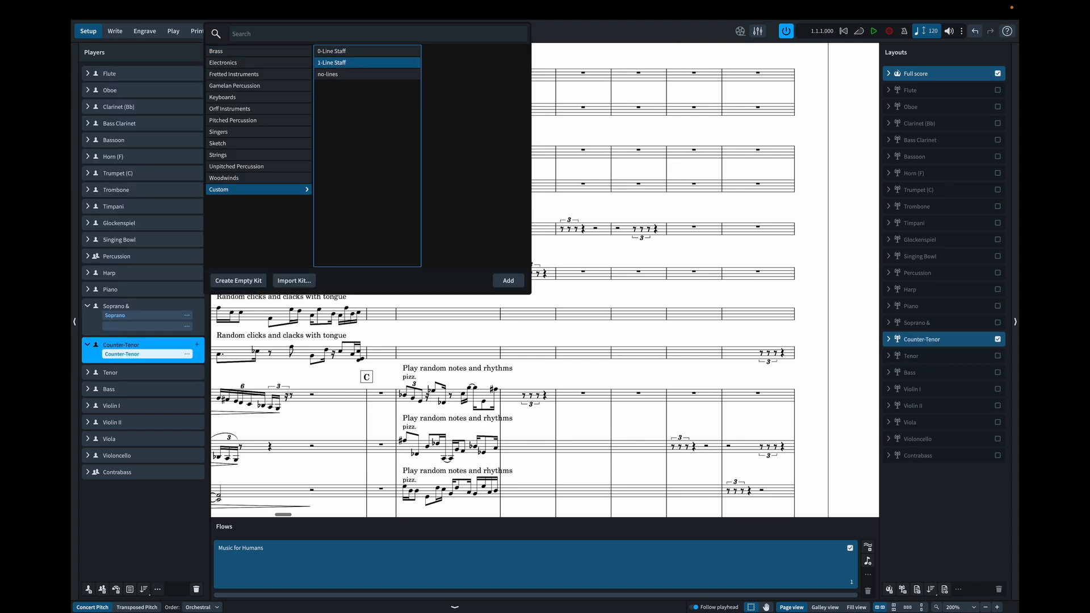
left_click(505, 280)
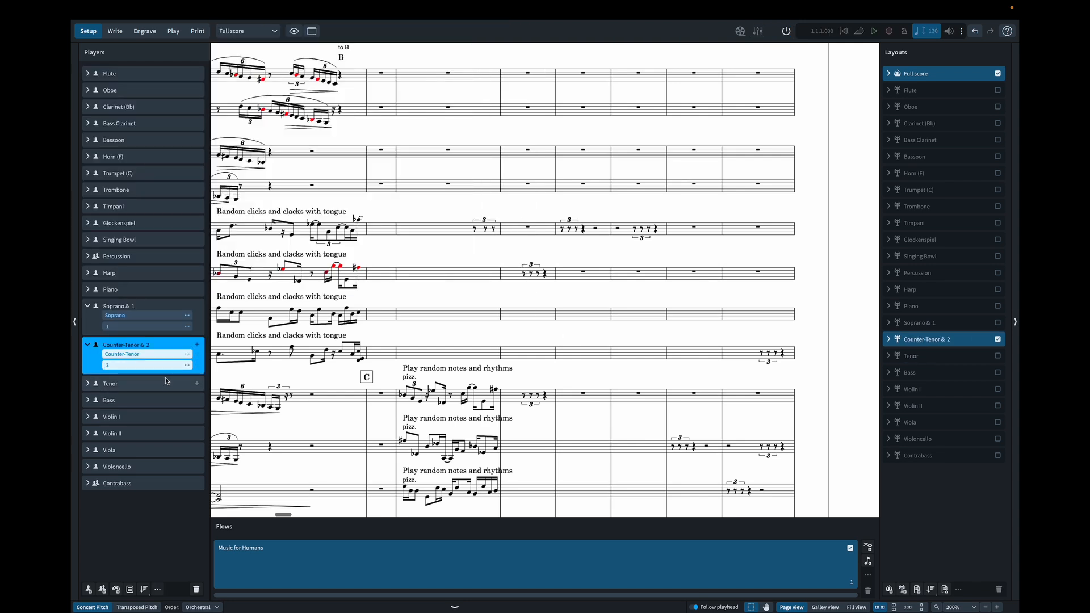
- Add the custom 1-Line Staff instrument to the Tenor player
left_click(197, 384)
left_click(197, 384)
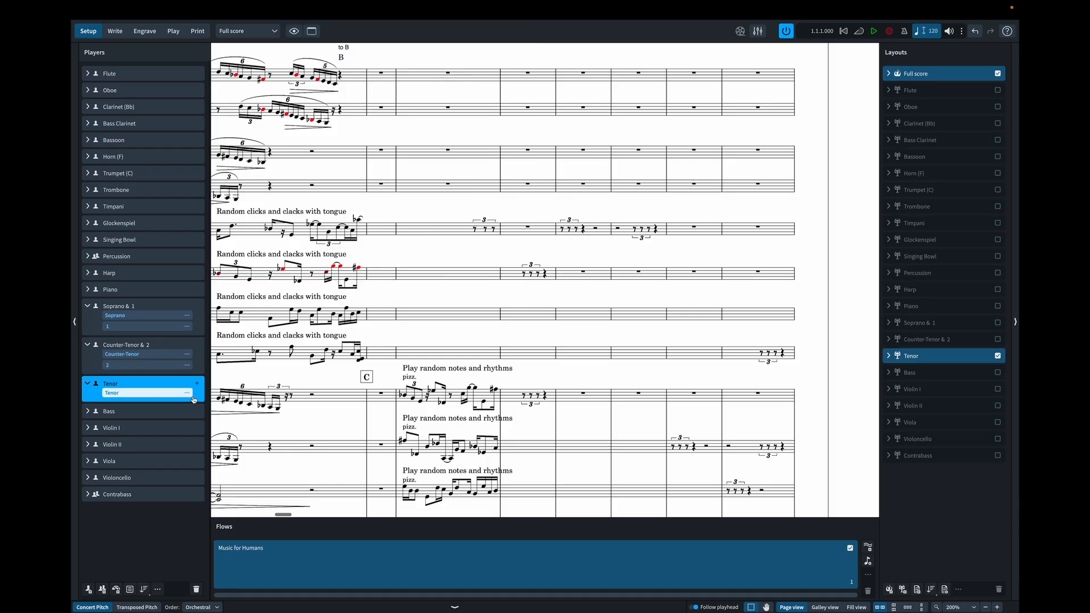
left_click(195, 385)
left_click(245, 191)
left_click(346, 63)
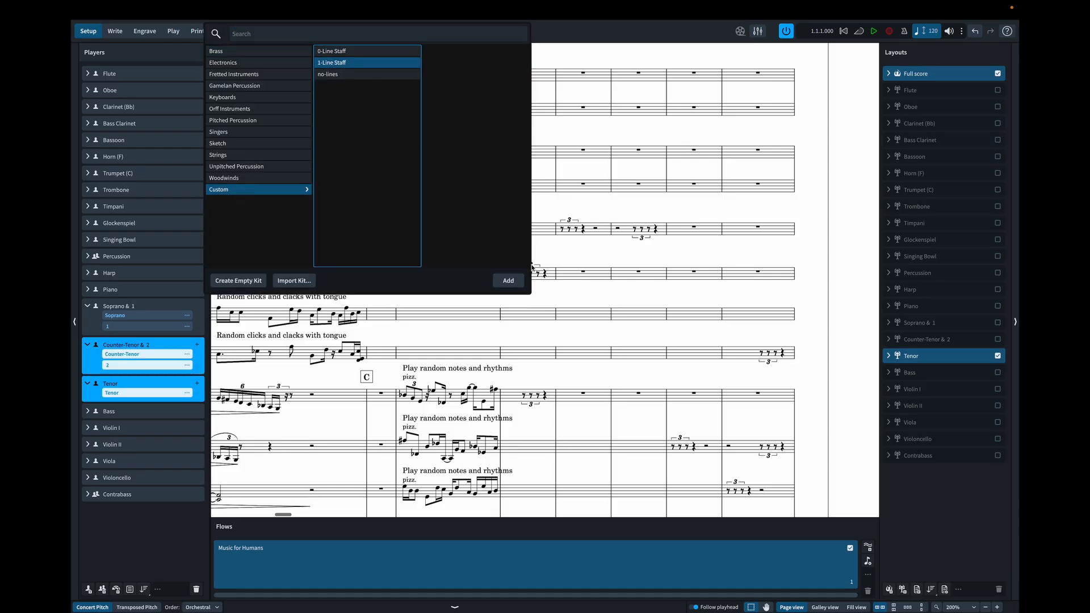
left_click(508, 280)
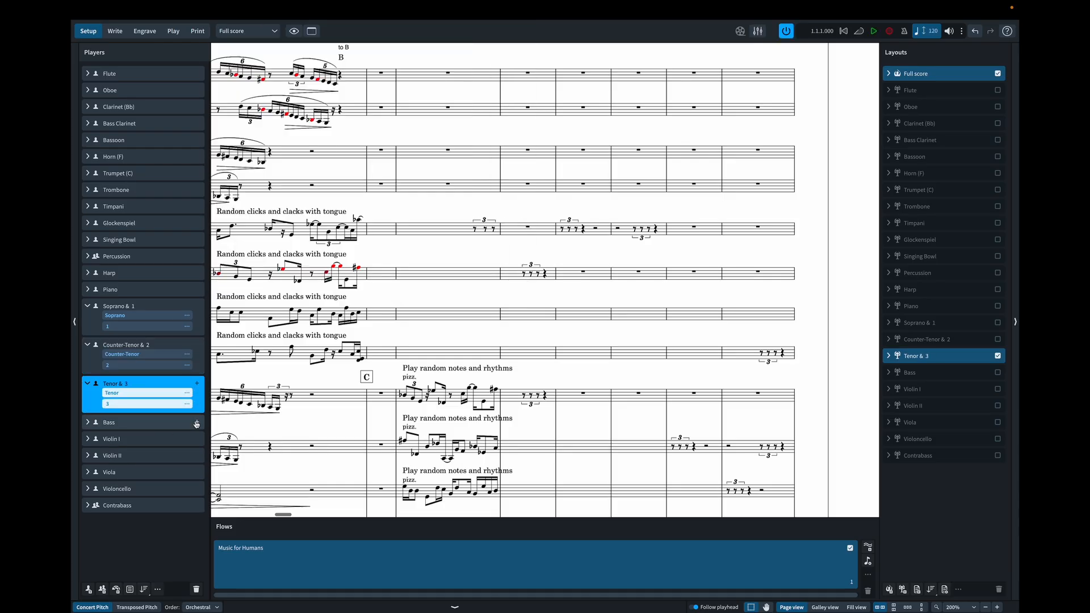
- Add the custom 1-Line Staff instrument to the Bass player
left_click(197, 423)
left_click(255, 190)
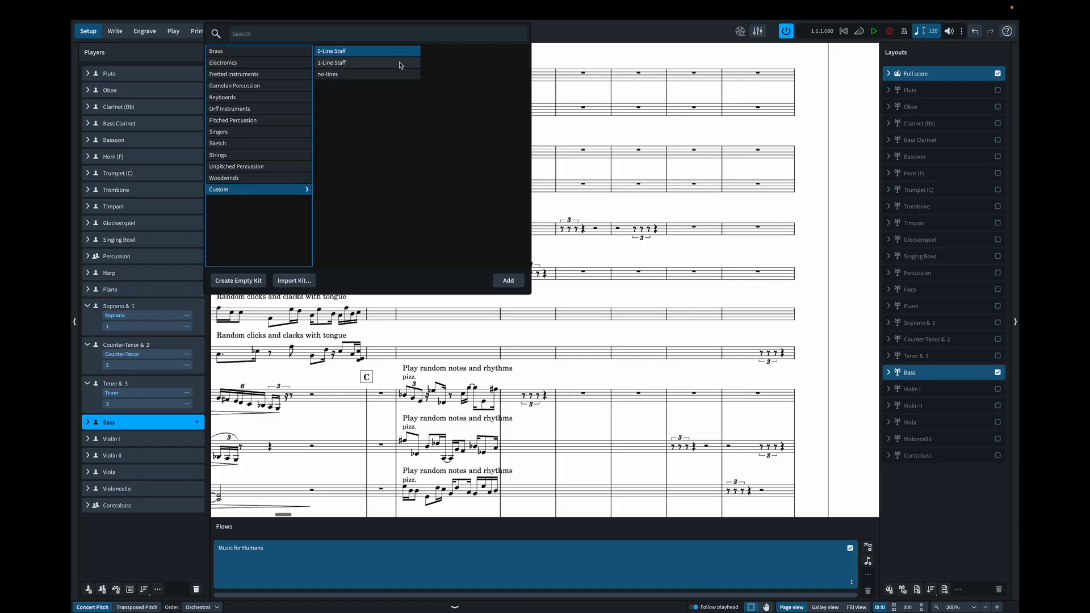
left_click(346, 63)
left_click(508, 280)
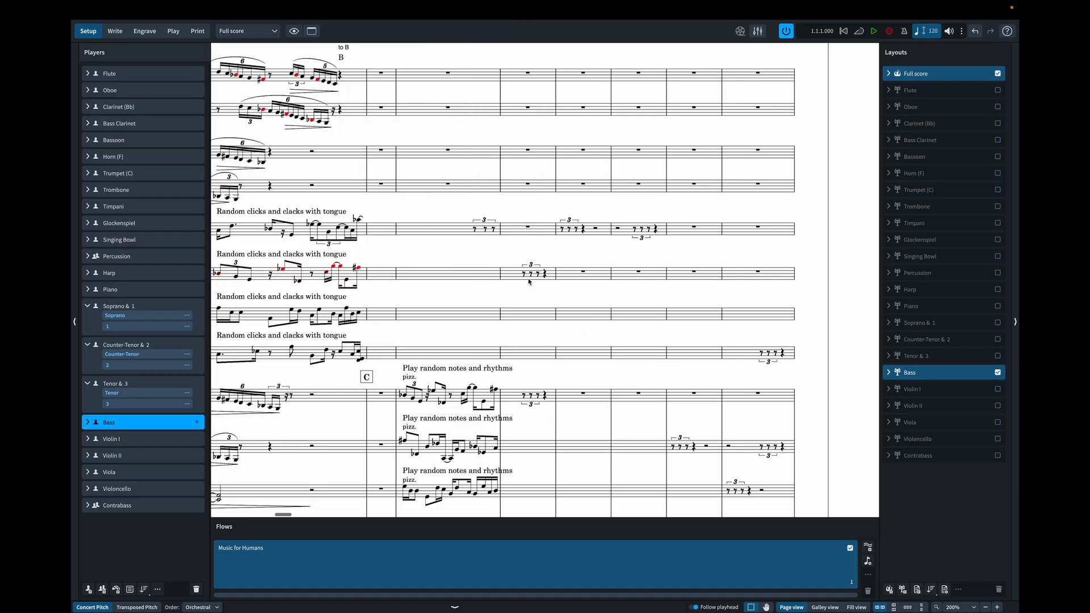
- Add the custom 1-Line Staff instrument to the Violin I player
left_click(92, 441)
left_click(196, 439)
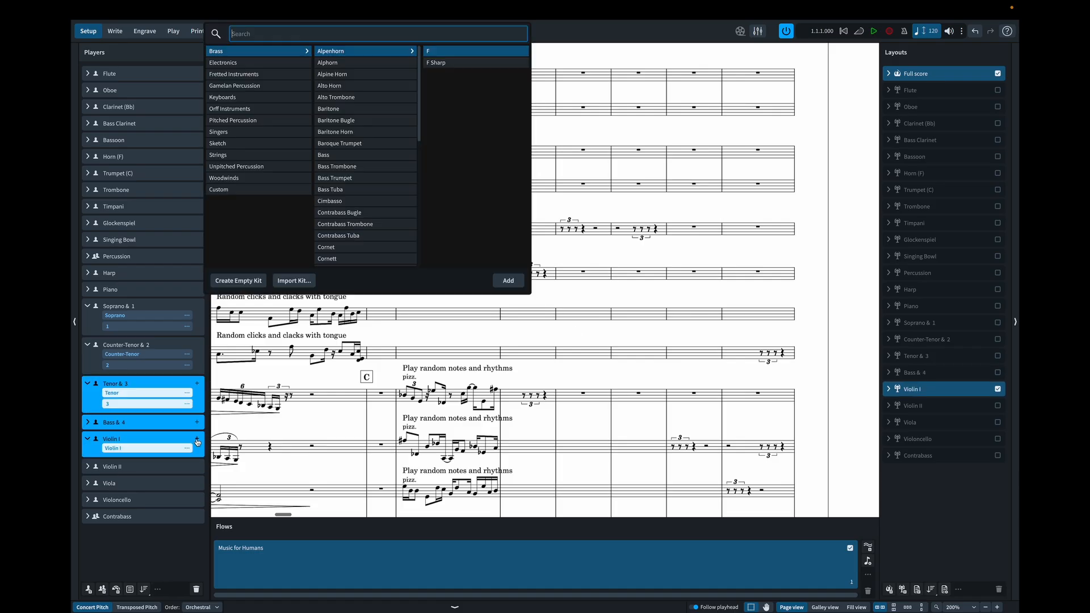
left_click(239, 189)
left_click(368, 63)
left_click(505, 281)
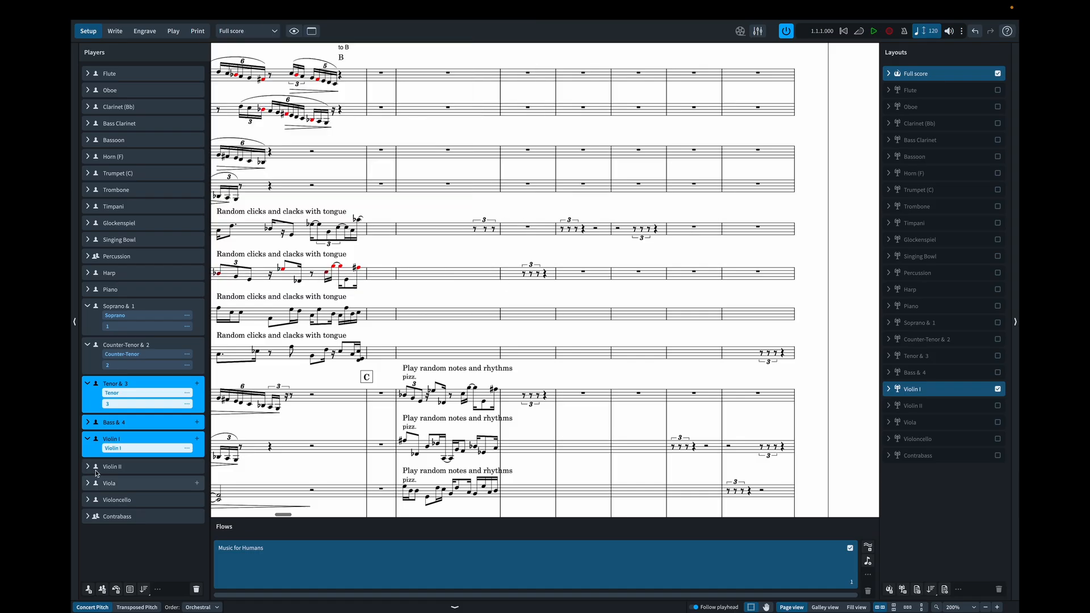
- Add the custom 1-Line Staff instrument to the Violin II player
left_click(90, 478)
left_click(196, 477)
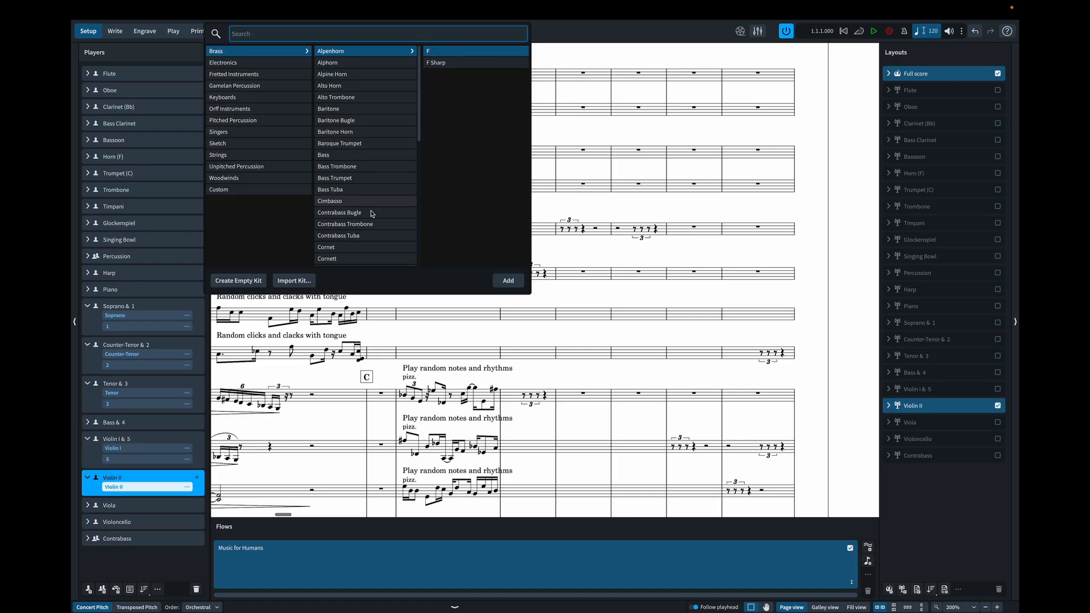
left_click(238, 190)
left_click(362, 63)
left_click(508, 281)
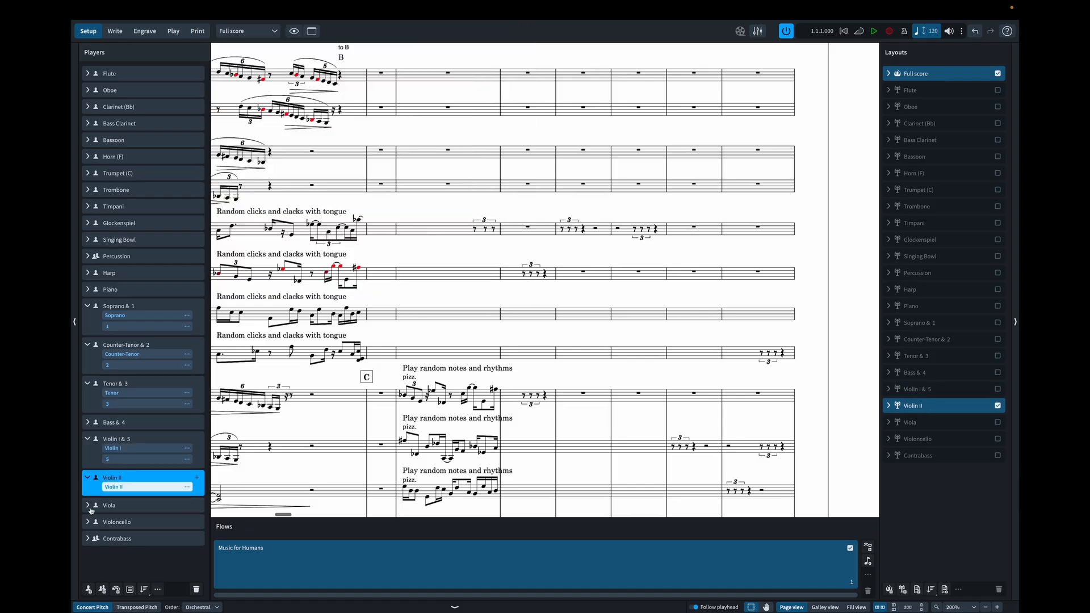
- Add the custom 1-Line Staff instrument to the Viola player
left_click(142, 519)
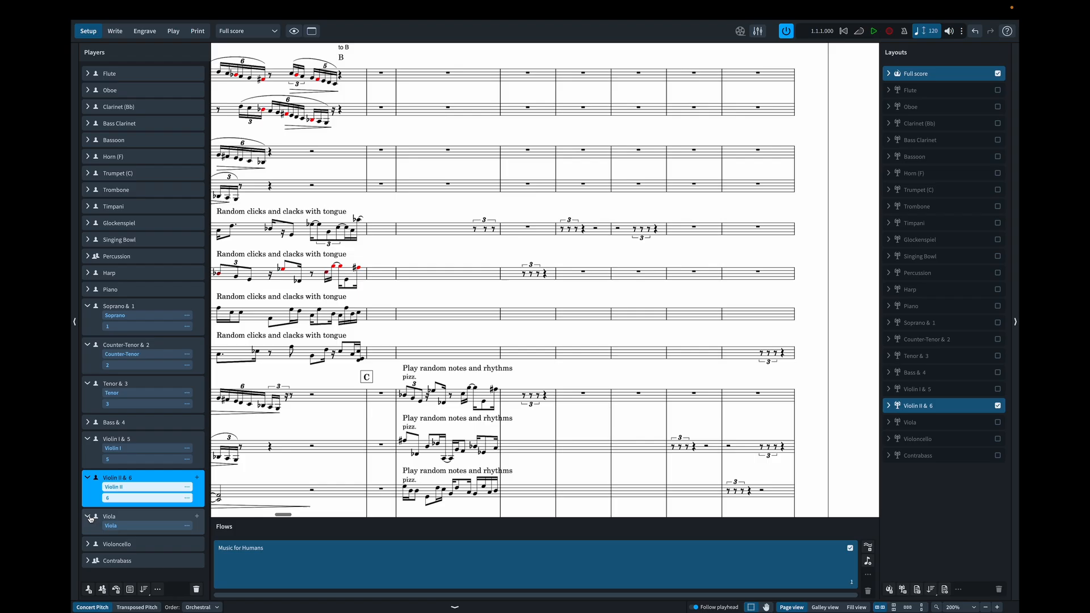
left_click(196, 516)
left_click(238, 189)
left_click(363, 64)
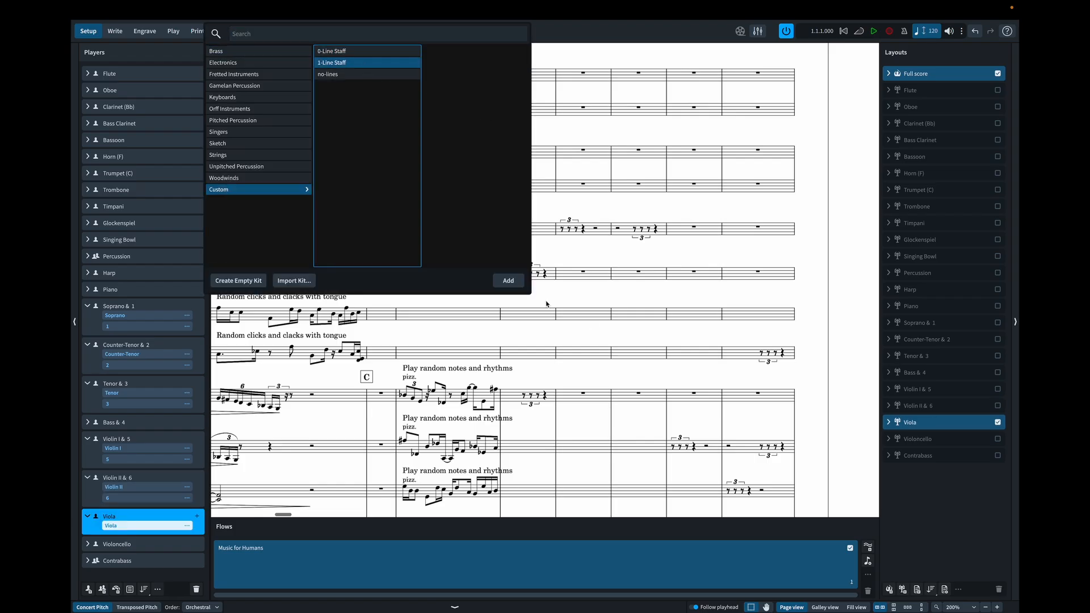
left_click(508, 281)
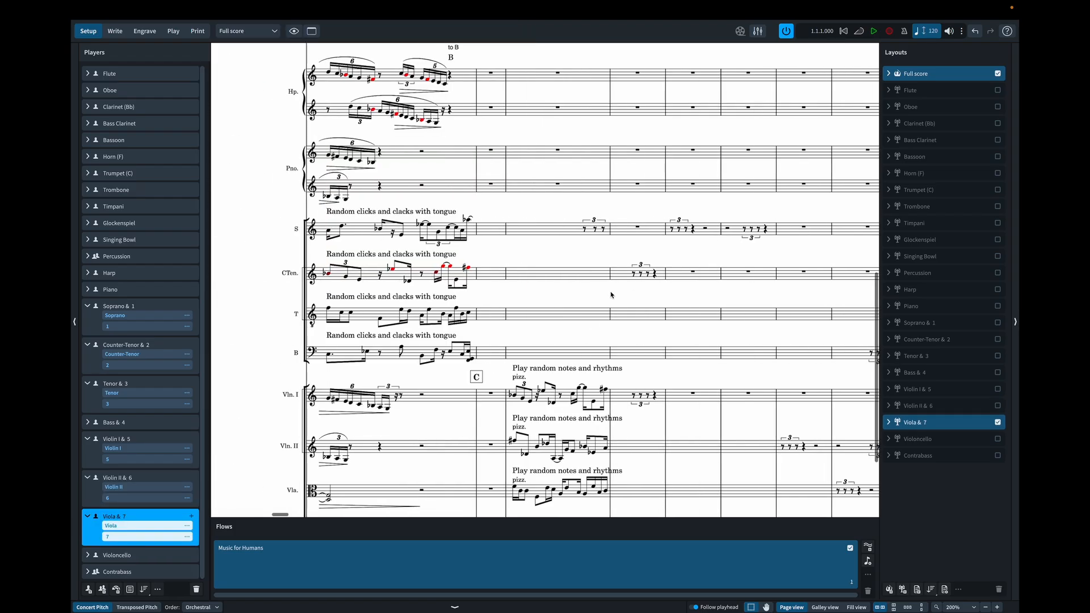
- Return to Write mode and show the score in galley view at rehearsal mark C, with the added one-line staves of the voices and strings
left_click(115, 32)
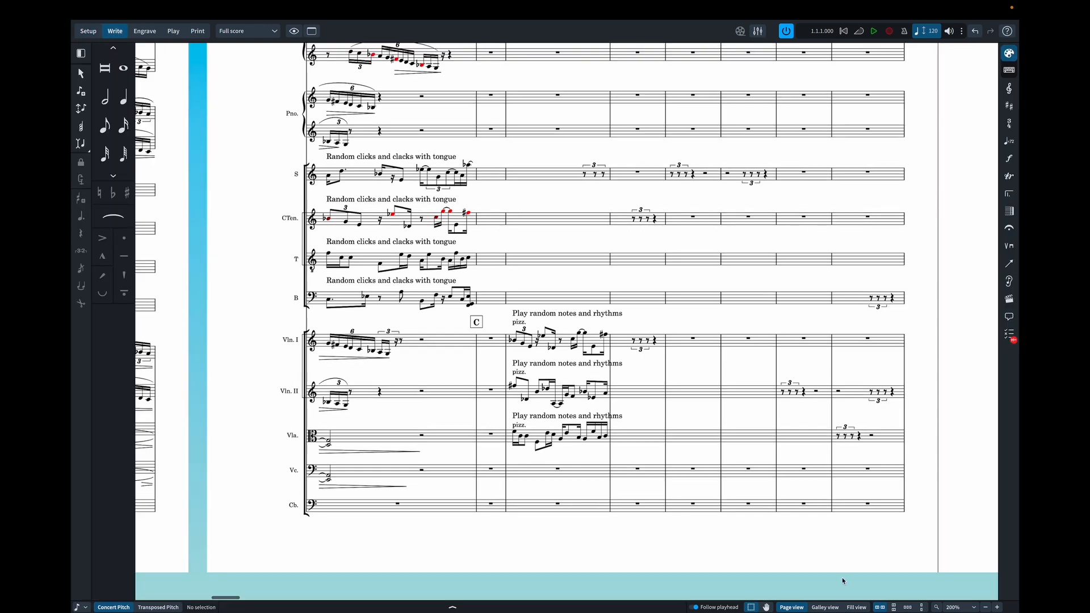
left_click(827, 608)
scroll(577, 418, "right", 10)
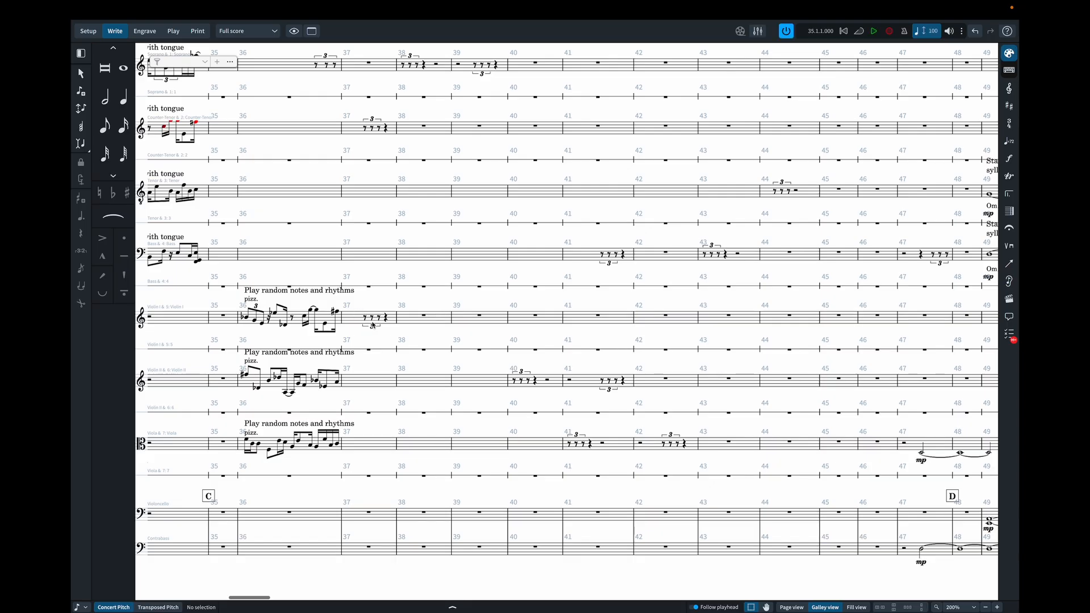
scroll(373, 324, "down", 1)
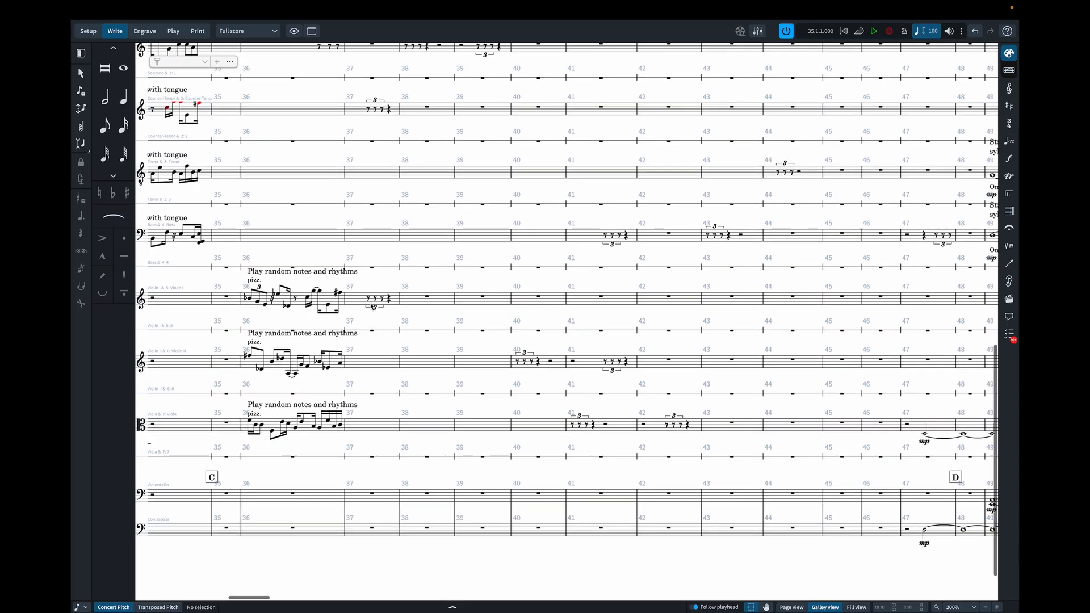
- Change the pizz. playing technique on Violin I in bar 36 to col legno battuto
scroll(304, 285, "left", 2)
left_click(305, 282)
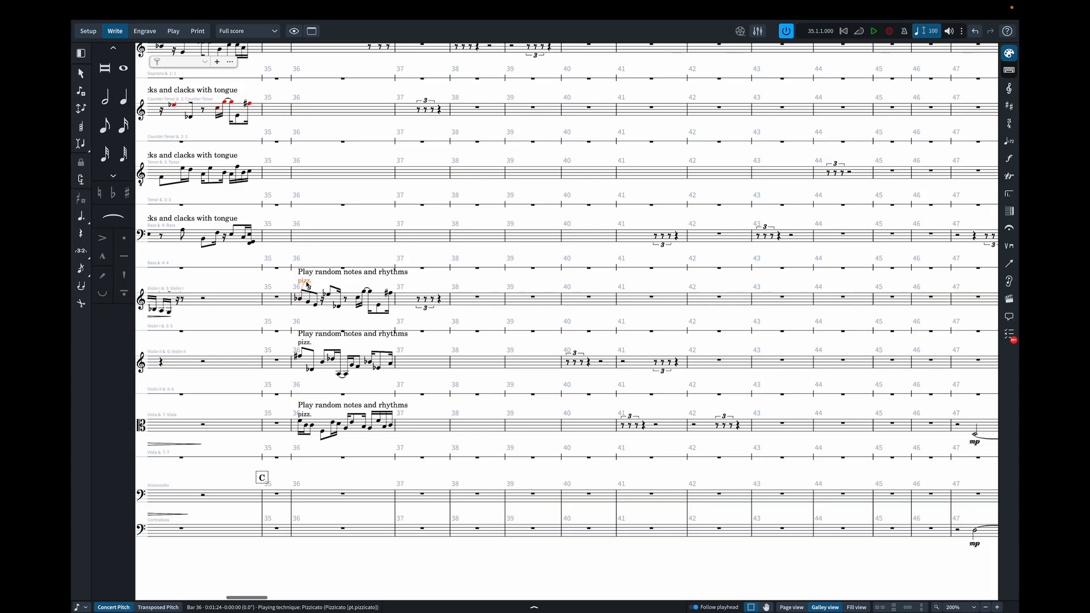
left_click(1011, 247)
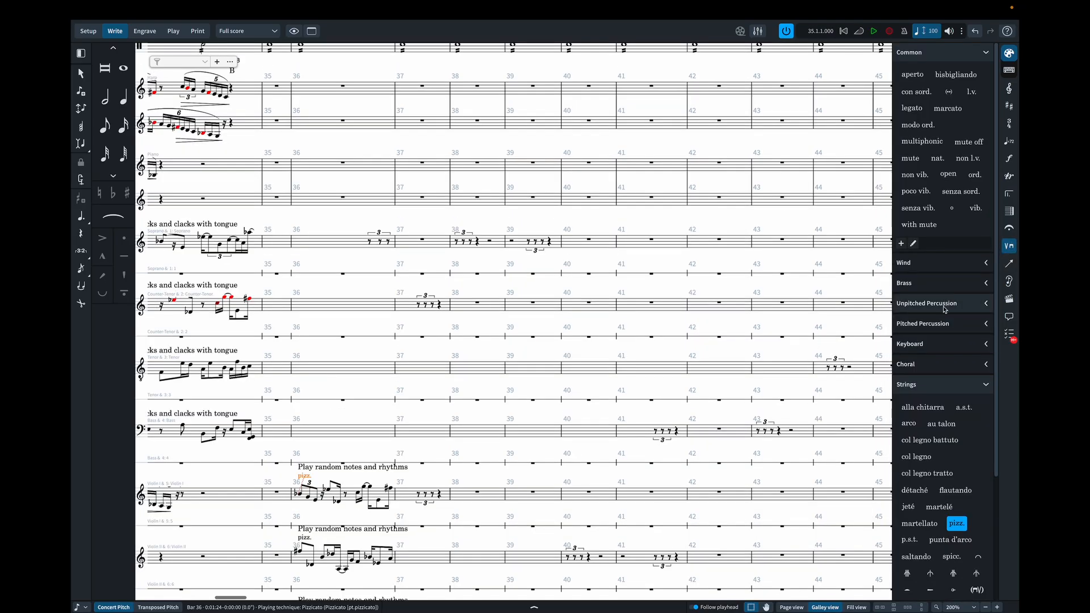
scroll(939, 352, "down", 5)
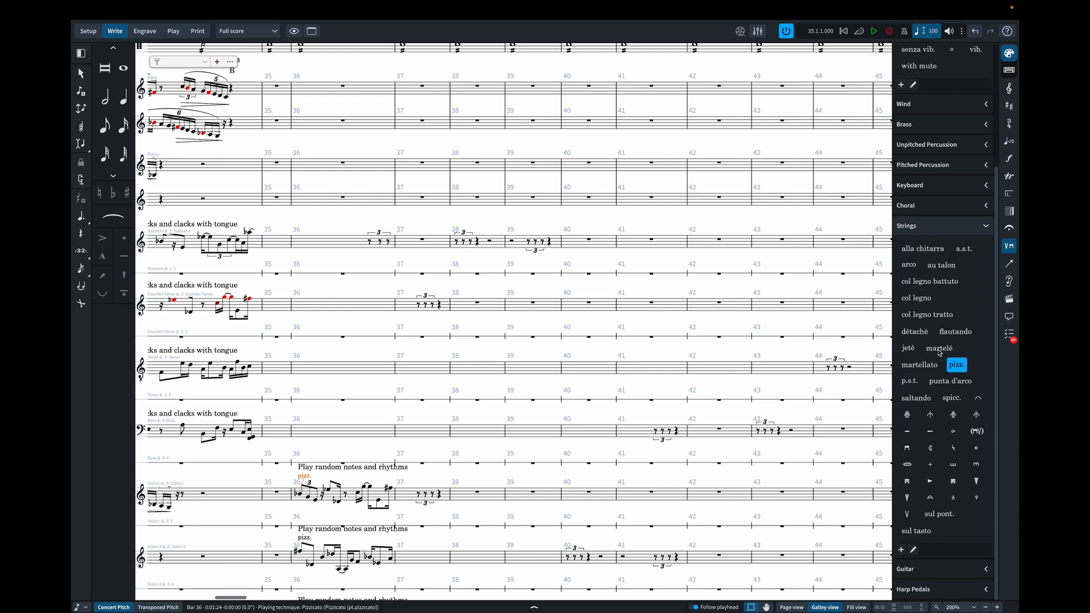
left_click(915, 282)
- Change the pizz. markings on Violin II and Viola in bar 36 to col legno battuto
scroll(623, 325, "left", 4)
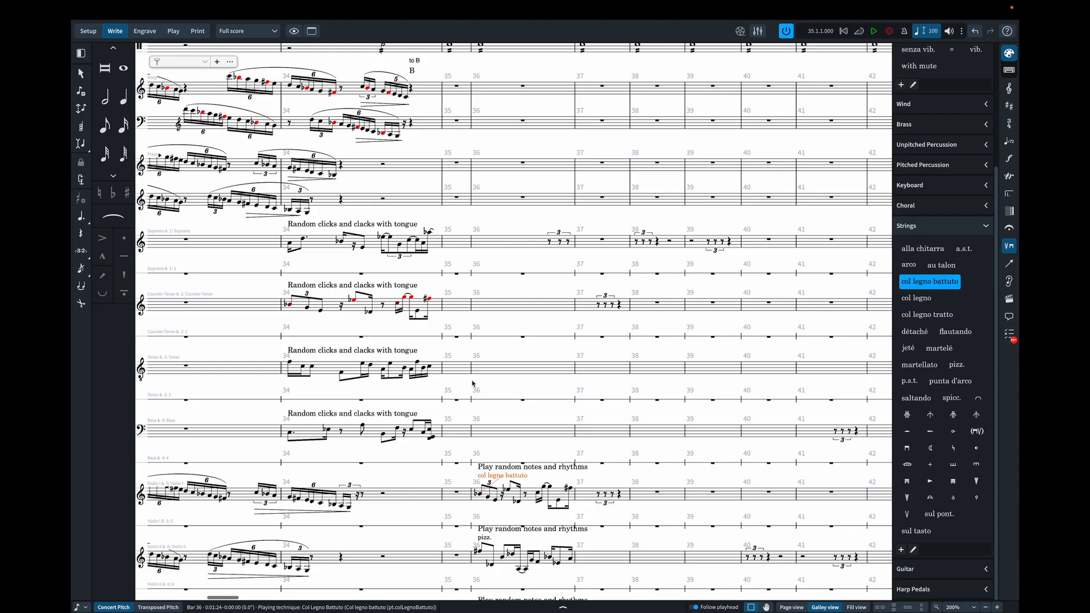
left_click(485, 538)
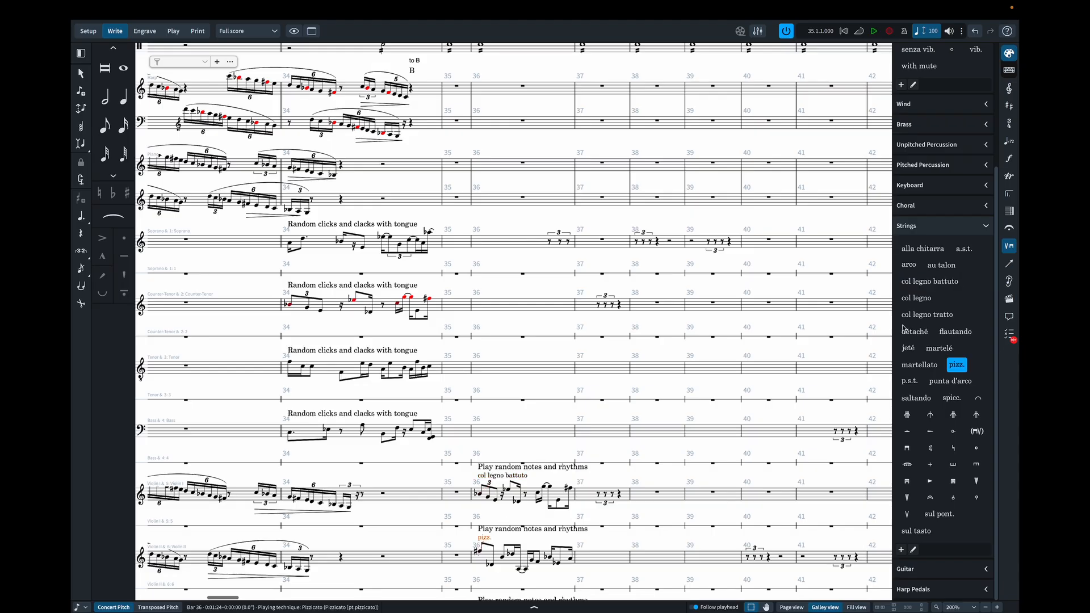
left_click(949, 282)
scroll(741, 319, "down", 5)
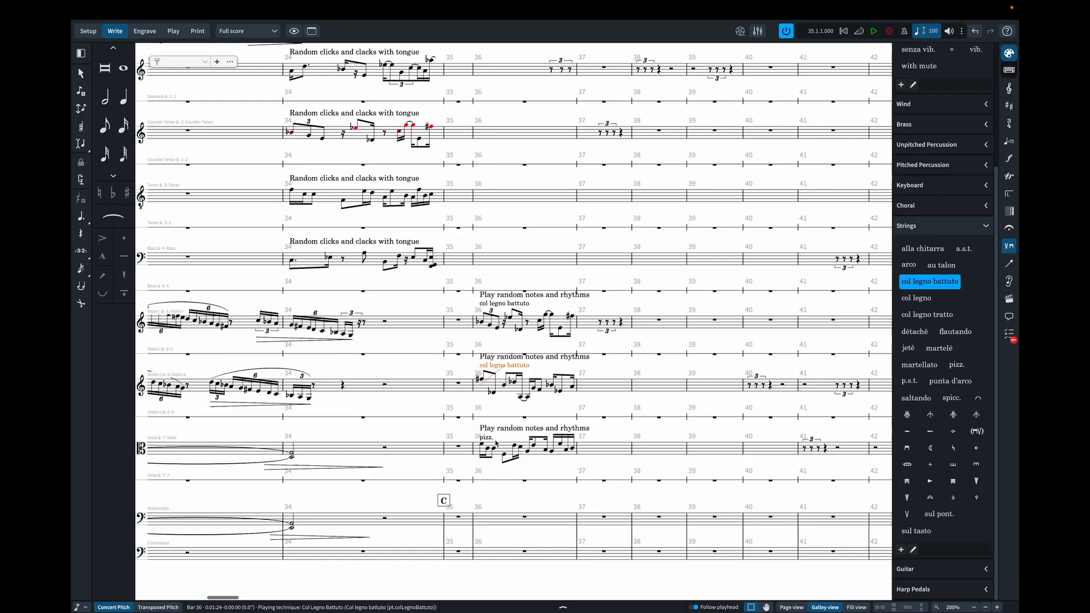
left_click(494, 441)
left_click(930, 281)
scroll(590, 300, "right", 5)
scroll(568, 295, "down", 2)
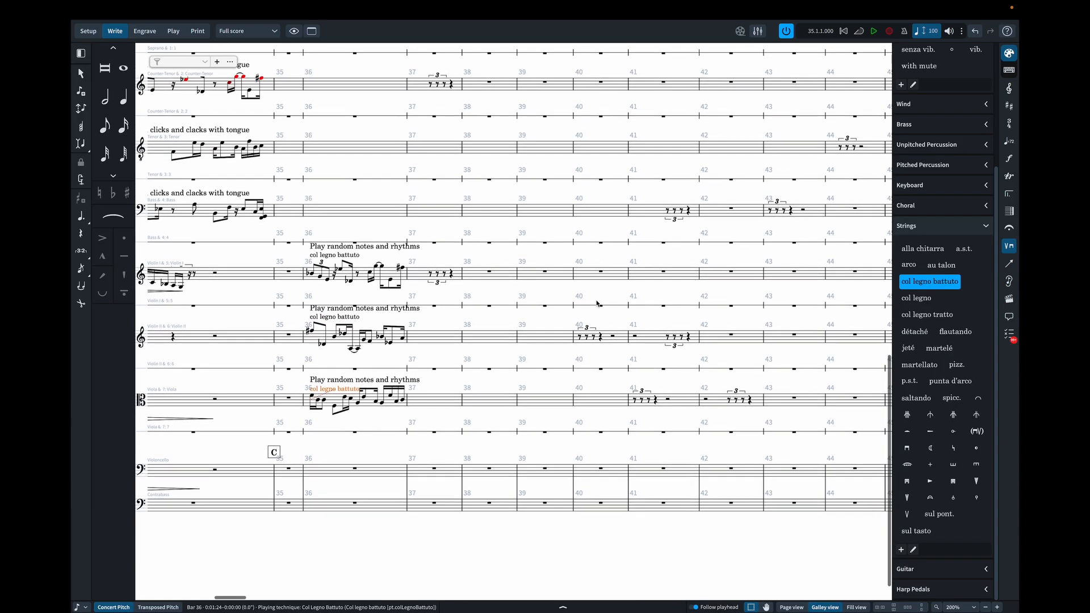
scroll(493, 276, "right", 2)
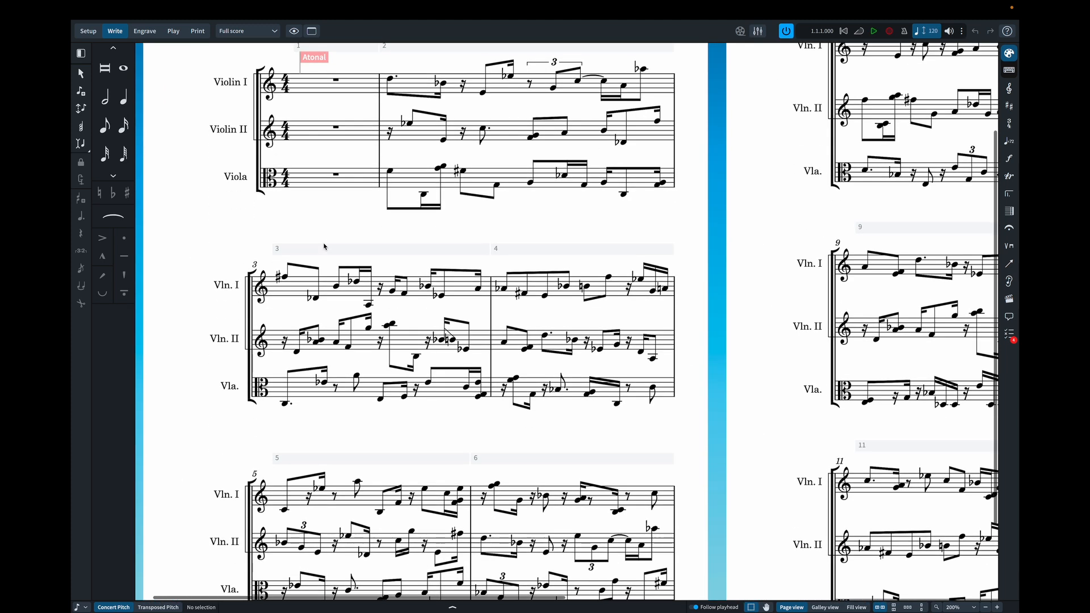
- Show the atonal string trio score in galley view, copy Violin I bars 2–12, and switch back to the main score
left_click(832, 608)
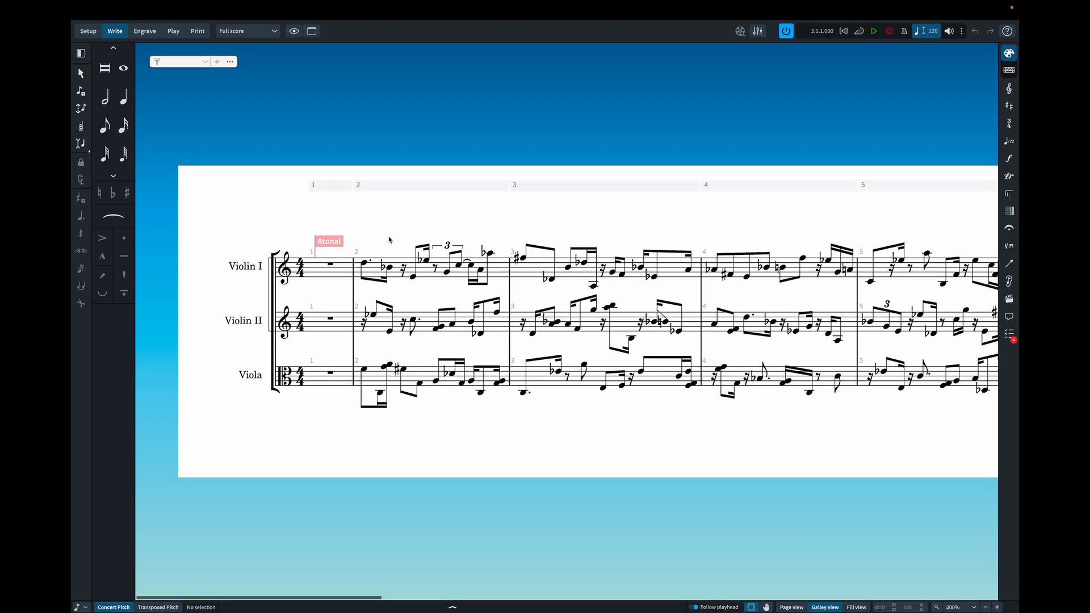
left_click_drag(351, 225, 507, 290)
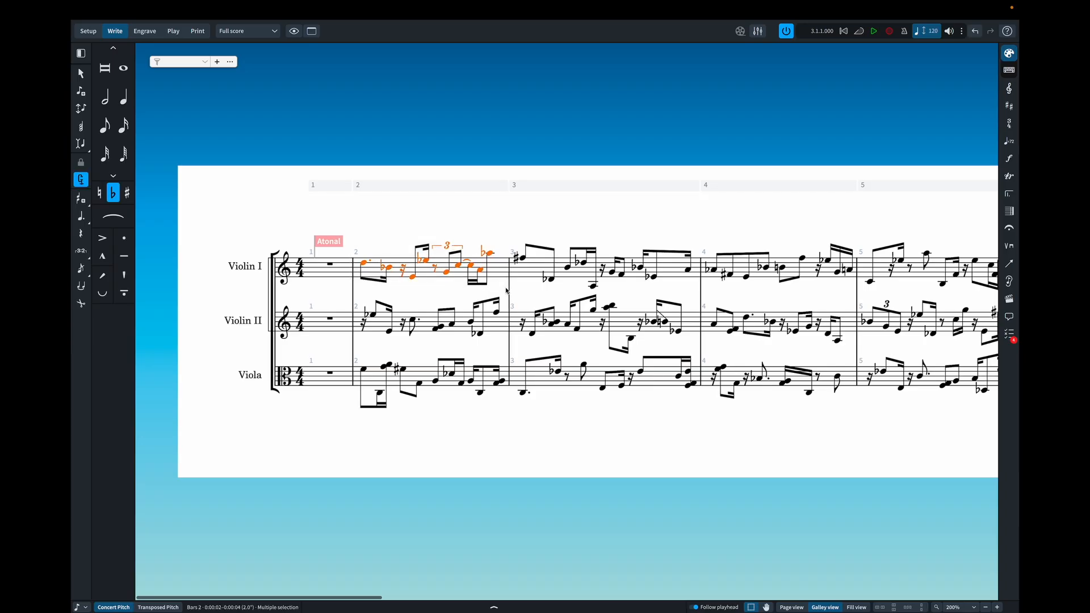
scroll(506, 291, "right", 10)
scroll(506, 290, "right", 15)
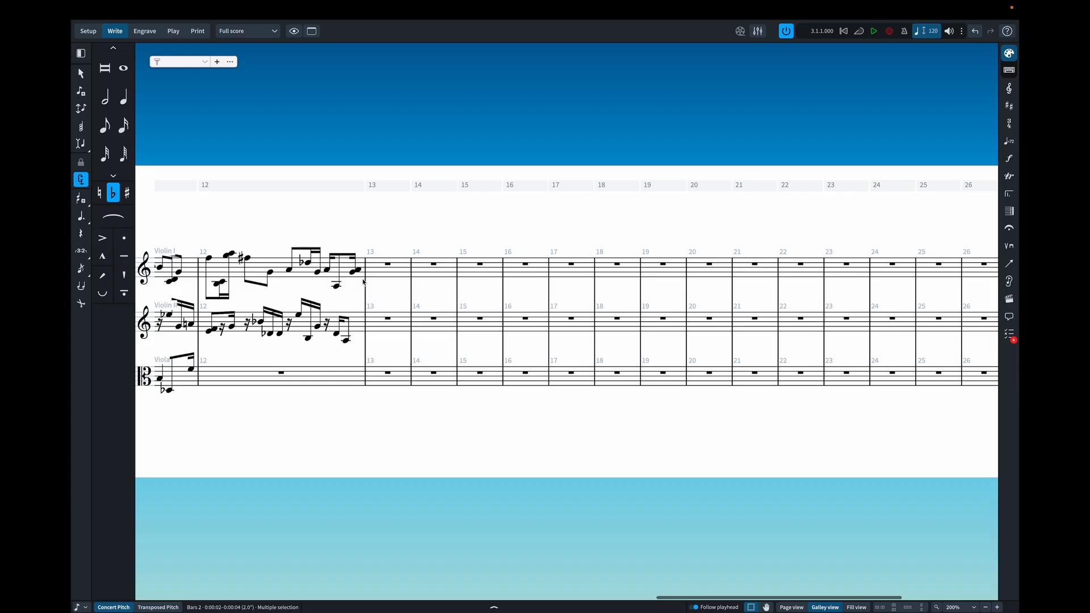
left_click(363, 280, "shift")
scroll(414, 210, "left", 15)
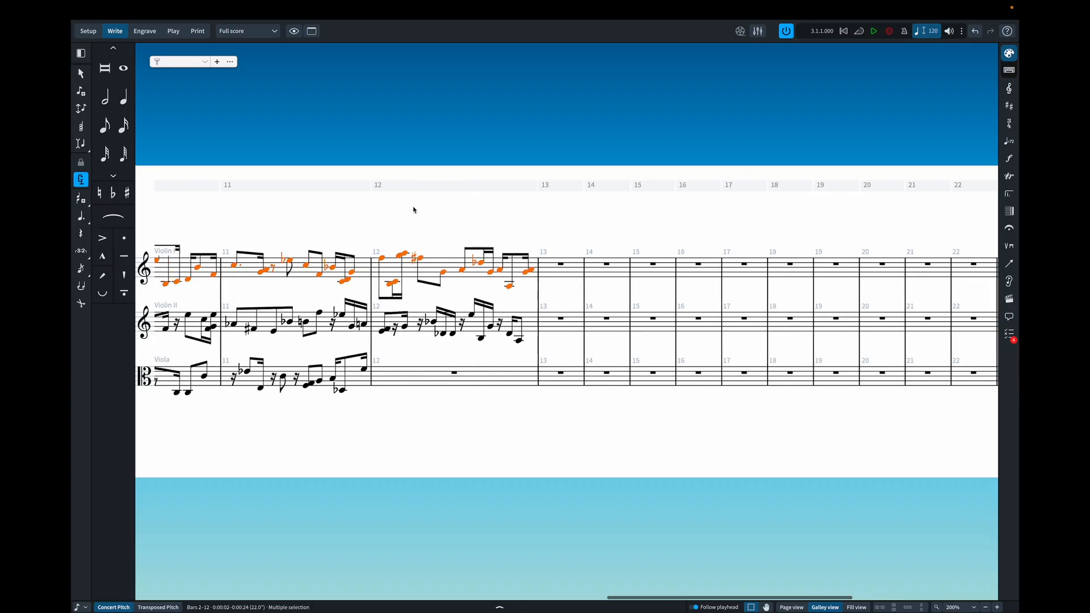
scroll(413, 210, "left", 5)
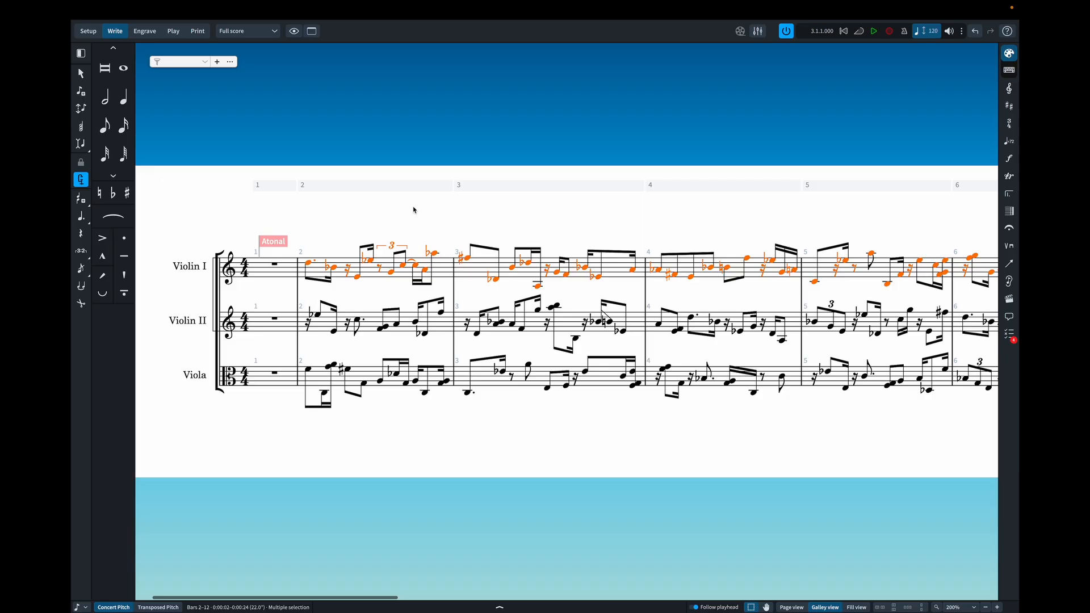
key("ctrl+Right")
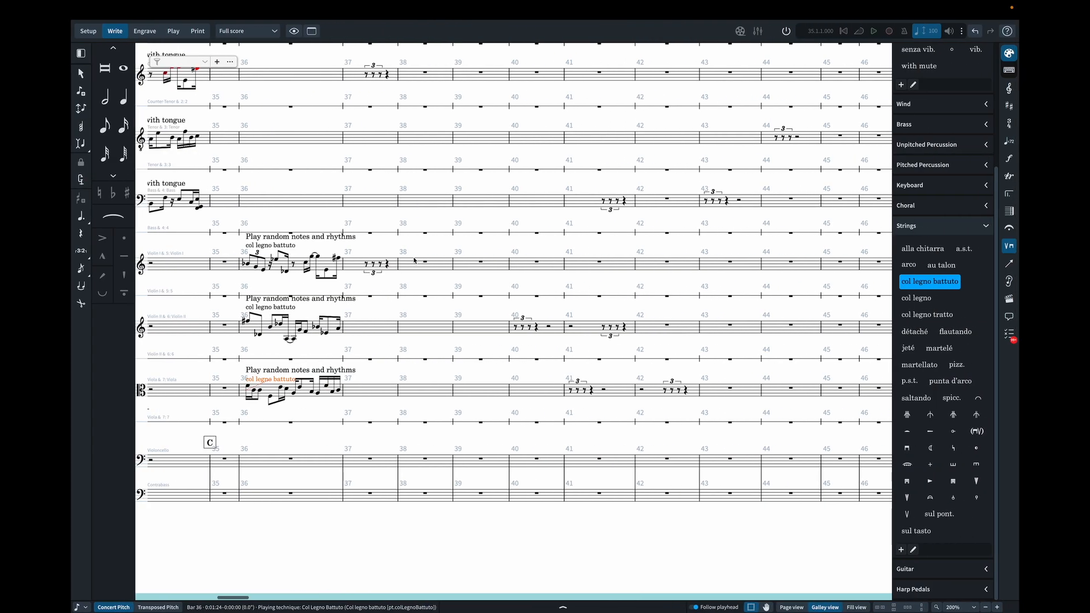
left_click(347, 297)
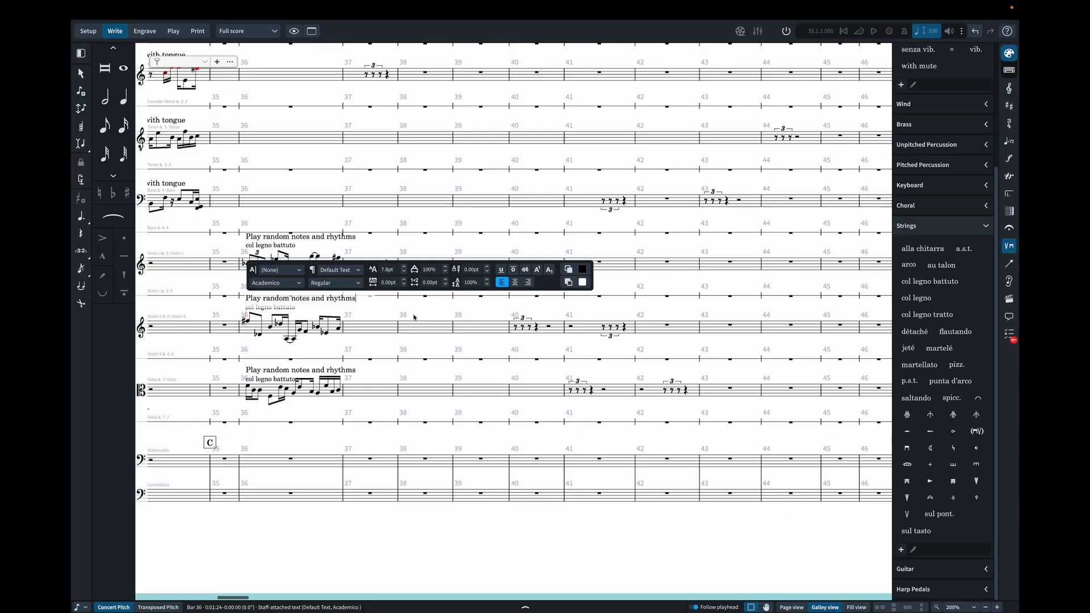
key("Escape")
key("Escape")
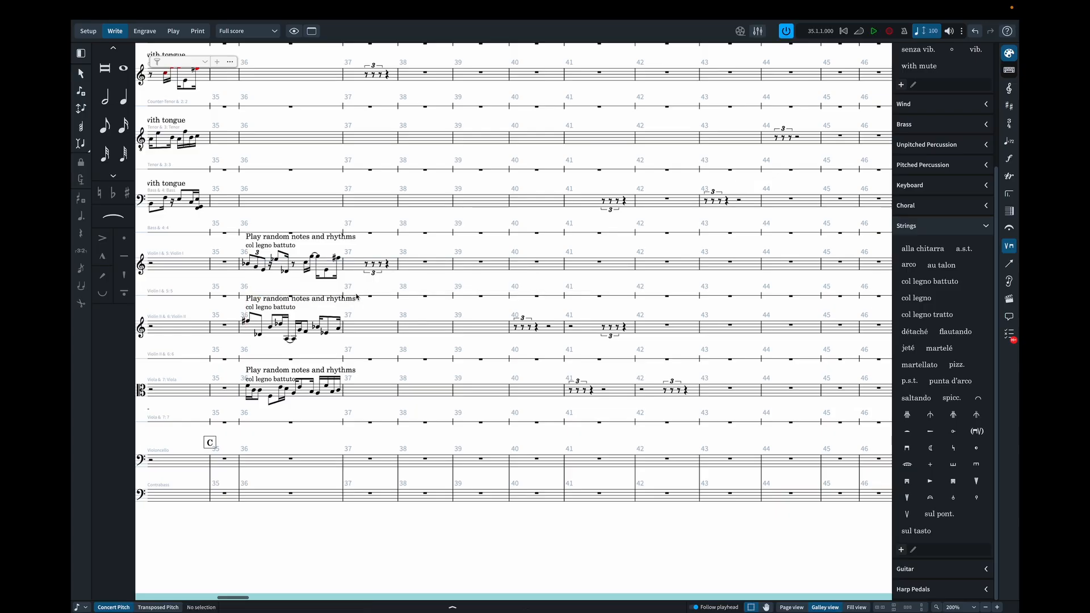
- Paste the copied atonal notes onto Violin I's one-line staff starting at bar 37
double_click(370, 298)
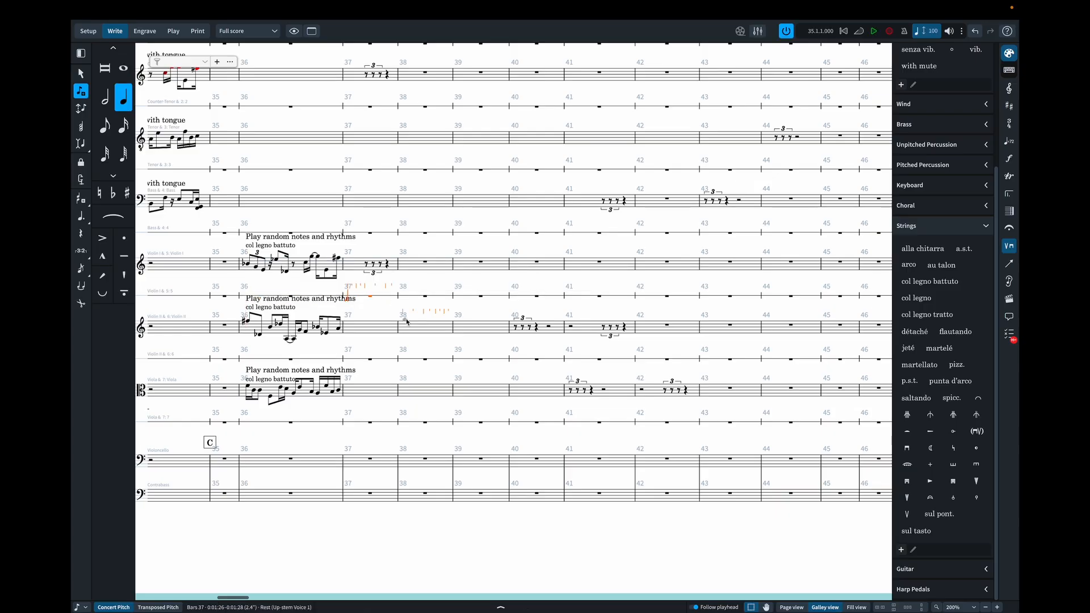
key("ctrl+v")
scroll(407, 322, "right", 10)
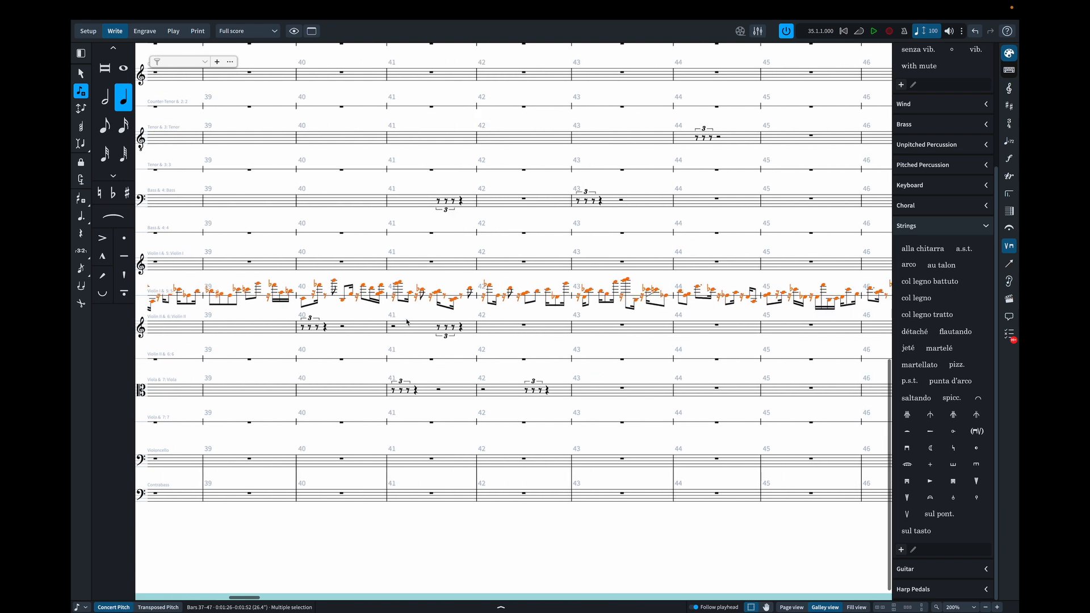
scroll(407, 322, "right", 1)
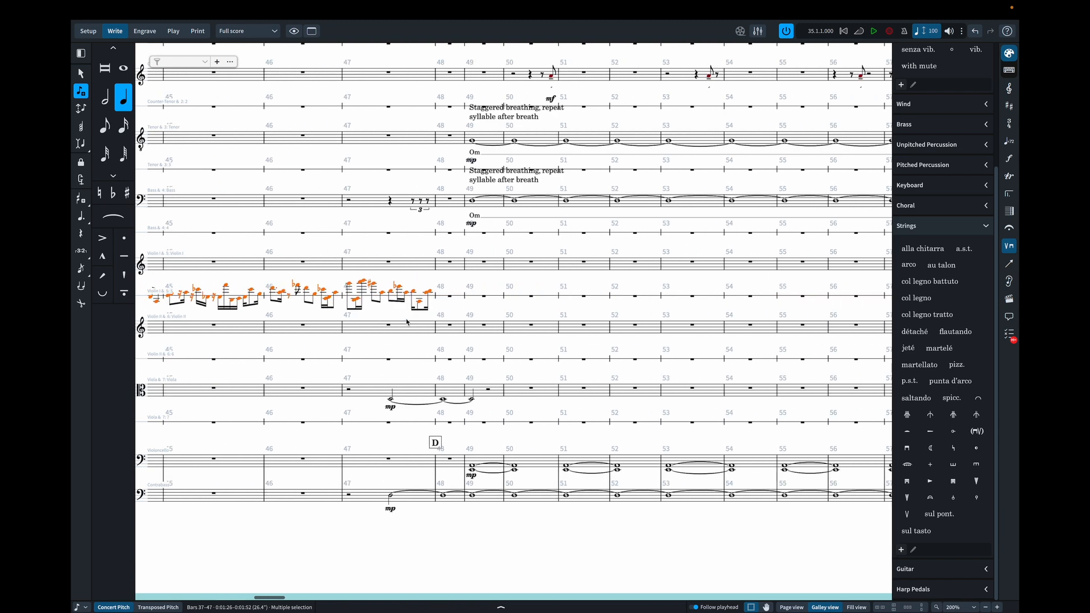
scroll(407, 322, "left", 10)
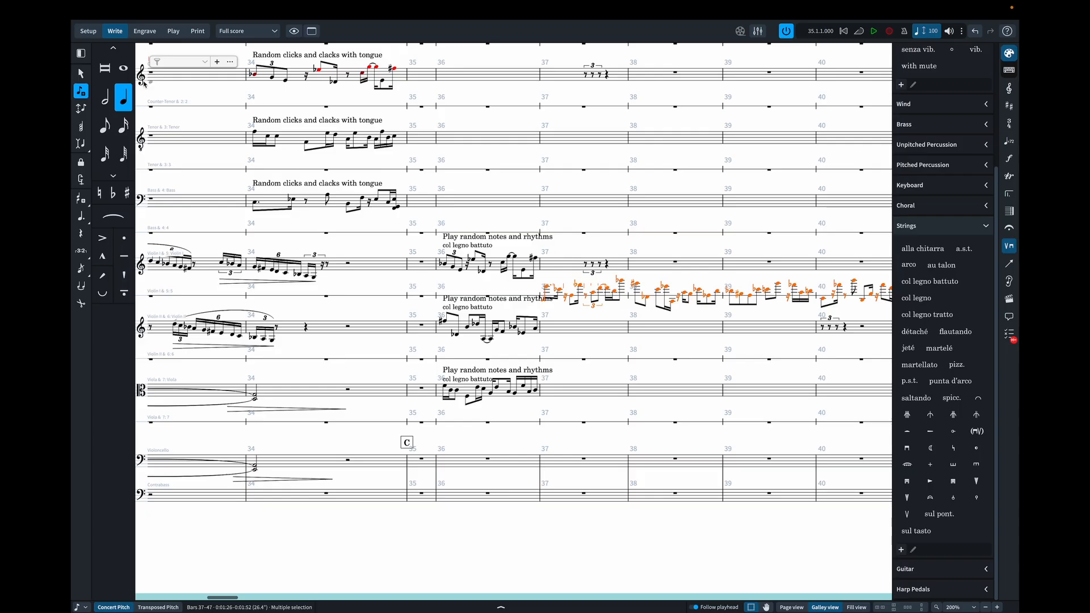
- Remove the triplet rests from Violin I's five-line staff in bar 37 and turn off Ends voice on bar 36's last note
left_click(80, 75)
left_click(584, 265)
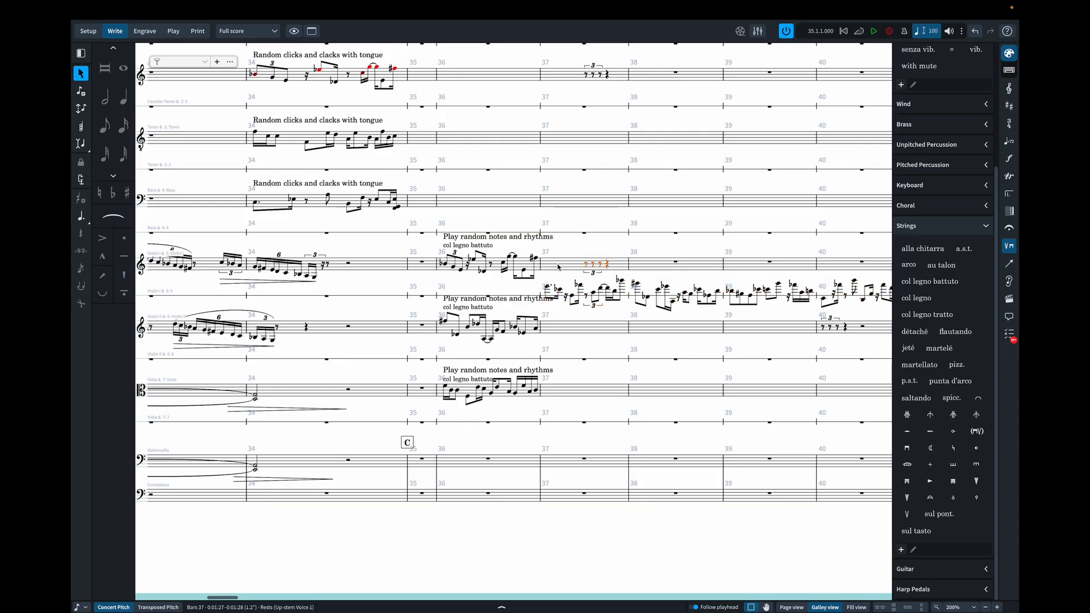
key("Left")
scroll(586, 255, "right", 5)
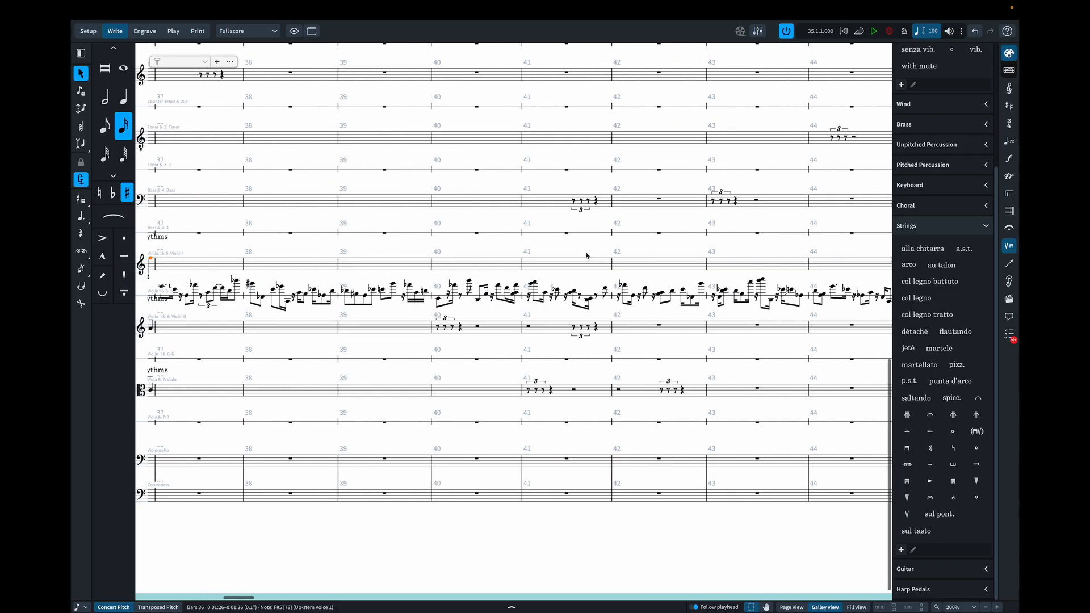
scroll(587, 255, "left", 5)
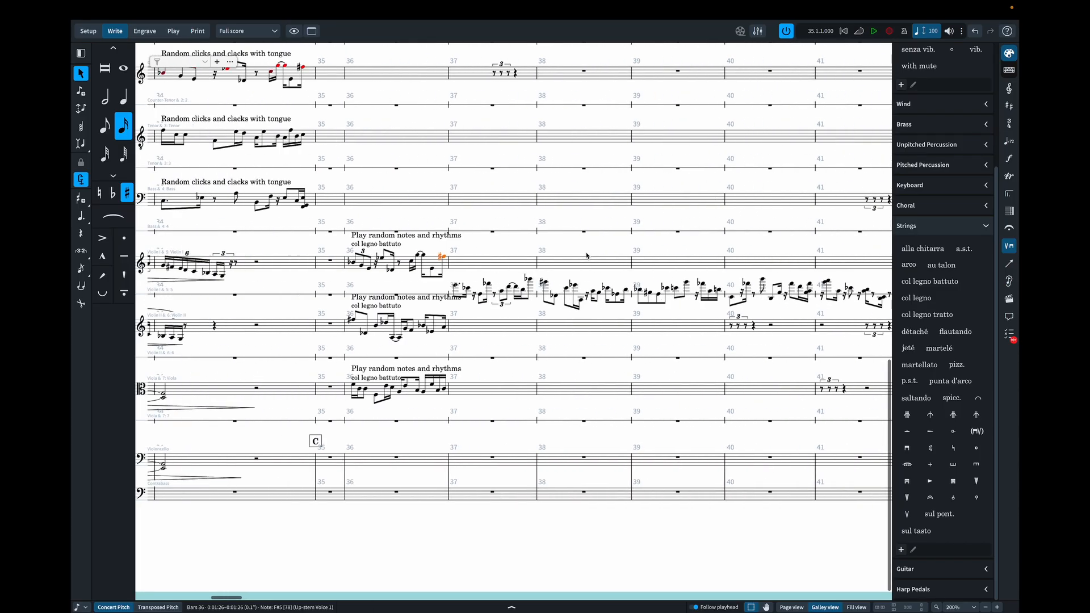
scroll(586, 256, "left", 4)
scroll(586, 256, "right", 4)
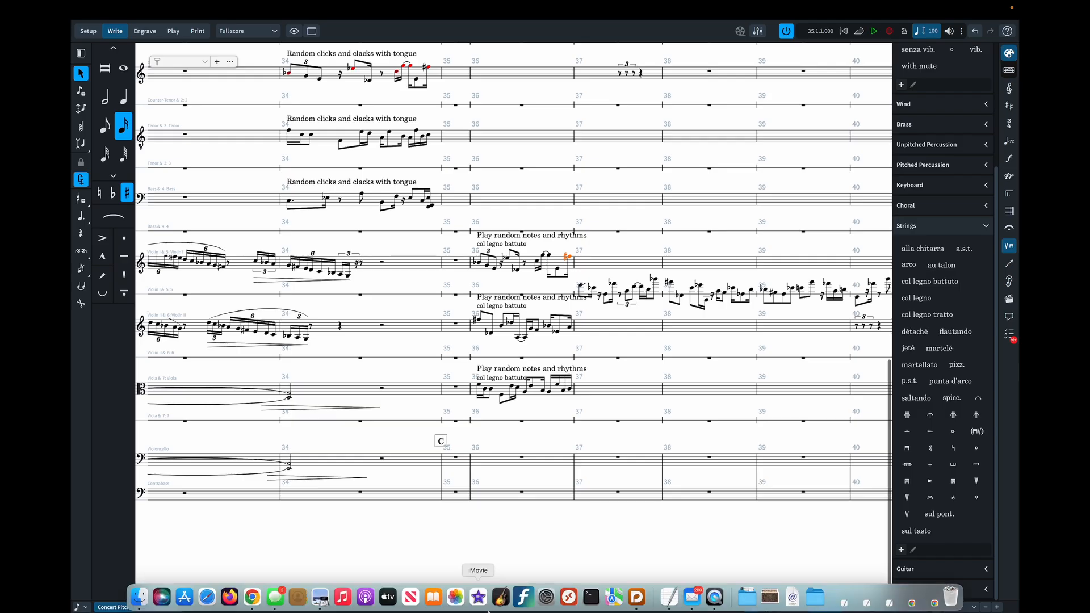
left_click(512, 607)
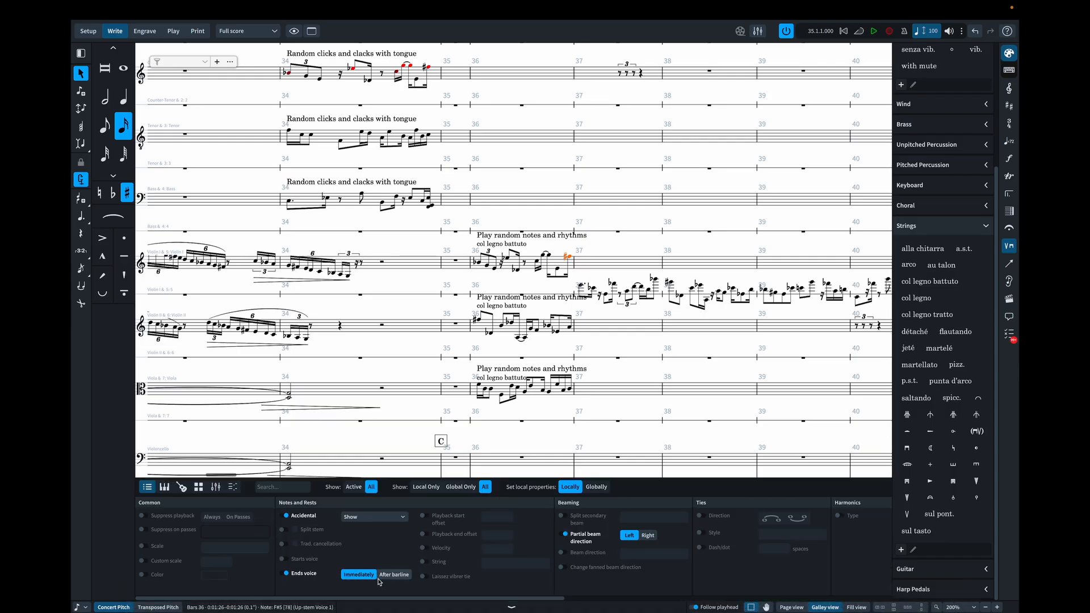
left_click(305, 574)
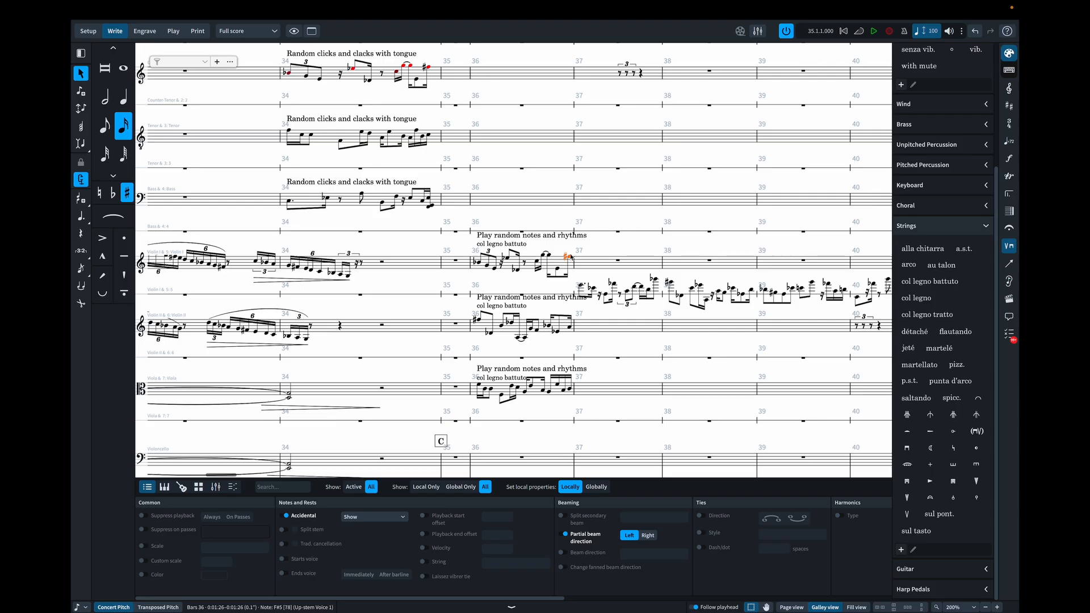
- Remove the leftover rests from Violin II's five-line staff in bars 40 and 41
scroll(721, 296, "right", 10)
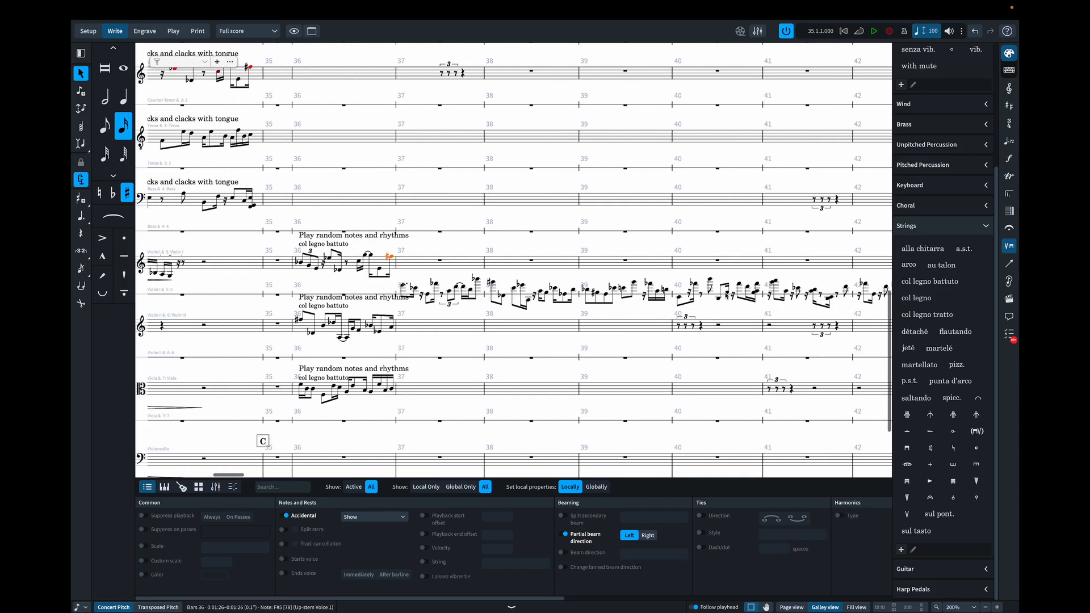
scroll(726, 295, "right", 20)
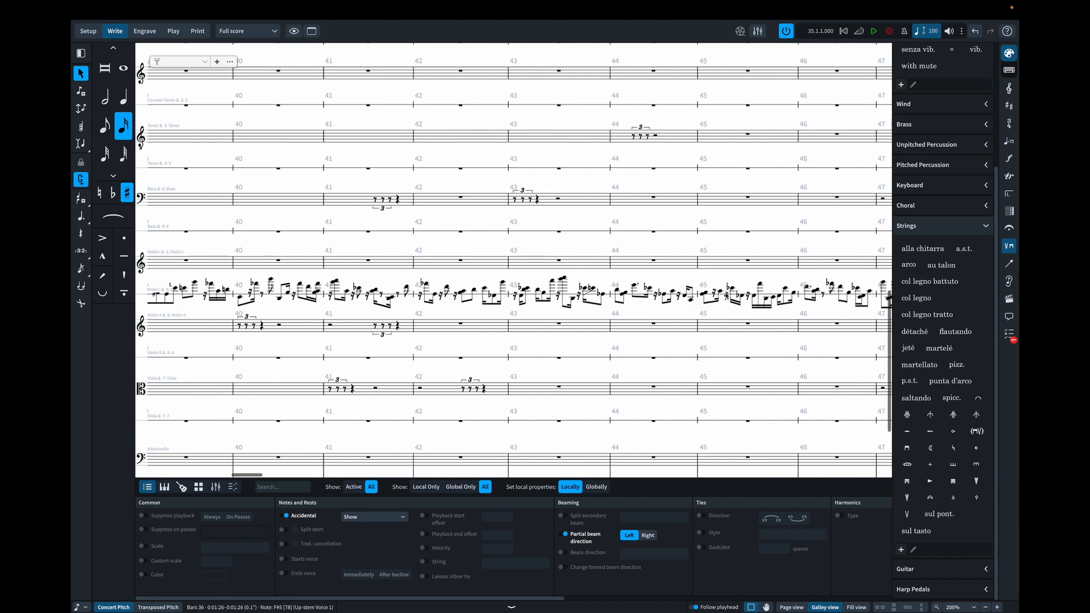
scroll(725, 297, "left", 20)
scroll(727, 295, "left", 5)
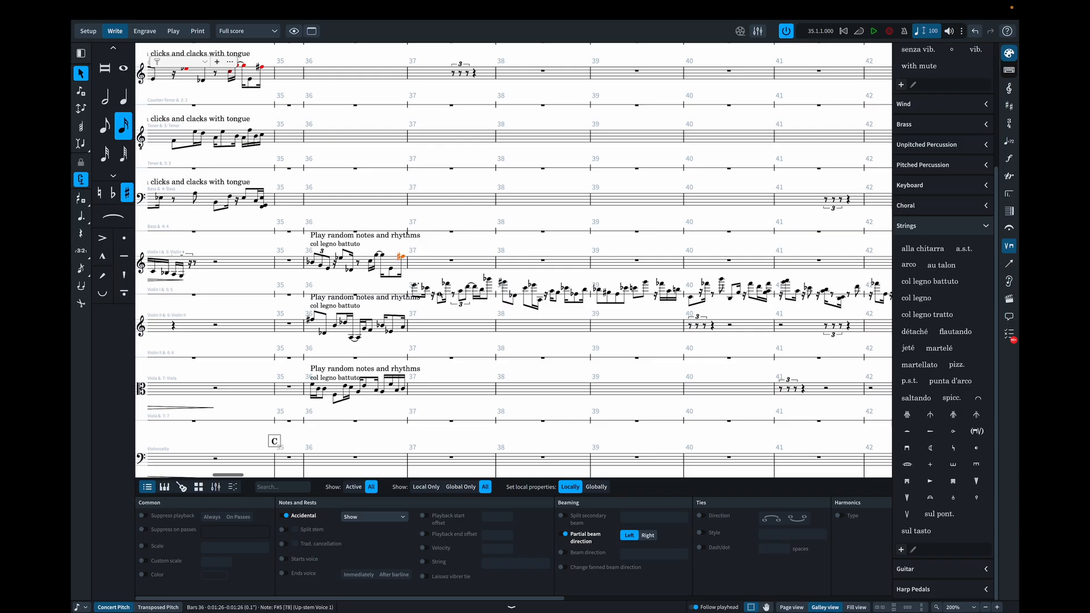
scroll(453, 330, "right", 10)
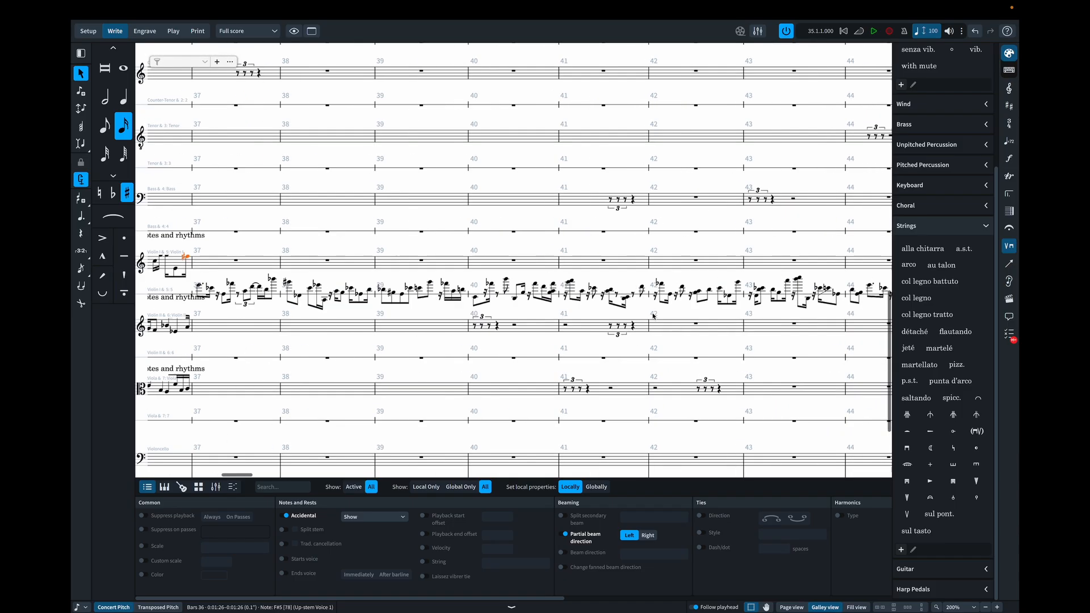
left_click_drag(570, 308, 397, 348)
key("Escape")
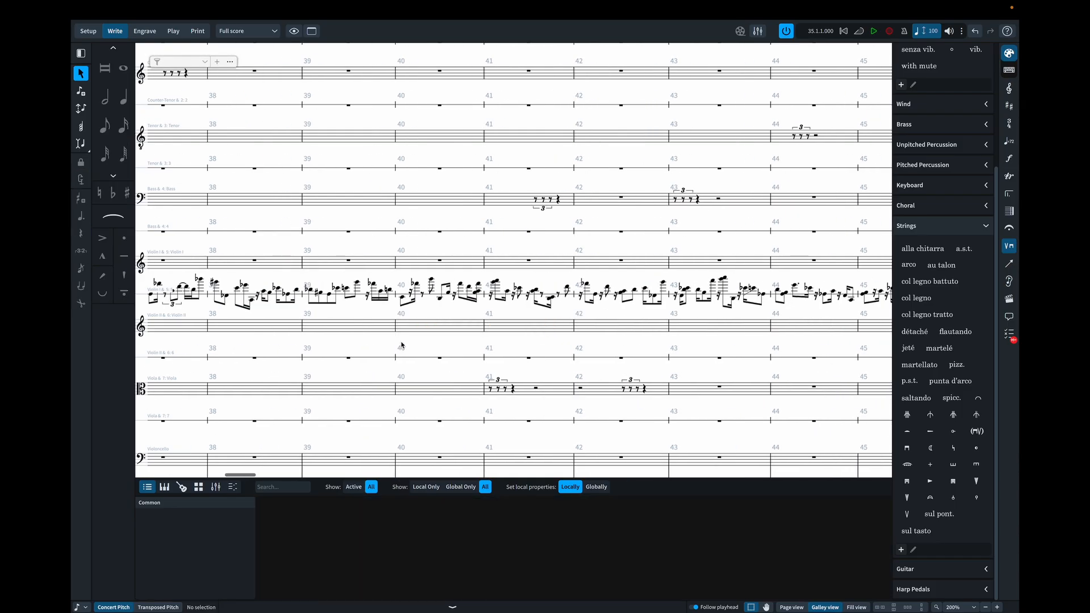
- Turn off Ends voice on the last note of bar 36 in both Violin II and Viola
scroll(423, 341, "left", 10)
left_click(448, 327)
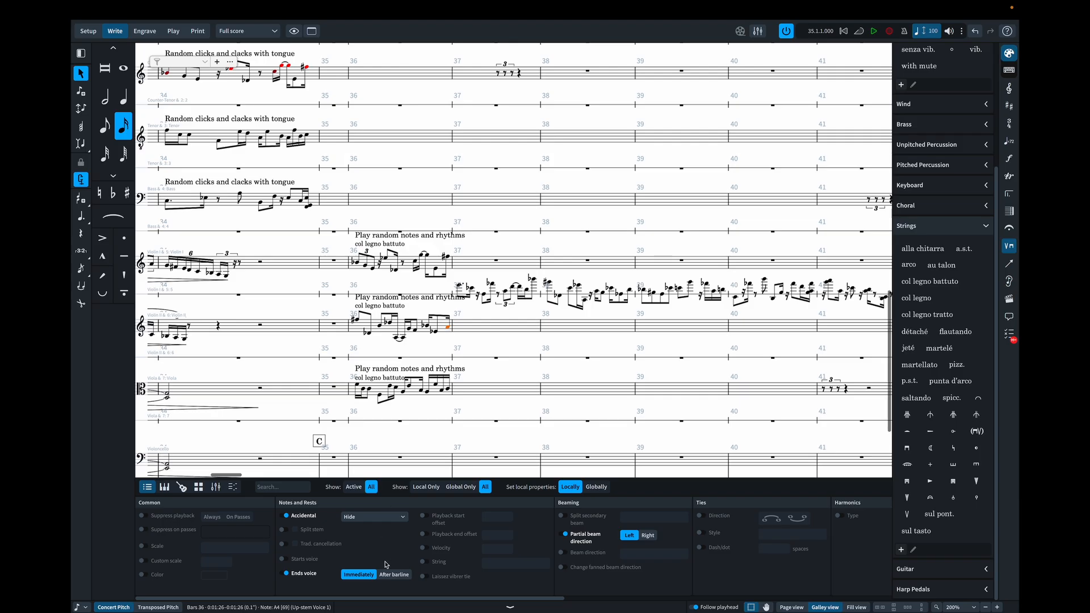
left_click(291, 572)
left_click(448, 389)
left_click(287, 572)
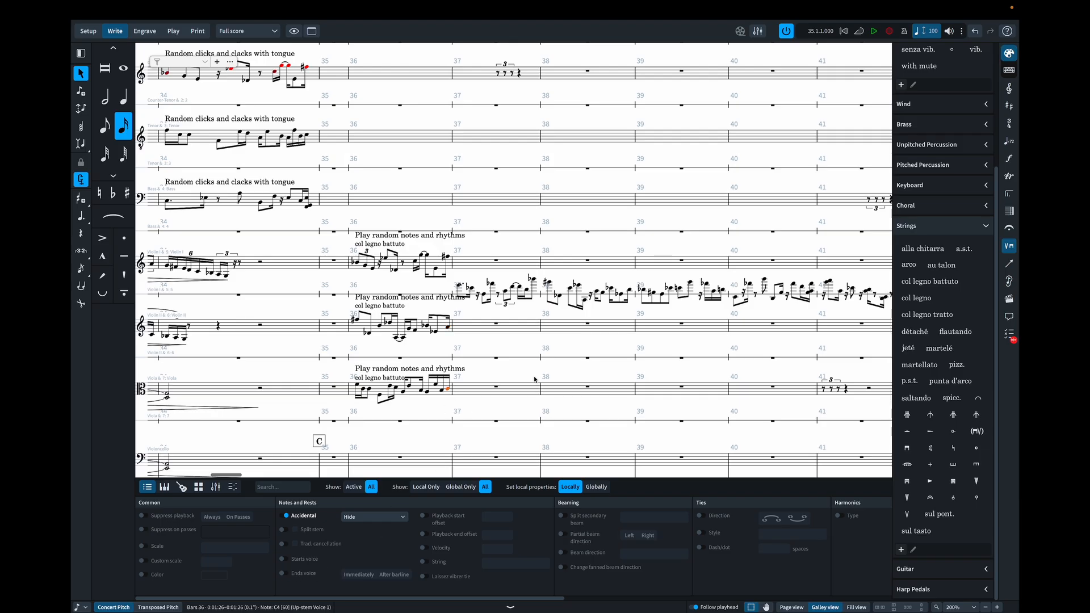
- Remove the leftover triplet and other rests from the Viola's five-line staff in bars 41 and 42
scroll(454, 340, "right", 15)
left_click_drag(372, 371, 558, 405)
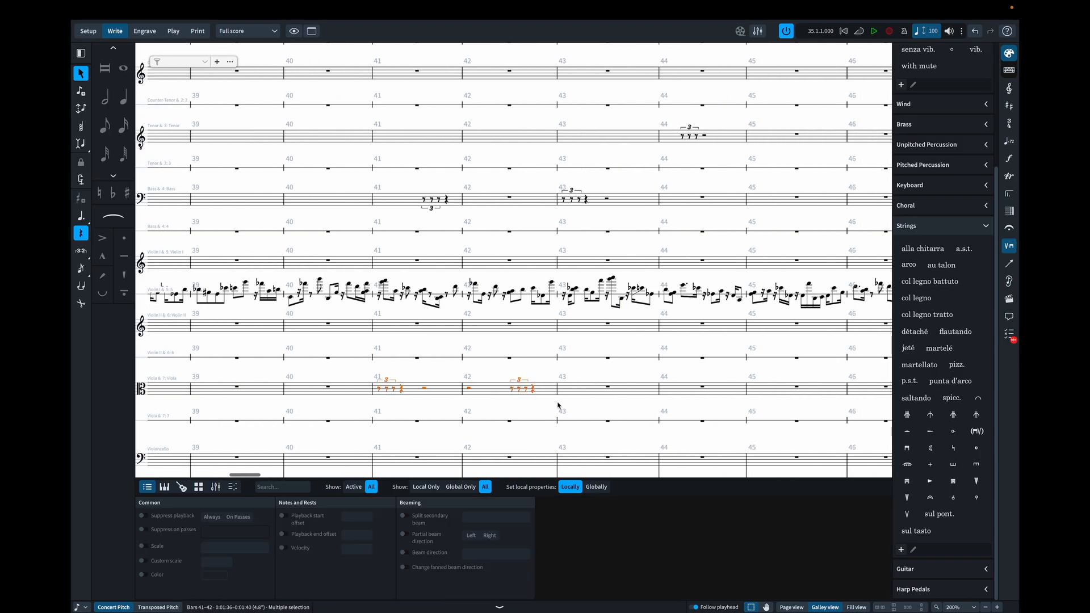
key("Delete")
scroll(558, 405, "right", 10)
scroll(558, 405, "left", 10)
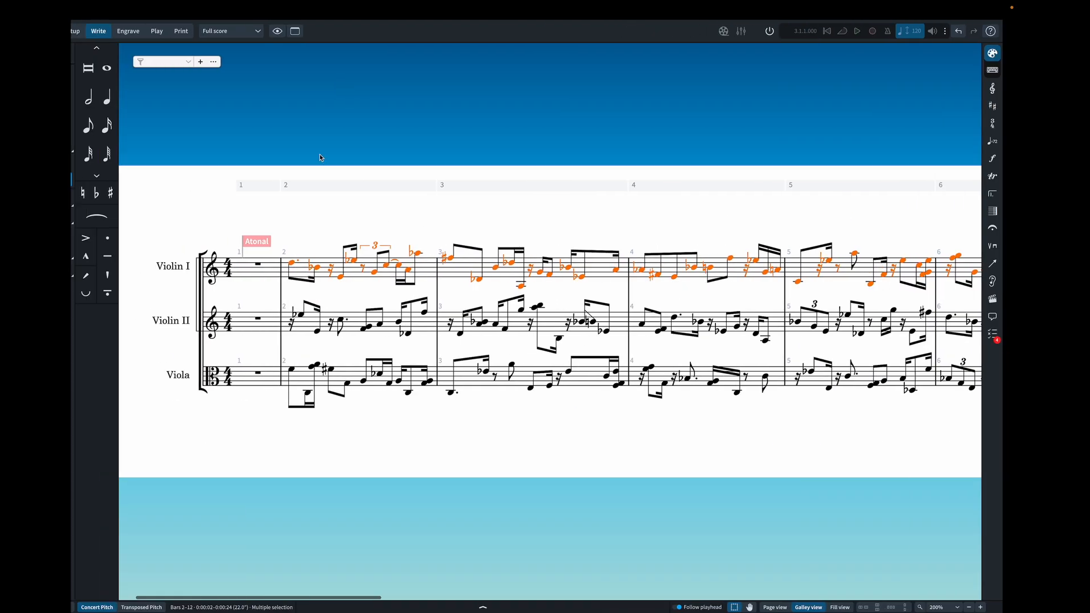
- Copy Violin II's notes in bars 2–12 of the atonal source score and paste them onto Violin II's one-line staff from bar 37
scroll(307, 298, "right", 1)
left_click_drag(288, 296, 442, 347)
scroll(442, 347, "right", 20)
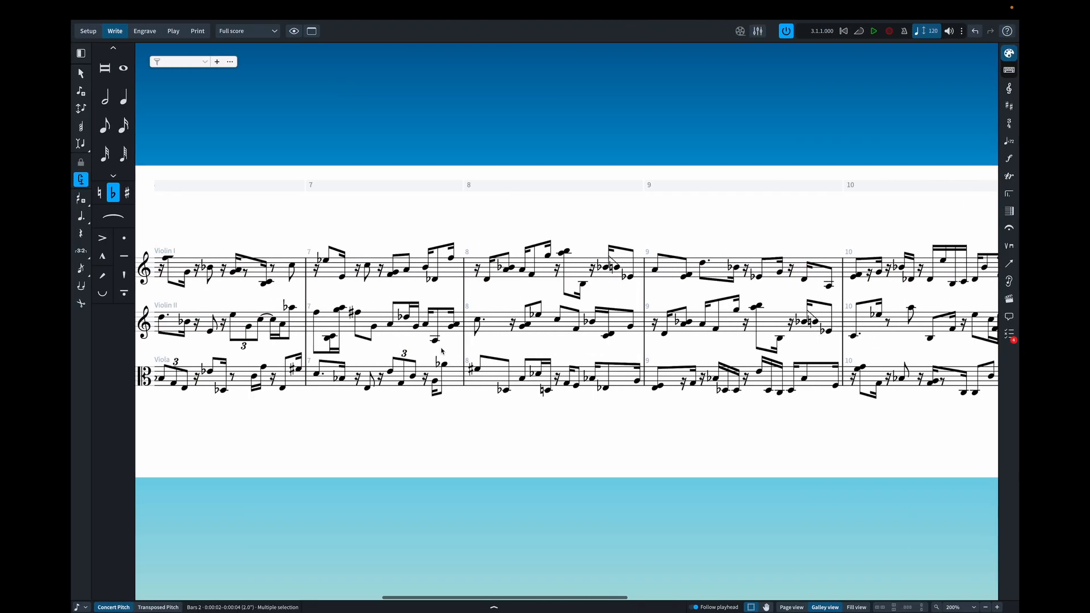
left_click(596, 328, "shift")
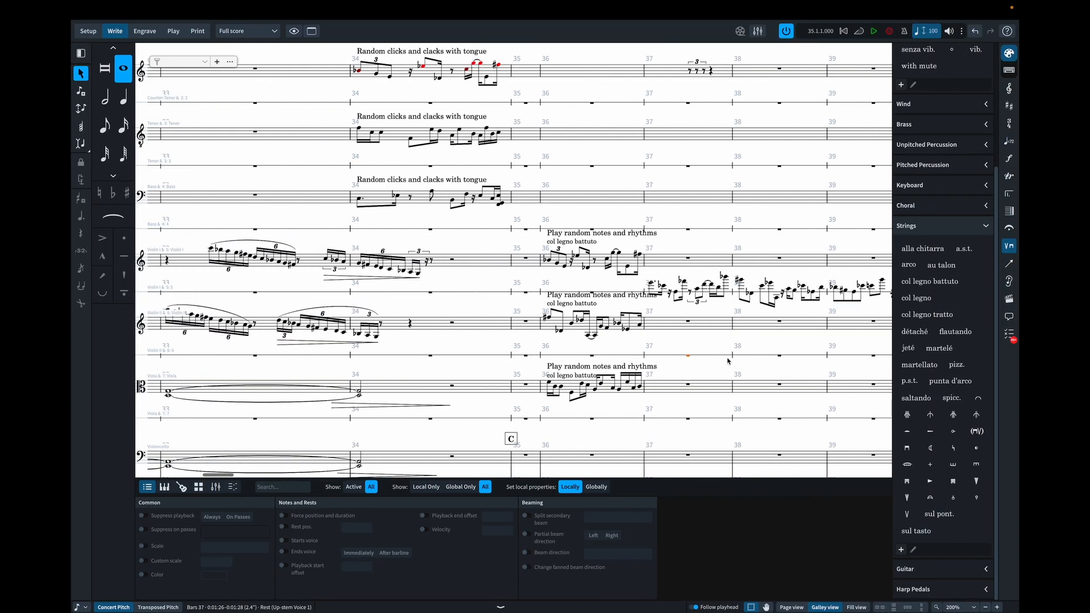
left_click(670, 355)
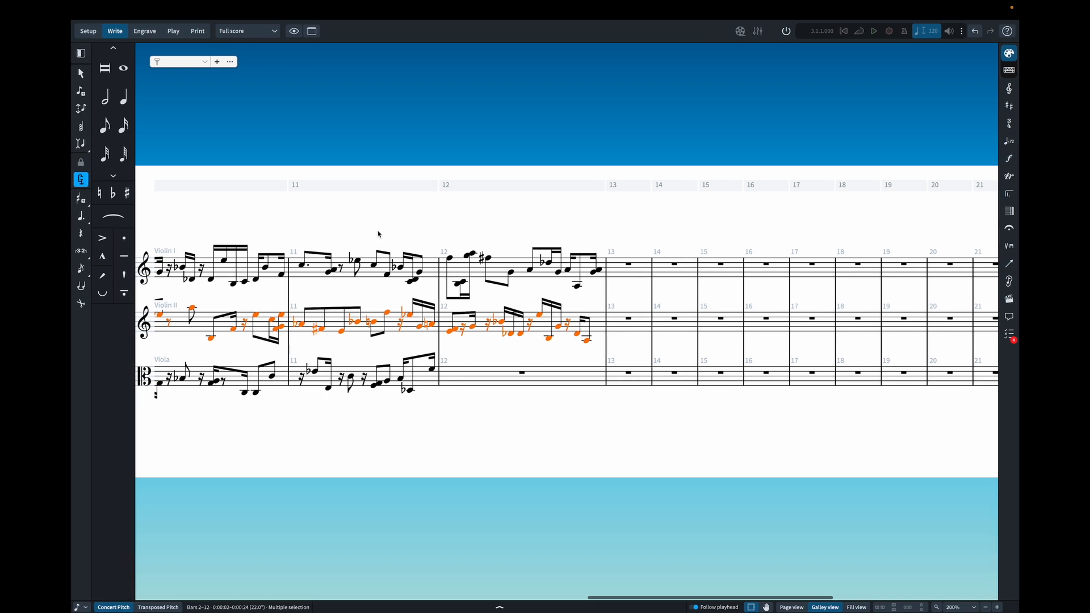
- Copy the Viola's notes in bars 2–11 of the atonal source score and paste them onto the Viola's one-line staff from bar 37
left_click(381, 222)
scroll(380, 222, "left", 20)
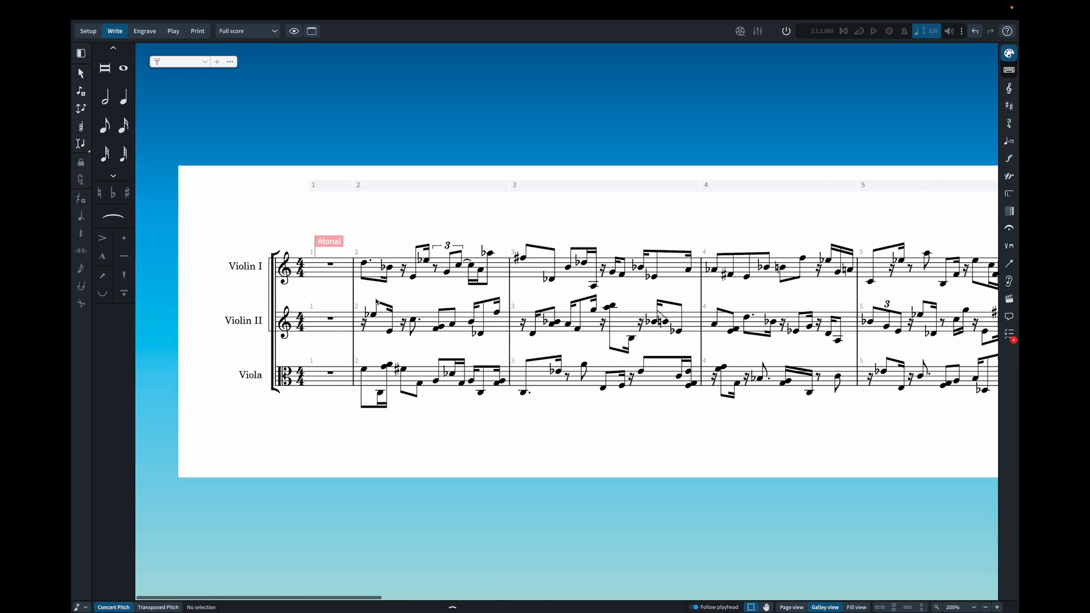
left_click(365, 372)
scroll(364, 372, "right", 5)
scroll(365, 373, "right", 10)
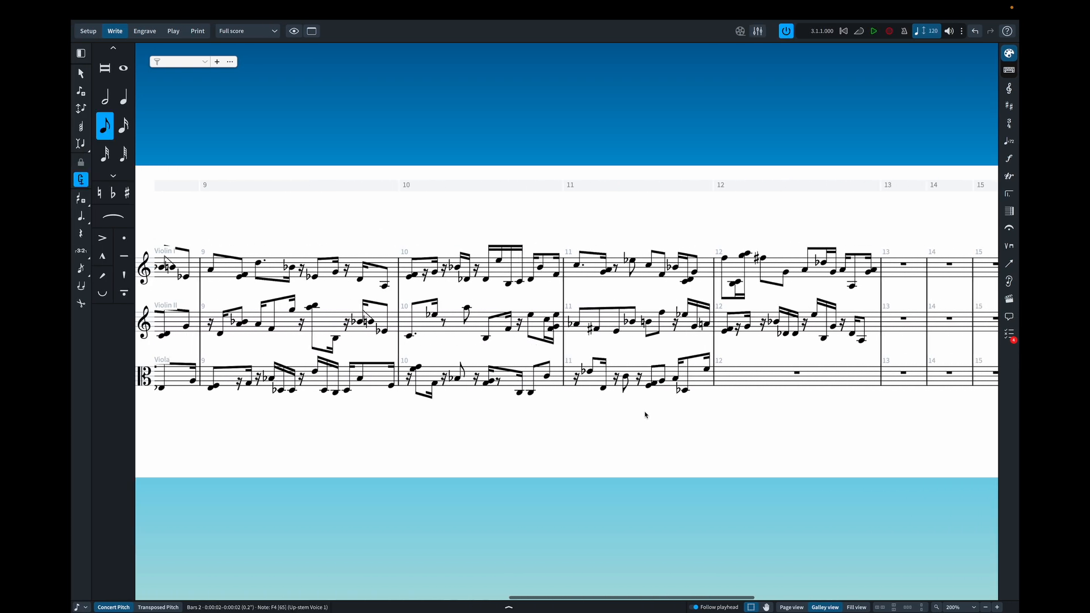
left_click(708, 370, "shift")
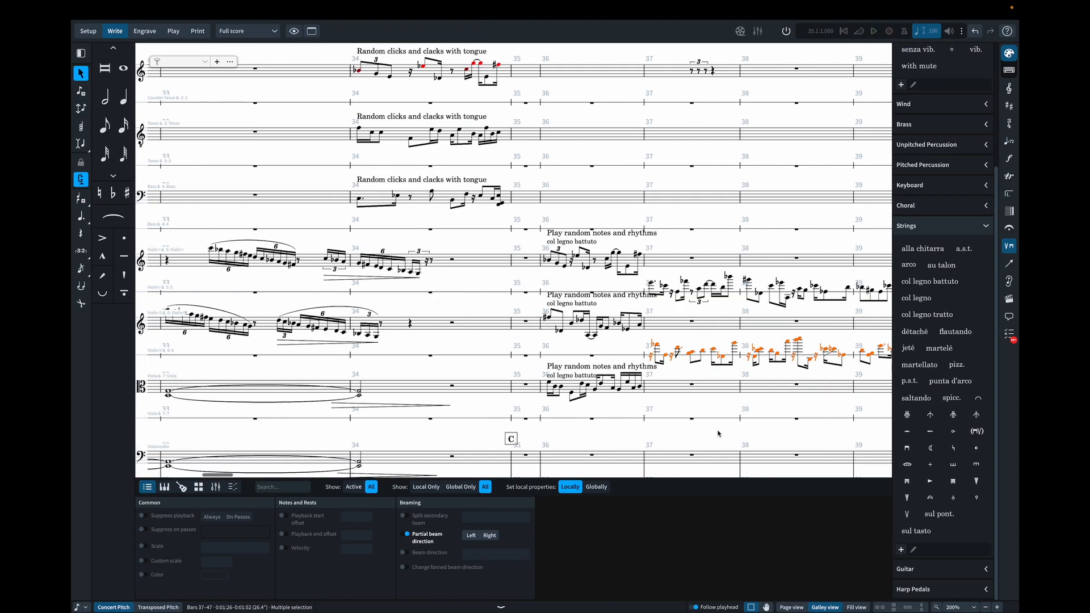
left_click(648, 420)
key("ctrl+v")
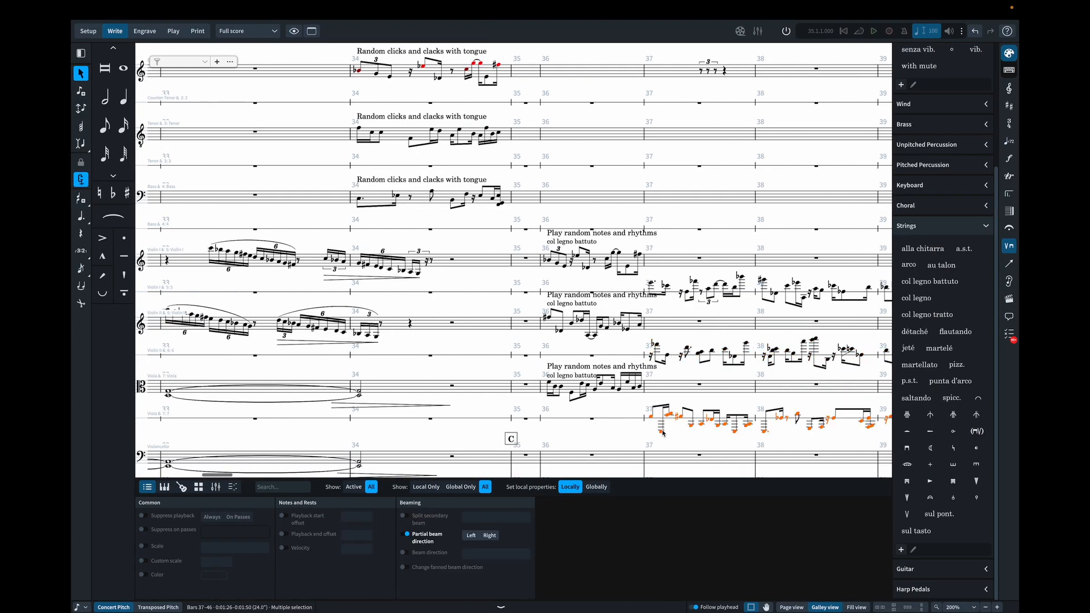
- Examine the pasted string passages from bar 37 onward and how they lay out in page view
scroll(663, 433, "right", 10)
scroll(309, 171, "right", 5)
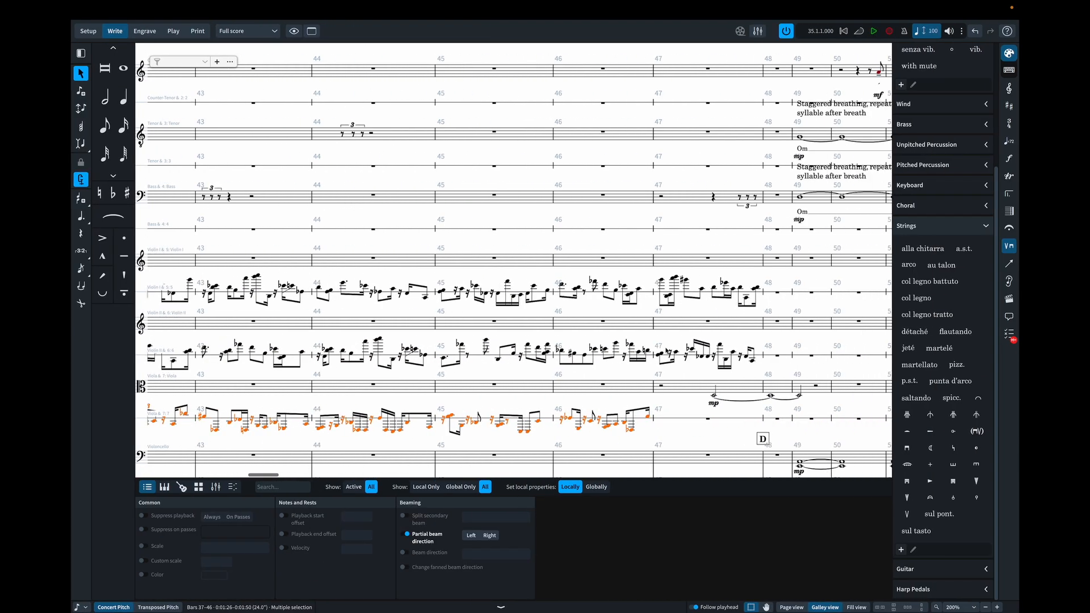
left_click(793, 607)
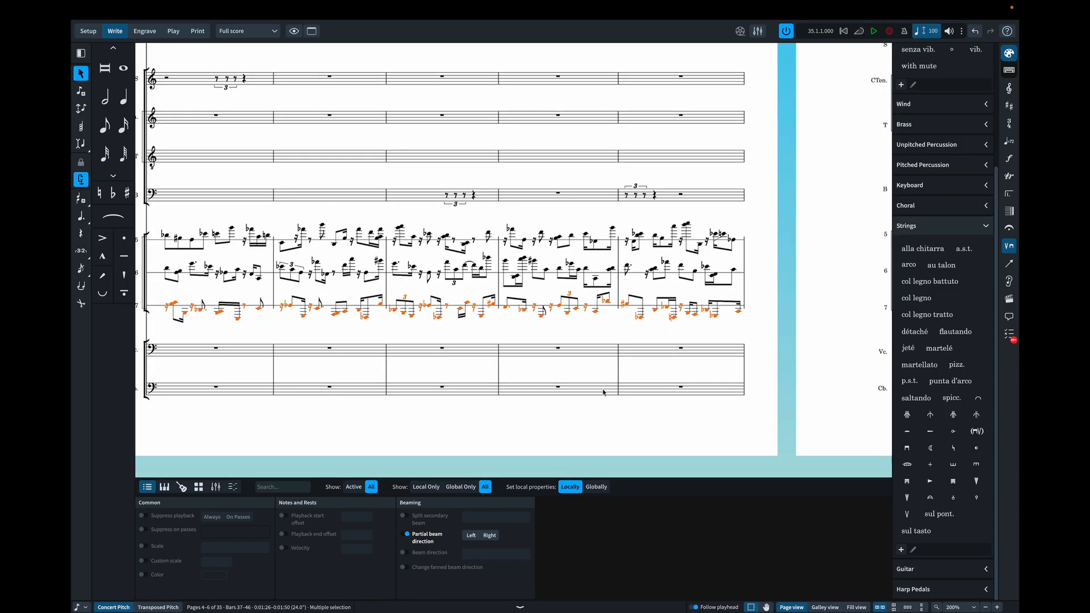
scroll(627, 400, "right", 3)
scroll(603, 392, "left", 3)
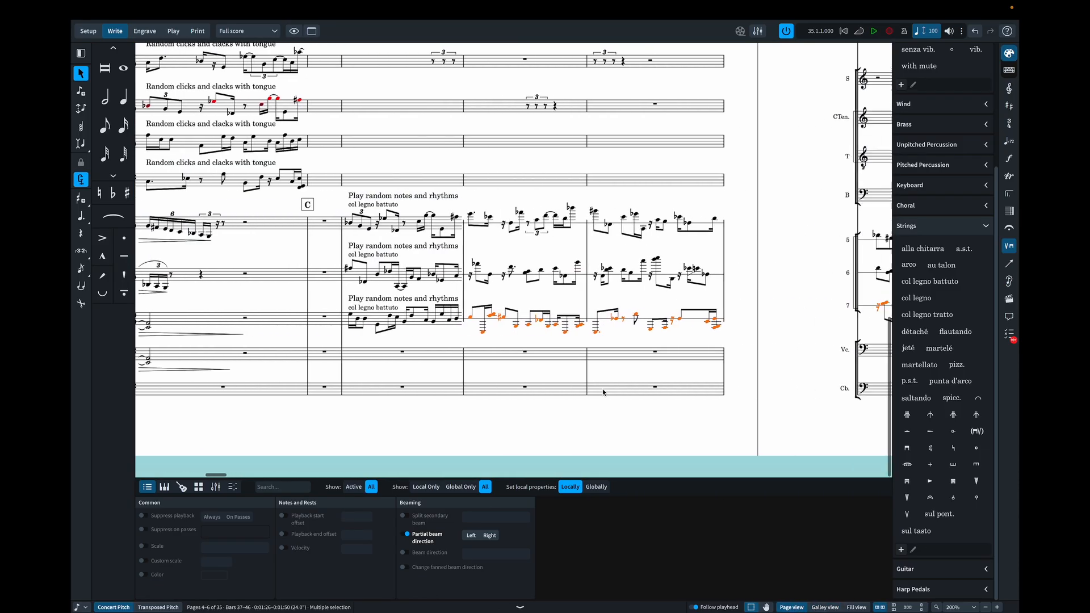
scroll(603, 392, "right", 5)
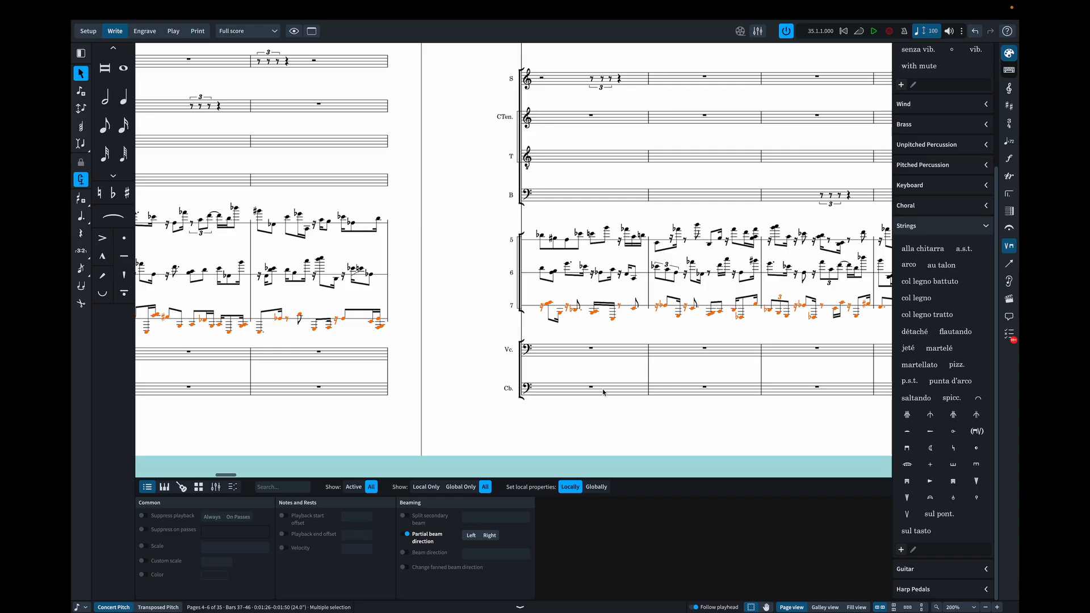
left_click(601, 380)
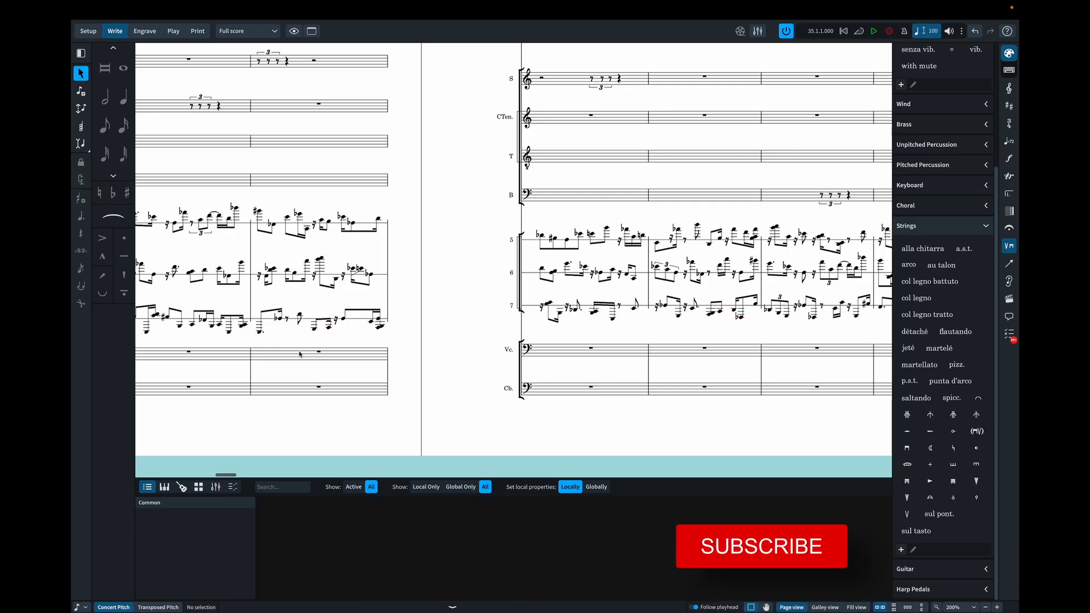
- Copy the col legno battuto technique from Violin I's bar 36 to the start of bar 37 in Violin I, Violin II and Viola
scroll(299, 353, "left", 5)
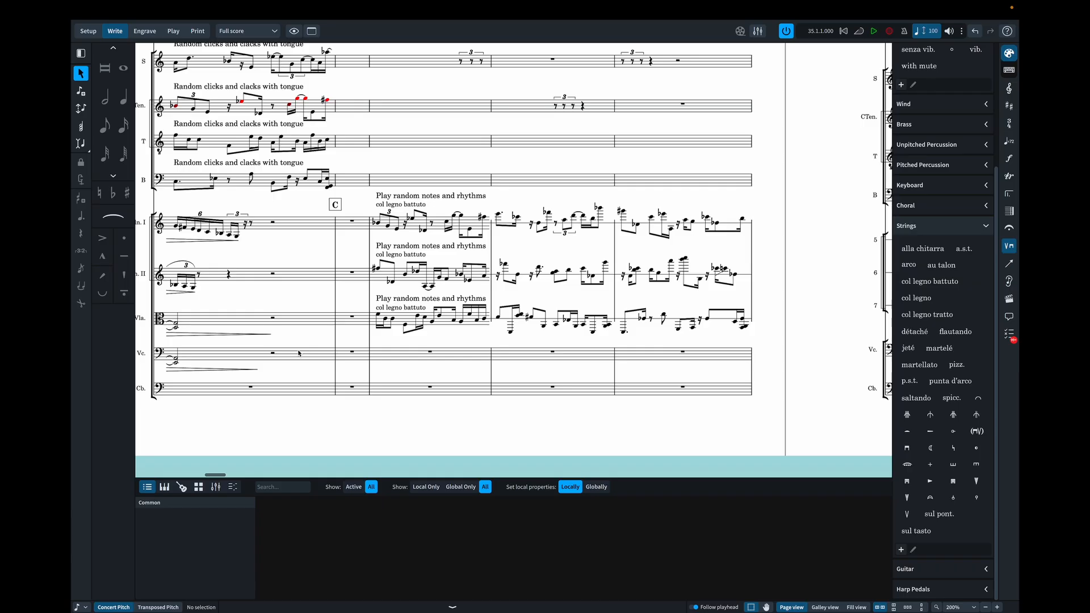
left_click(380, 207)
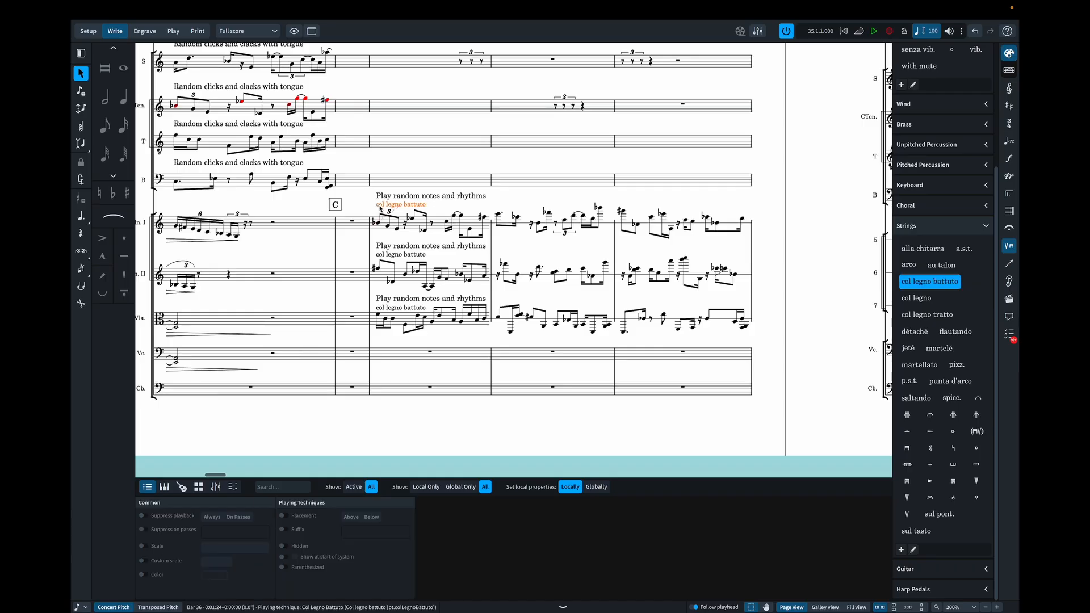
left_click(498, 214)
key("ctrl+v")
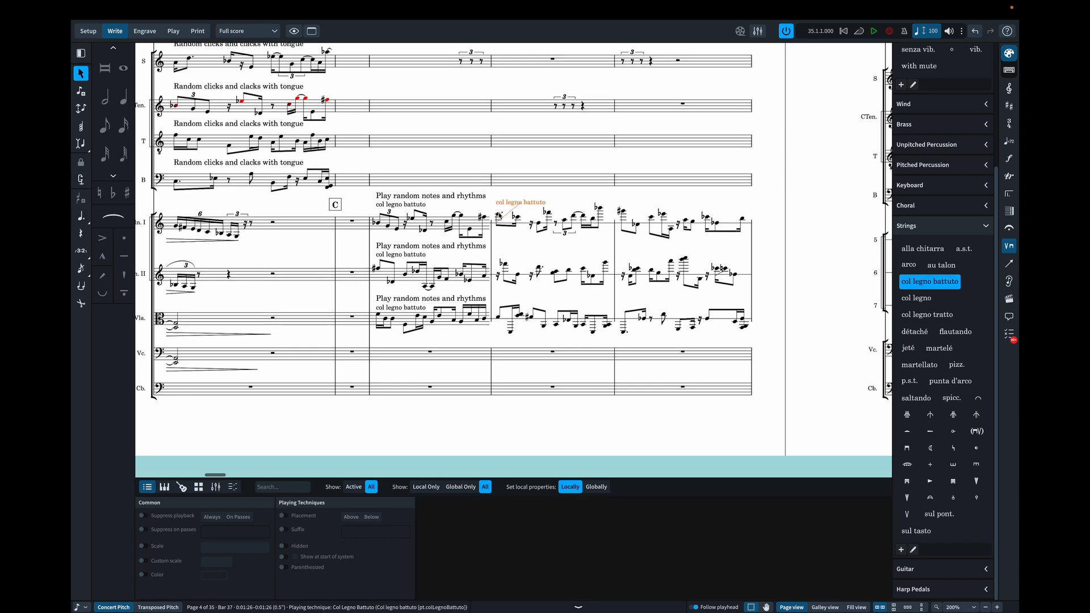
left_click(499, 276)
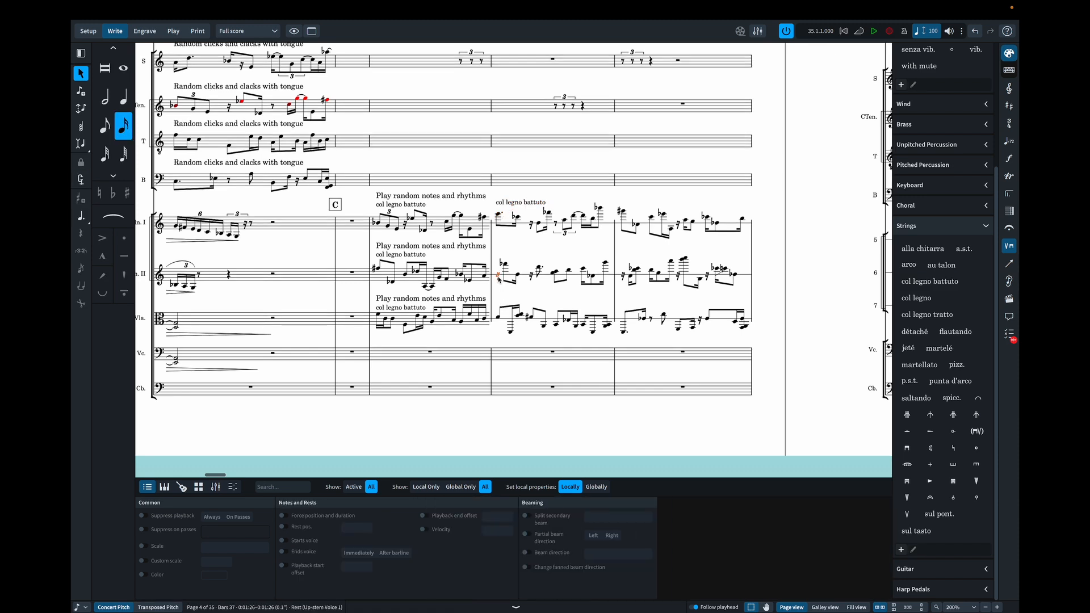
key("ctrl+v")
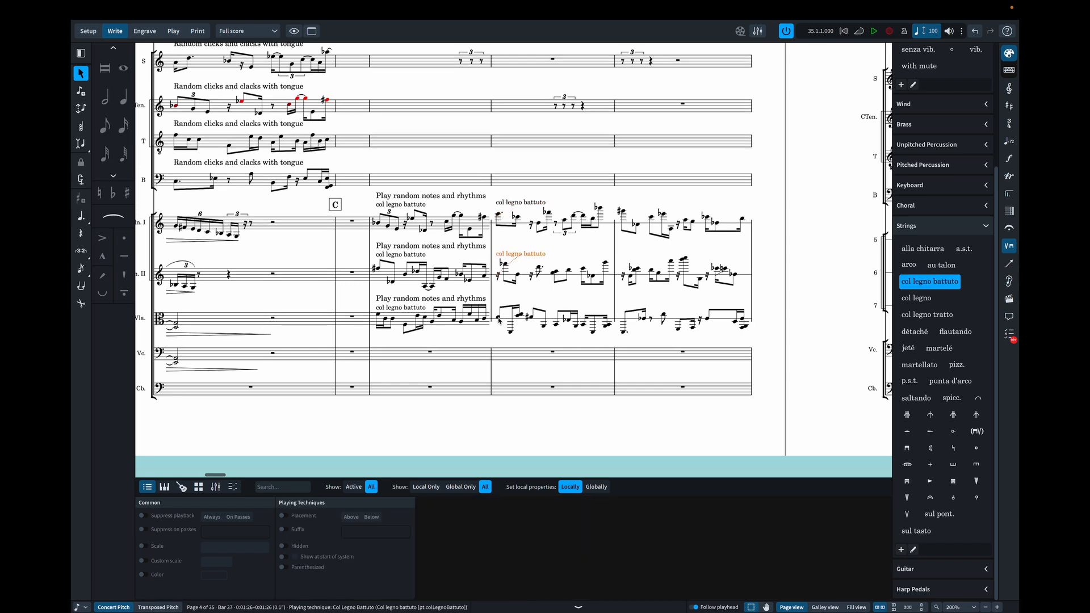
left_click(498, 318)
key("ctrl+v")
key("Escape")
- Inspect the HALion Sonic instruments assigned to the 1-line 1 and 1-line 5 tracks in Play mode
left_click(173, 30)
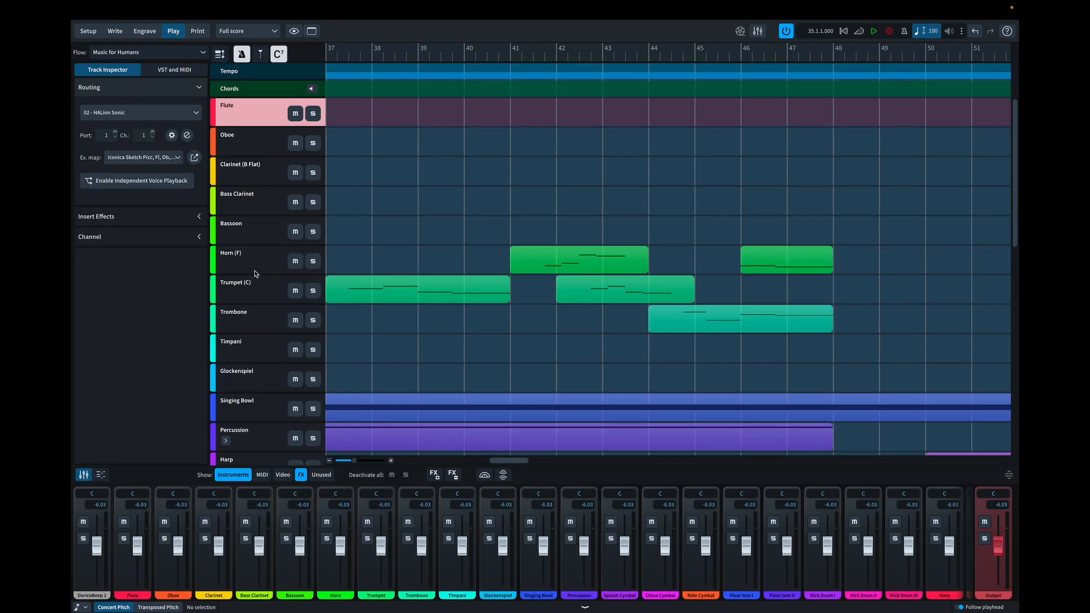
scroll(254, 274, "down", 4)
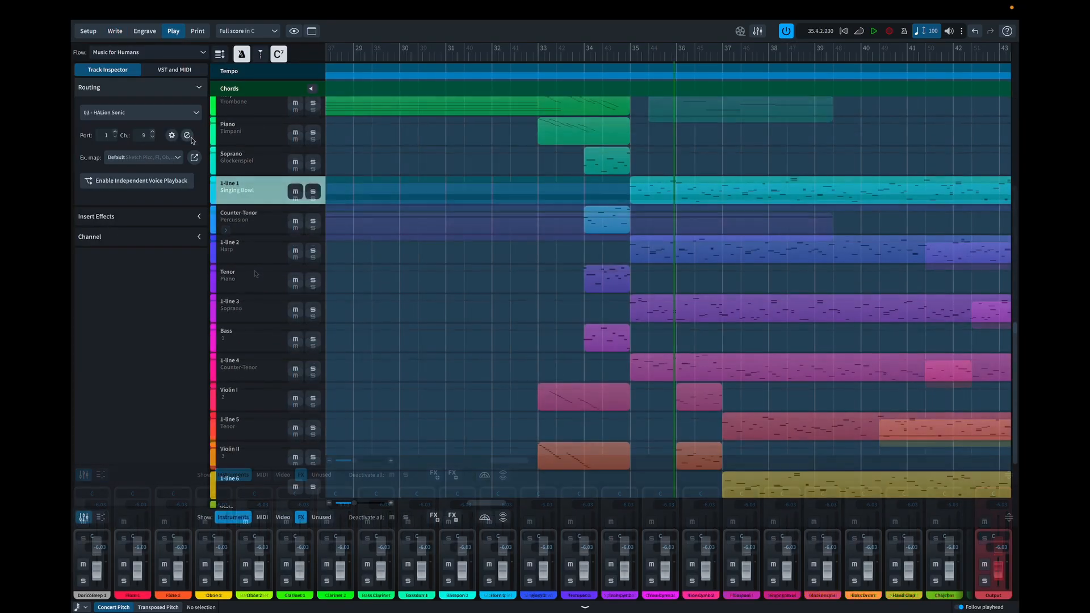
left_click(188, 136)
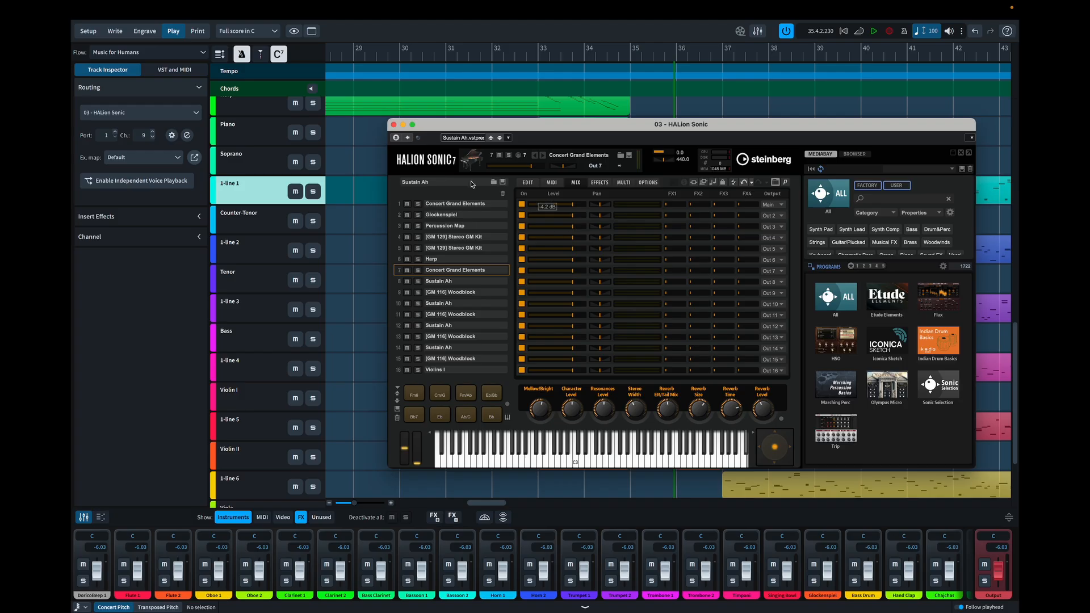
left_click(394, 124)
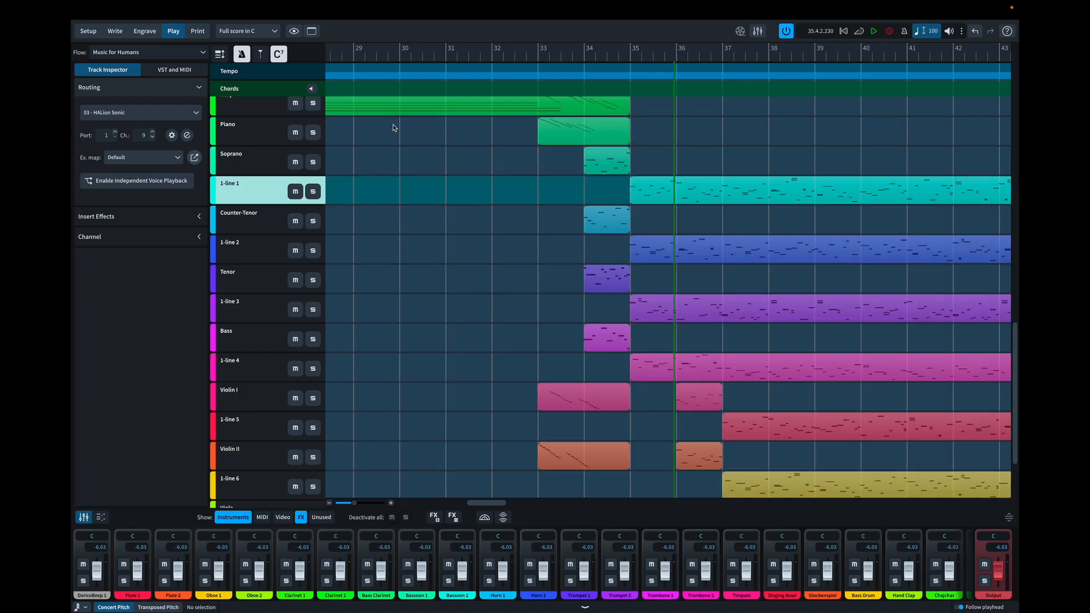
left_click(239, 424)
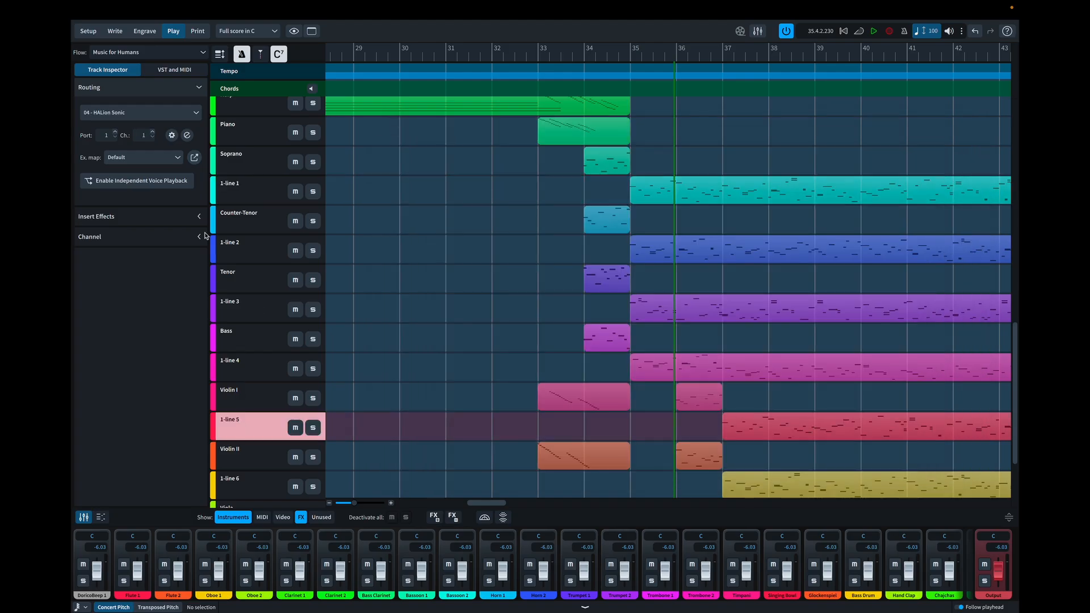
left_click(172, 135)
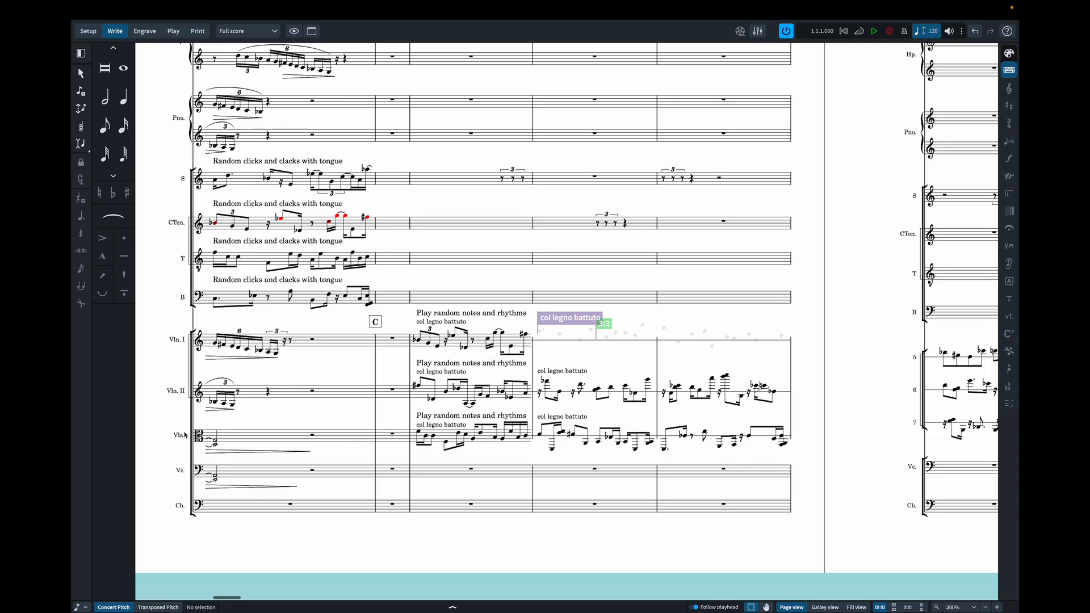
- In the full score's Layout Options, show player names instead of instrument names for Violin I, Violin II and Viola
scroll(315, 429, "right", 5)
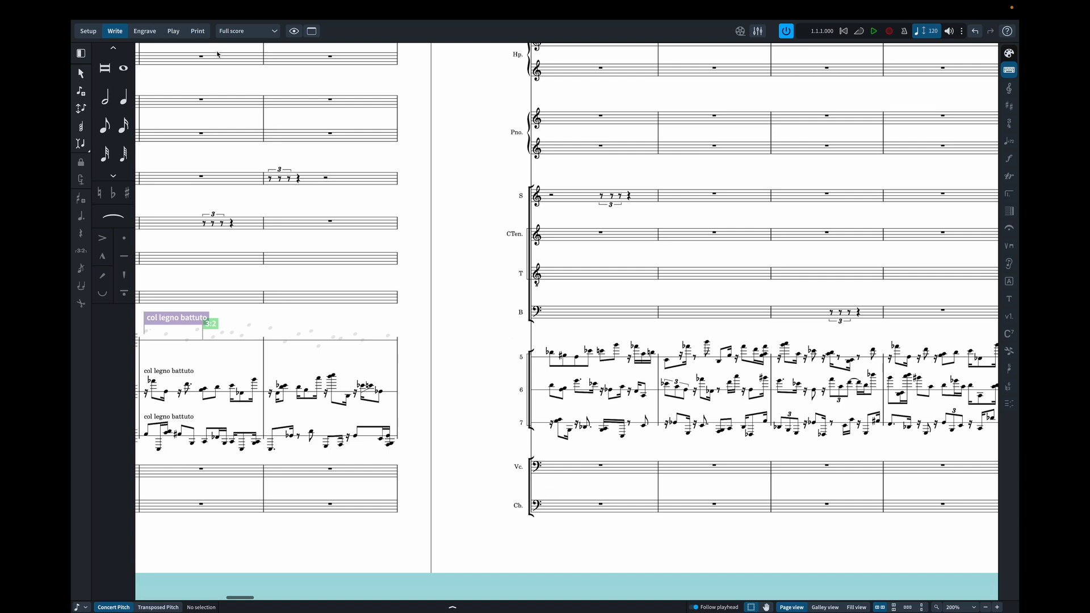
mouse_move(241, 10)
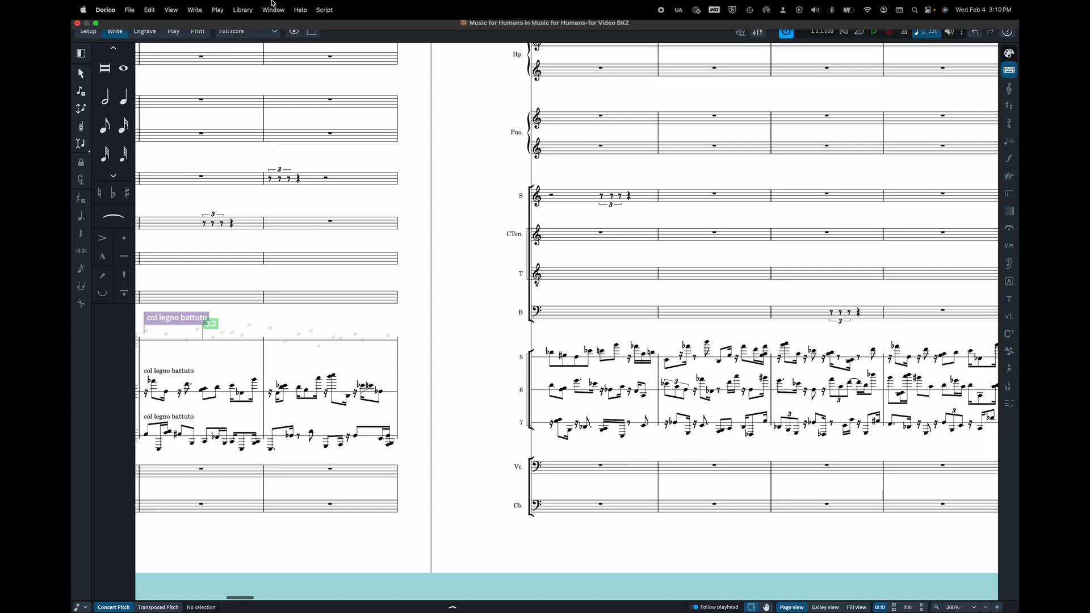
left_click(241, 10)
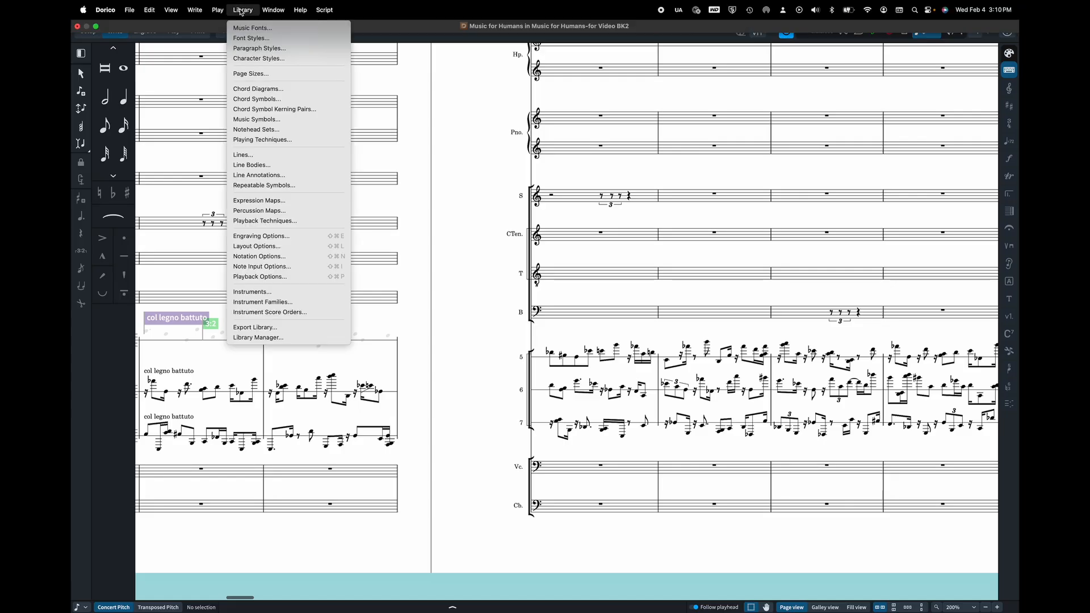
left_click(303, 248)
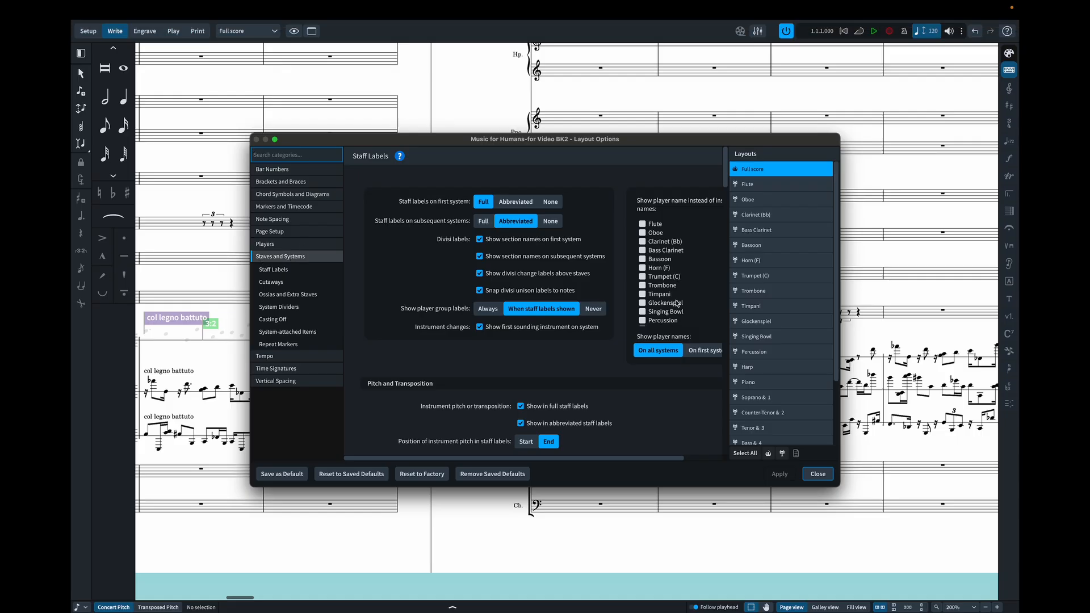
scroll(673, 303, "down", 3)
scroll(674, 304, "down", 2)
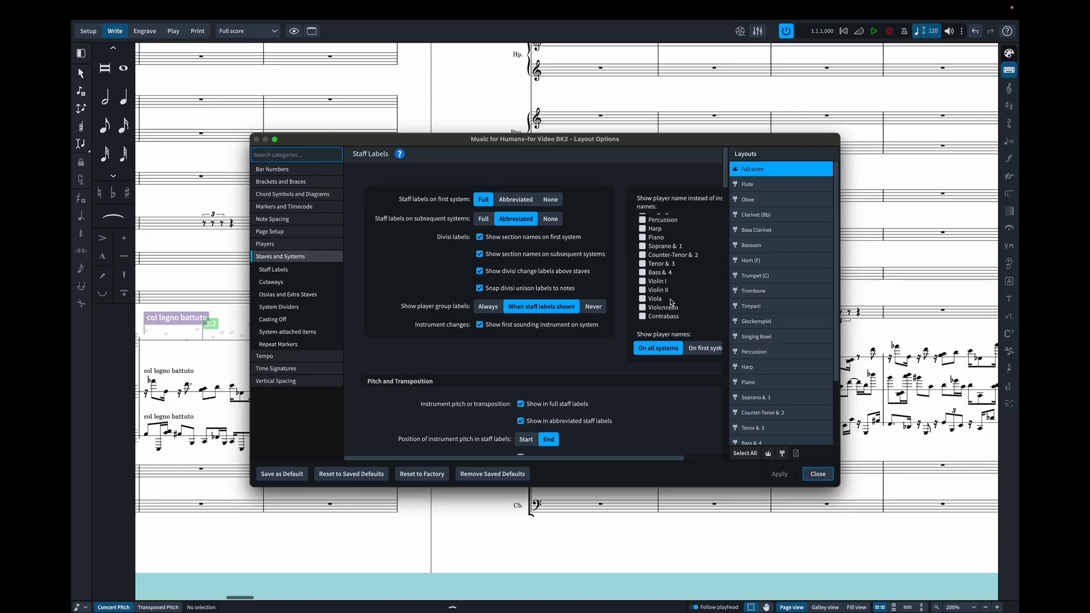
left_click(643, 282)
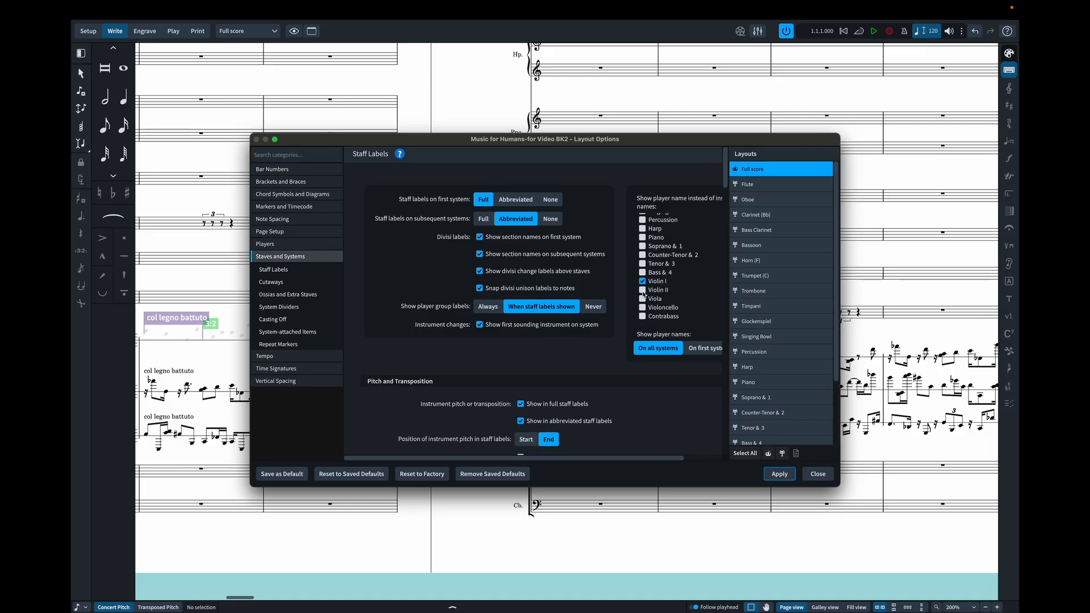
left_click(643, 290)
left_click(642, 298)
left_click(783, 478)
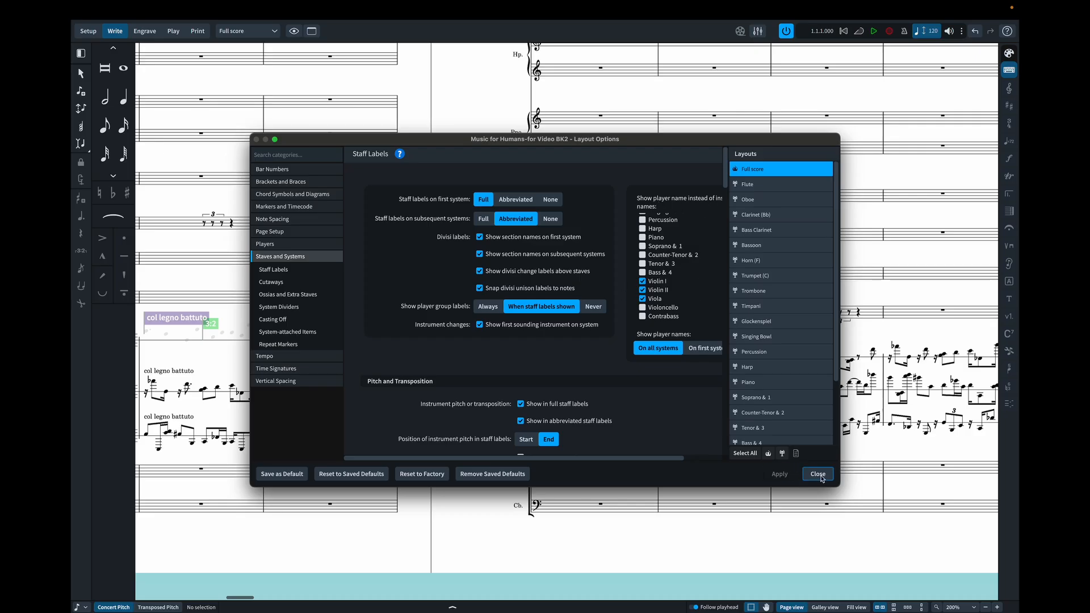
left_click(820, 476)
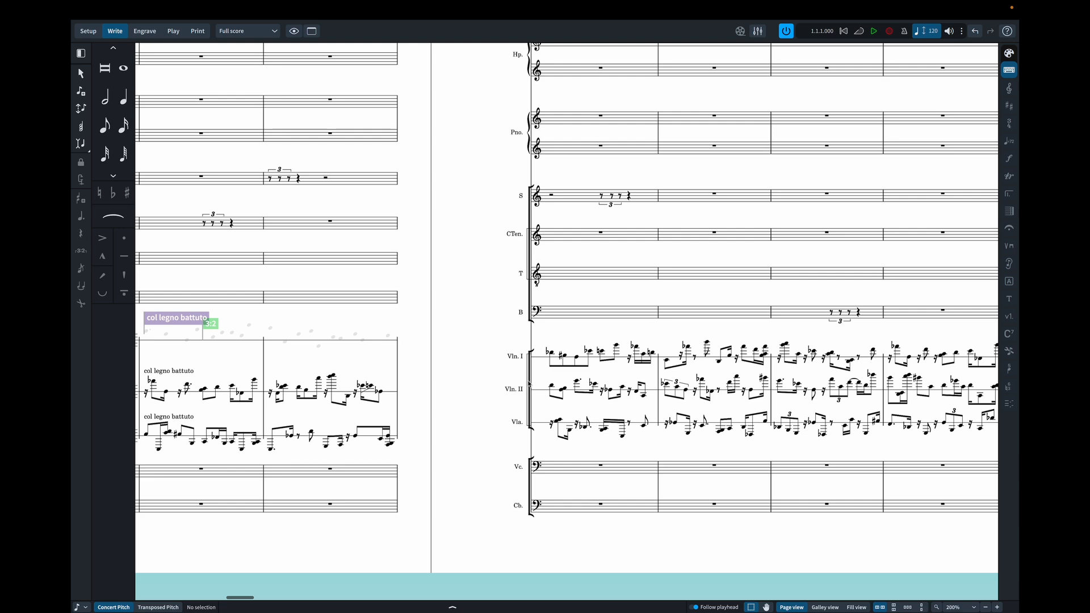
- In Engrave mode, extend the low-string bracket at bar 39 up to Violin I and shorten the sub-bracket to Violin I and II
left_click(145, 31)
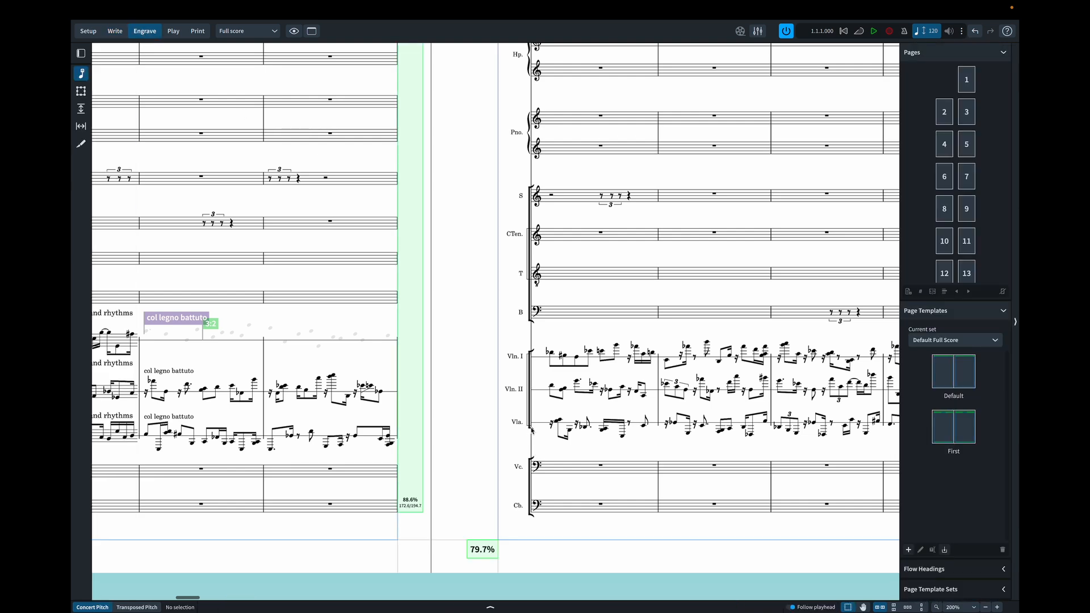
left_click(531, 462)
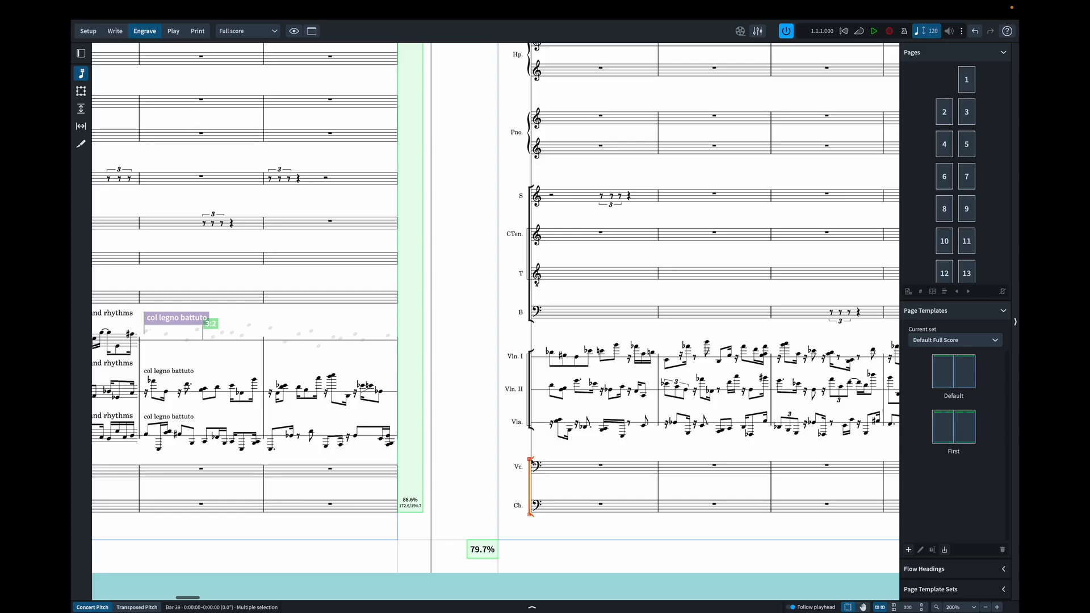
left_click_drag(530, 460, 528, 334)
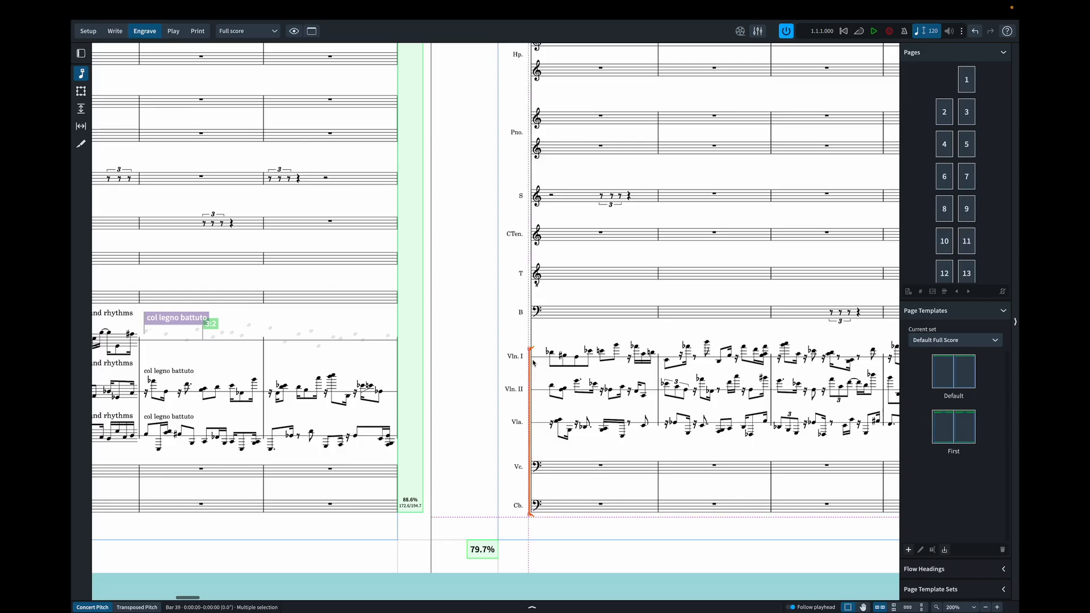
left_click_drag(532, 372, 533, 372)
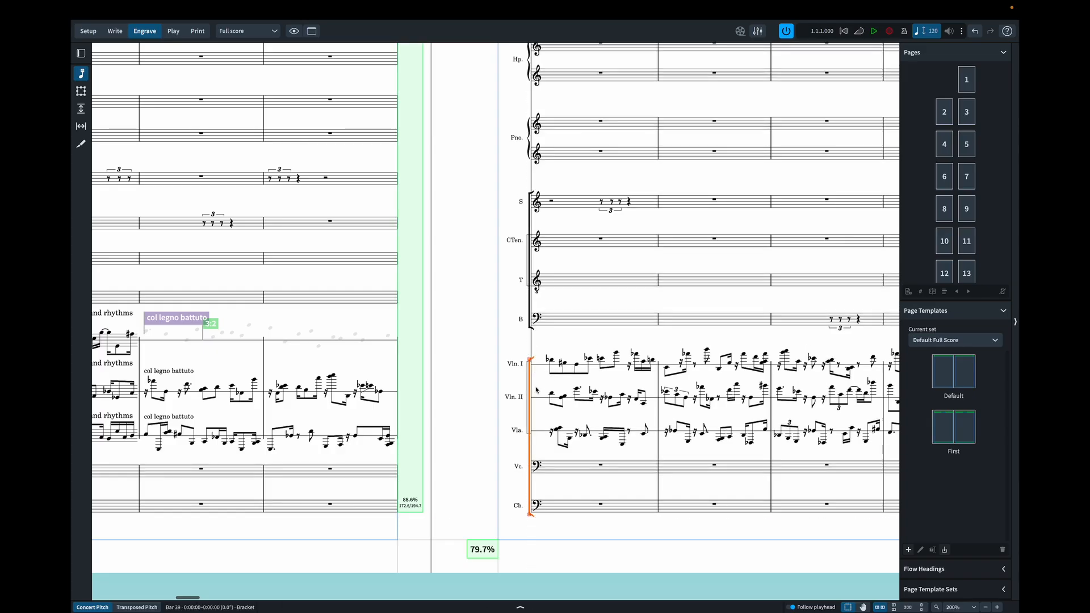
left_click(528, 435)
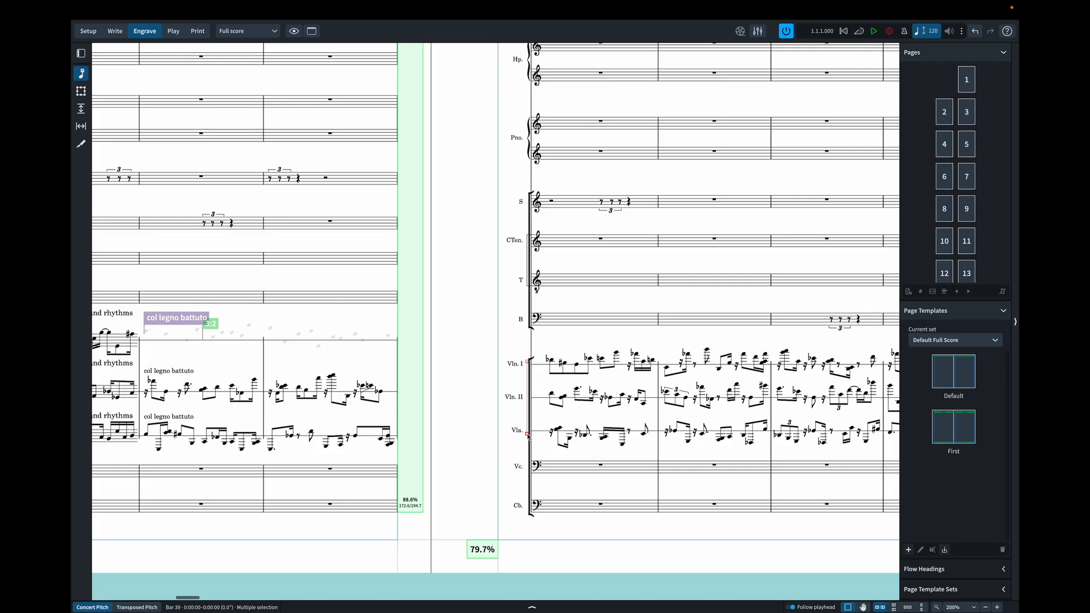
left_click(476, 393)
- Check the string section's brackets and staff labels across the pages around bars 36 to 39 and beyond
scroll(492, 390, "right", 5)
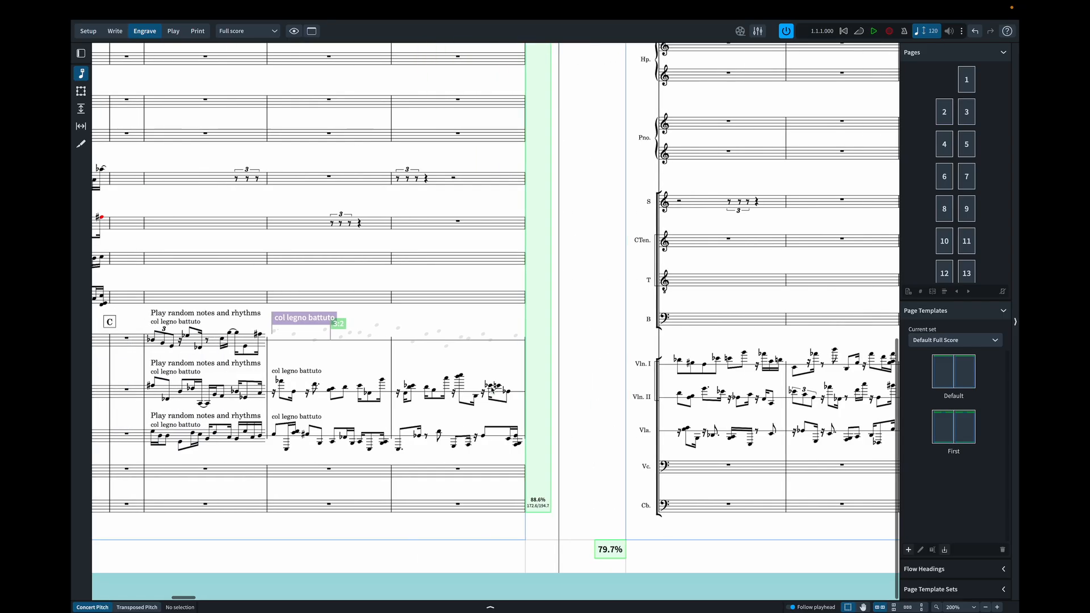
scroll(491, 391, "right", 6)
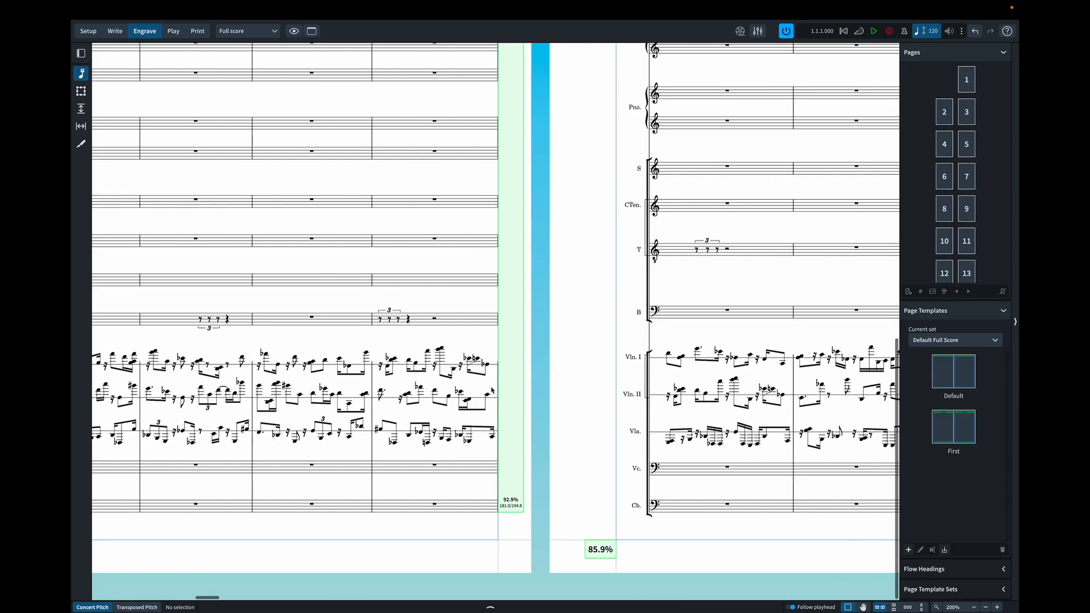
scroll(492, 391, "right", 8)
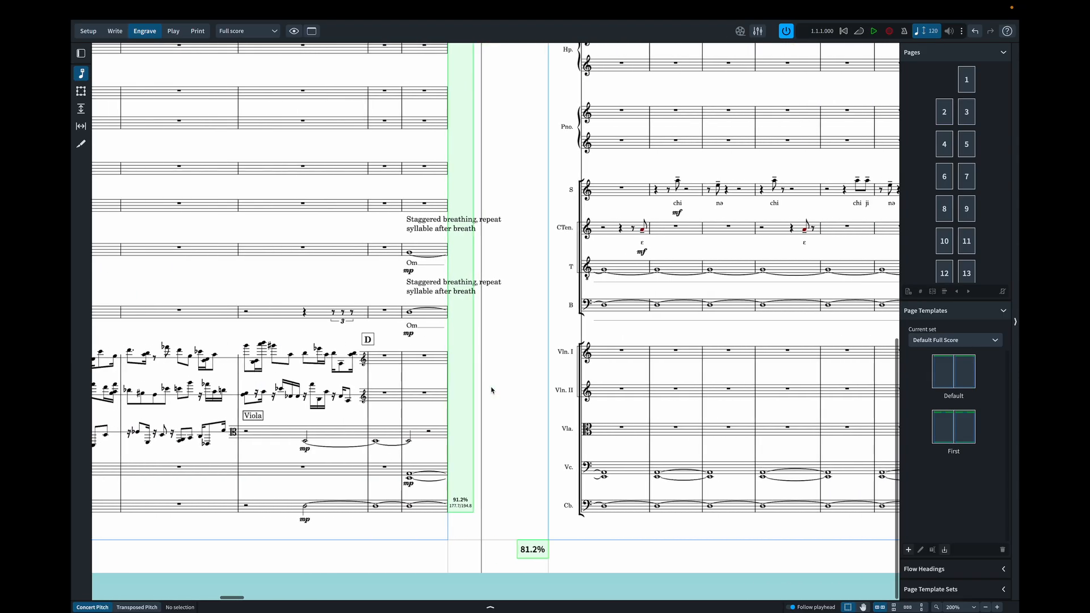
scroll(491, 390, "right", 15)
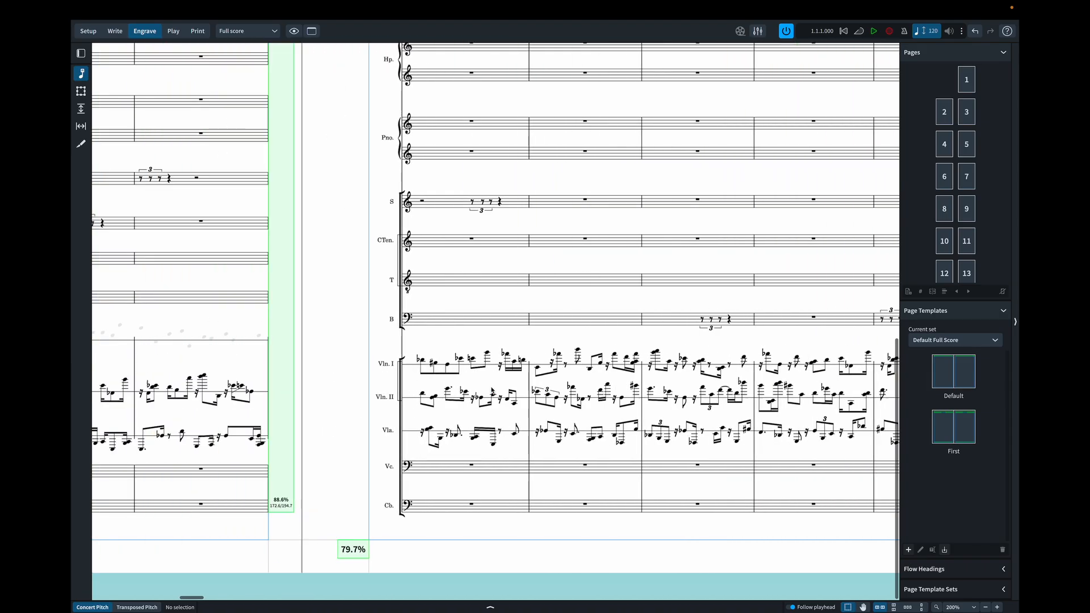
scroll(491, 390, "left", 7)
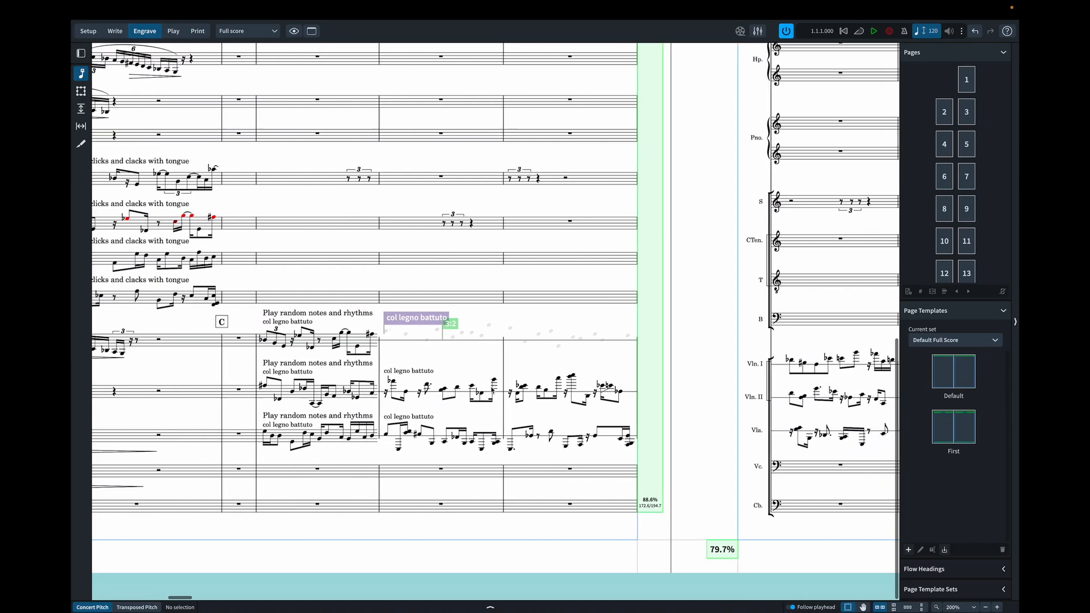
scroll(492, 391, "right", 1)
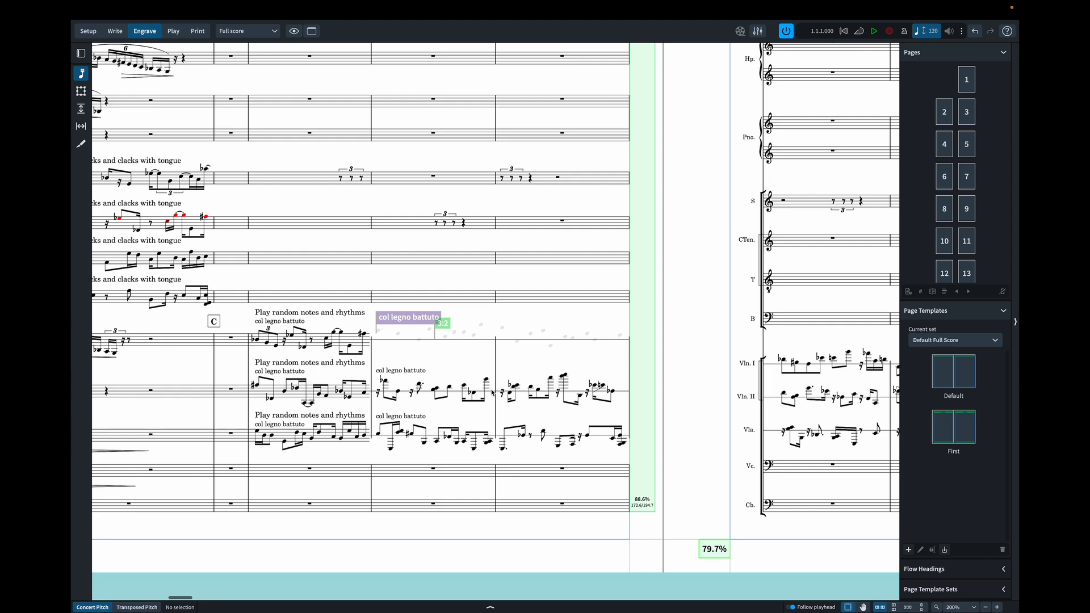
- Add a Box Top line across Violin II's bar 36, starting at the rhythmic position and ending at the barline
key("ctrl+2")
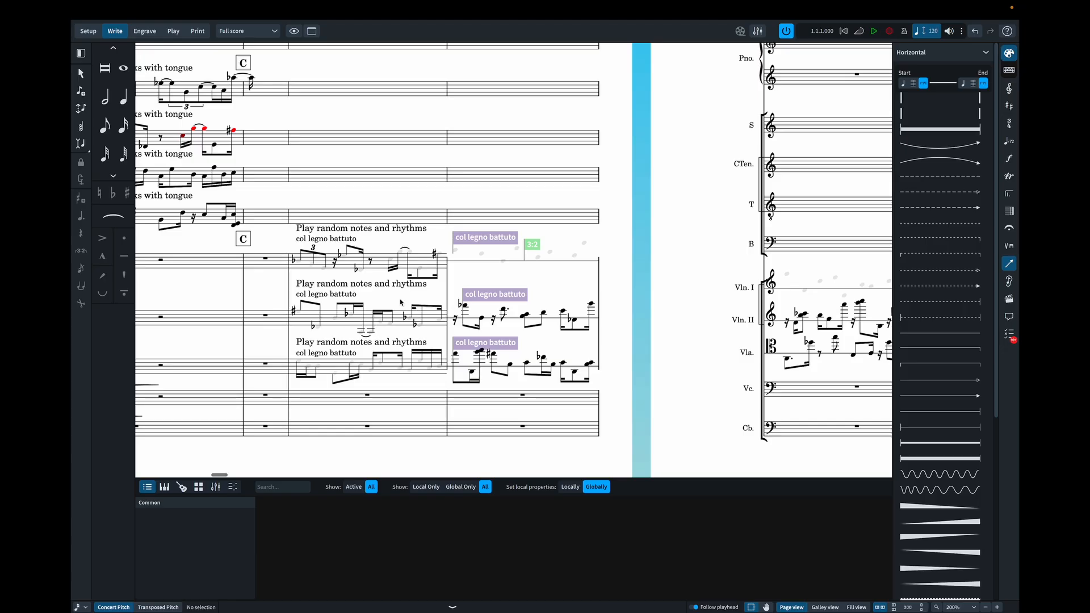
left_click(298, 311)
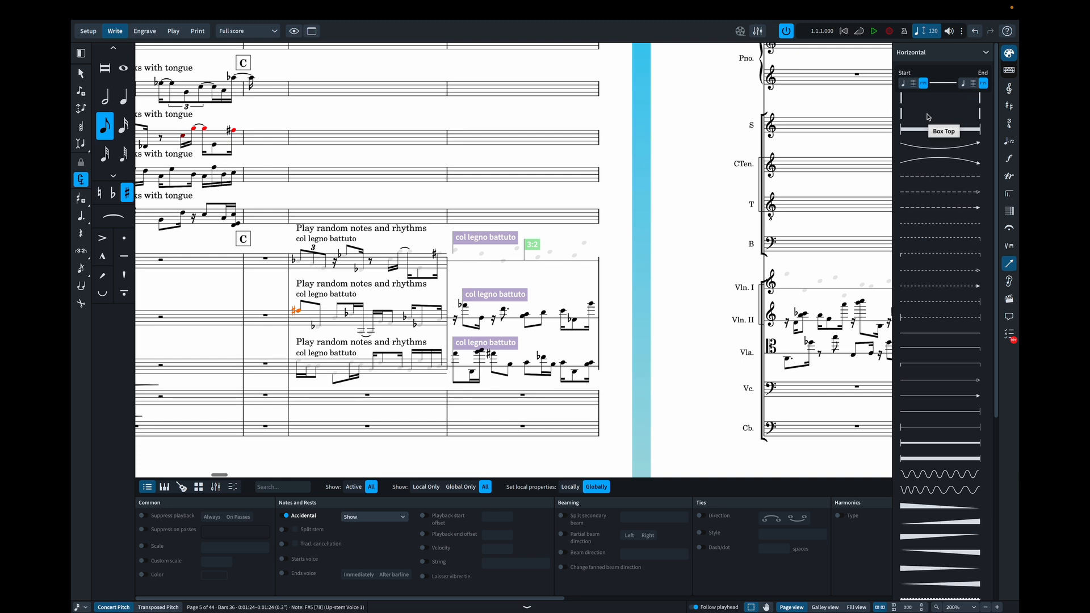
left_click(913, 84)
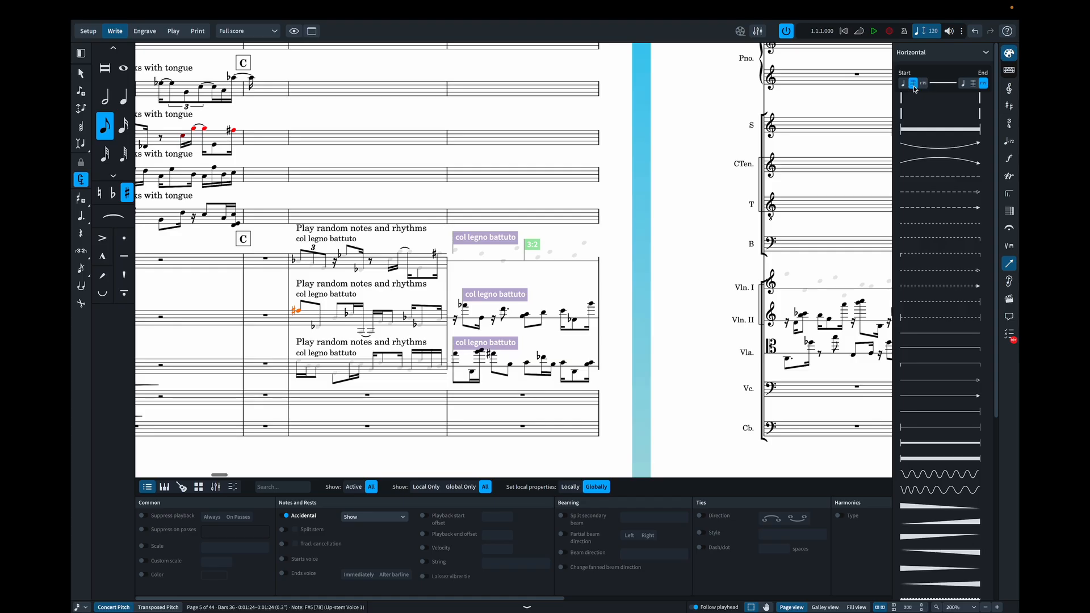
left_click(923, 84)
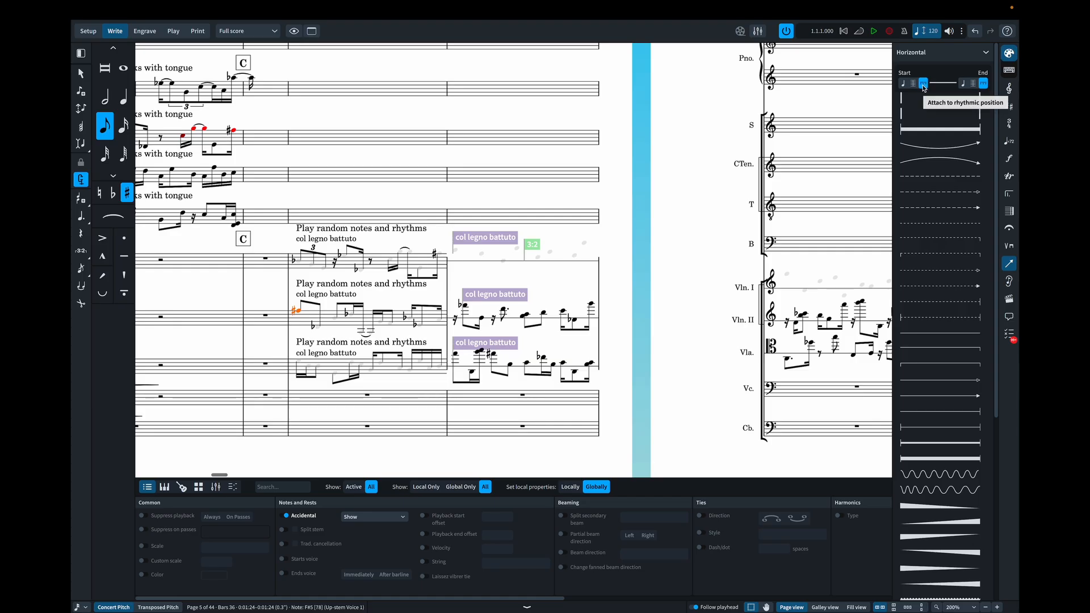
left_click(972, 84)
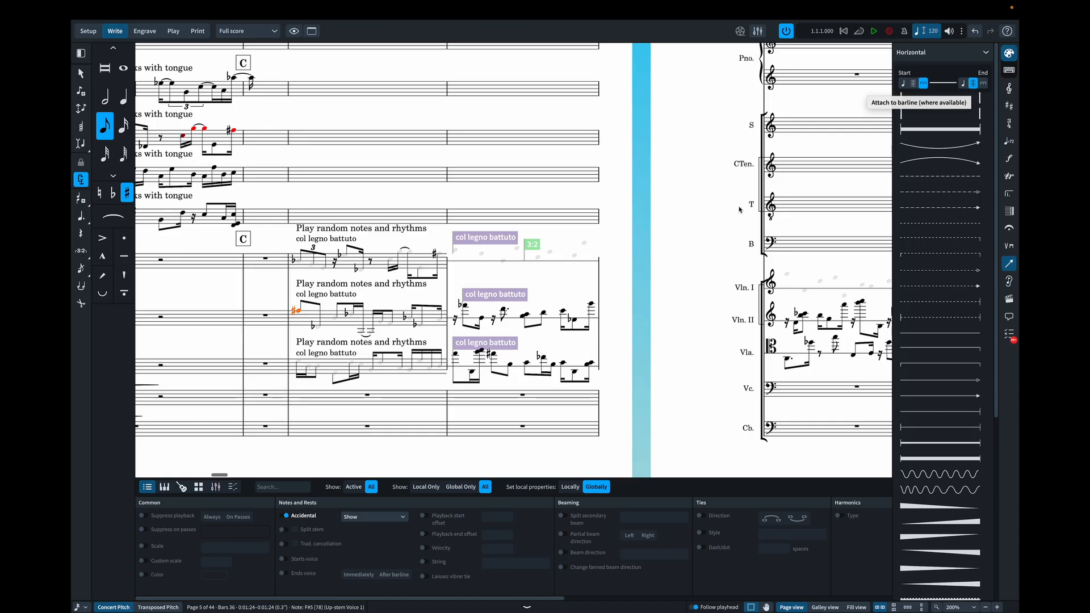
left_click(922, 114)
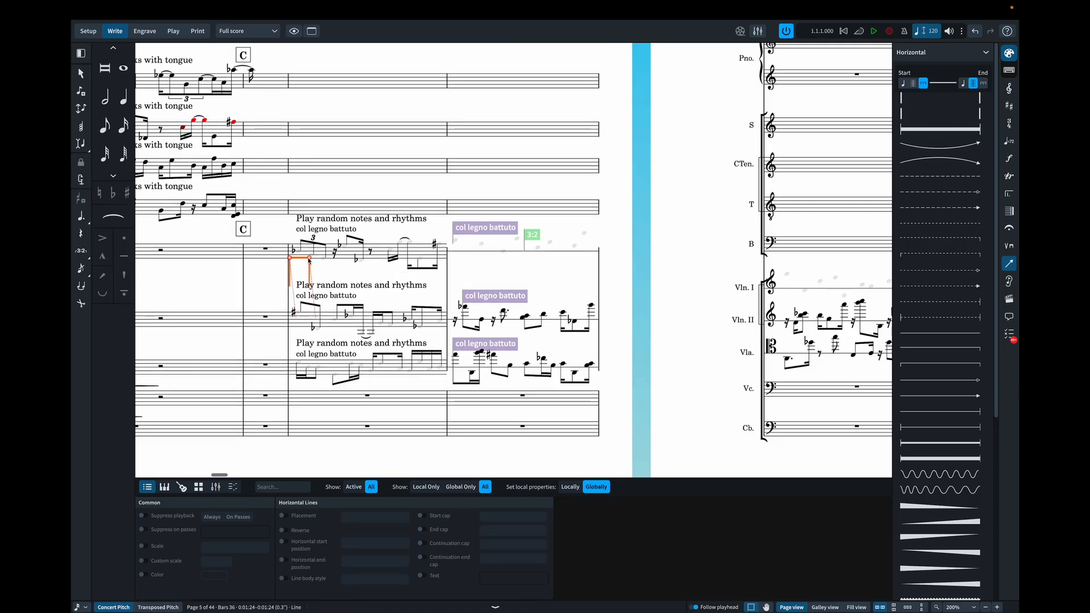
left_click_drag(309, 259, 447, 259)
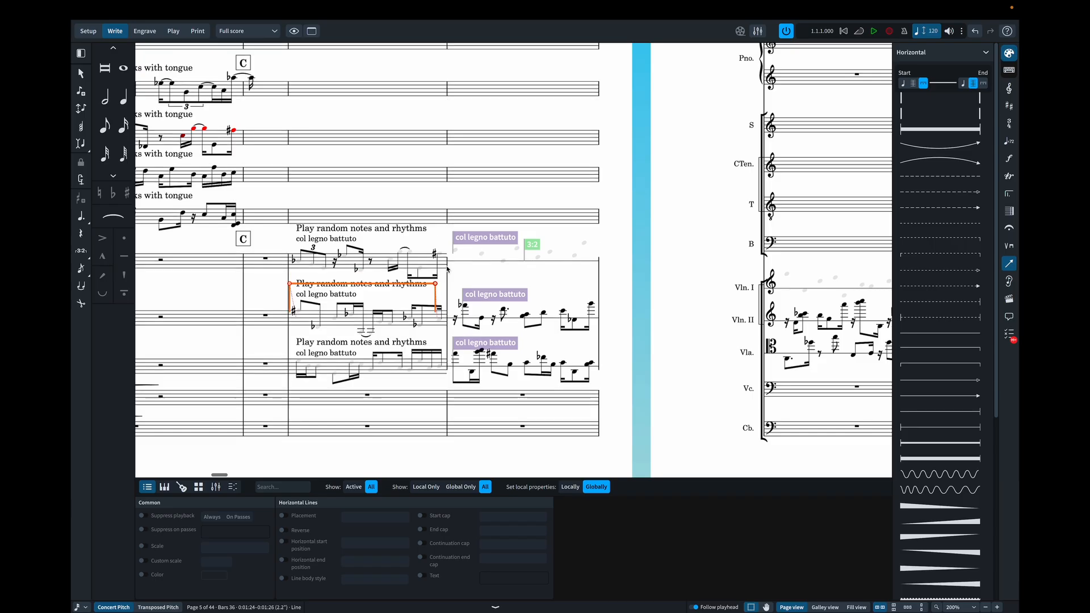
- Add a Box Bottom line beneath all of Violin II's bar 36 notes, reaching the barline
left_click(297, 317)
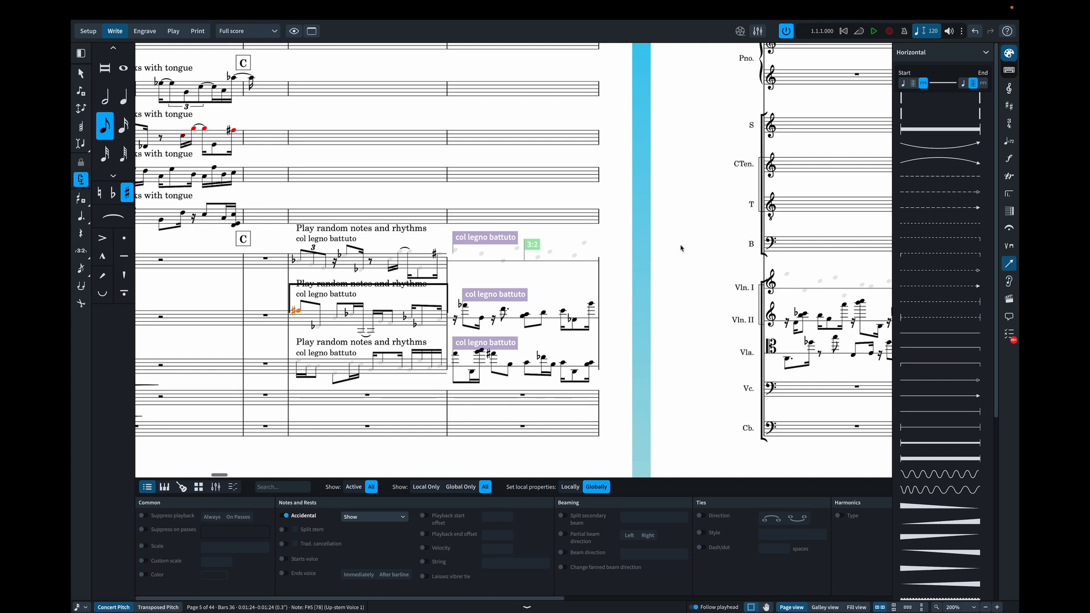
left_click(442, 324, "shift")
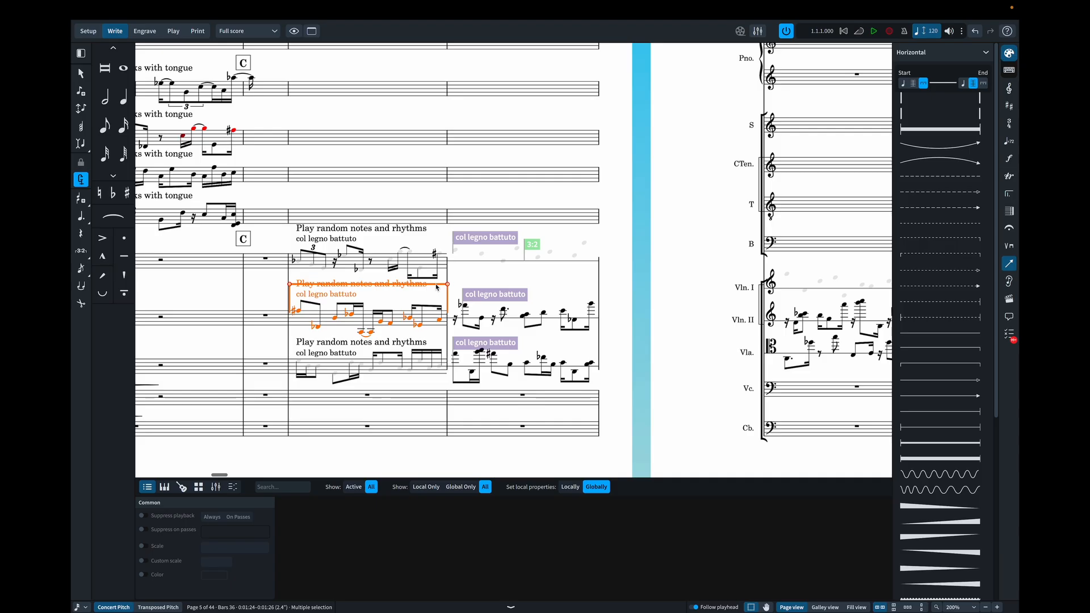
left_click(920, 100)
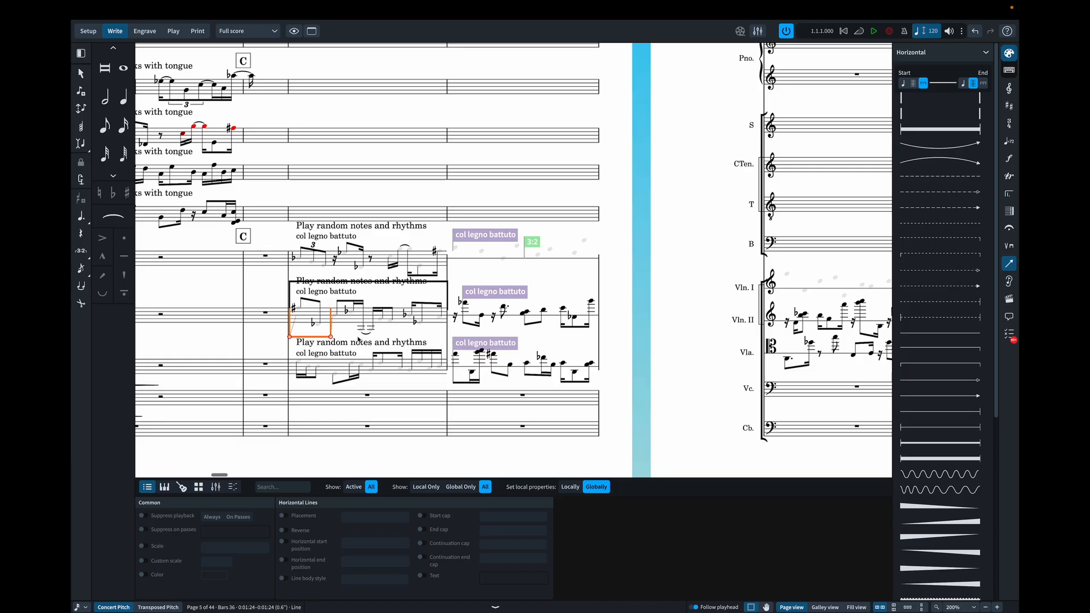
left_click_drag(359, 340, 451, 337)
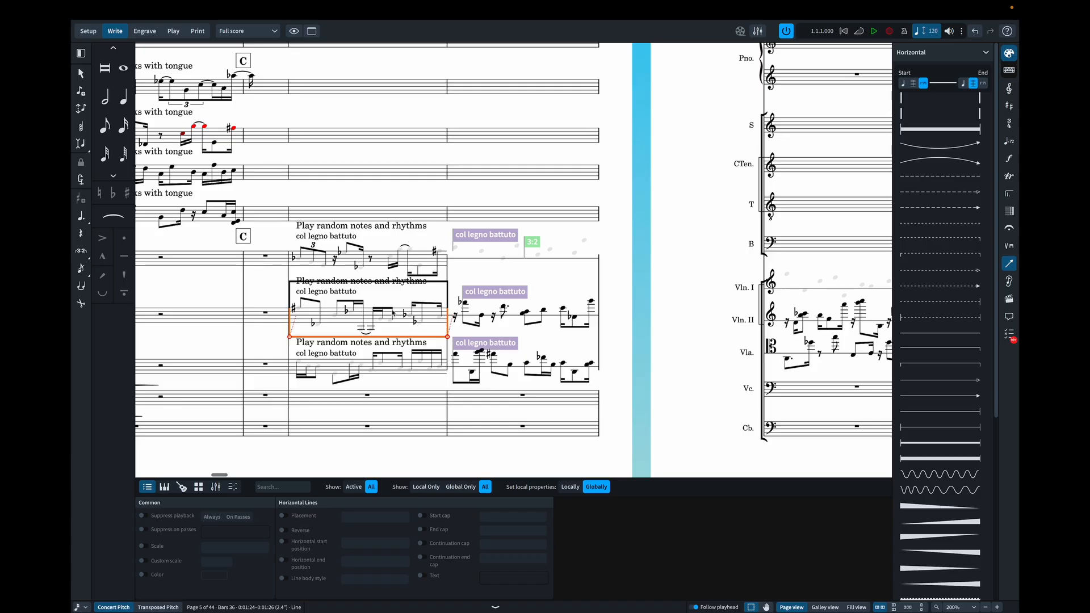
- Cut the wording "Play random notes and rhythms" out of Violin II's staff text at bar 36
scroll(361, 283, "left", 1)
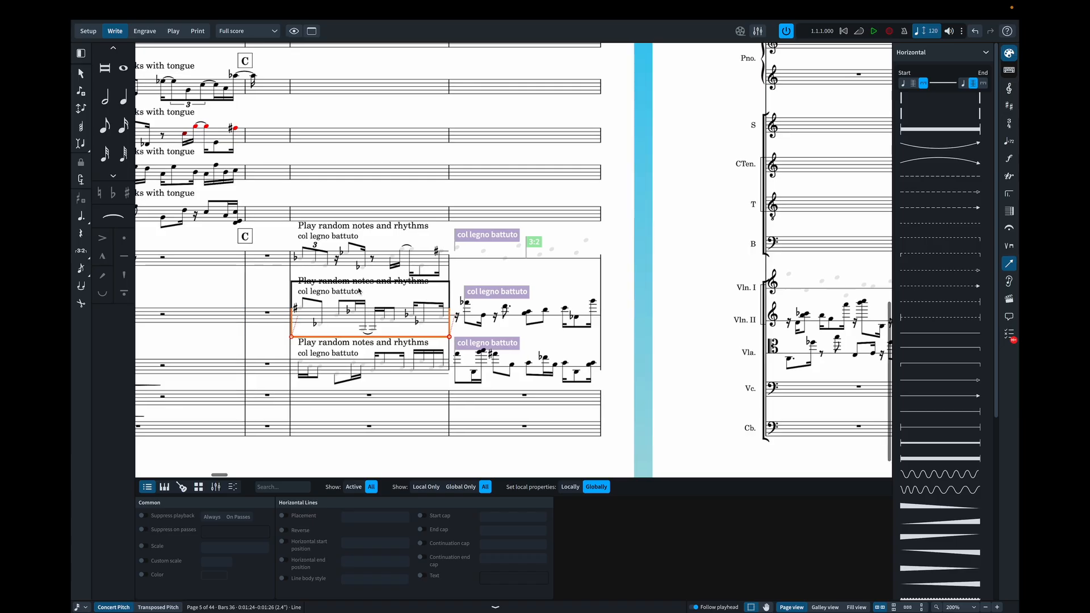
scroll(359, 286, "up", 1)
left_click(359, 285)
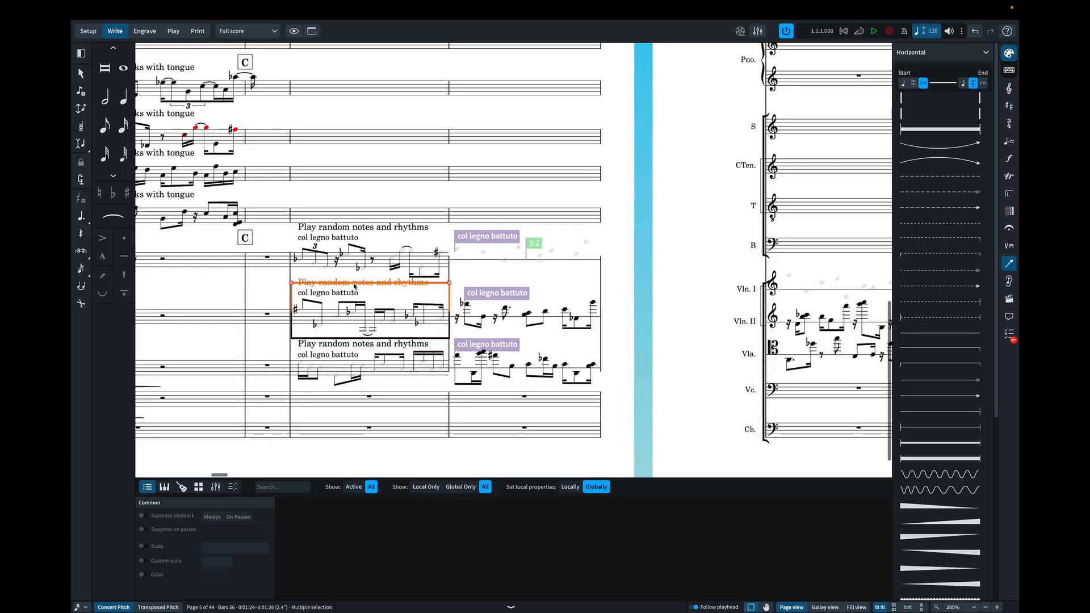
left_click(305, 283)
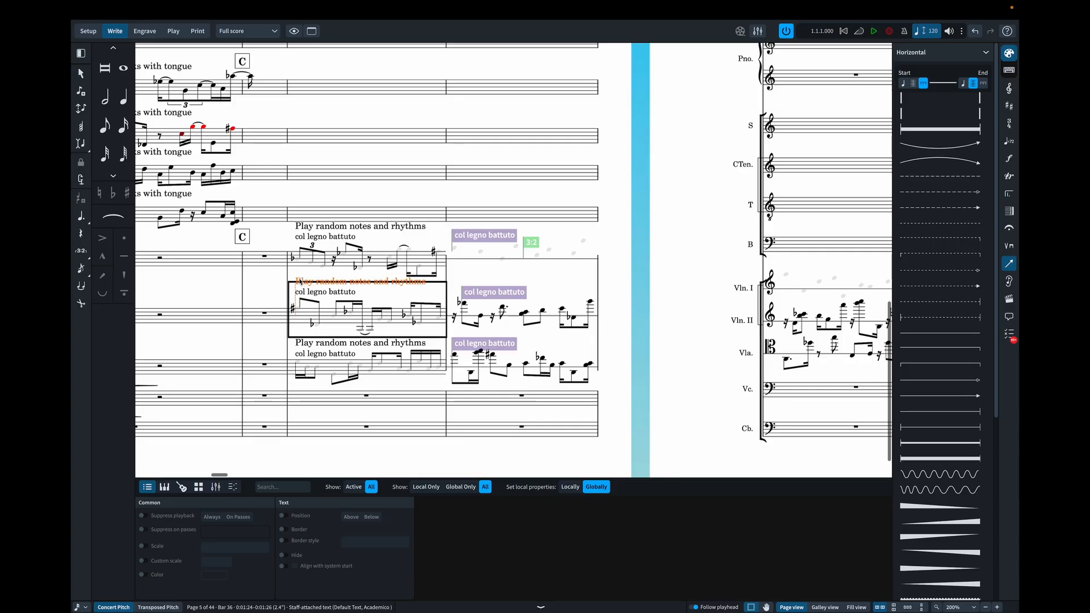
scroll(299, 282, "up", 1)
double_click(299, 282)
key("ctrl+c")
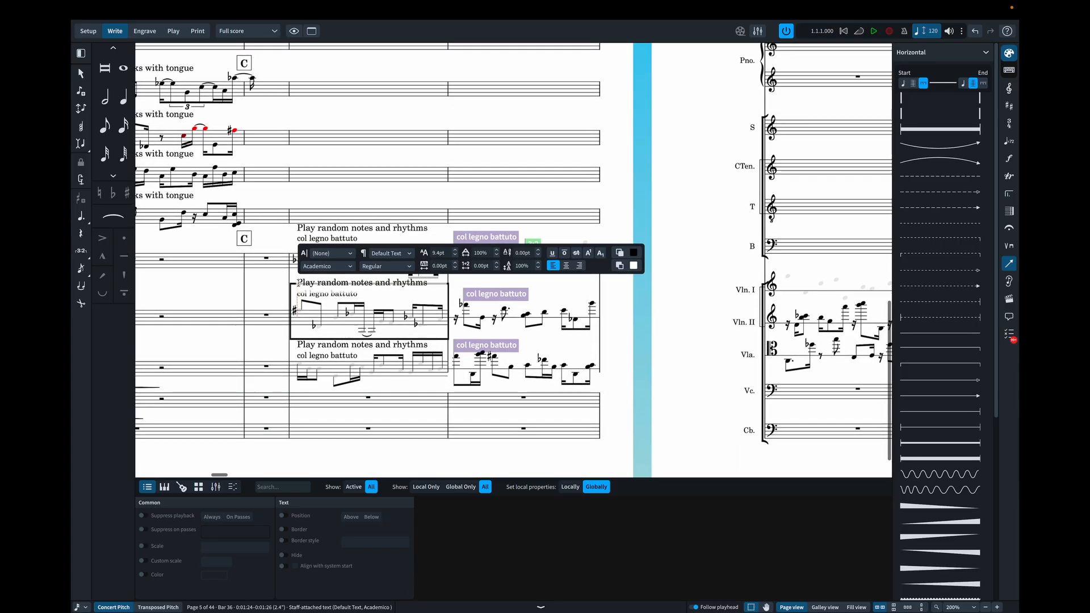
scroll(434, 282, "down", 1)
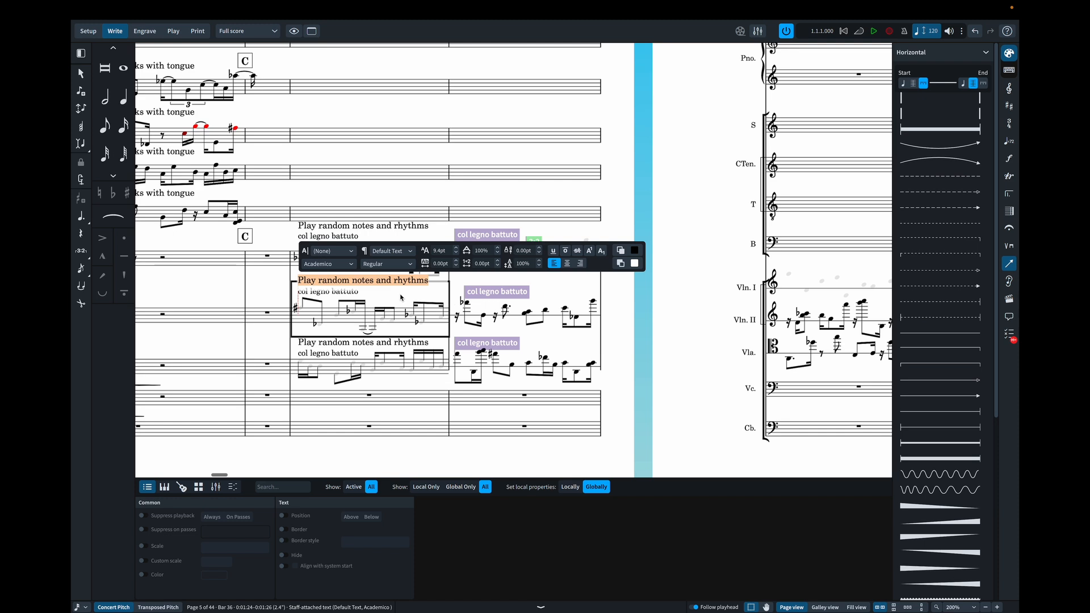
key("BackSpace")
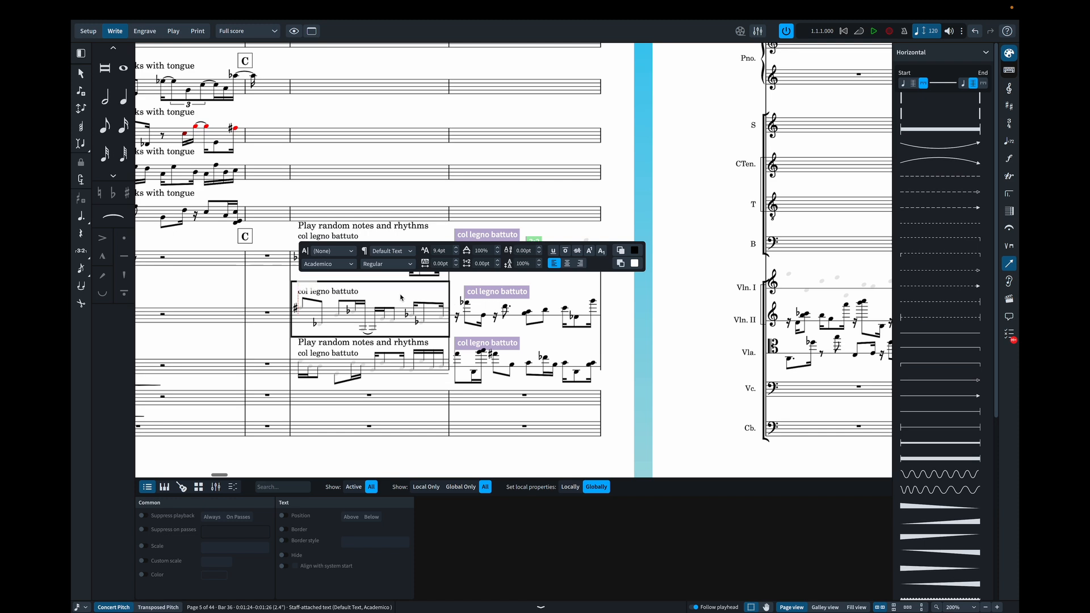
left_click(249, 292)
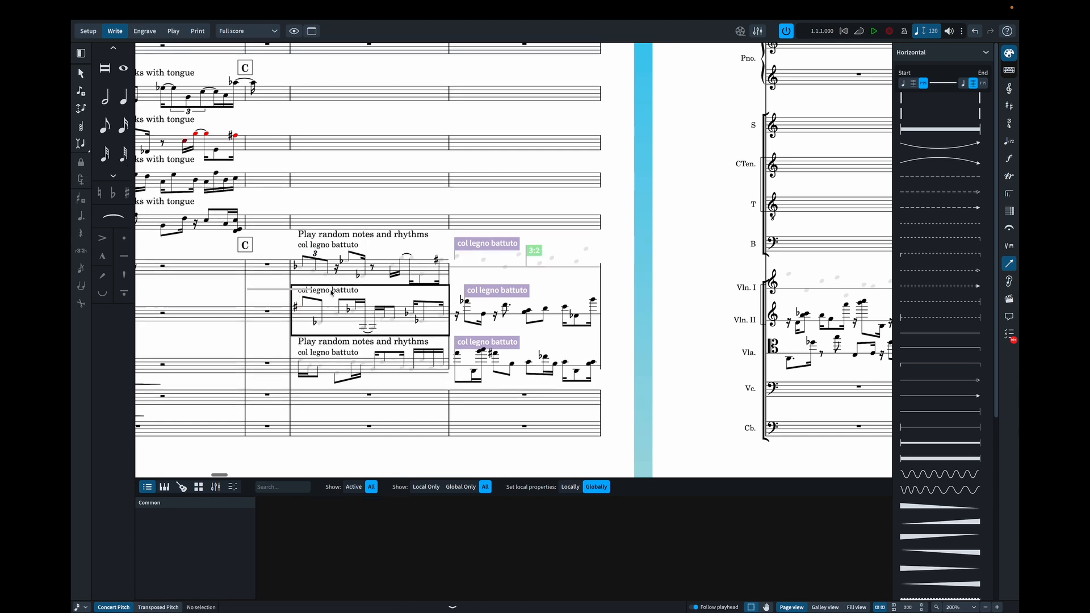
- Set the text of Violin II's Box Top line in bar 36 to "Play random notes and rhythms"
left_click(368, 287)
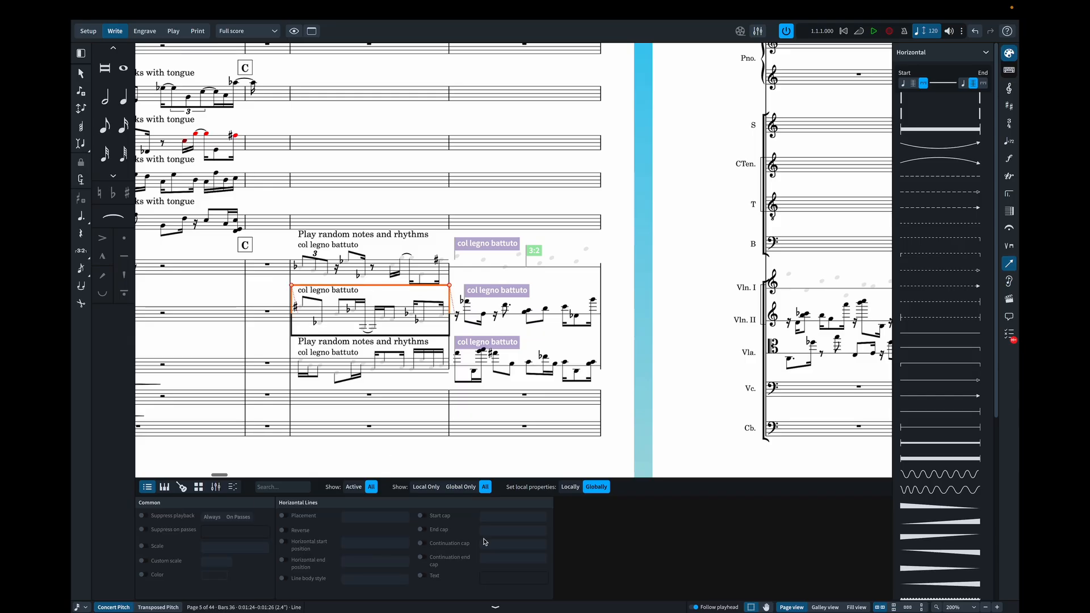
left_click(422, 575)
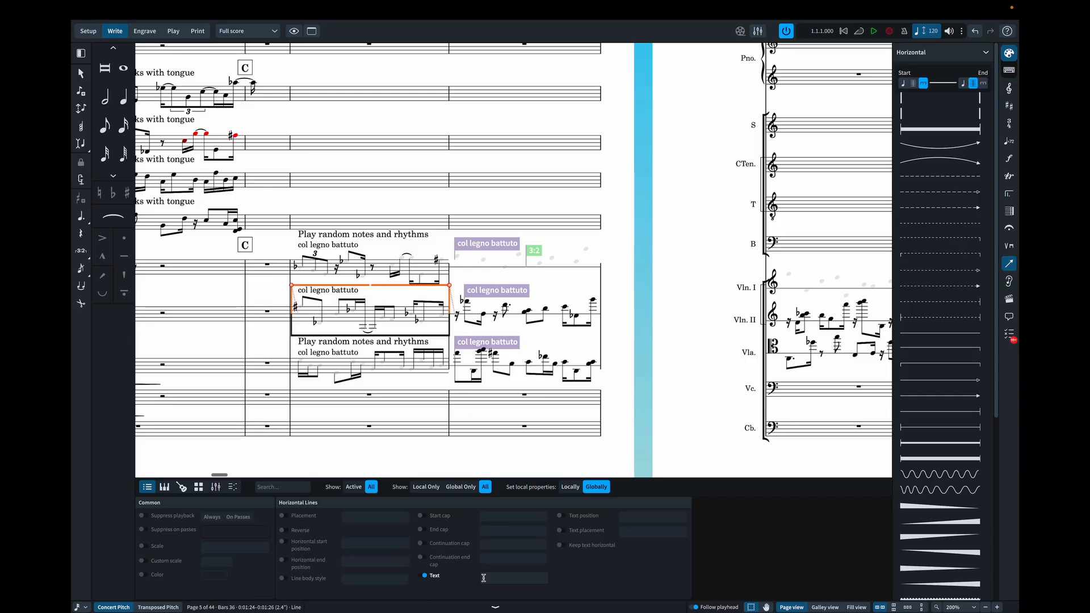
left_click(504, 578)
key("ctrl+v")
key("Return")
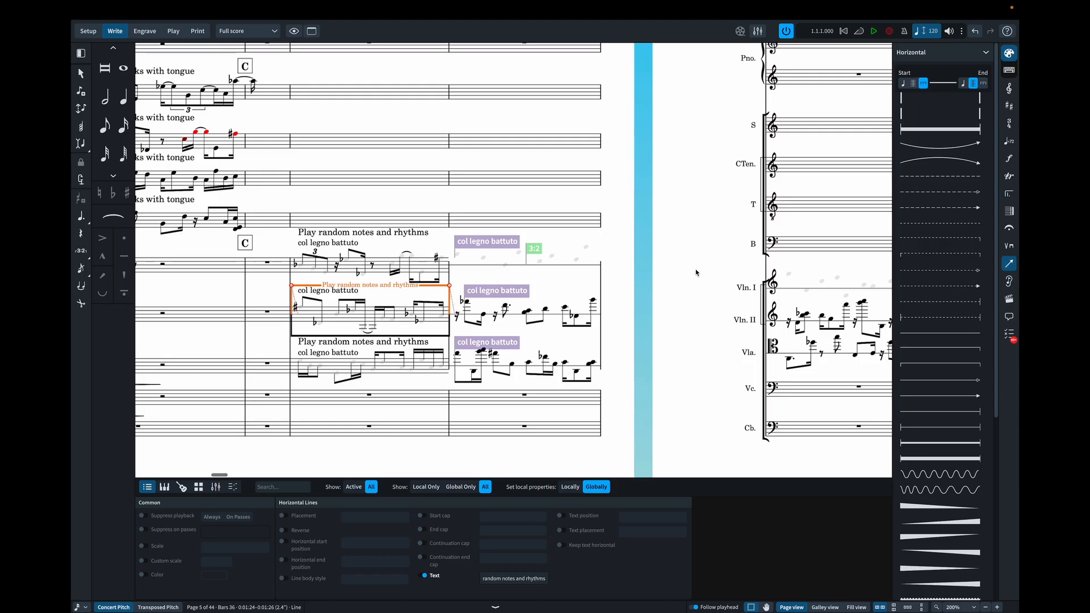
left_click(636, 277)
scroll(636, 276, "right", 3)
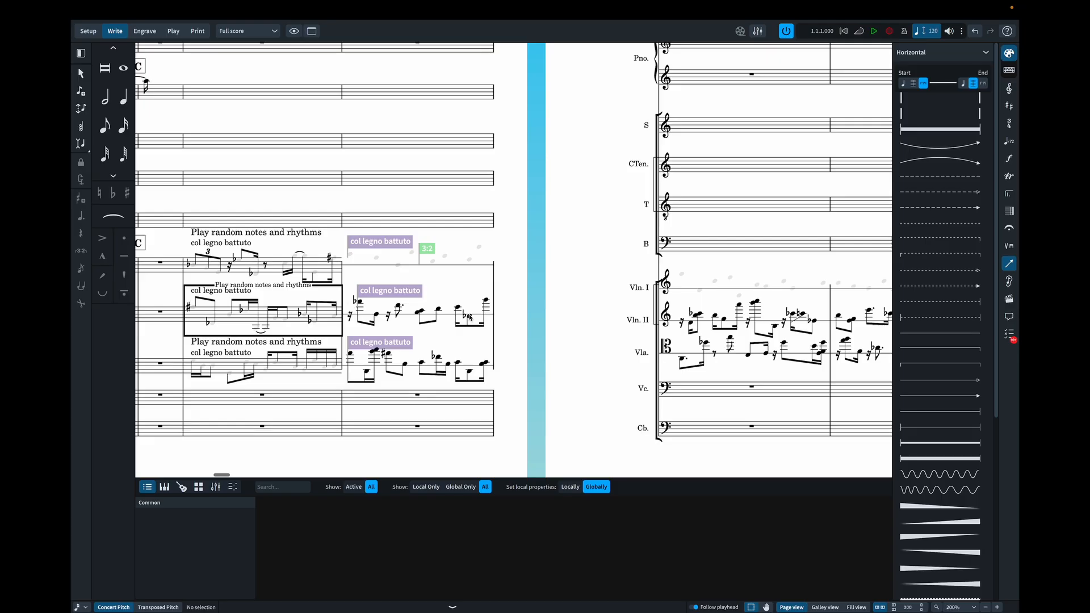
scroll(715, 313, "right", 15)
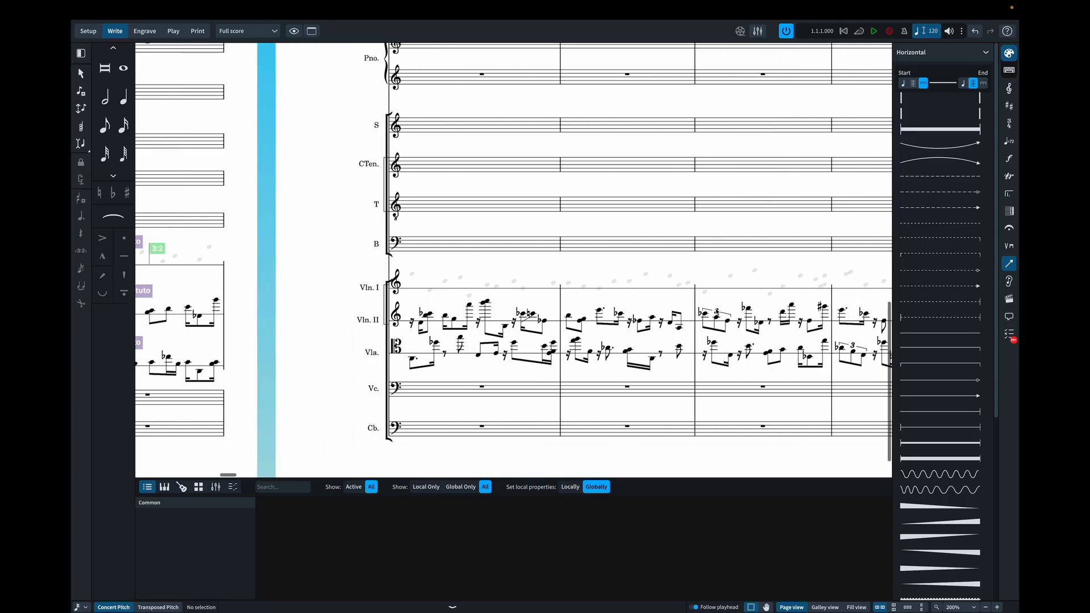
scroll(716, 312, "right", 15)
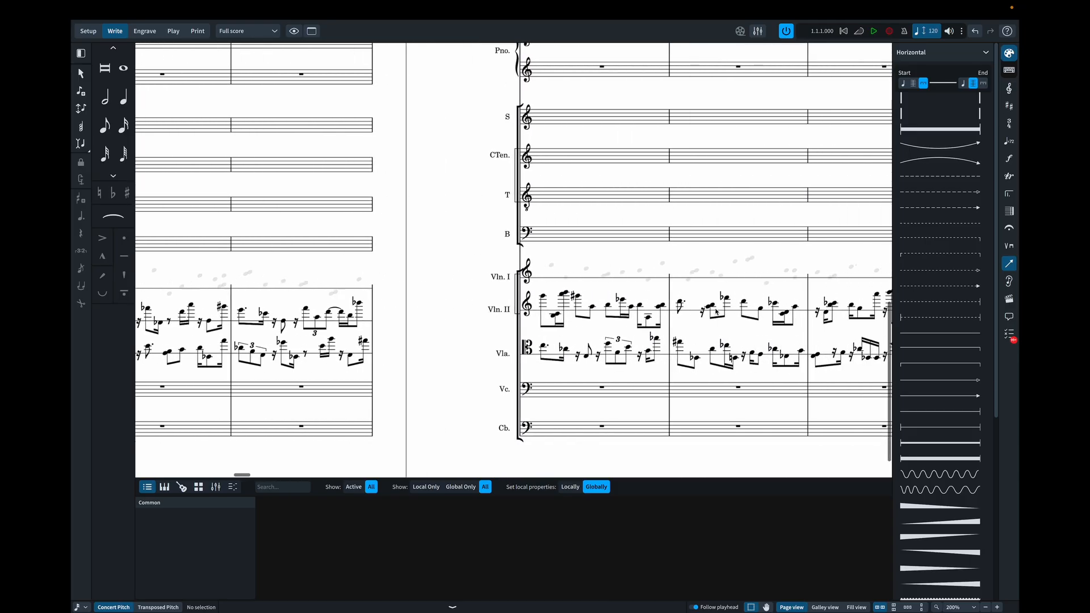
scroll(716, 312, "left", 15)
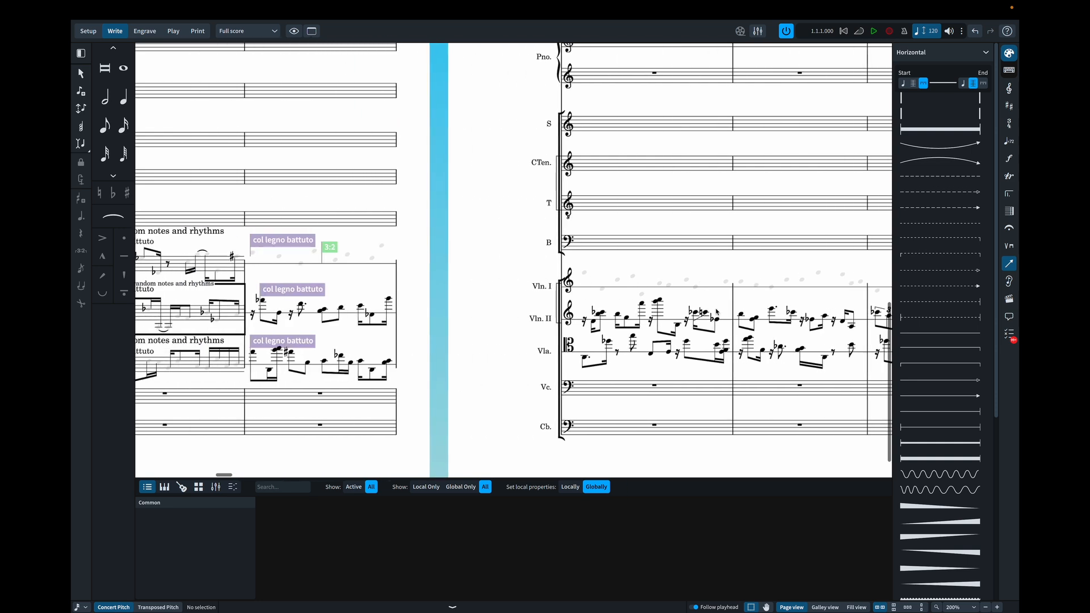
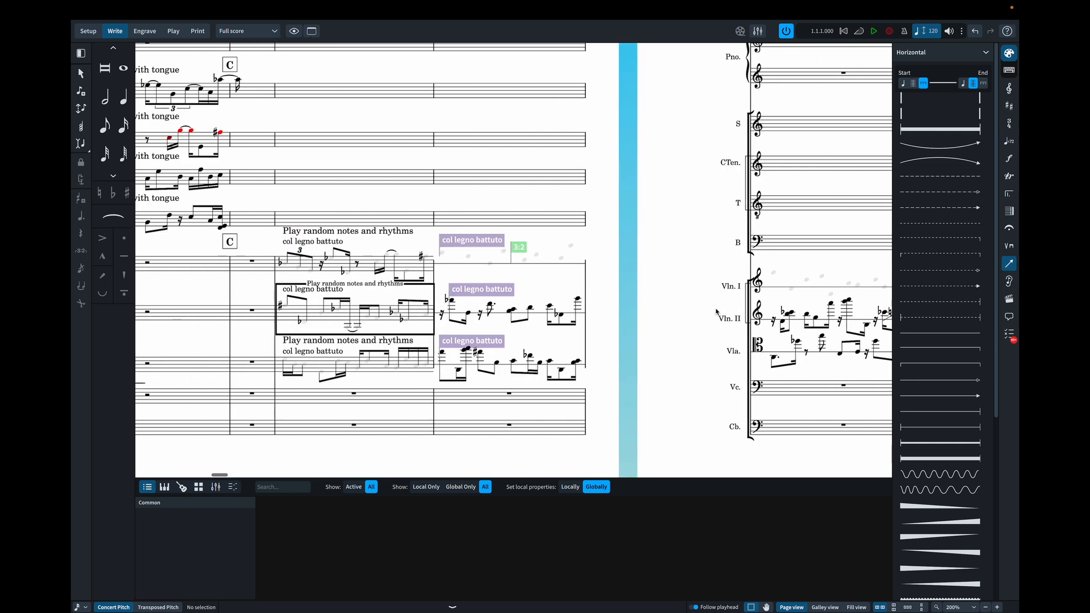
- Hide the stems and noteheads of all Violin II notes in bar 37
left_click(450, 300)
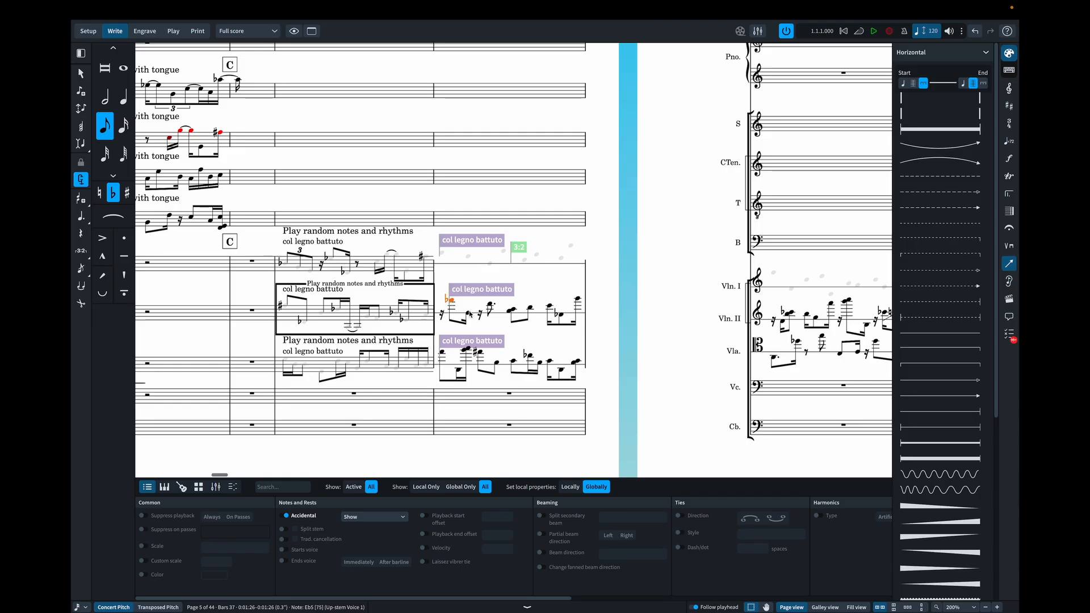
left_click(469, 313, "super")
left_click(489, 304, "super")
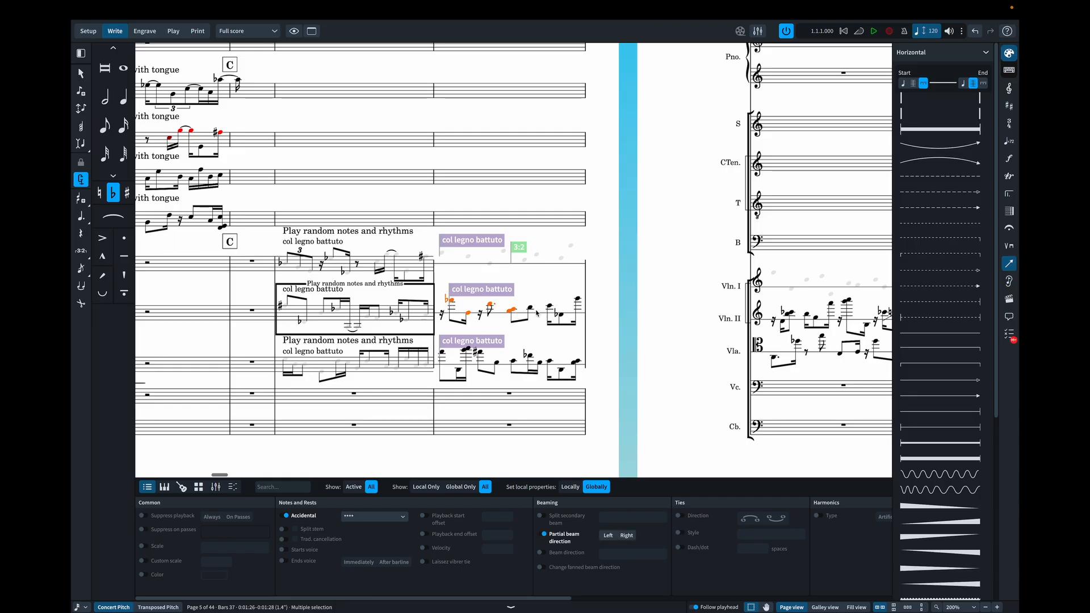
left_click(533, 309, "super")
left_click(550, 307, "super")
left_click(559, 314, "super")
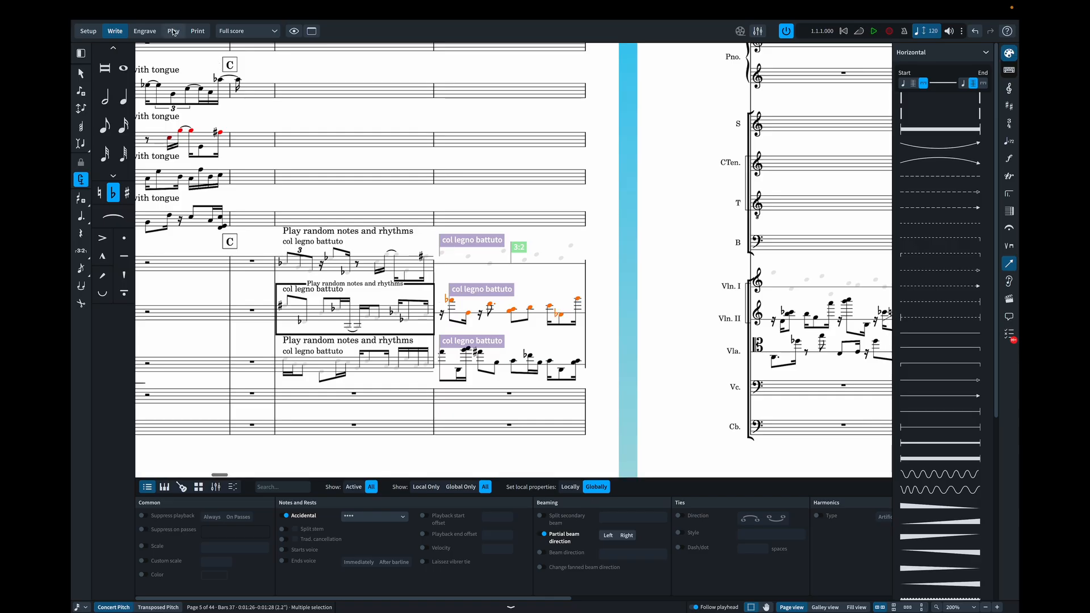
left_click(145, 31)
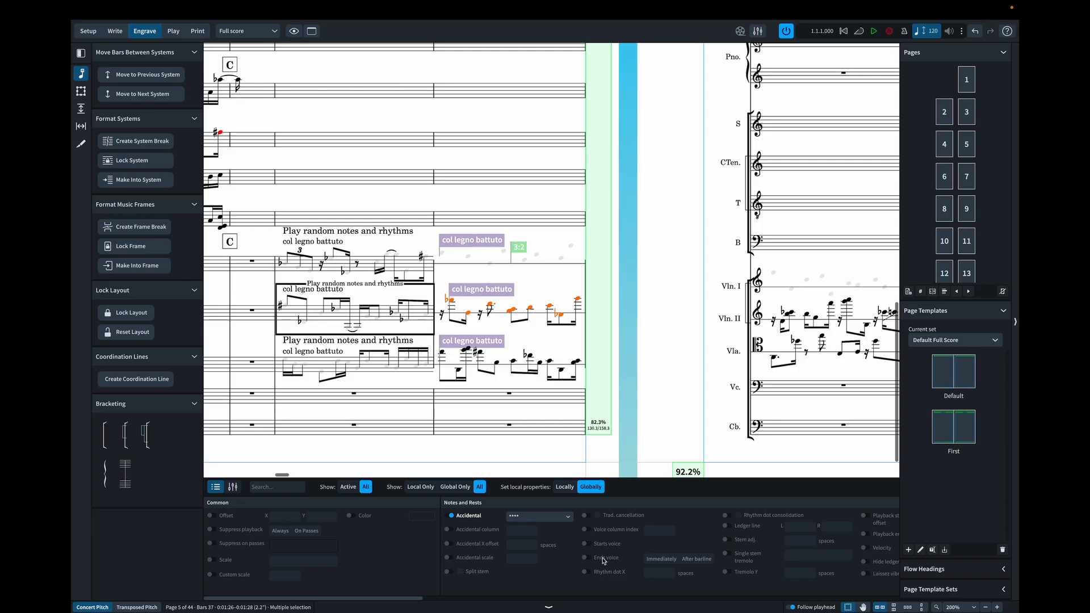
scroll(619, 559, "right", 3)
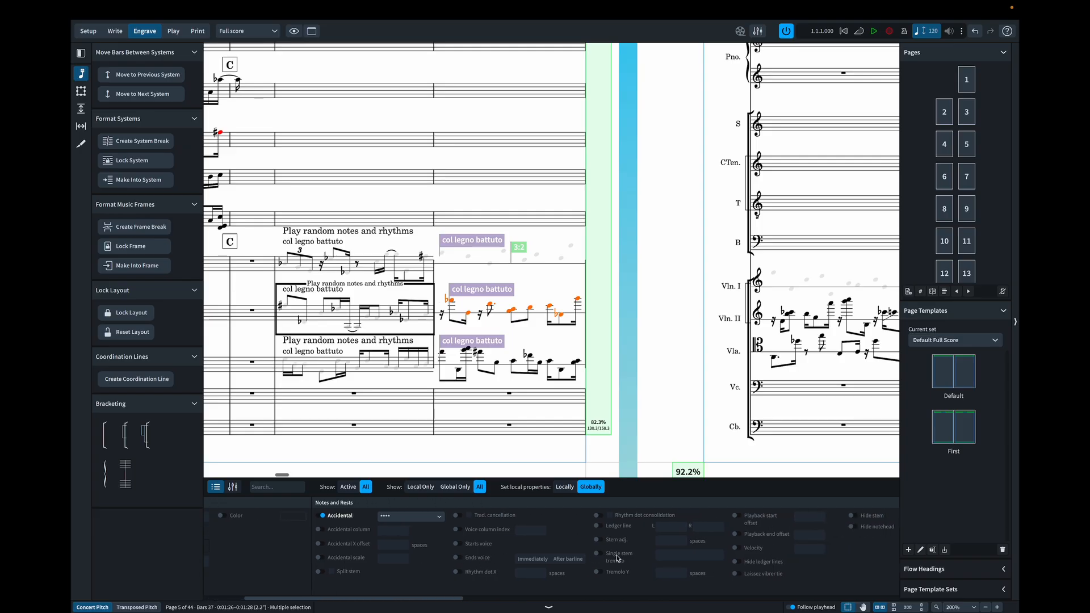
scroll(617, 559, "right", 10)
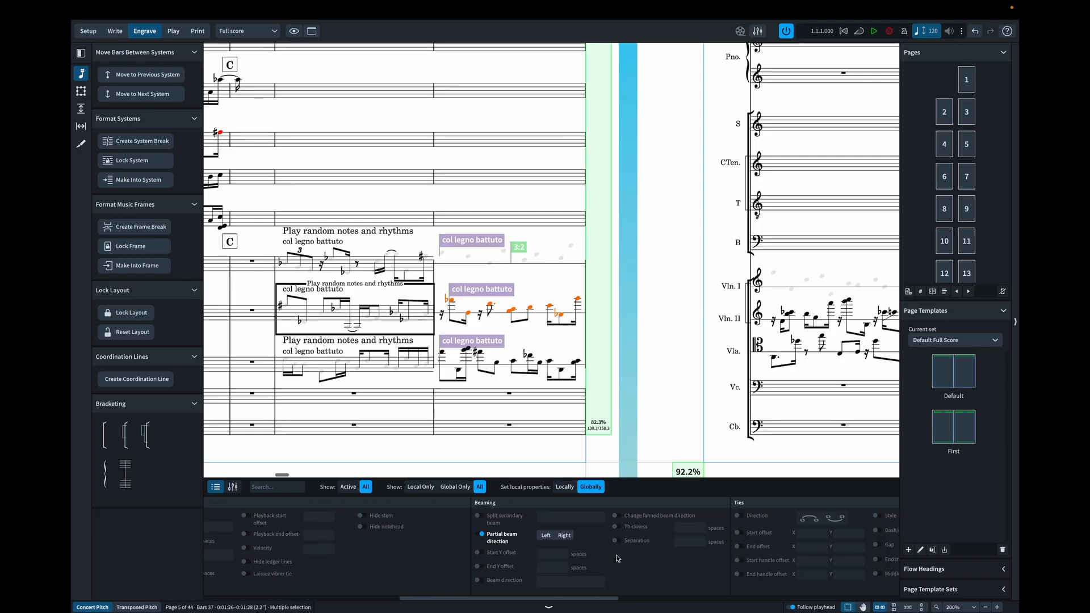
scroll(617, 559, "right", 3)
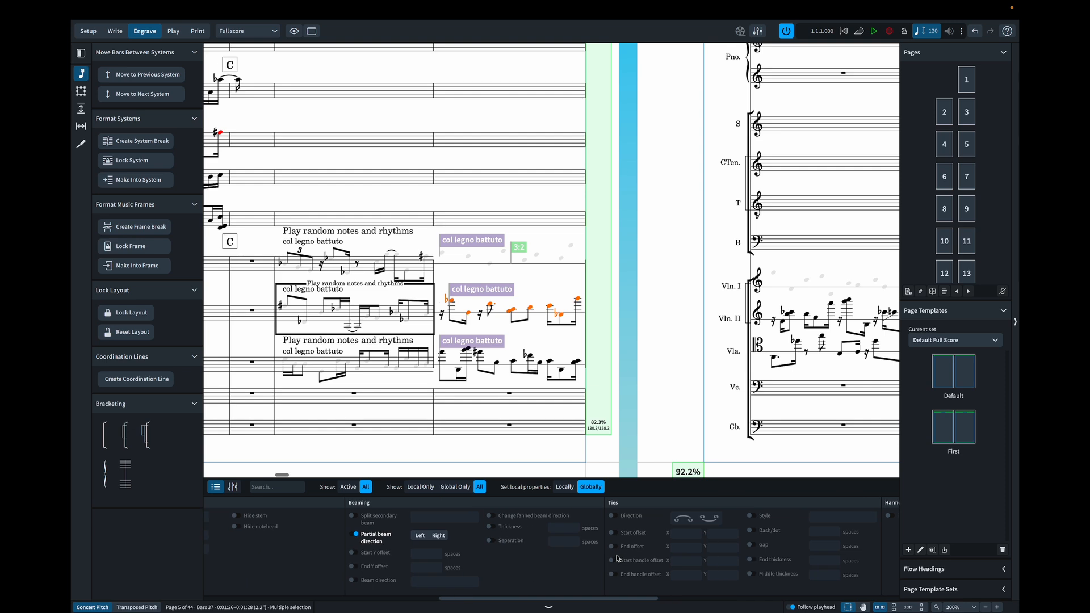
scroll(617, 558, "left", 7)
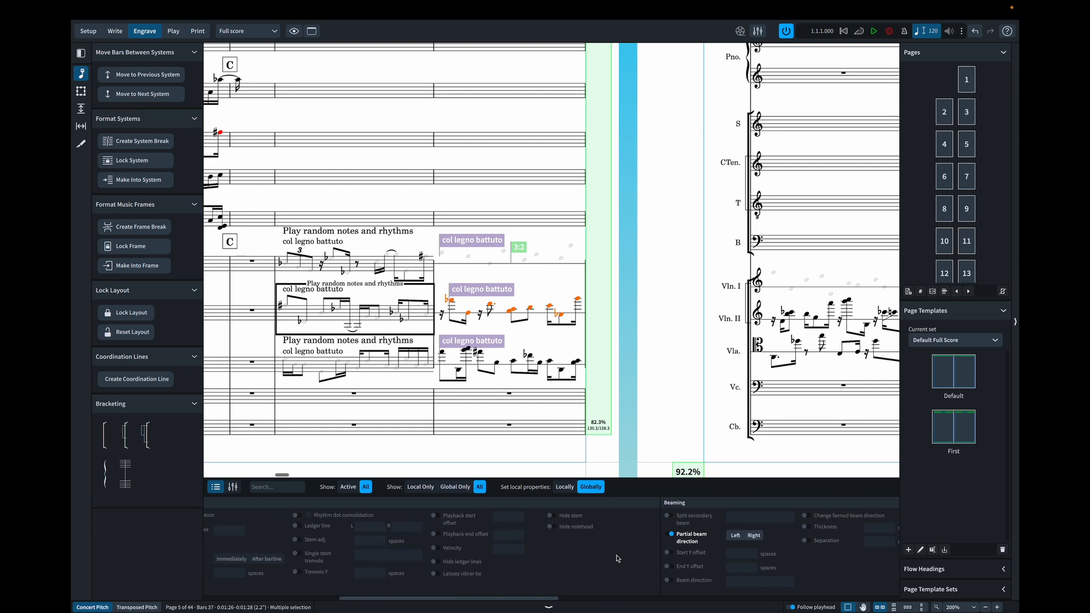
left_click(551, 516)
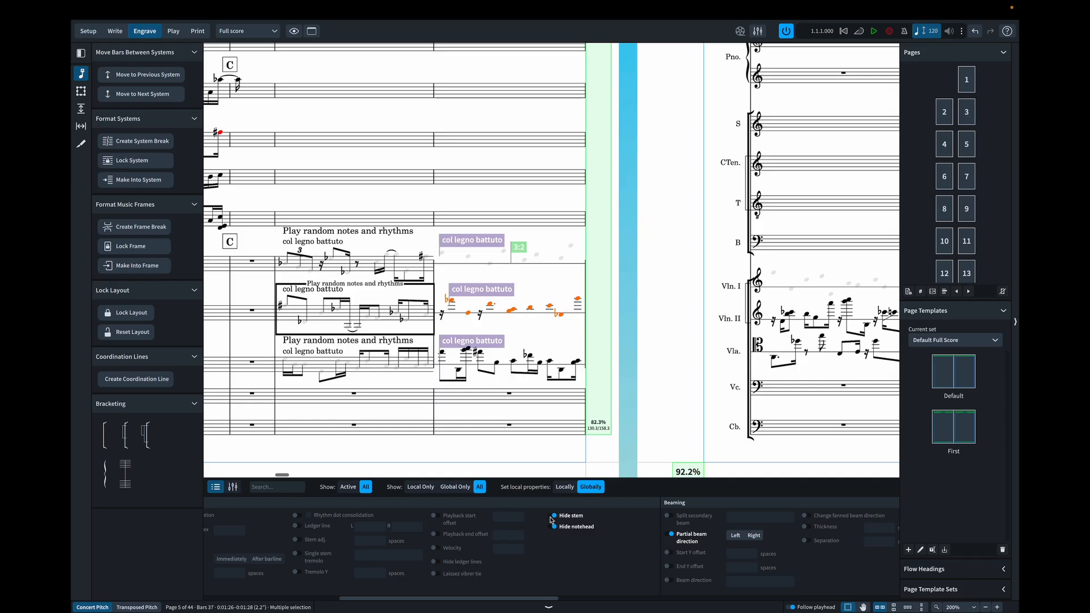
- Hide the ledger lines and accidentals of the selected Violin II notes in bar 37
left_click(433, 562)
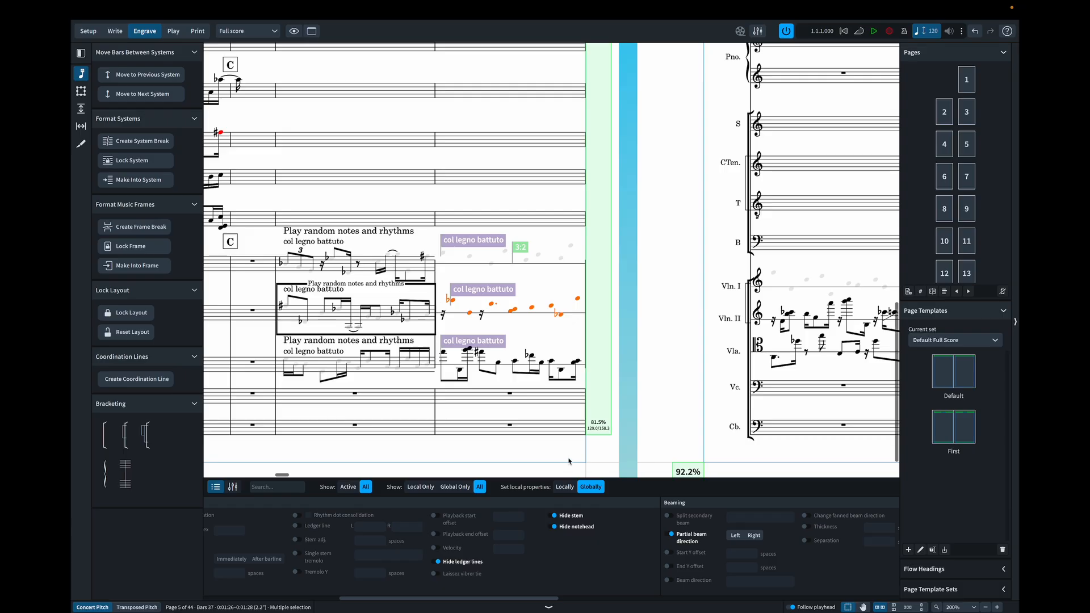
scroll(463, 539, "left", 5)
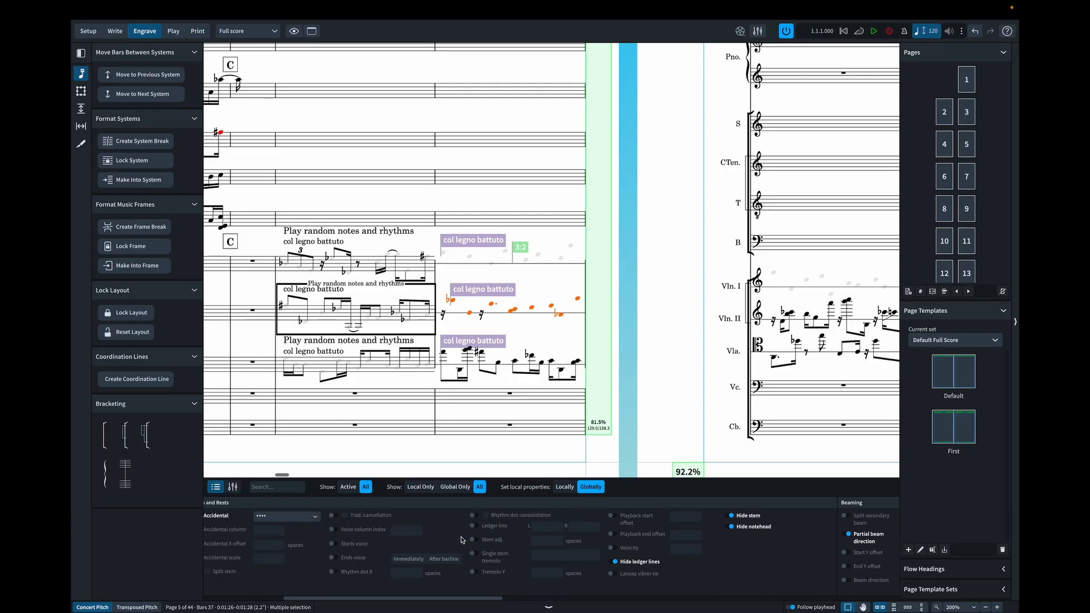
left_click(344, 516)
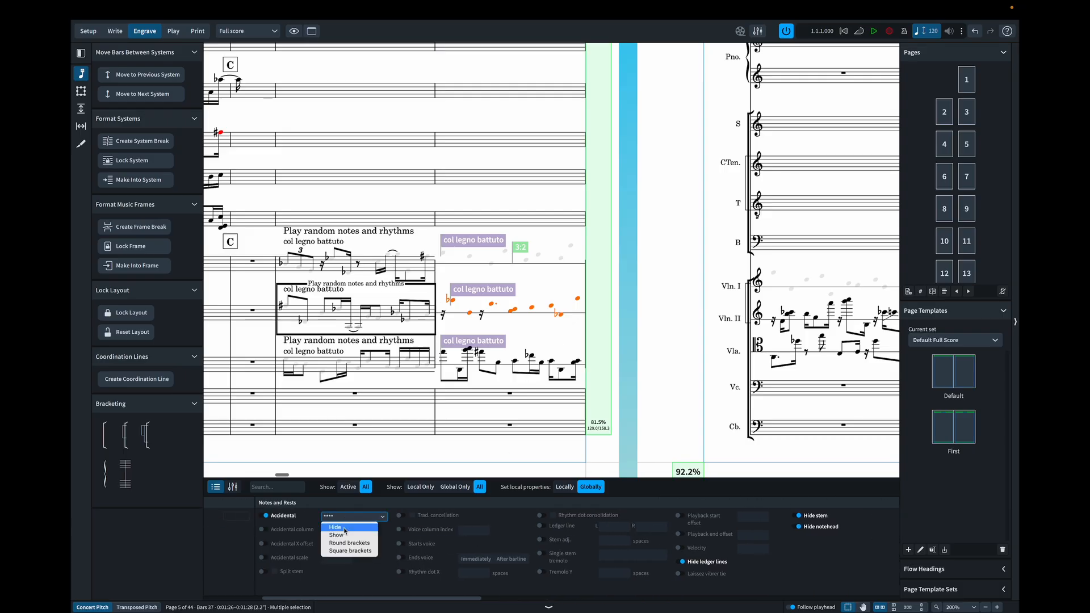
left_click(343, 528)
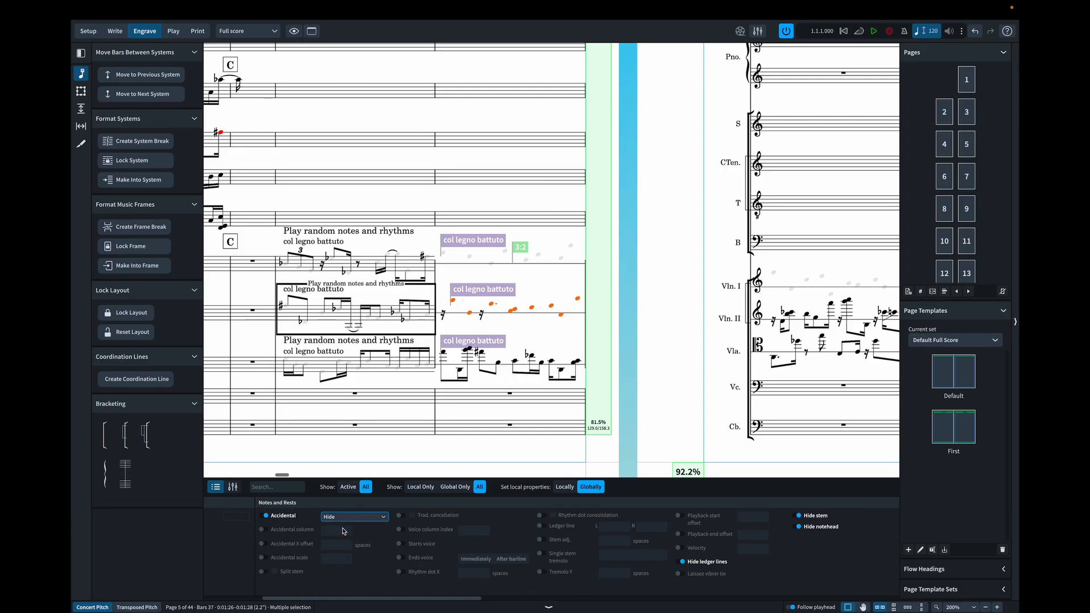
left_click(565, 335)
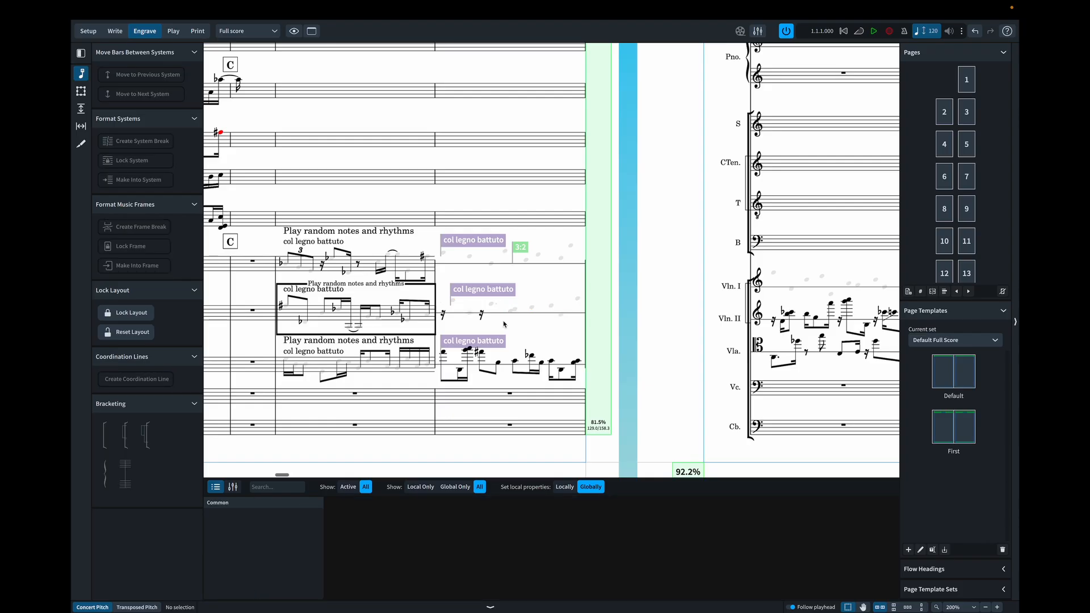
- Make both Violin II rests in bar 37 fully transparent through their color property
left_click(481, 319)
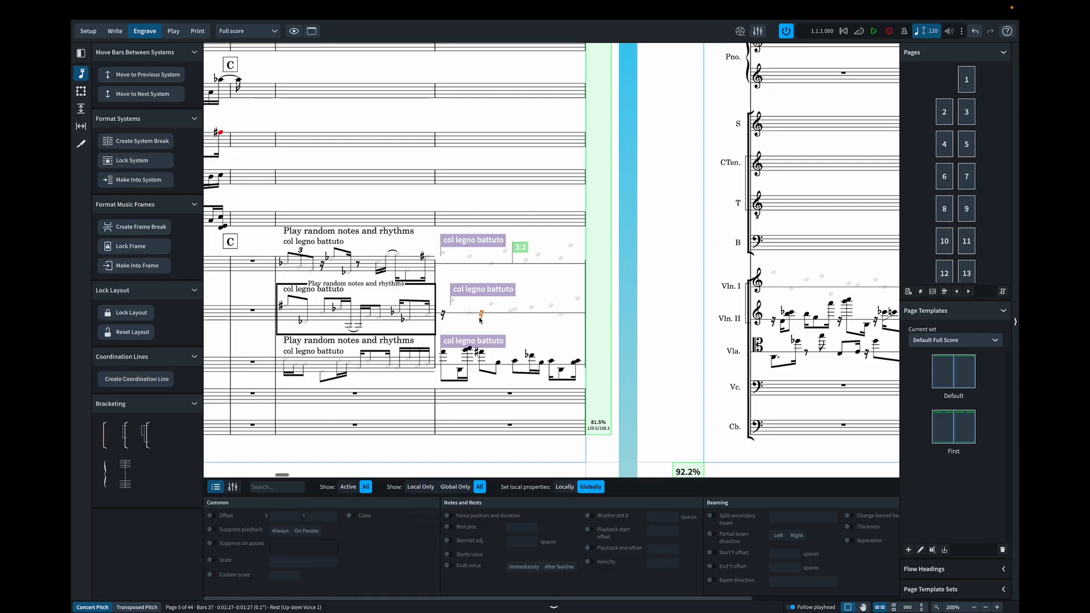
left_click(443, 316, "shift")
left_click(353, 516)
left_click(420, 518)
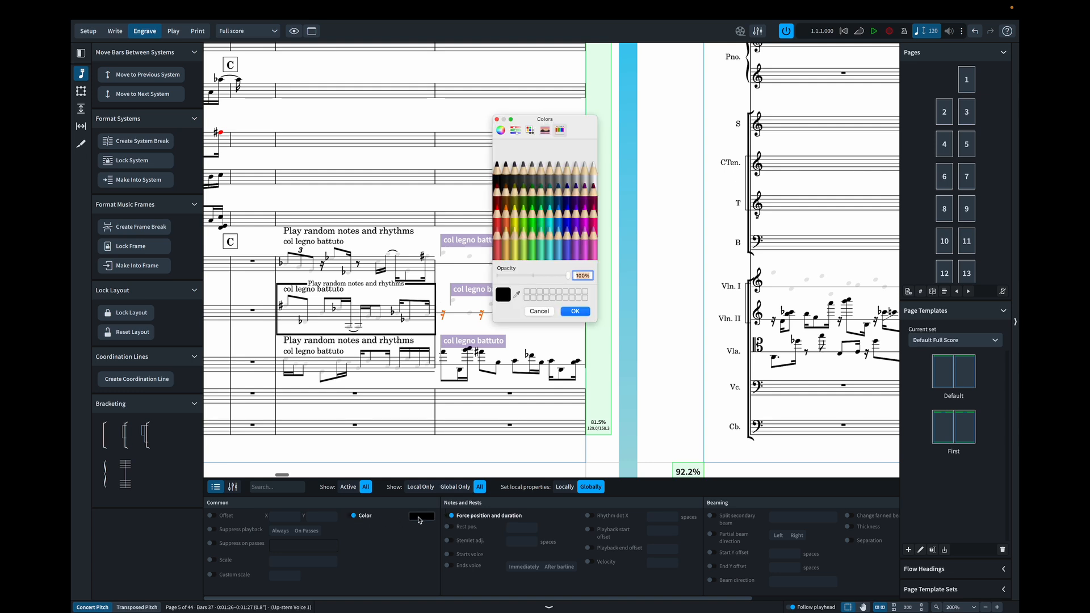
left_click_drag(569, 277, 475, 282)
left_click(575, 311)
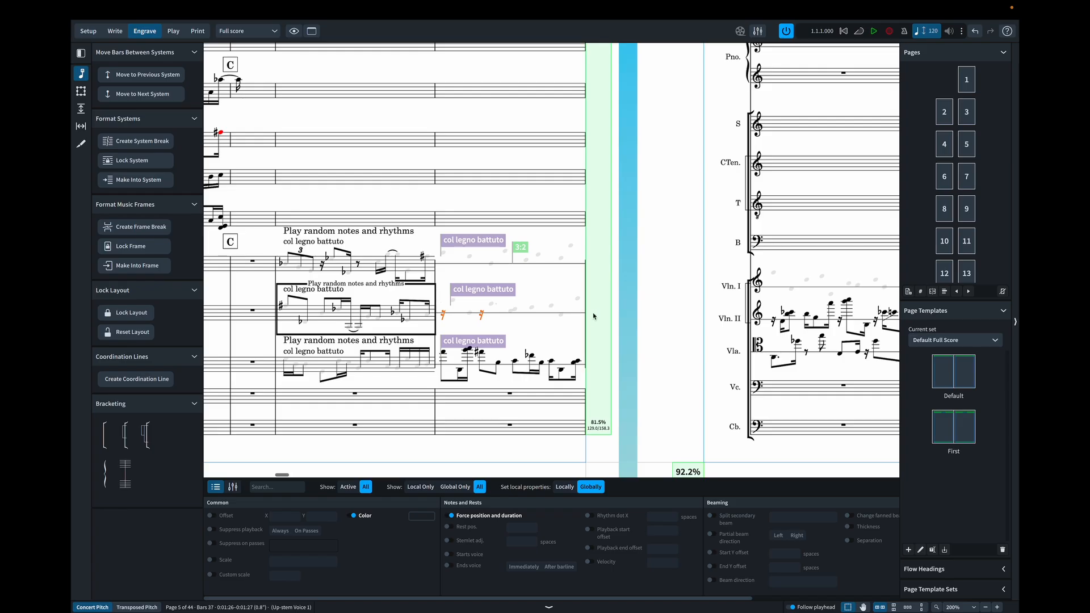
left_click(599, 315)
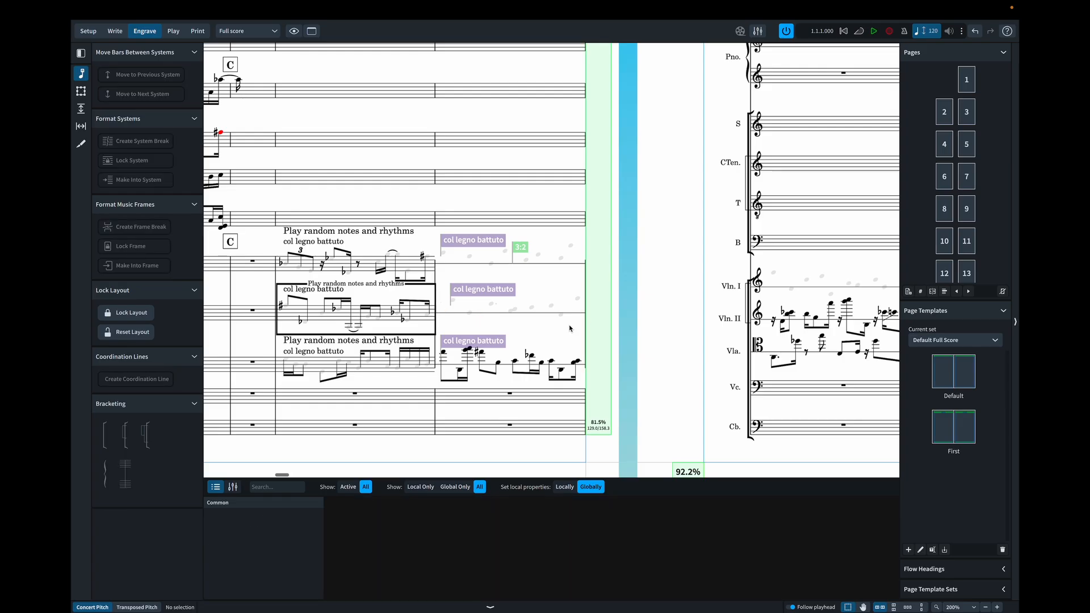
- Add a Box Top and a Box Bottom line around all of Violin I's bar 36 notes, reaching the barline
scroll(570, 328, "right", 3)
scroll(569, 328, "right", 10)
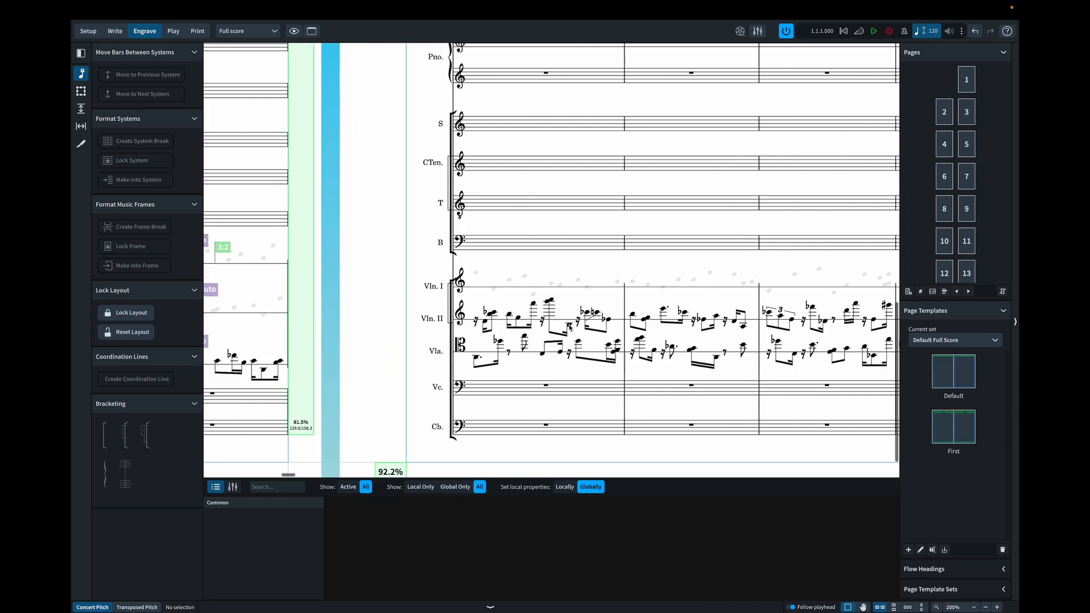
scroll(570, 328, "right", 12)
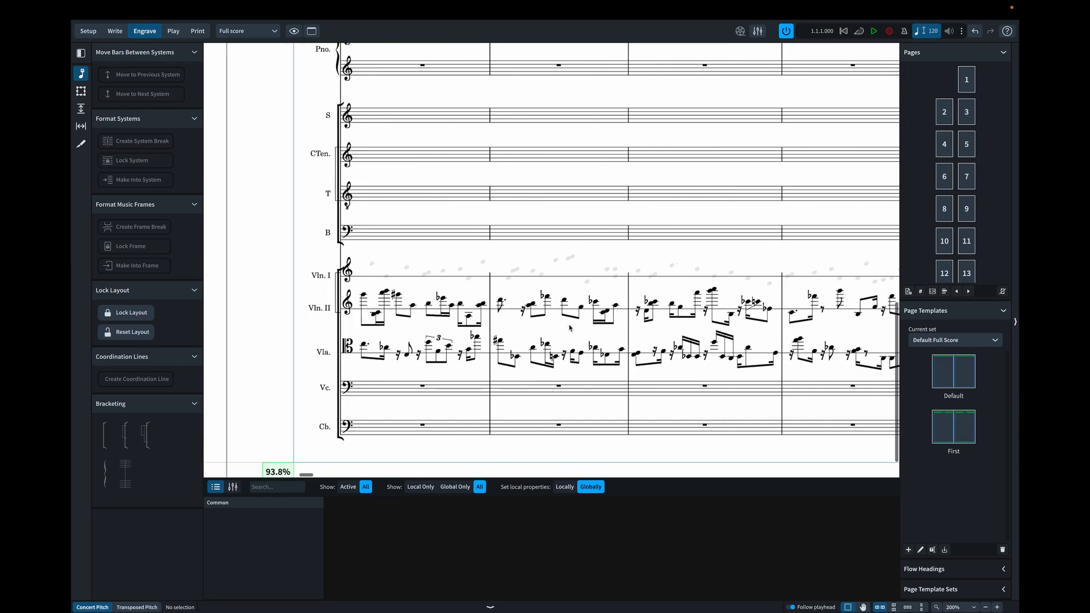
scroll(570, 328, "left", 10)
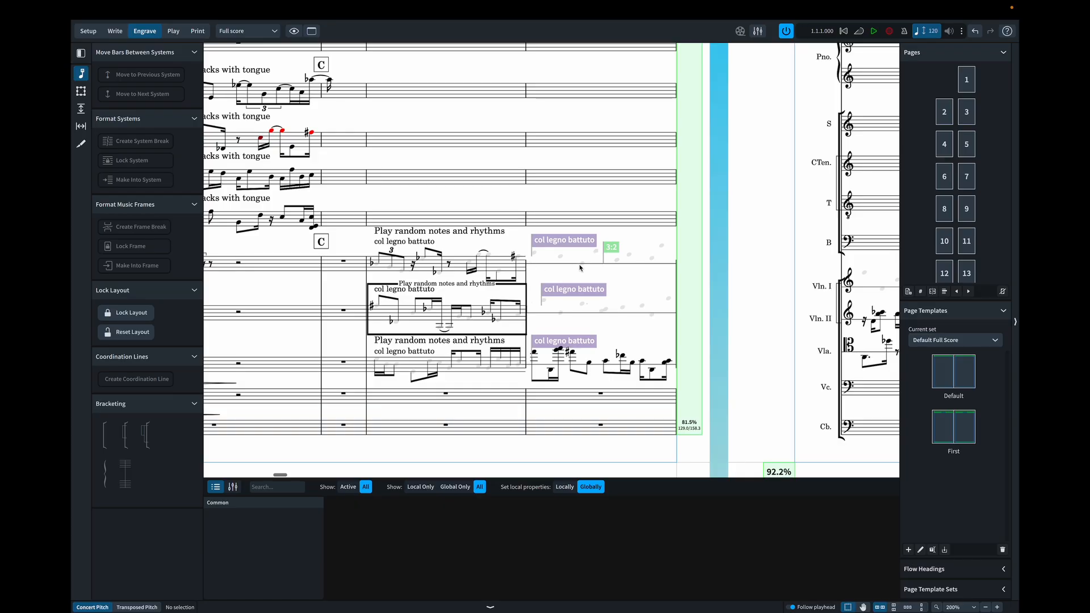
left_click(374, 262)
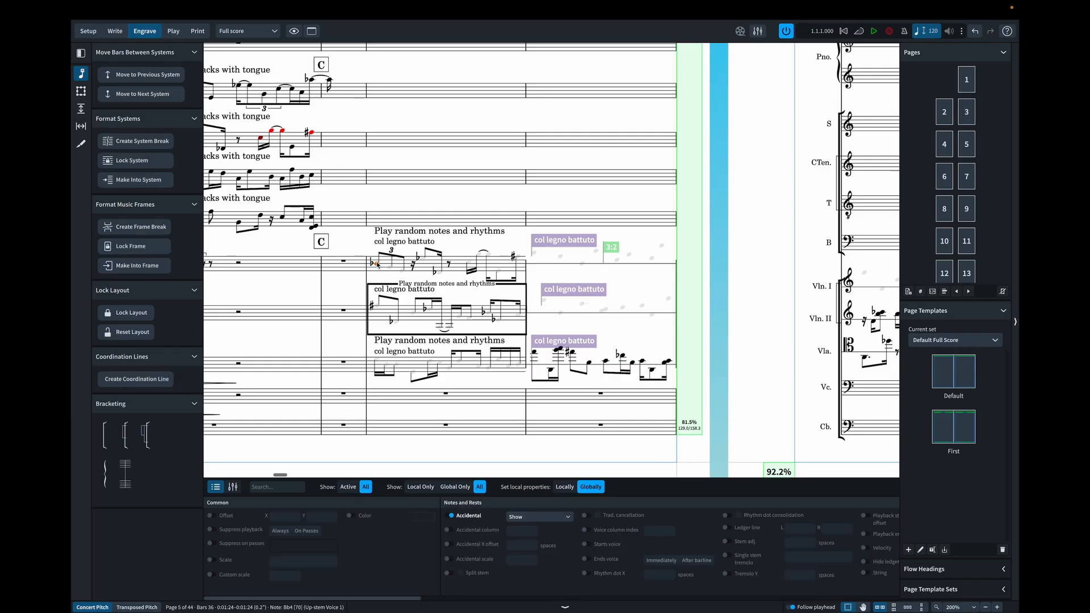
left_click_drag(370, 250, 525, 280)
left_click(115, 30)
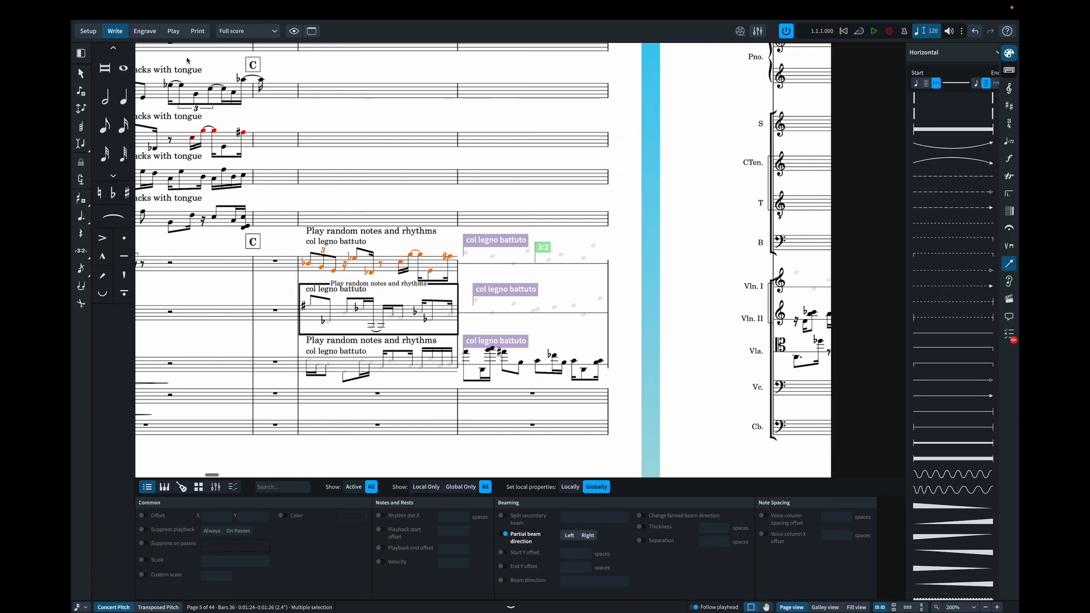
left_click(926, 117)
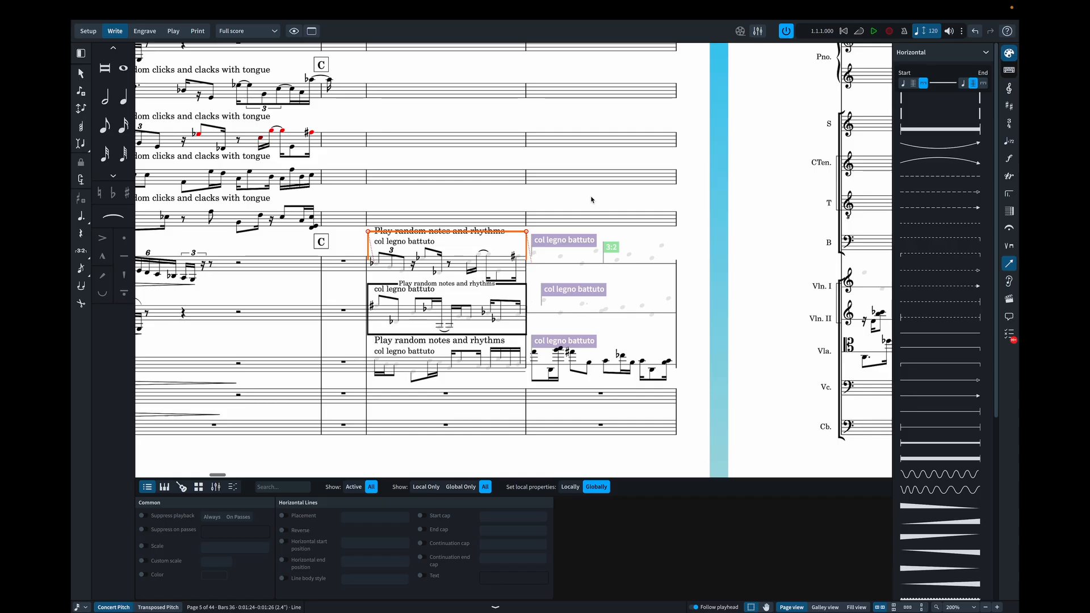
key("Escape")
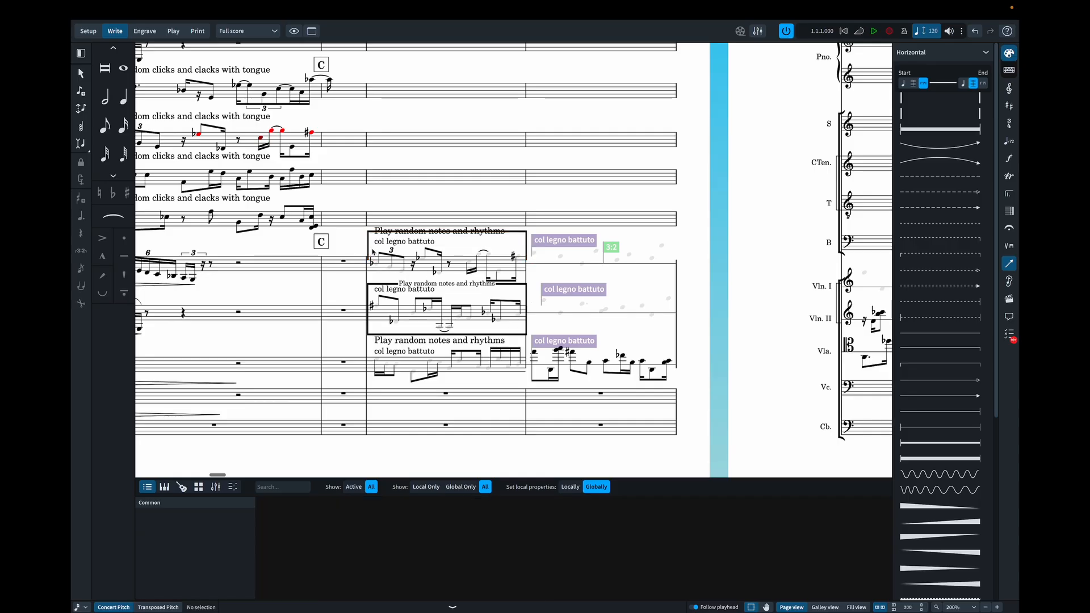
left_click_drag(372, 252, 519, 287)
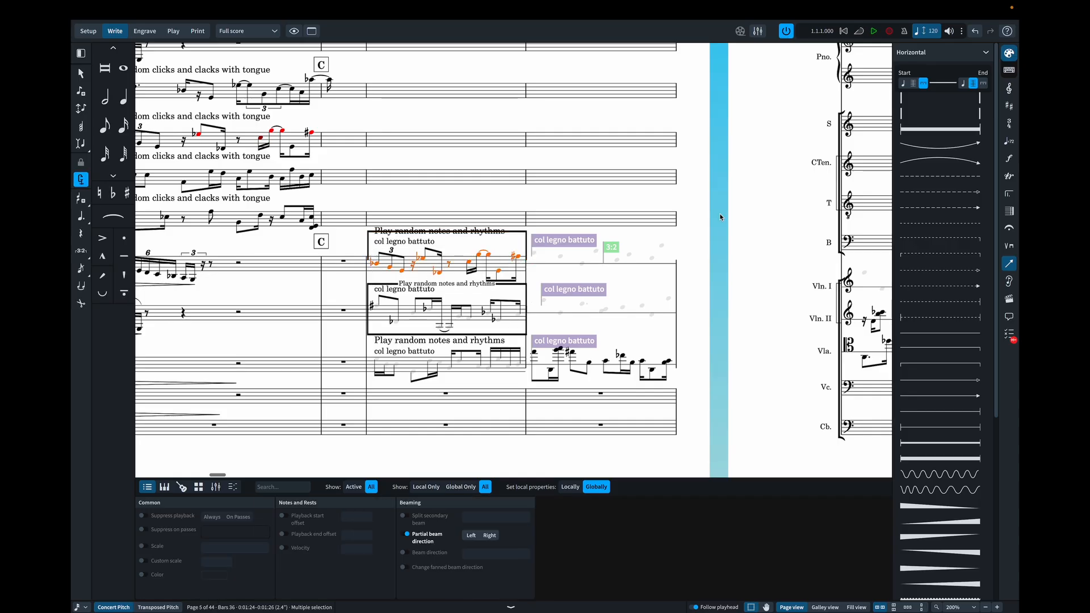
left_click(937, 102)
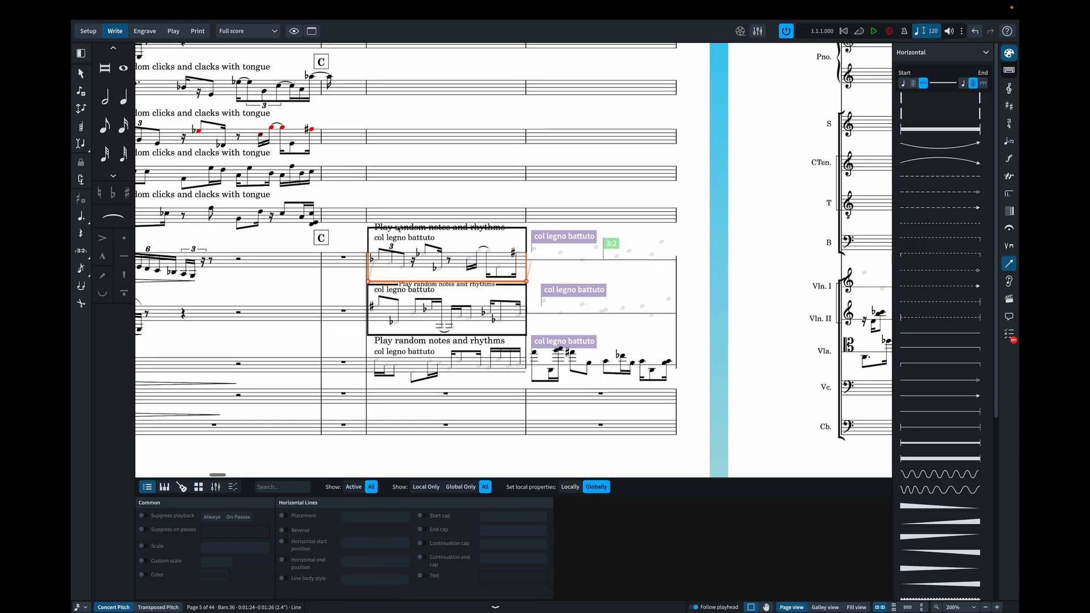
- Delete Violin I's bar 36 staff text and set its Box Top line's text to "Play random notes and rhythms"
left_click(377, 226)
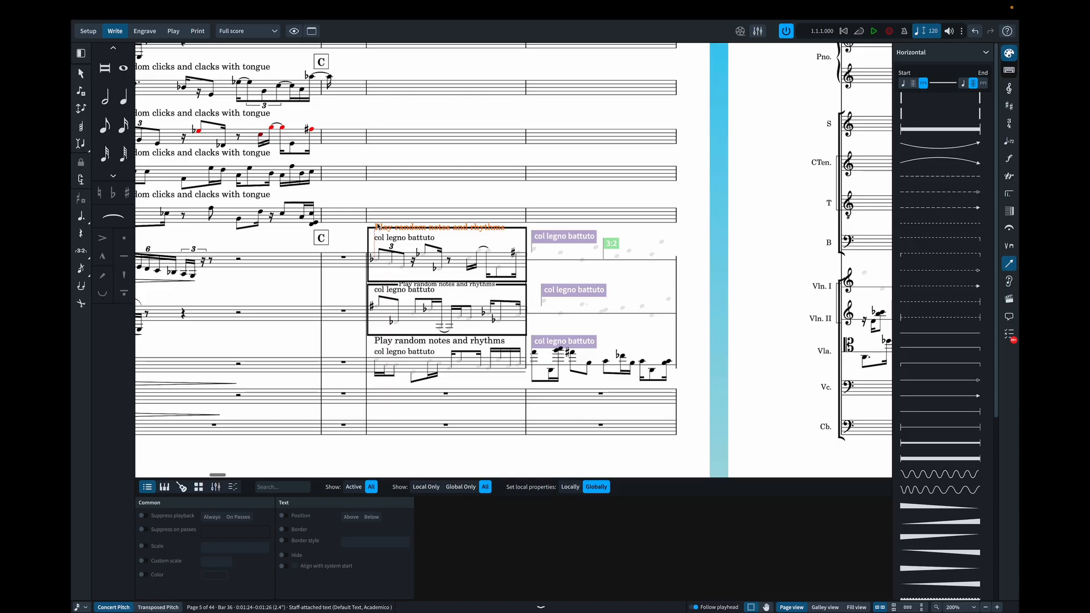
key("Delete")
left_click(399, 232)
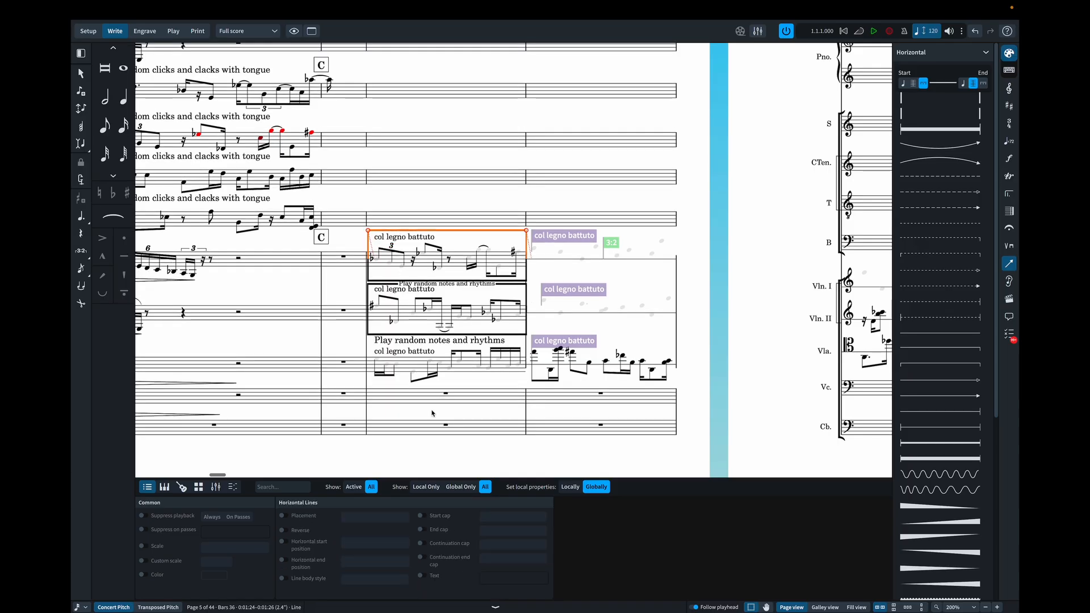
left_click(423, 576)
left_click(529, 577)
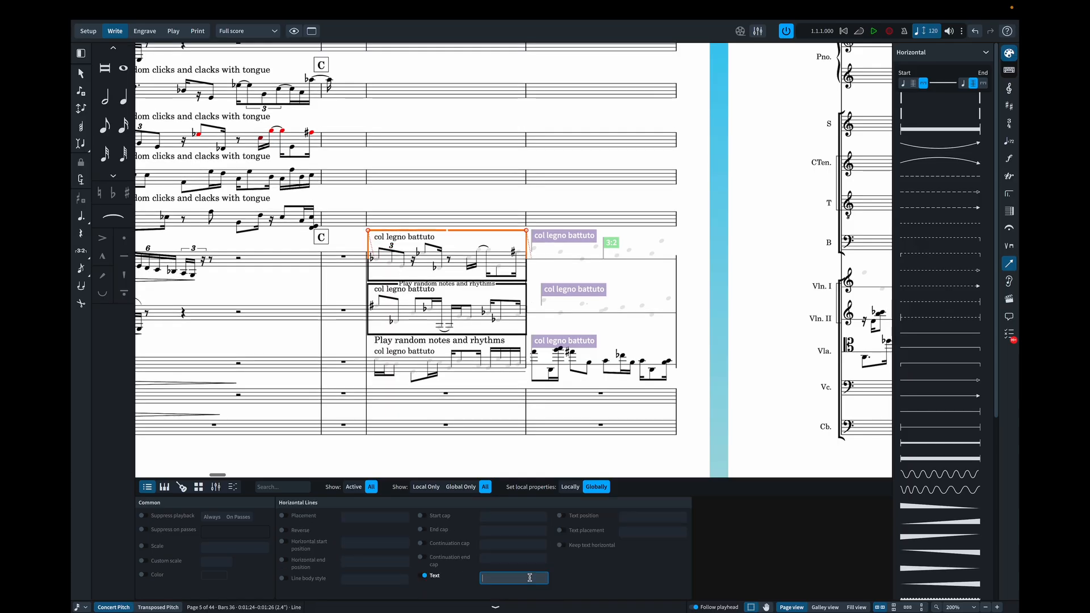
type("Play random notes and rhythms")
key("Return")
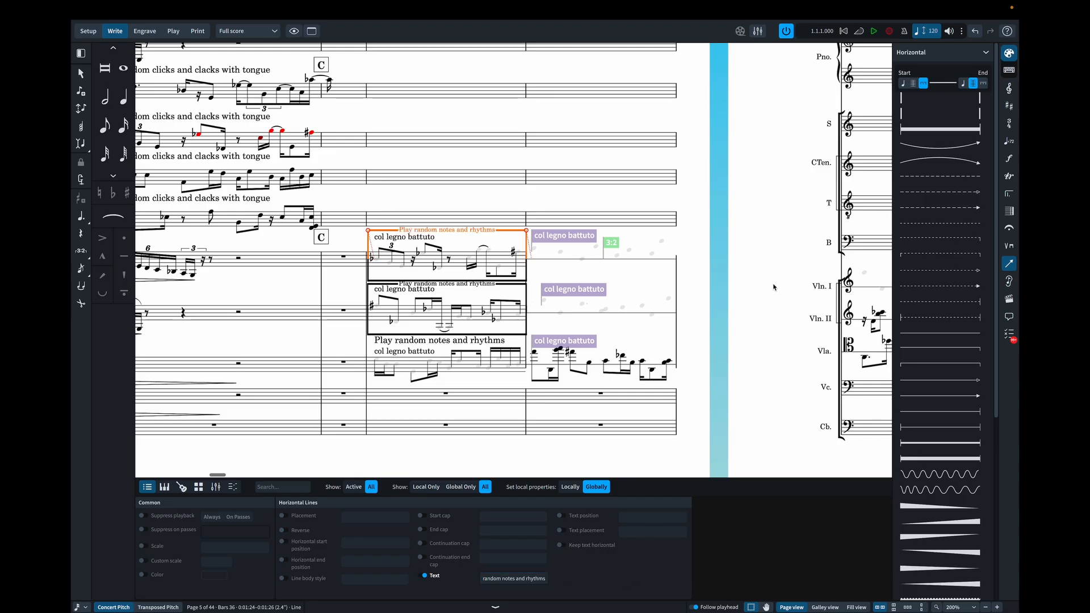
key("Escape")
- In galley view, add a thick horizontal line across Violin I's one-line staff from bar 37 through bar 47, attached to barlines at both ends
scroll(715, 273, "right", 5)
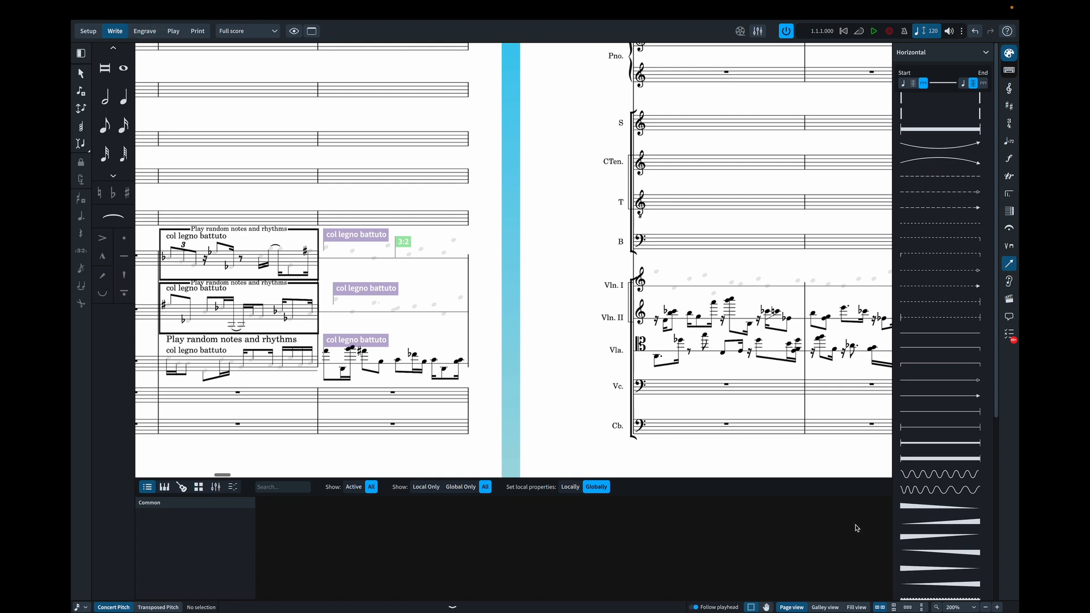
left_click(829, 607)
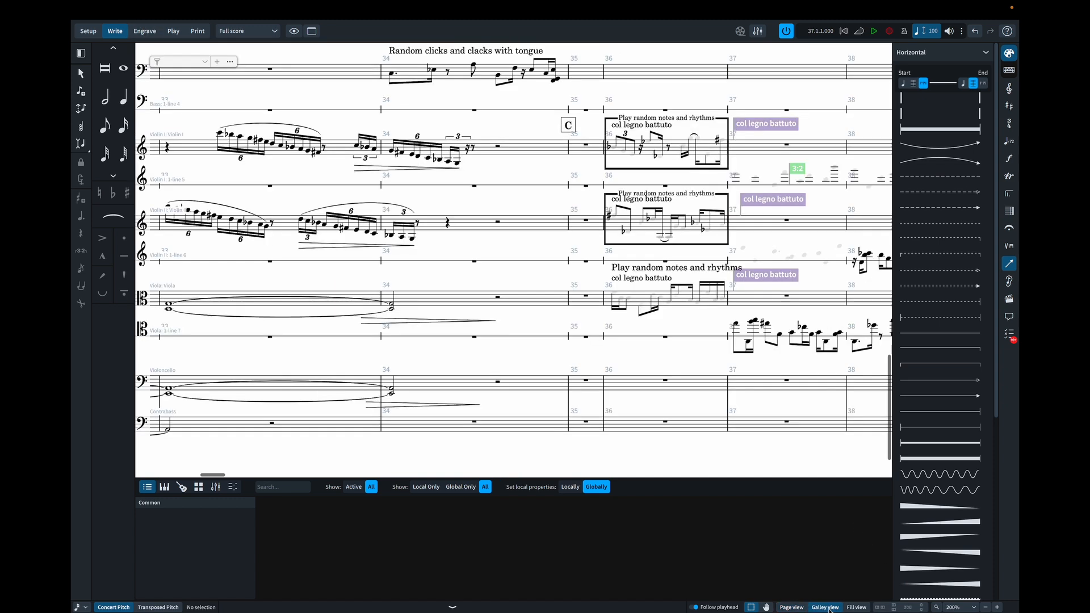
scroll(525, 407, "right", 5)
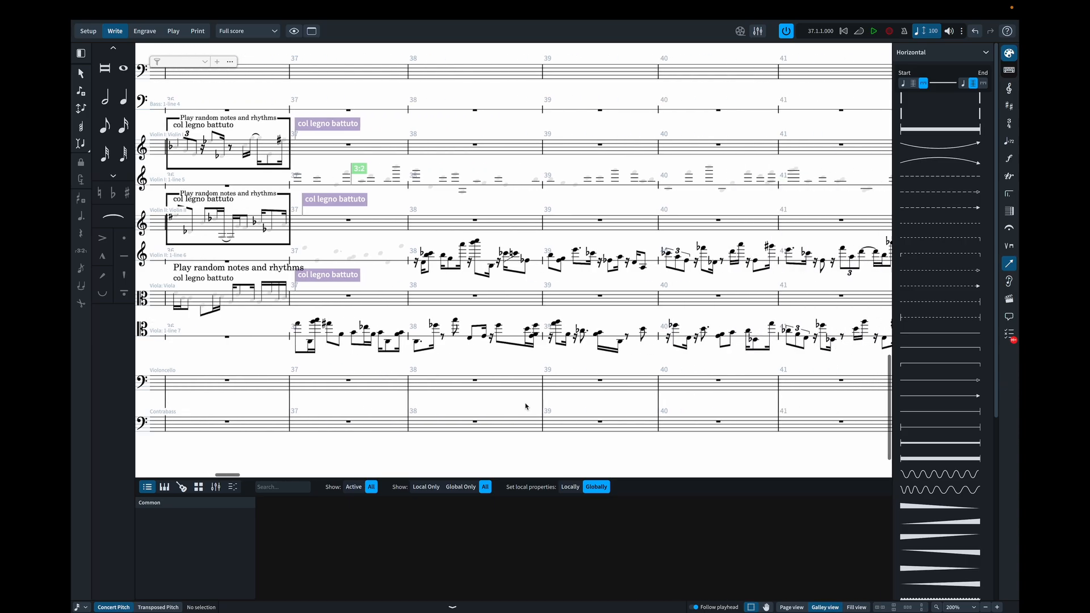
scroll(525, 406, "right", 2)
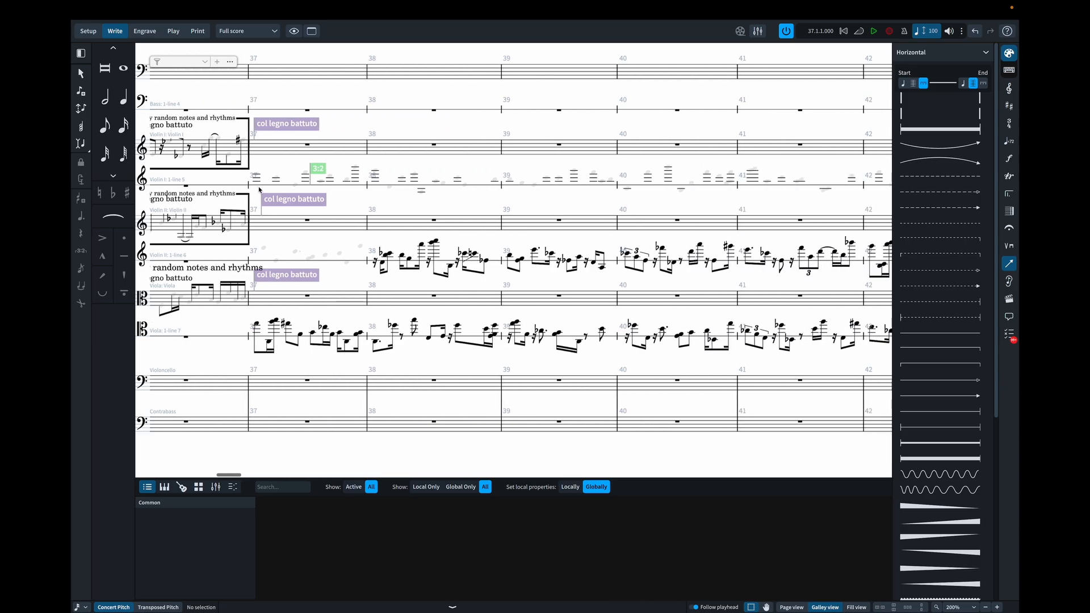
scroll(259, 189, "left", 12)
scroll(259, 189, "right", 9)
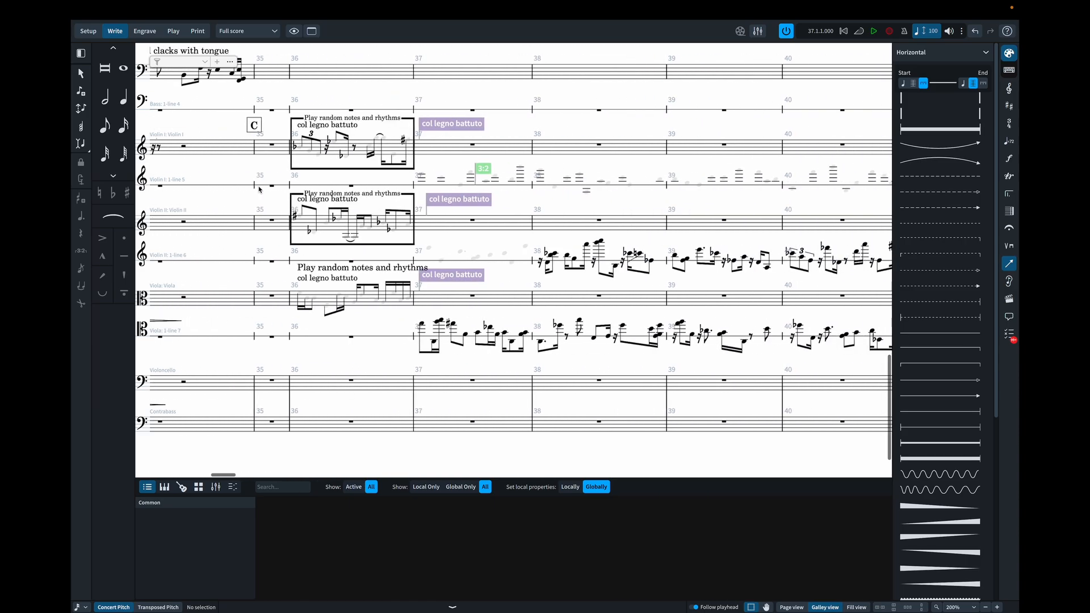
scroll(259, 190, "right", 3)
left_click_drag(351, 161, 477, 194)
scroll(478, 193, "right", 20)
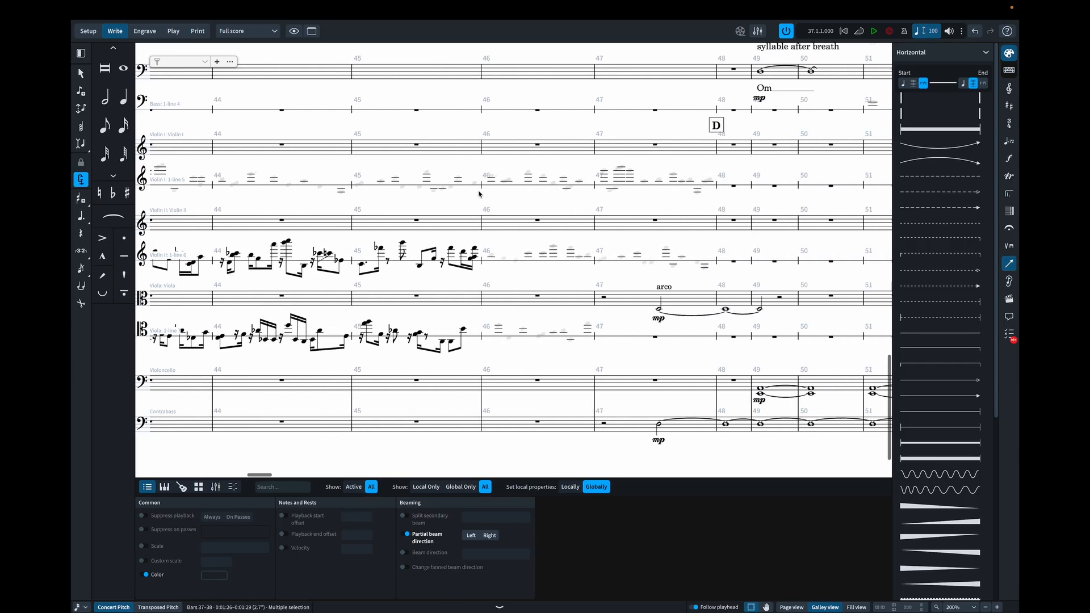
scroll(478, 194, "right", 10)
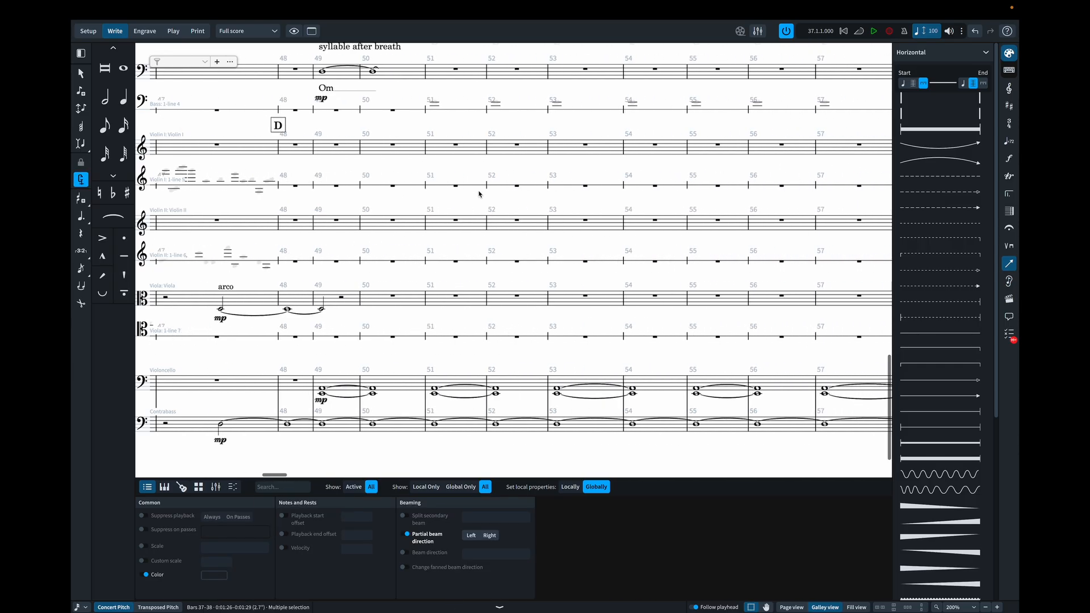
left_click(278, 189, "shift")
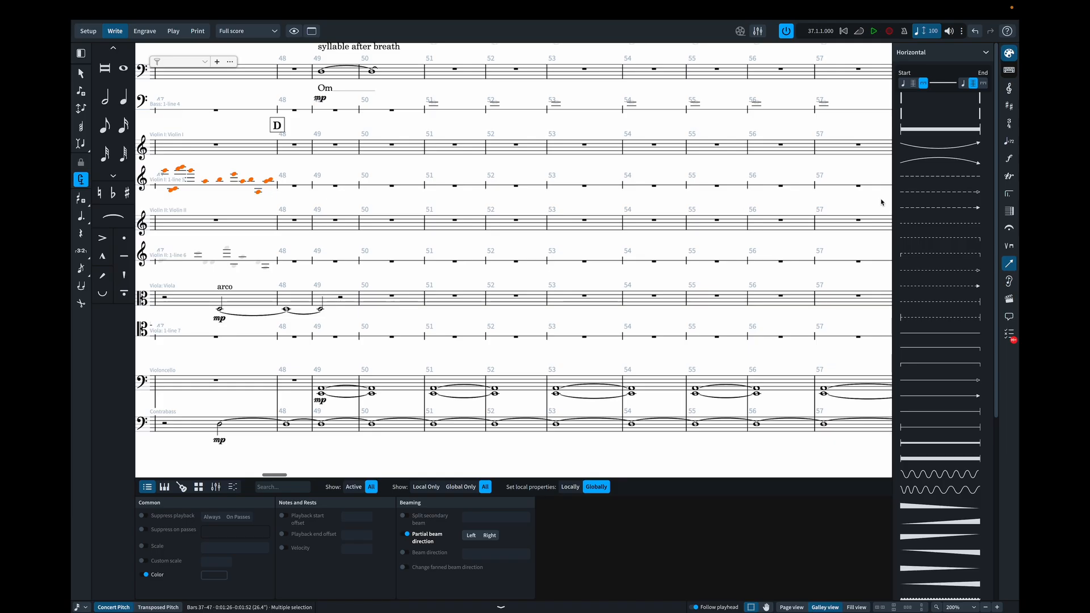
left_click(913, 86)
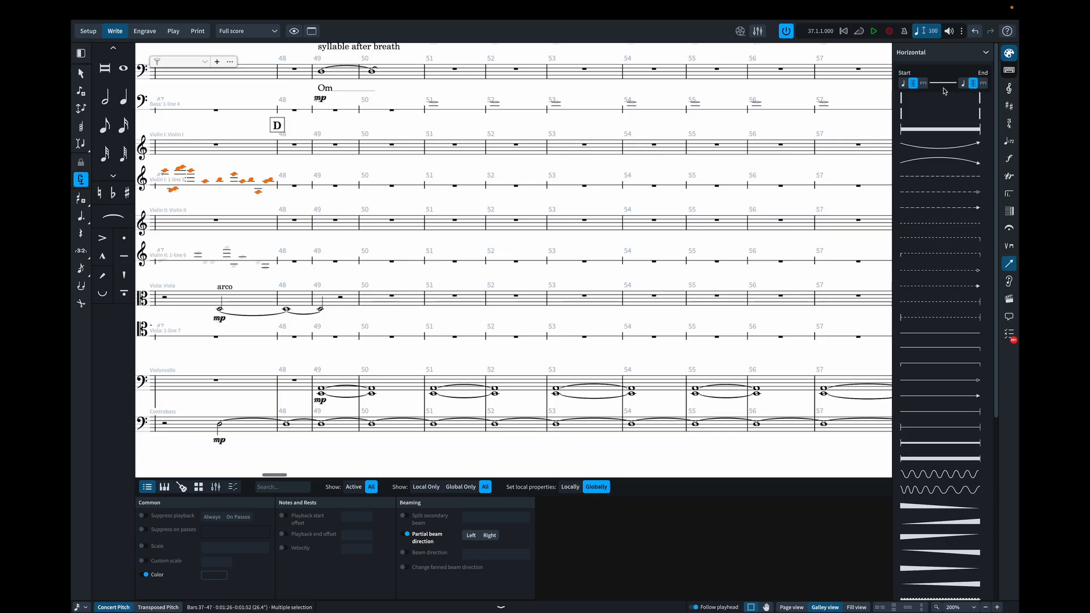
left_click(934, 130)
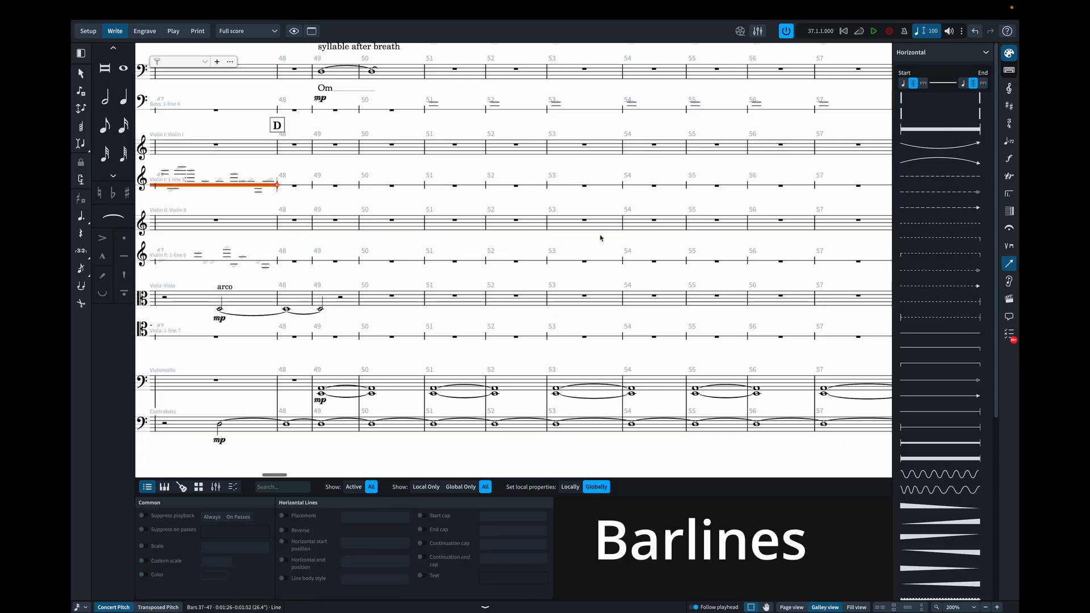
- Examine Violin I's thick line along bars 37 to 47 in galley view and across the system breaks in page view
scroll(600, 238, "left", 15)
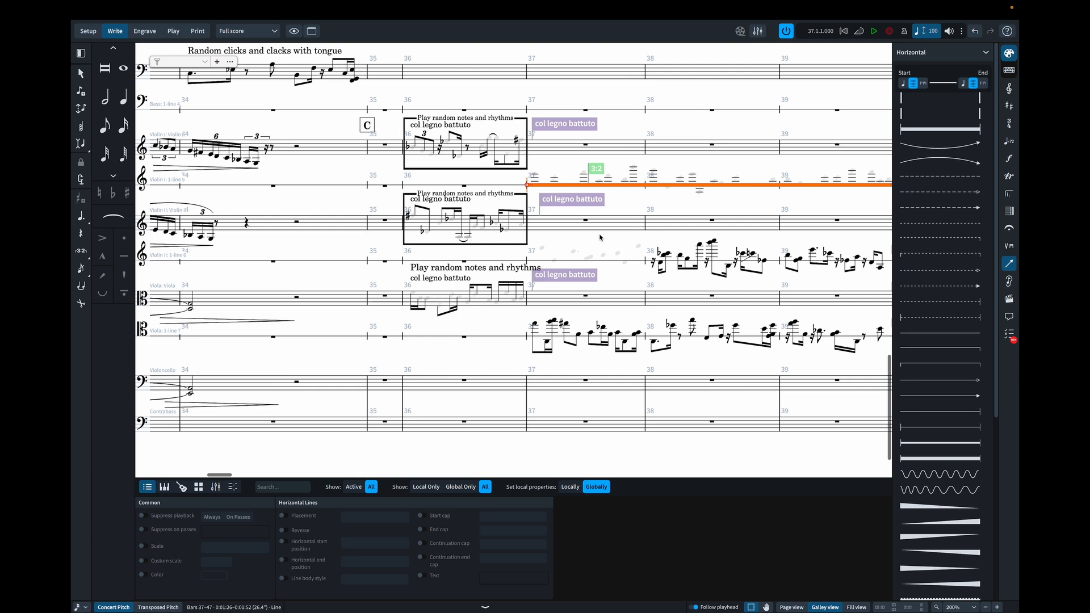
scroll(600, 237, "right", 4)
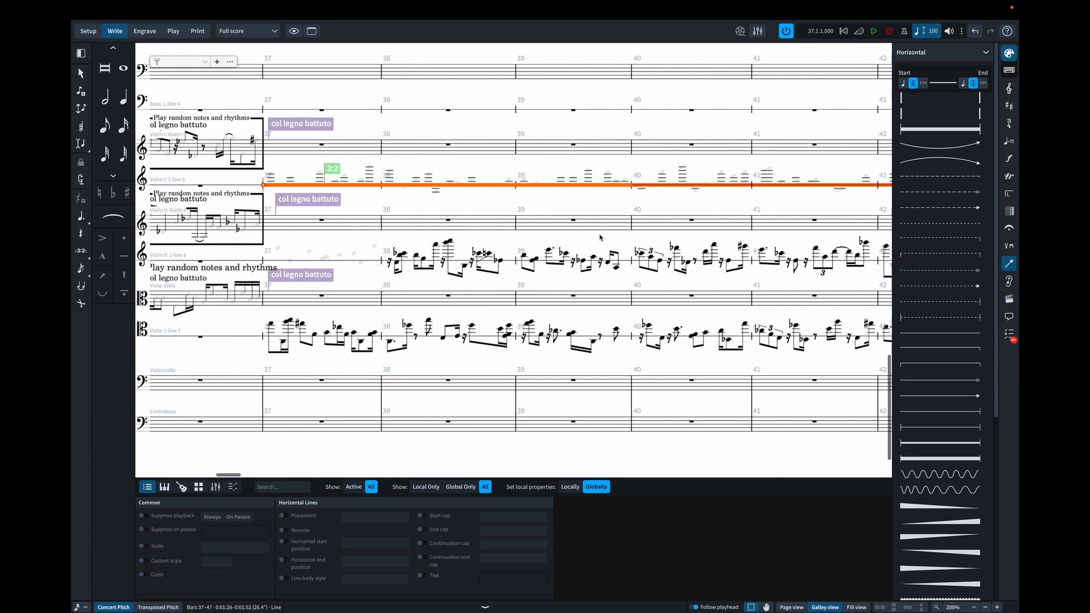
scroll(600, 238, "right", 8)
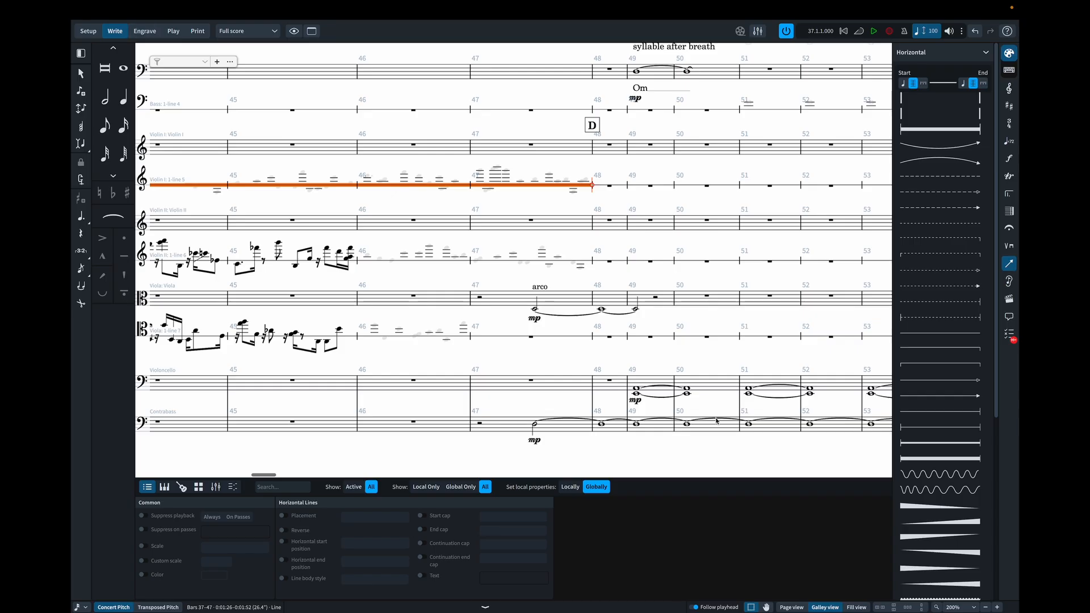
left_click(790, 607)
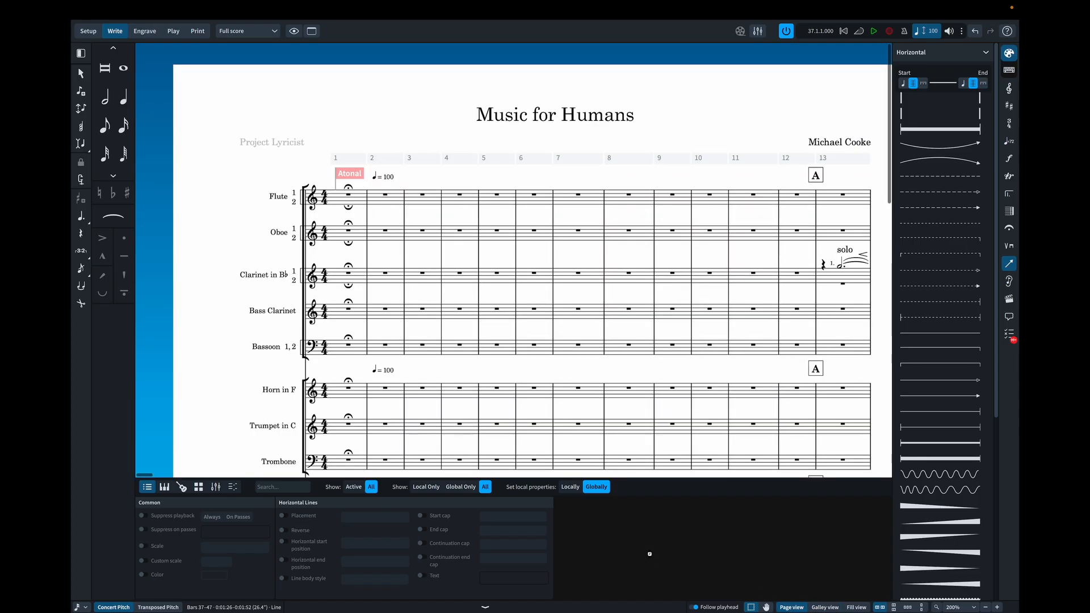
scroll(591, 388, "left", 3)
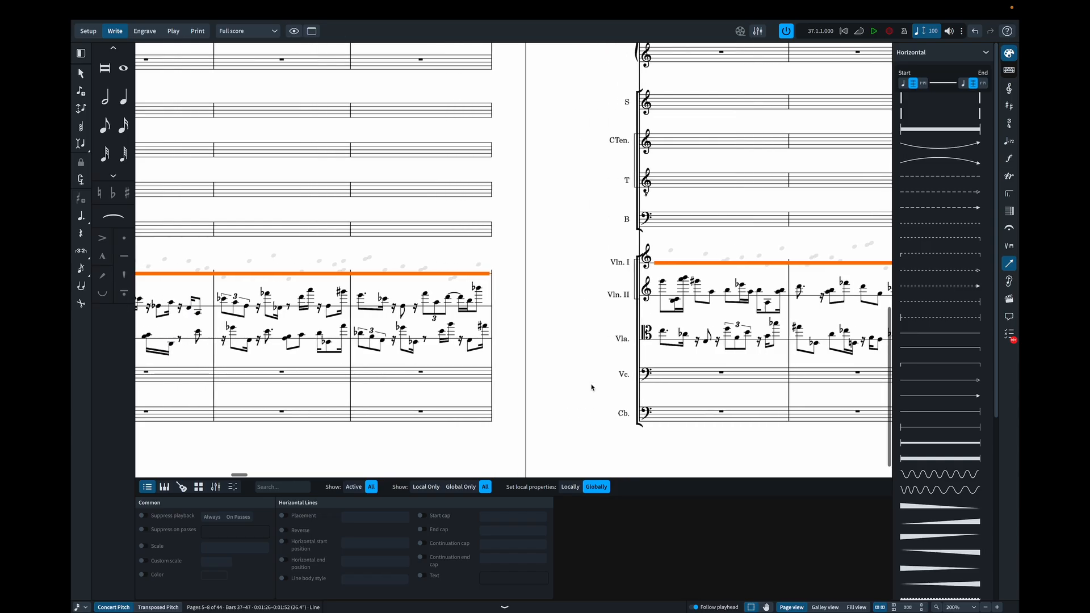
scroll(592, 388, "right", 12)
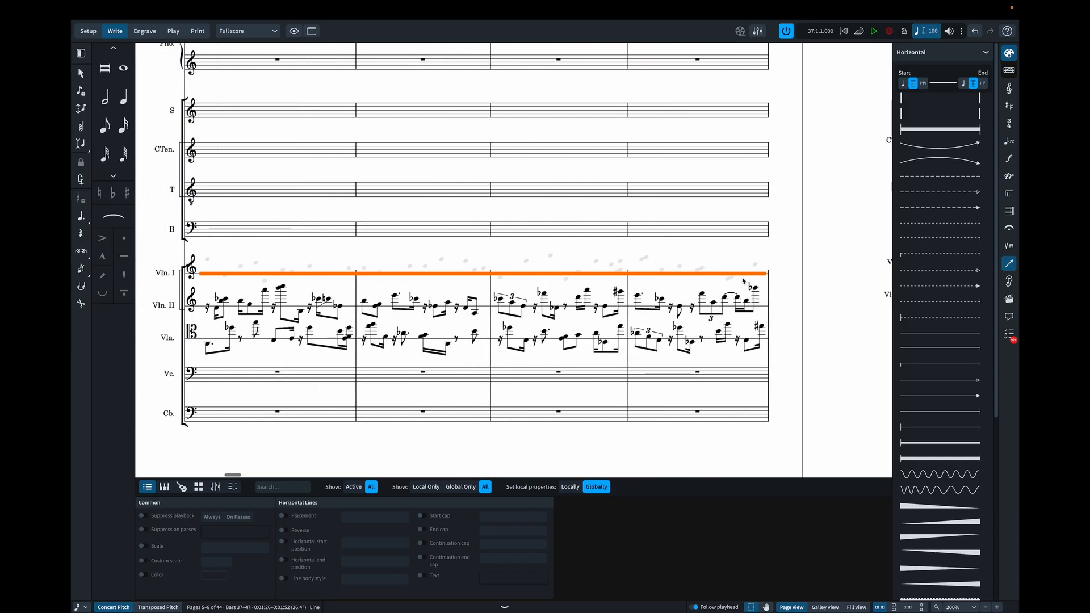
scroll(622, 280, "left", 15)
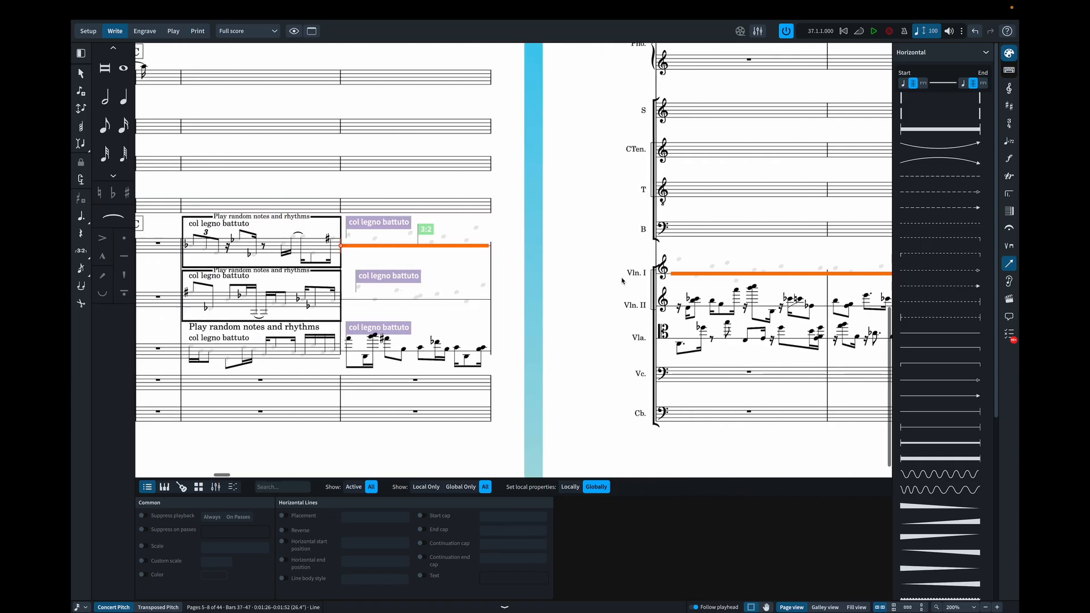
scroll(622, 280, "right", 13)
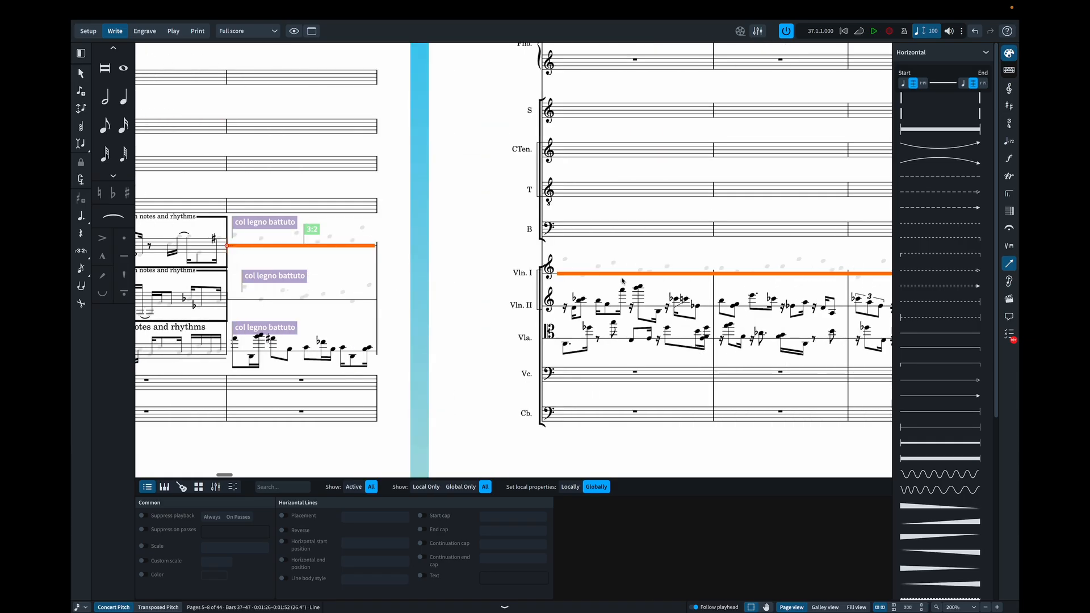
scroll(619, 330, "right", 3)
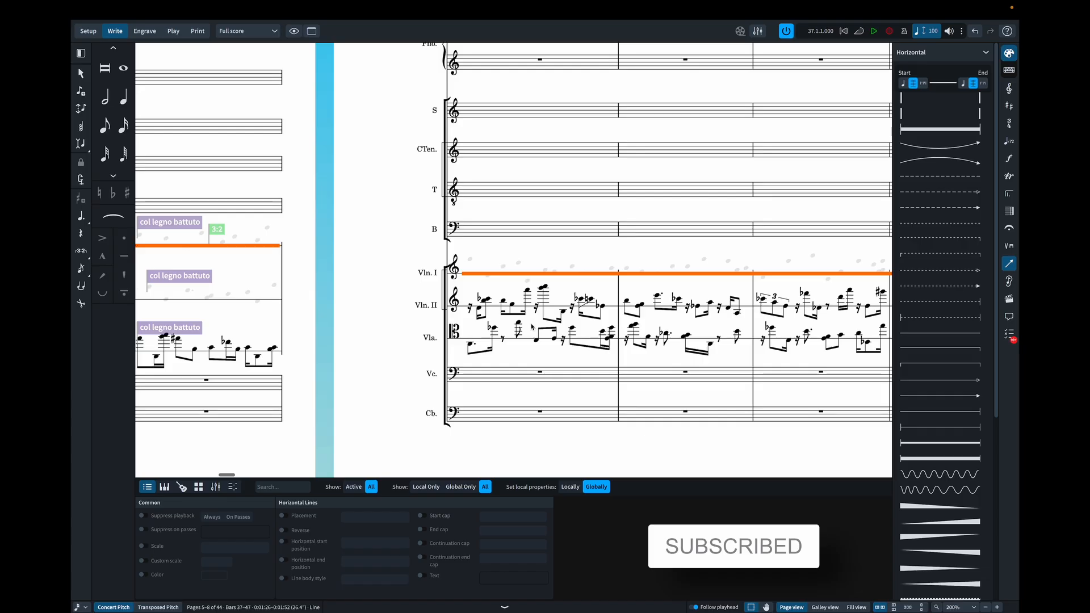
scroll(336, 309, "left", 2)
scroll(336, 309, "left", 1)
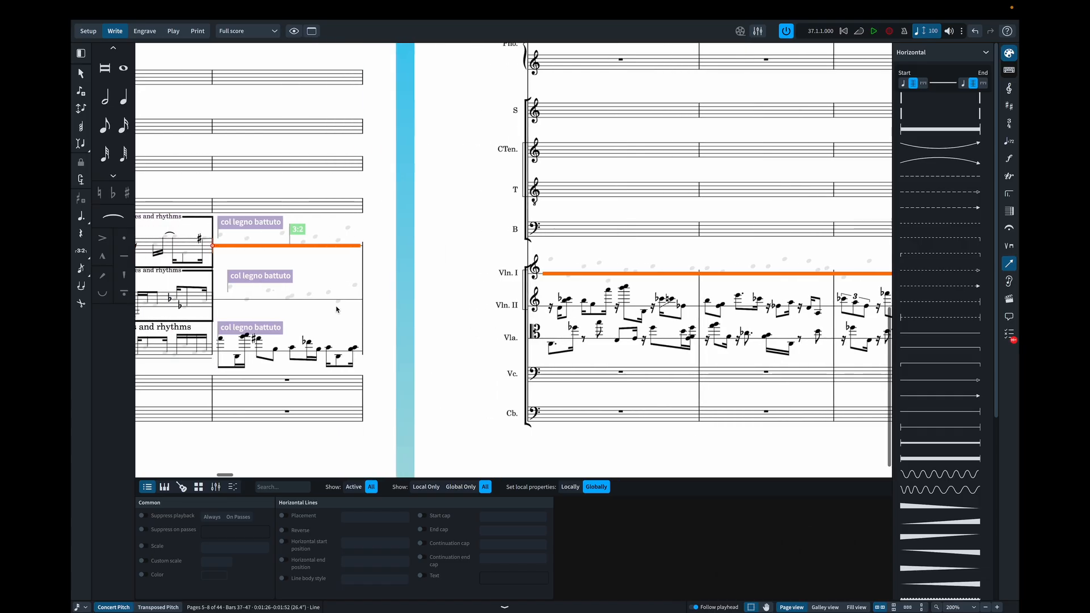
- Check Violin II's hidden notes and rests in bar 37, first in the full score and also in the Violin II part layout
left_click(229, 287)
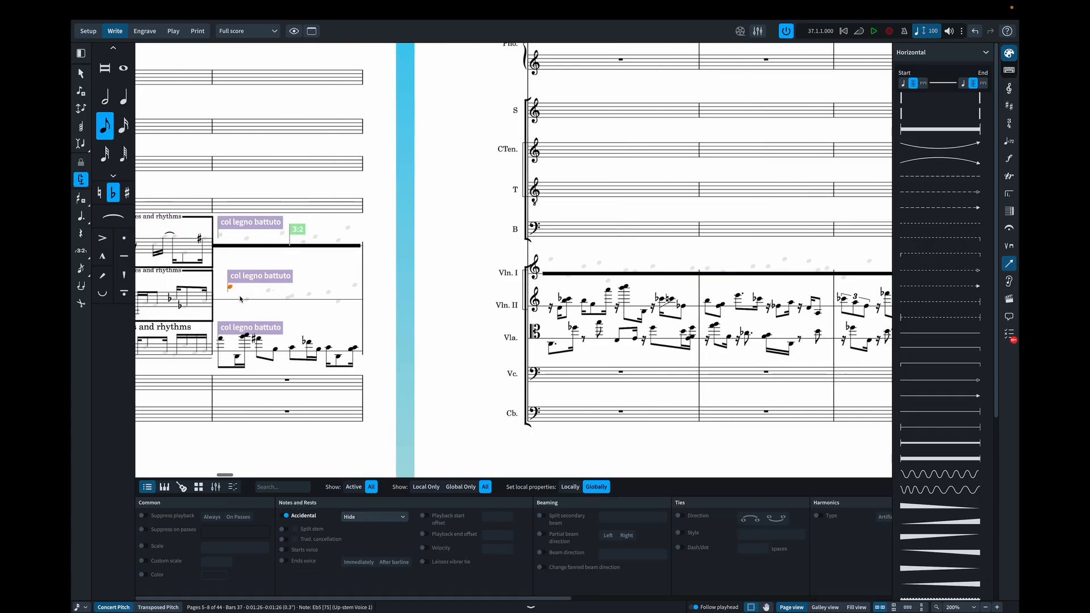
left_click(244, 300)
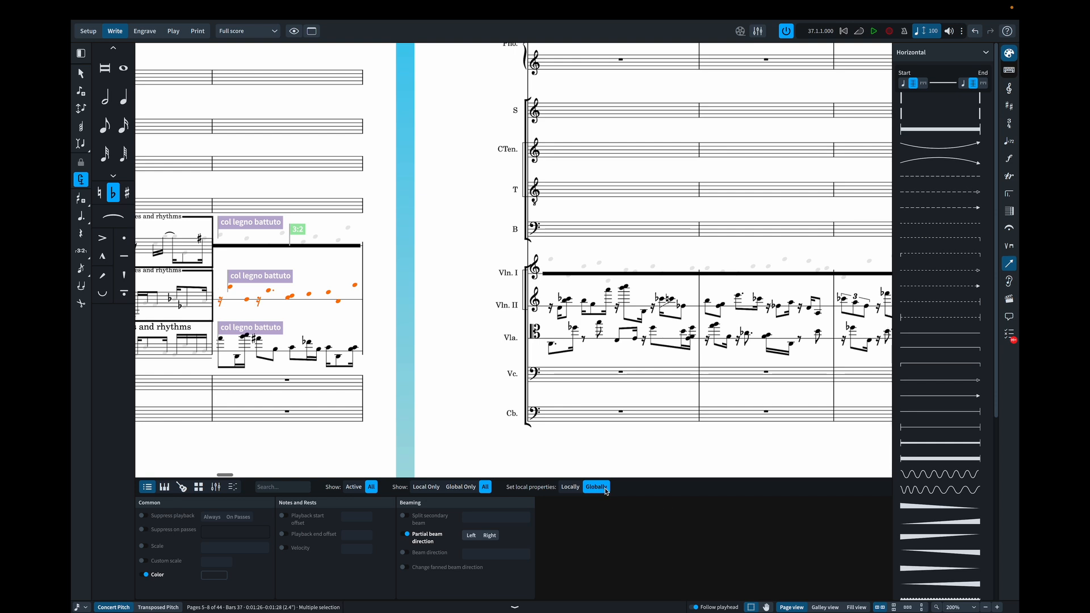
key("Escape")
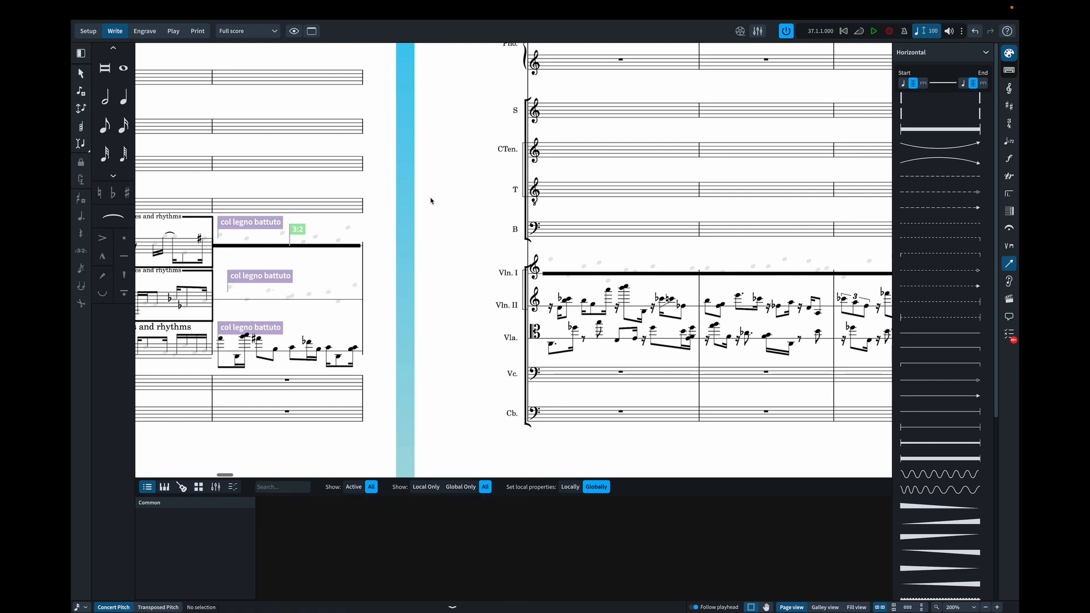
left_click(273, 33)
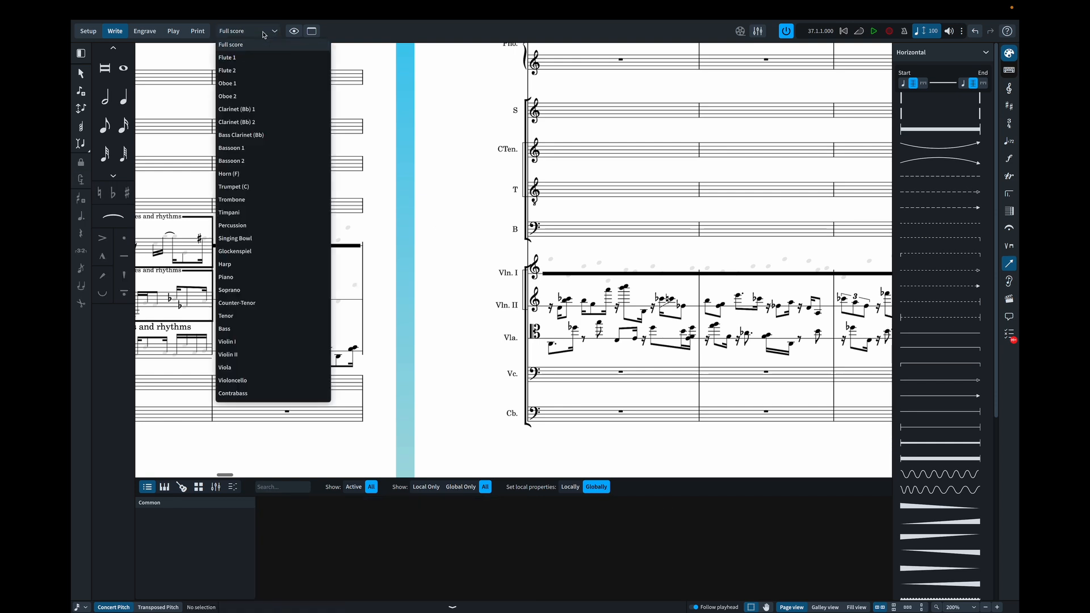
left_click(269, 355)
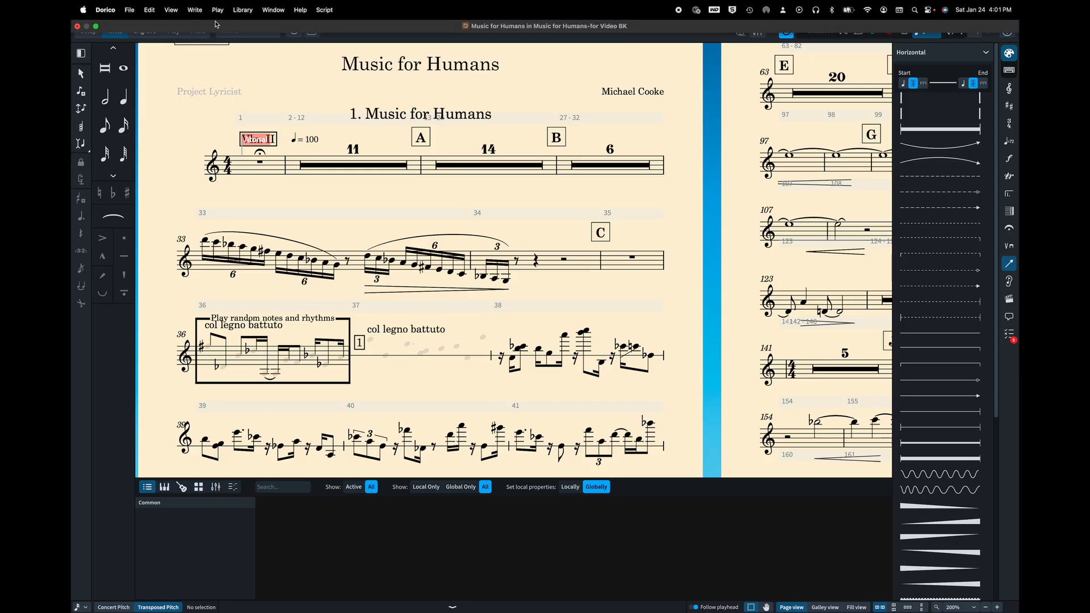
- Open the Violin I part layout and examine its notes, rests and thick line in bars 37 to 47
left_click(246, 31)
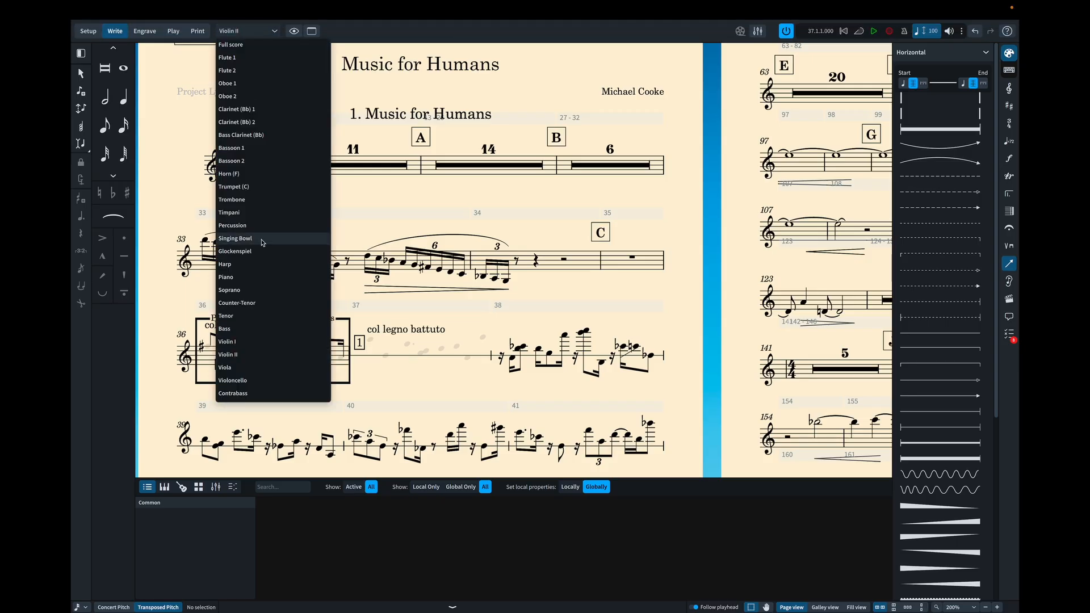
left_click(249, 342)
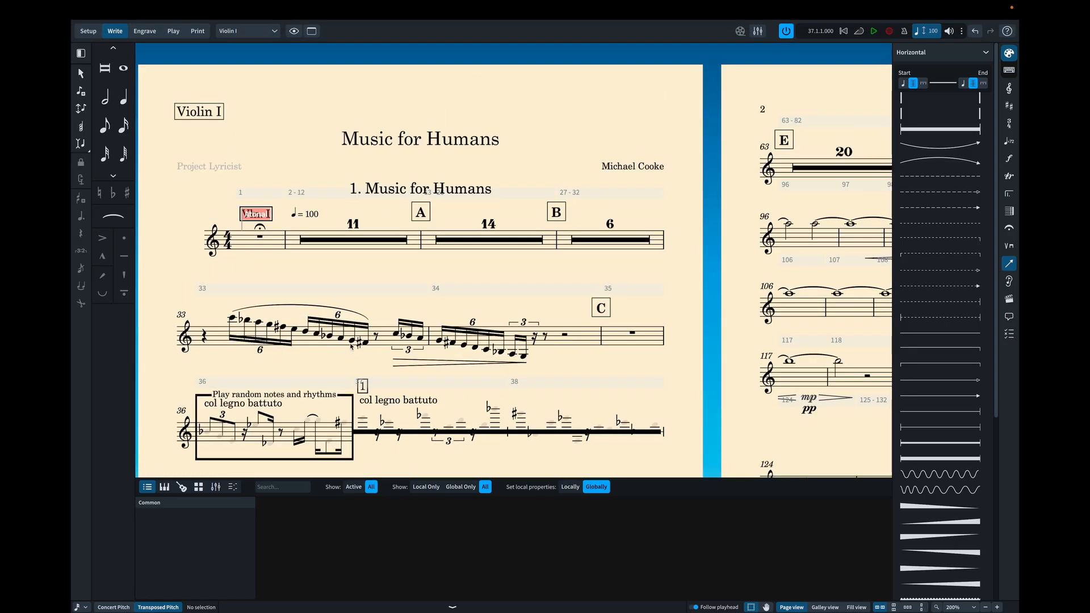
scroll(317, 355, "down", 5)
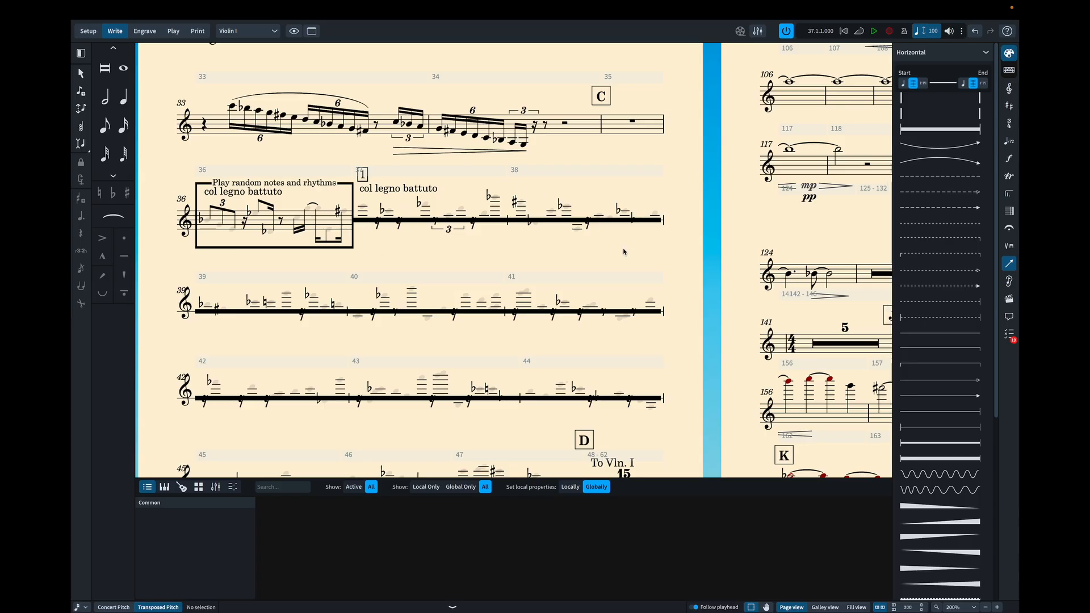
scroll(623, 251, "right", 4)
scroll(623, 252, "down", 3)
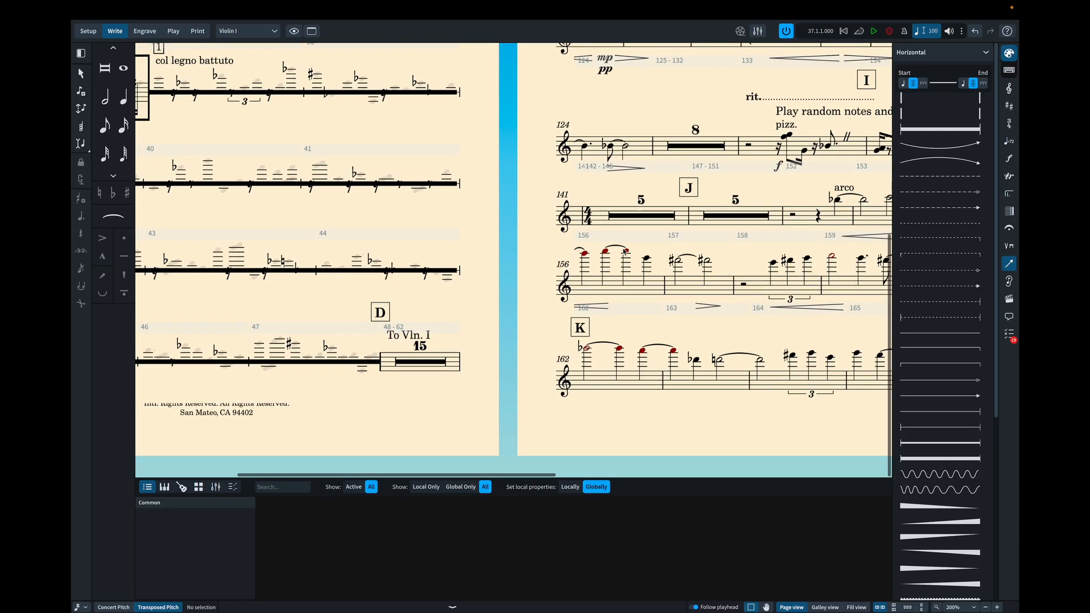
scroll(623, 251, "left", 2)
scroll(622, 251, "left", 2)
scroll(623, 250, "up", 3)
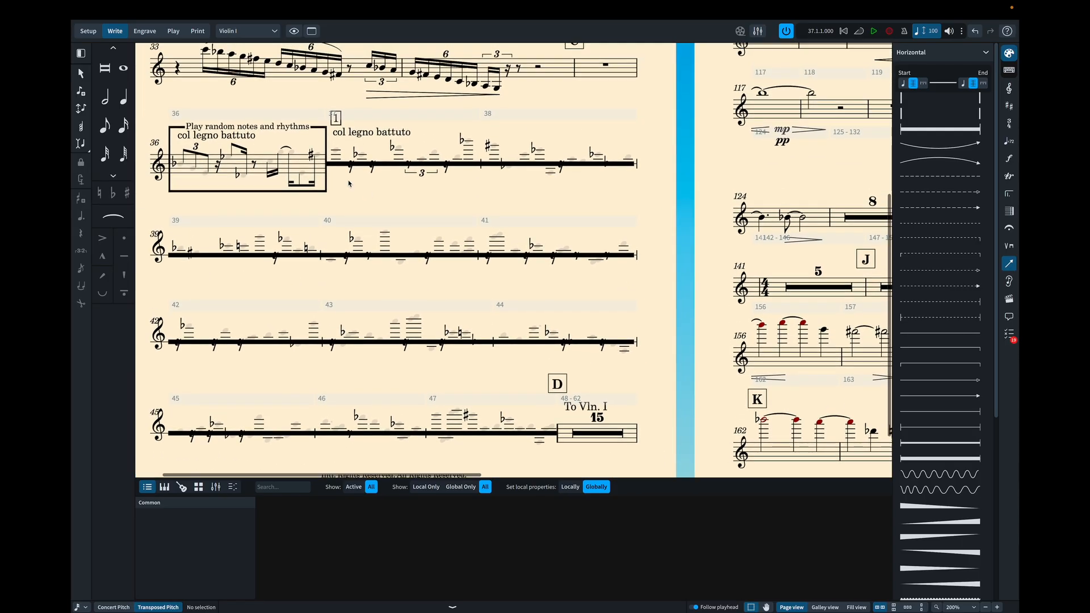
- Hide the accidental of the B-flat sixteenth note in bar 37 of the Violin I part
left_click(356, 154)
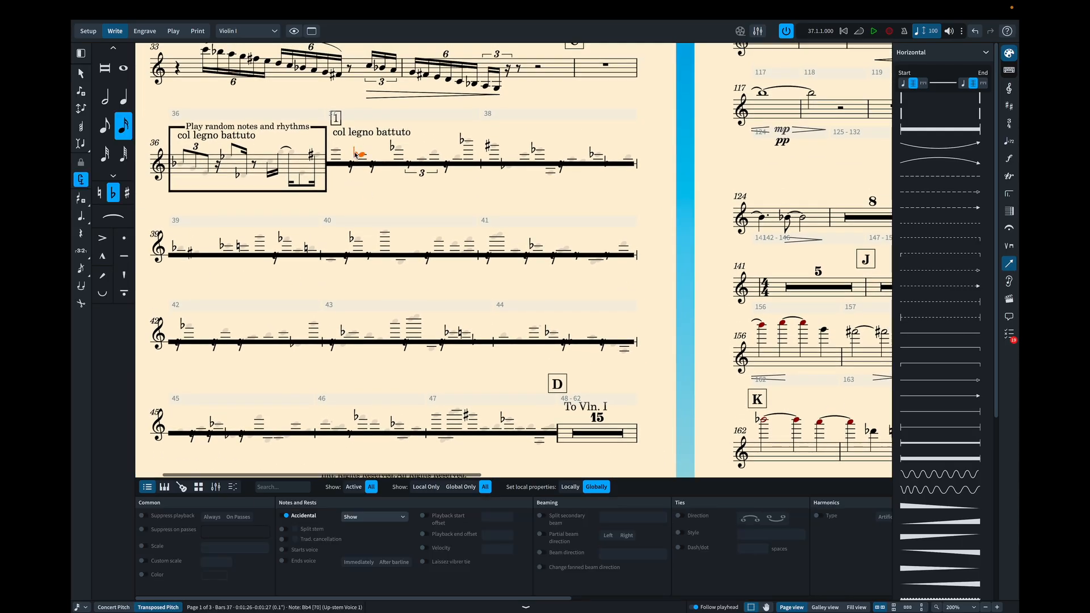
left_click(361, 517)
left_click(363, 530)
- Hide the accidental of the E-flat note just before the triplet in bar 37 of the Violin I part
left_click(422, 173)
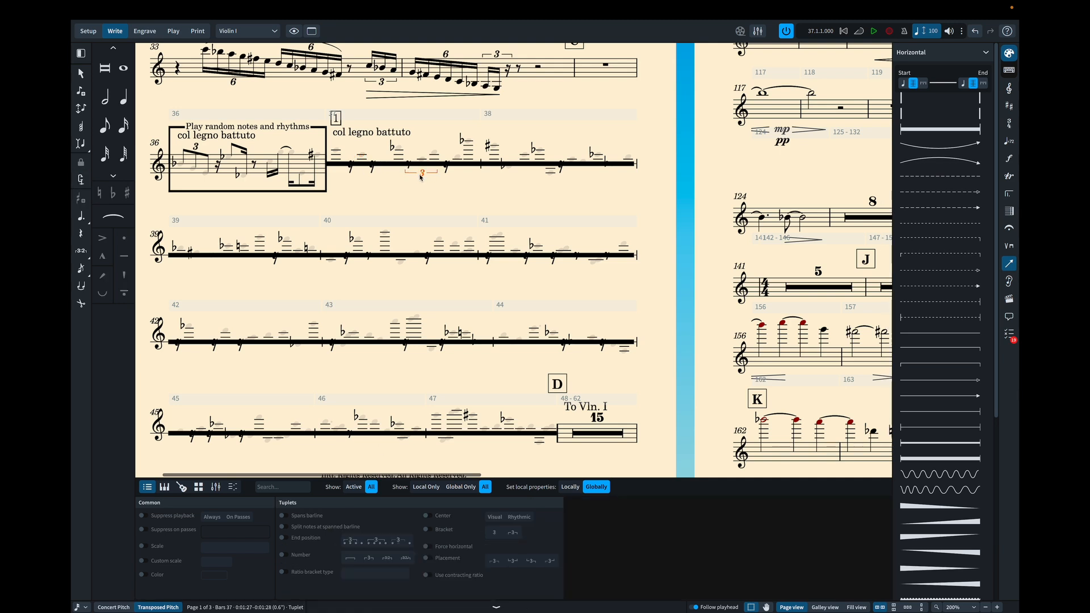
left_click(396, 148, "ctrl")
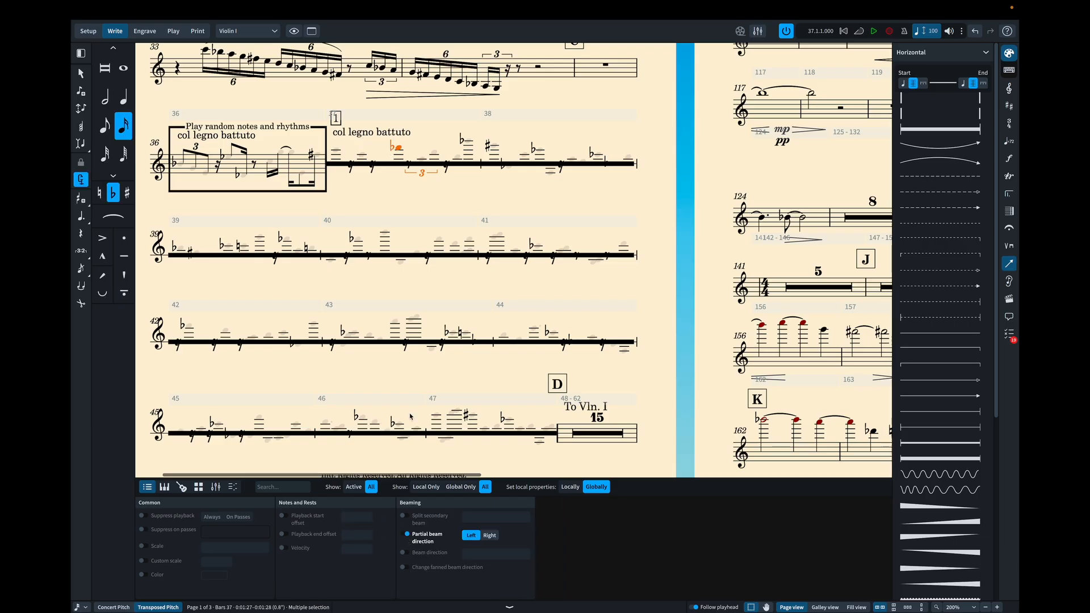
left_click(391, 150)
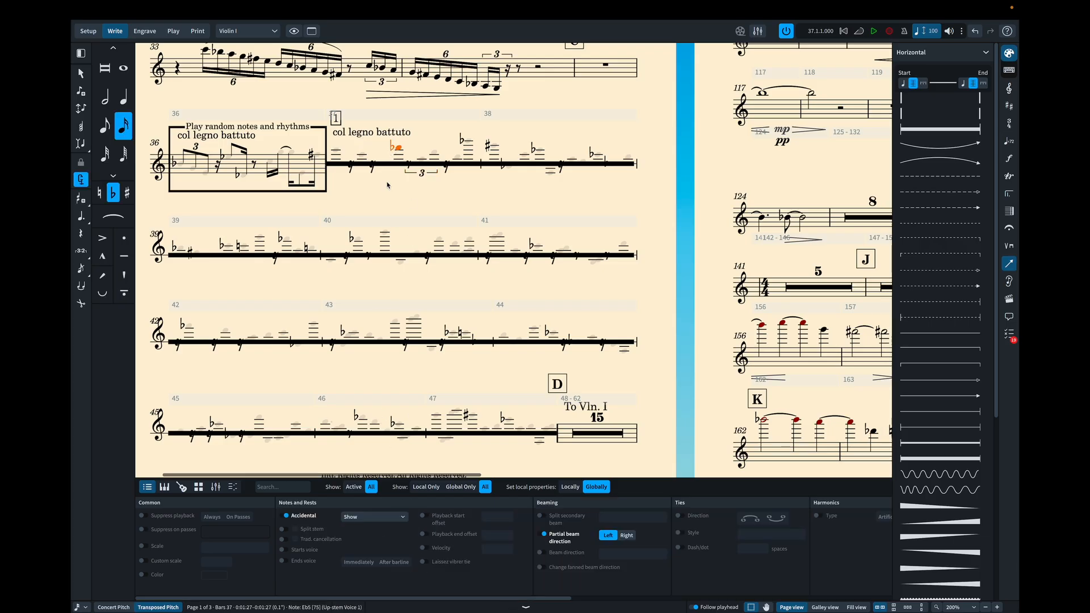
left_click(375, 516)
left_click(357, 528)
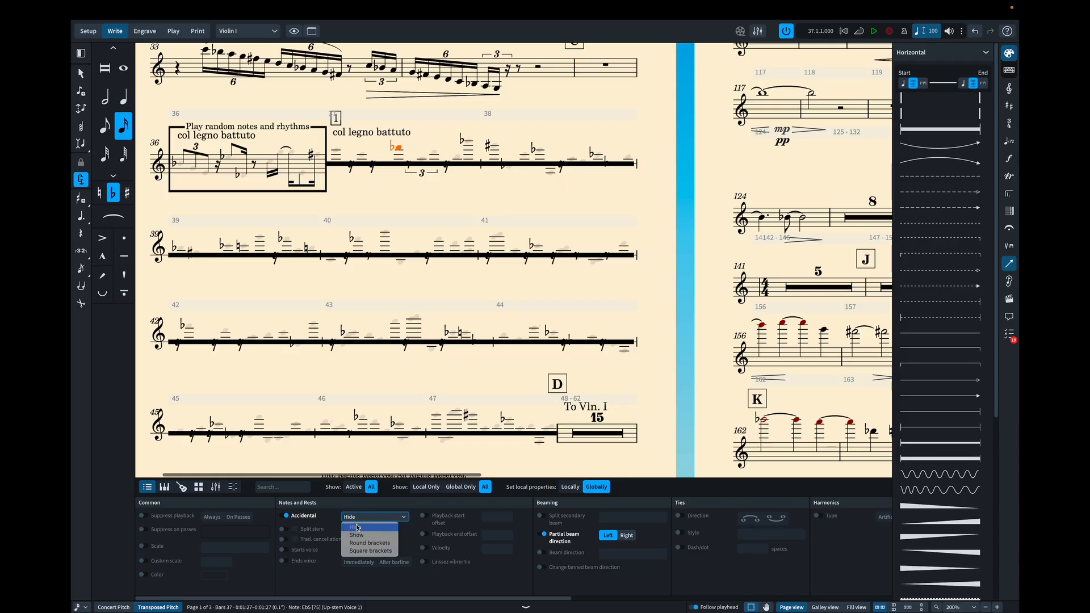
- Hide both the bracket and the number of the triplet in bar 37 of the Violin I part
left_click(421, 173)
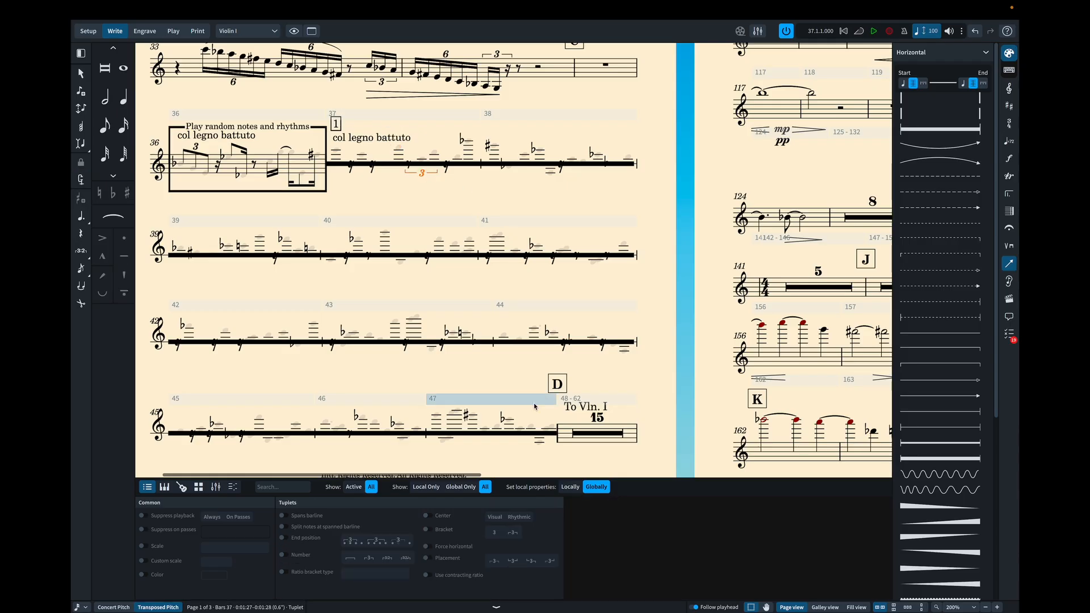
left_click(430, 530)
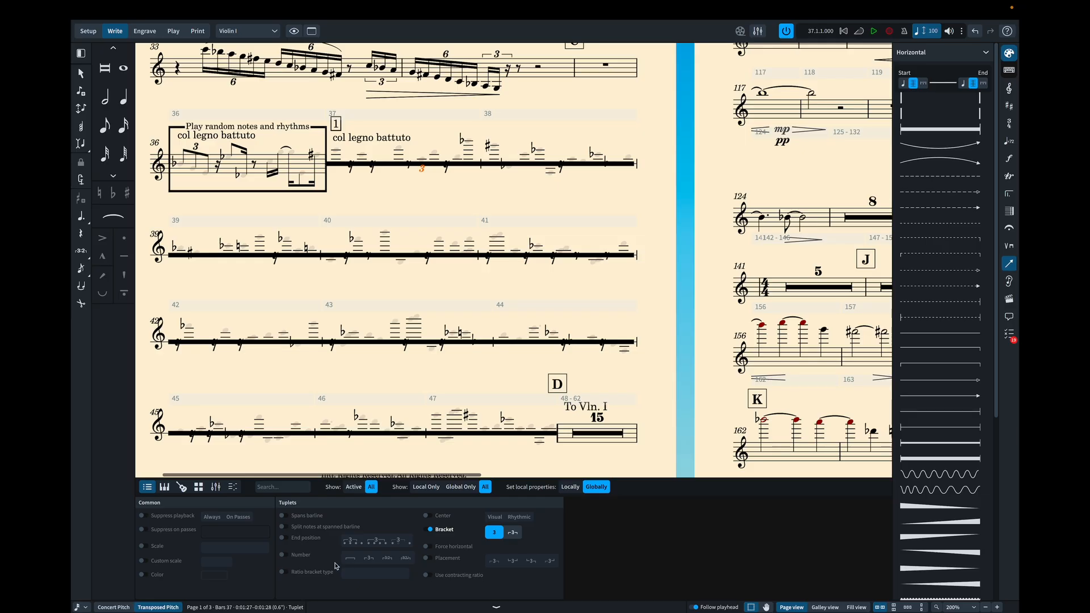
left_click(301, 555)
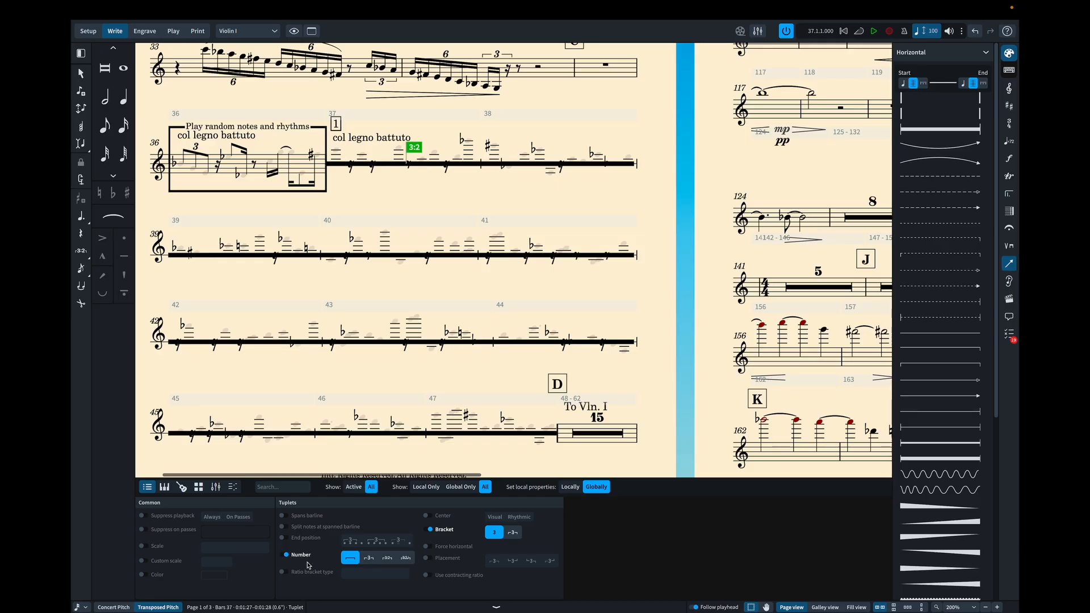
left_click(380, 196)
- Select the four rests in bar 37 of the Violin I part and set their color opacity to 0%
left_click(371, 168)
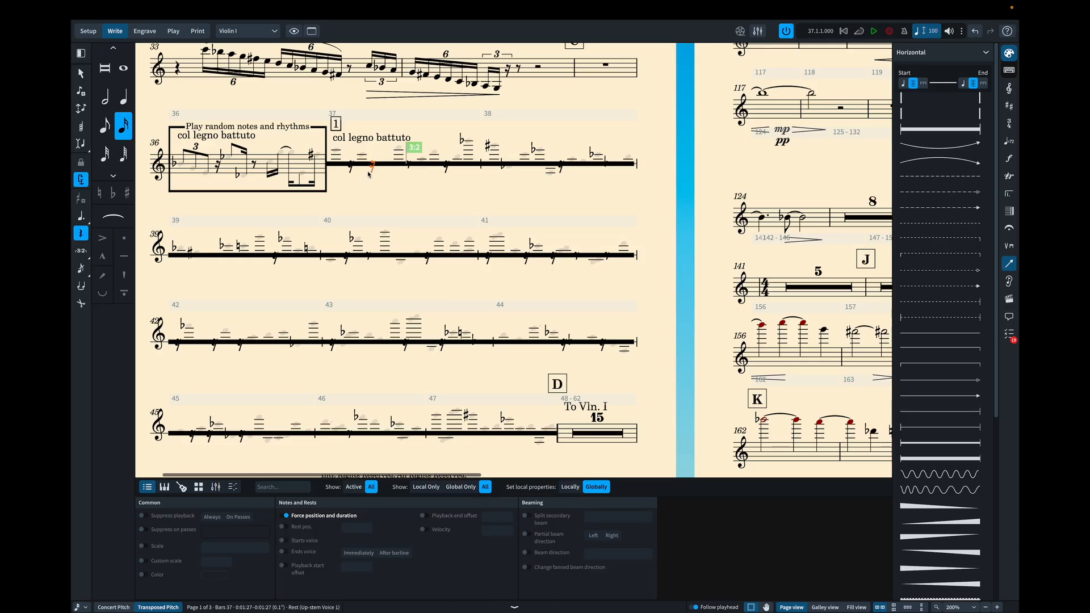
left_click(351, 169, "ctrl")
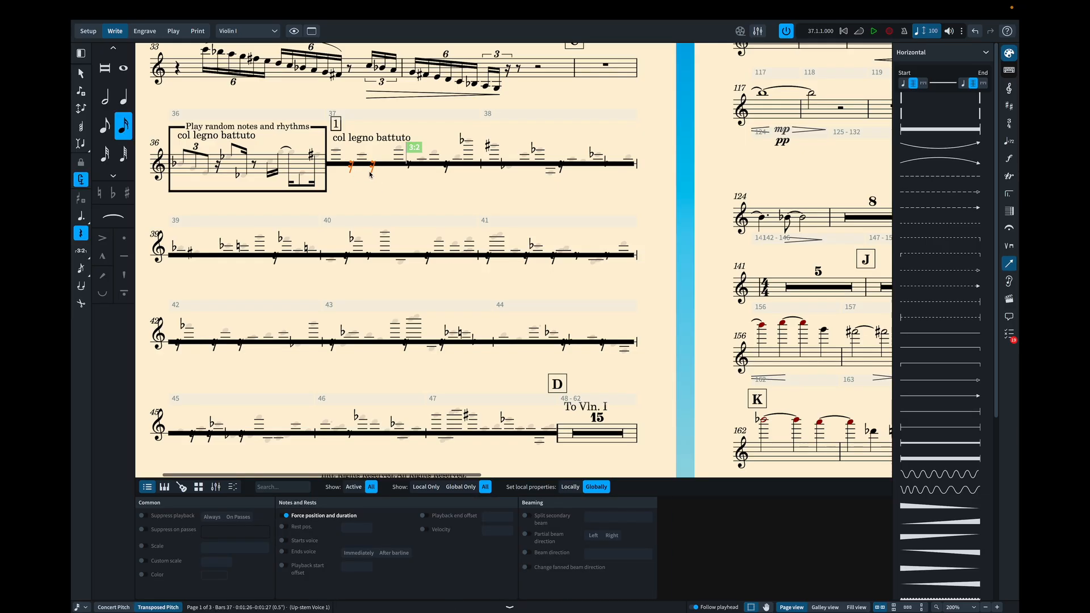
left_click(409, 165, "ctrl")
left_click(446, 167, "ctrl")
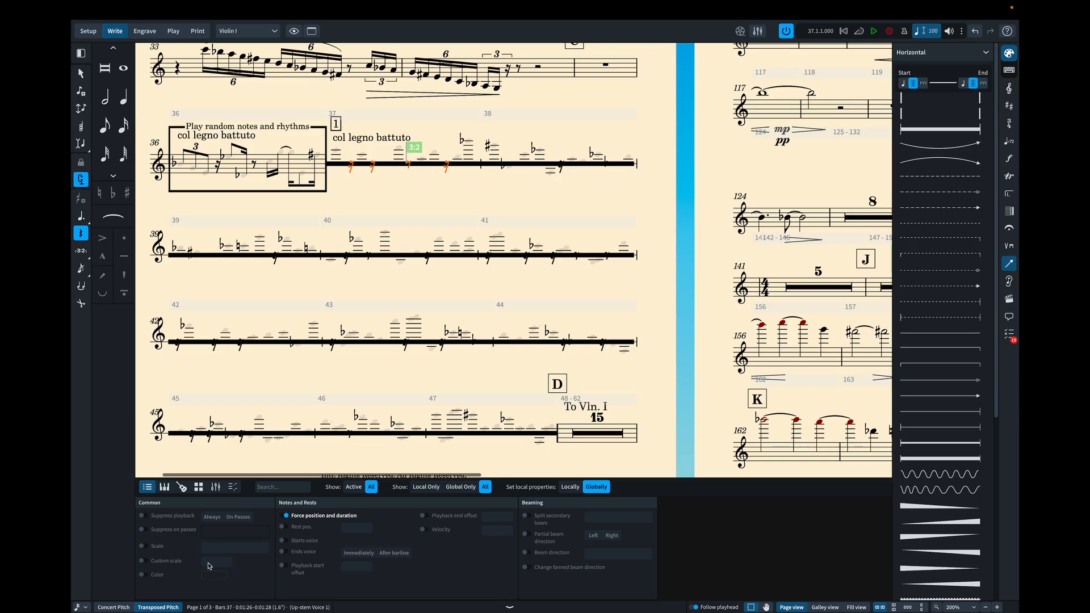
left_click(146, 574)
left_click(218, 576)
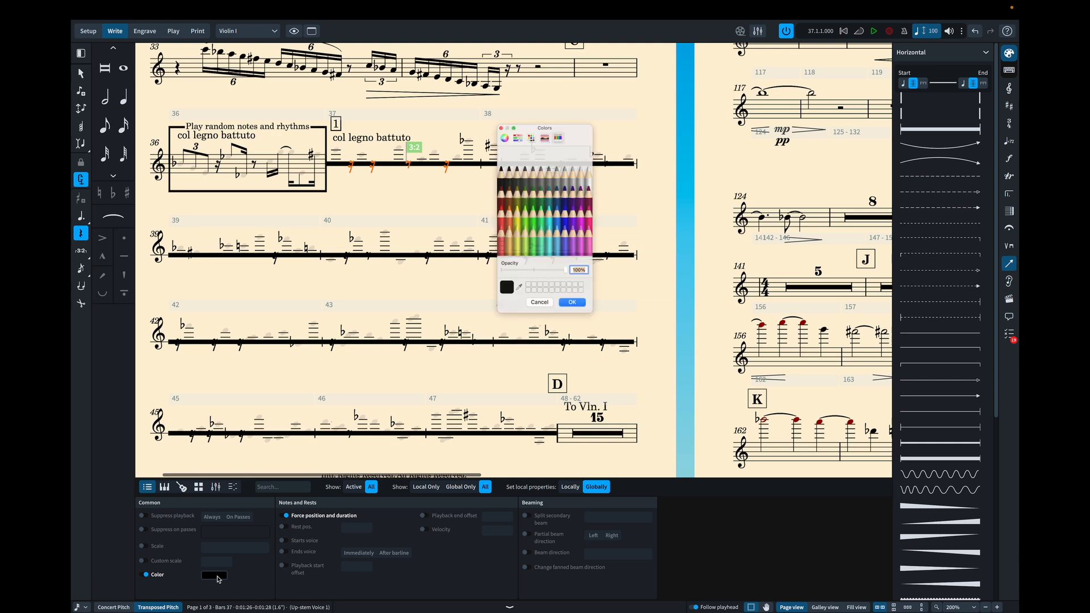
left_click_drag(567, 276, 499, 276)
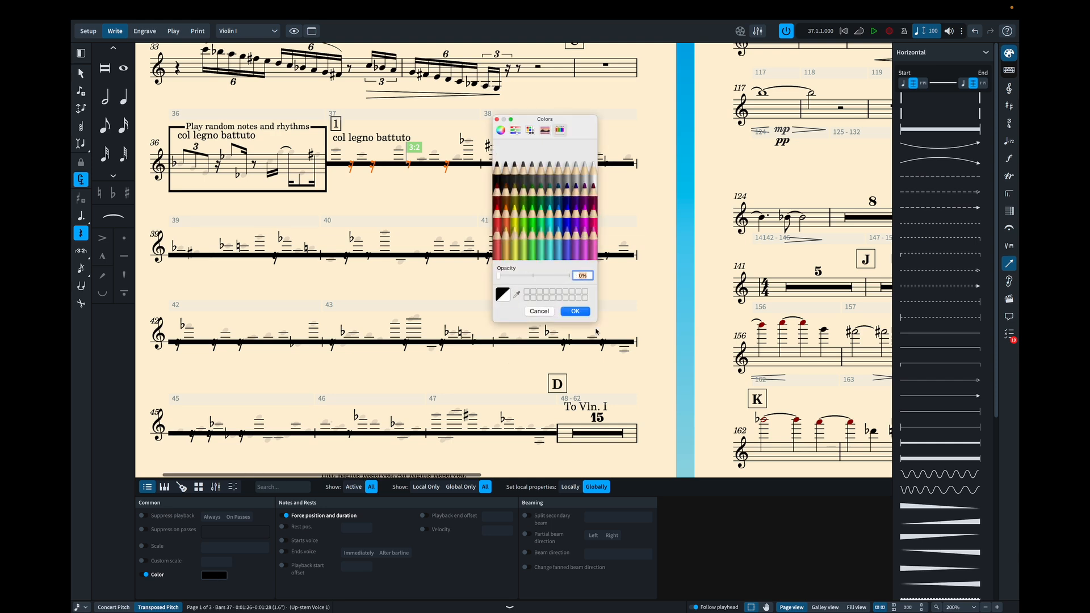
left_click(575, 311)
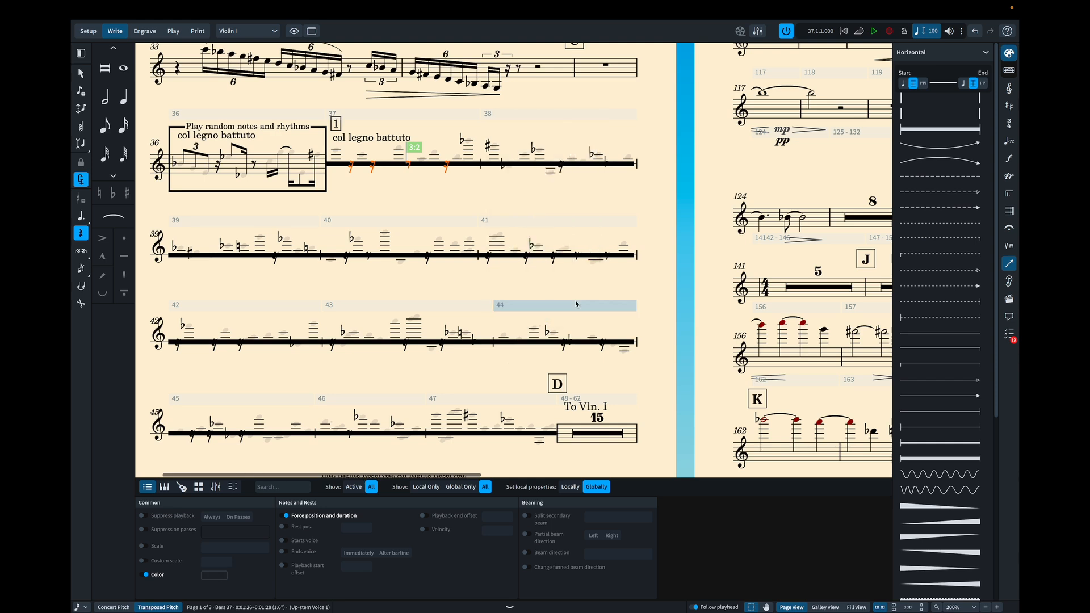
- Make the color fully transparent for the last flat note of bar 37 and the first sharp note of bar 38 in Violin I
left_click(460, 138)
left_click(493, 148, "shift")
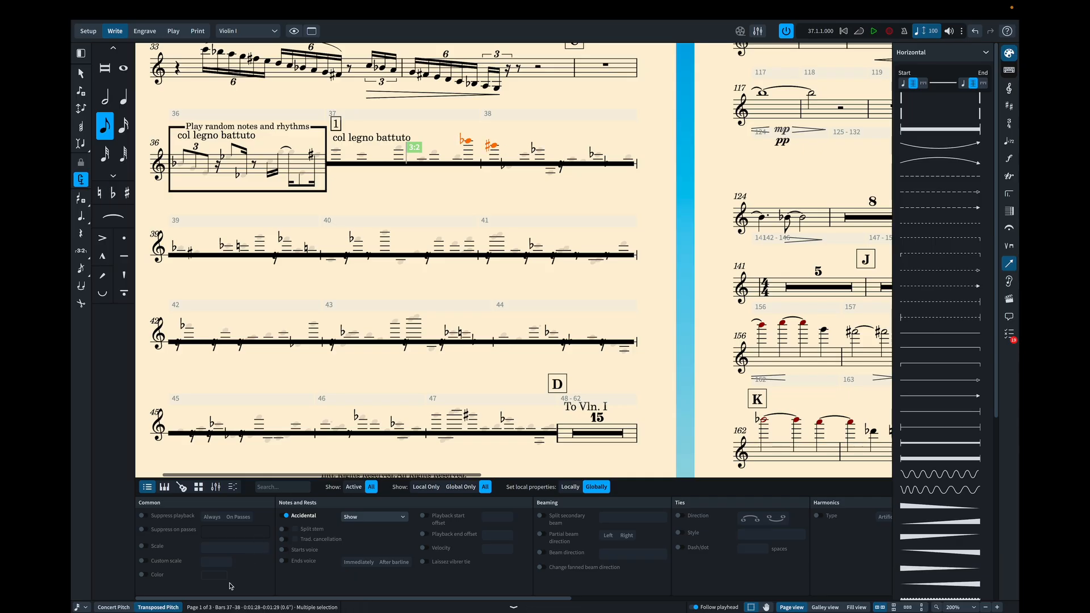
left_click(144, 575)
left_click(217, 577)
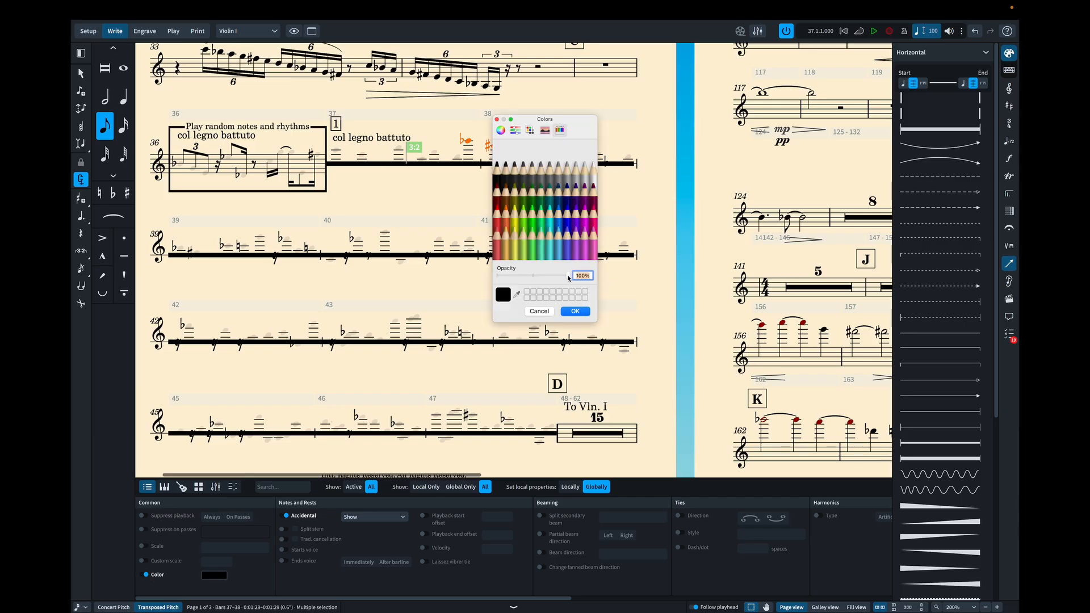
left_click_drag(568, 277, 453, 281)
left_click(575, 313)
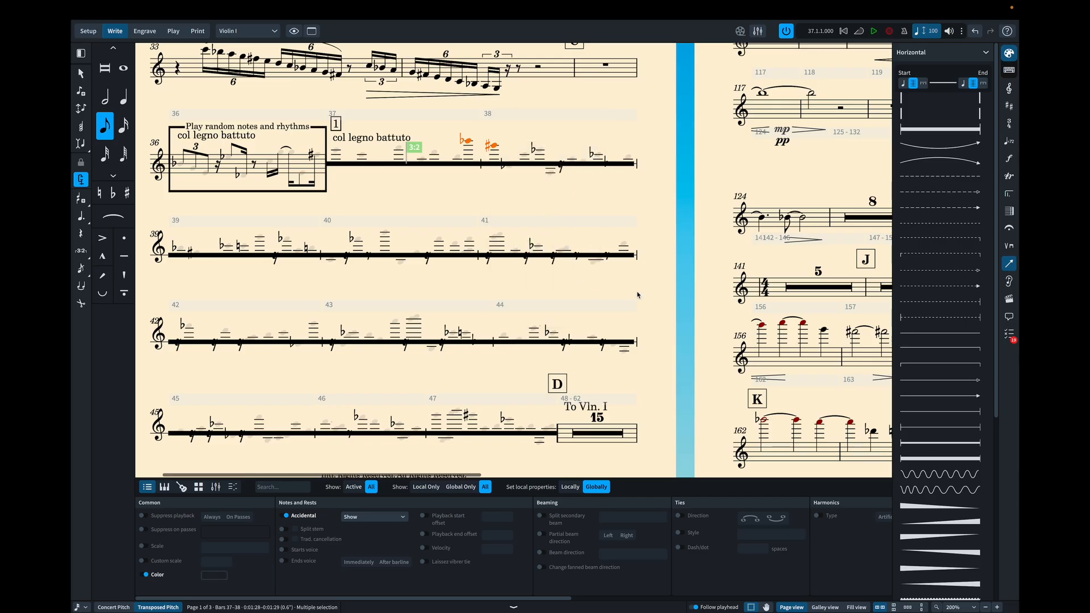
key("Escape")
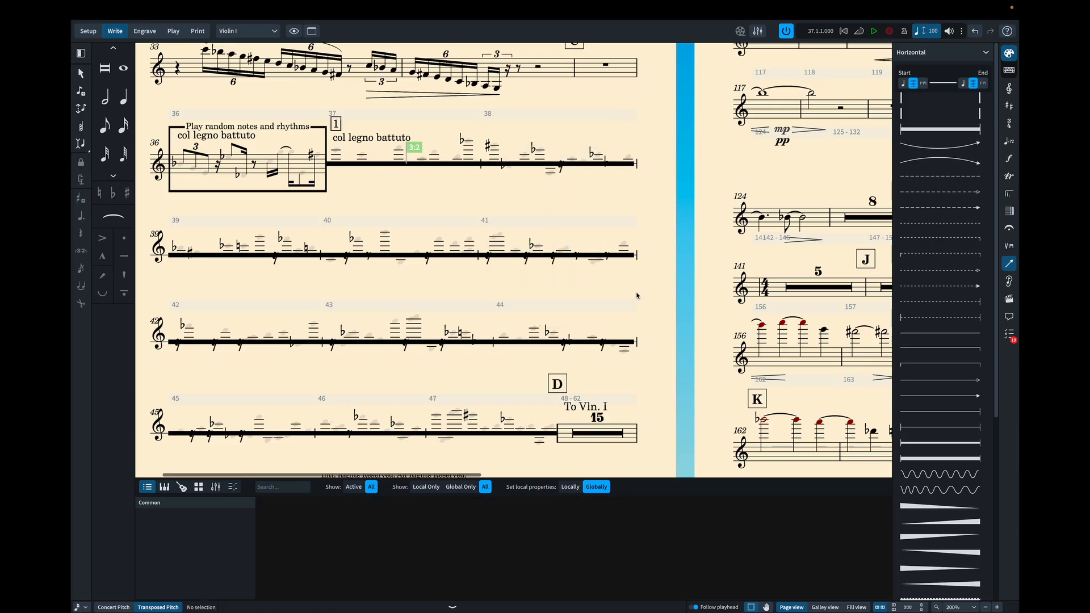
- Hide the accidentals of the last note in bar 37 and the first note in bar 38 of the Violin I part
left_click(464, 141)
left_click(488, 145, "ctrl")
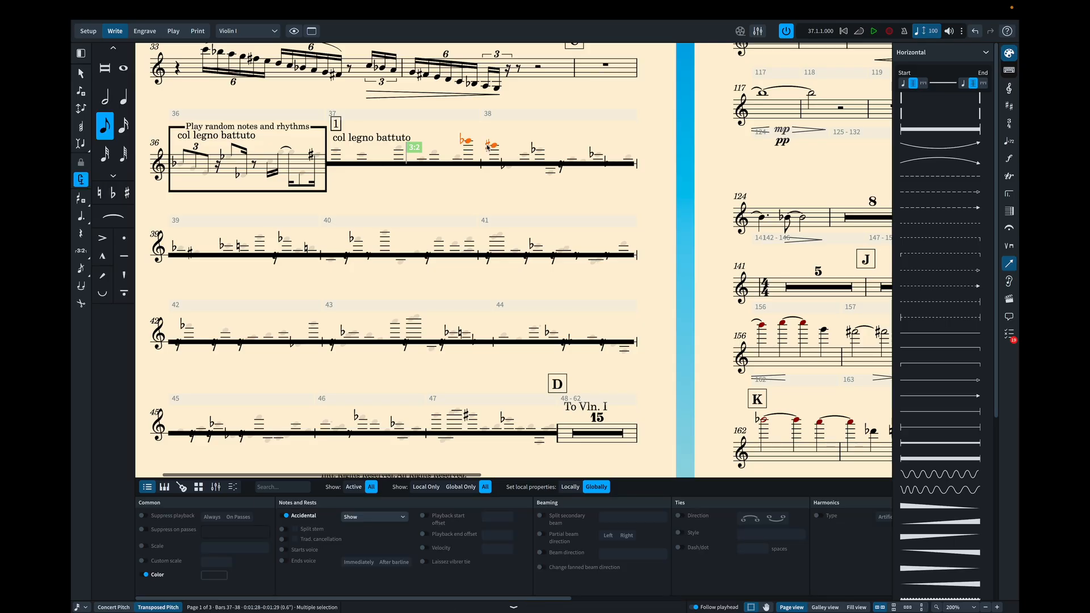
left_click(372, 517)
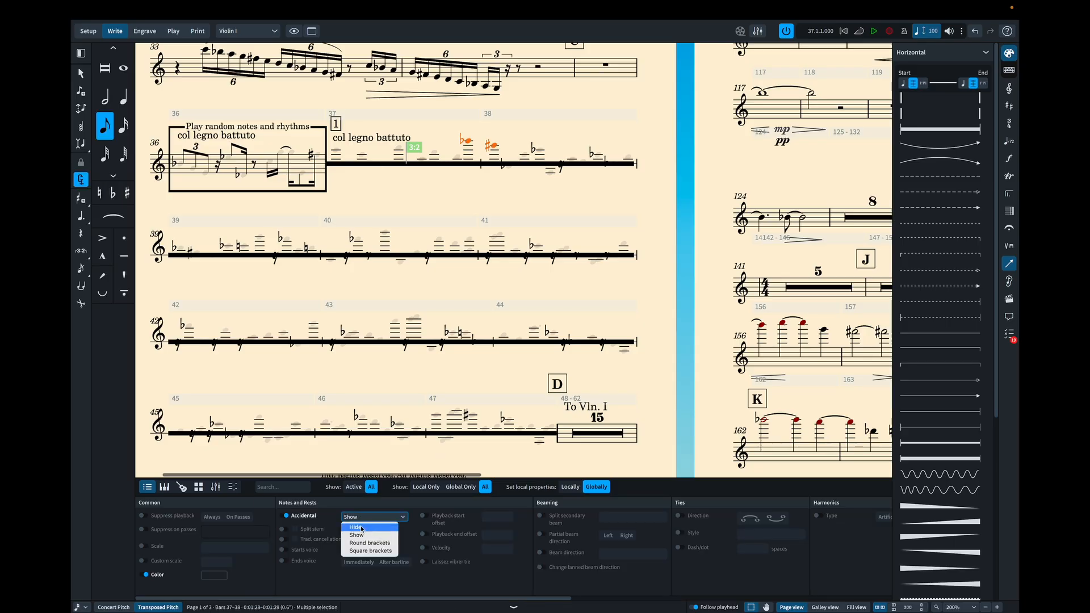
left_click(363, 527)
key("Escape")
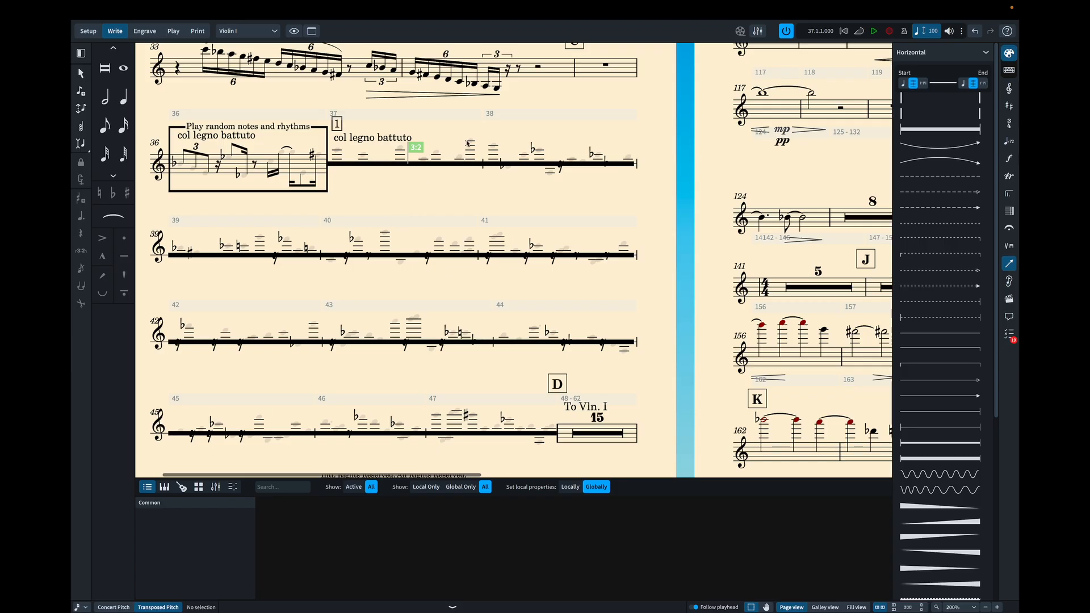
- In Engrave mode, hide the ledger lines of all the invisible notes in bar 37 of the Violin I part
mouse_move(483, 134)
left_mouse_down()
mouse_move(369, 190)
mouse_move(335, 183)
left_mouse_up()
left_click(374, 170, "super")
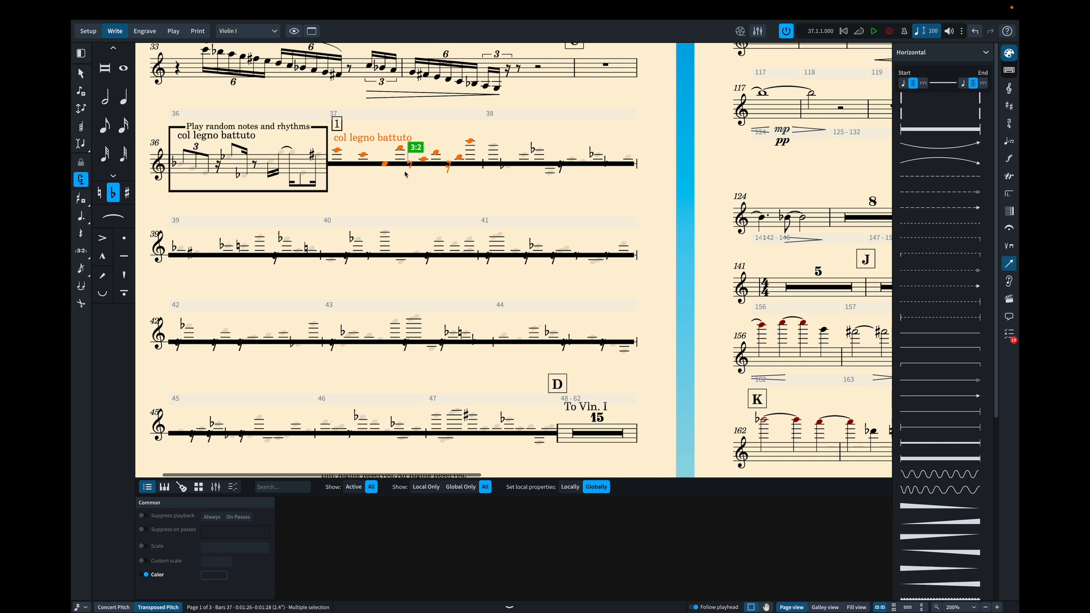
left_click(412, 169, "super")
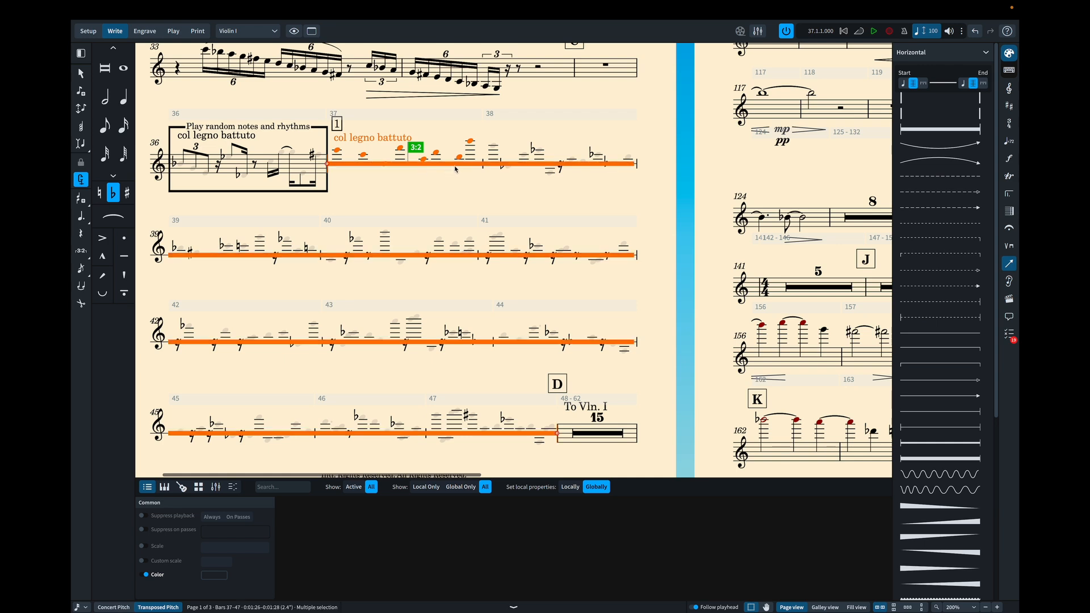
left_click(456, 167, "super")
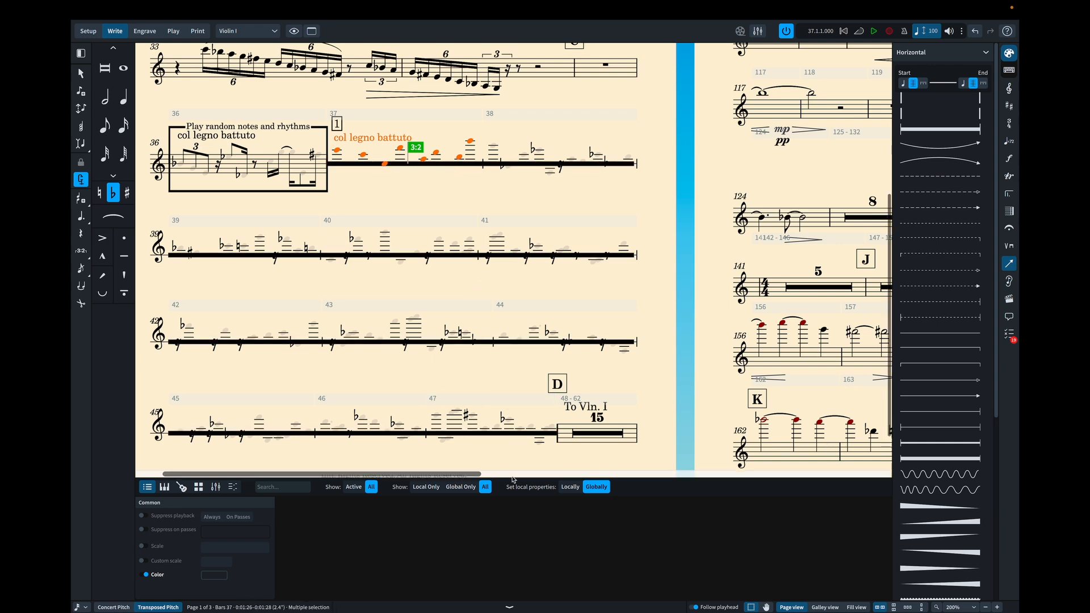
left_click(144, 32)
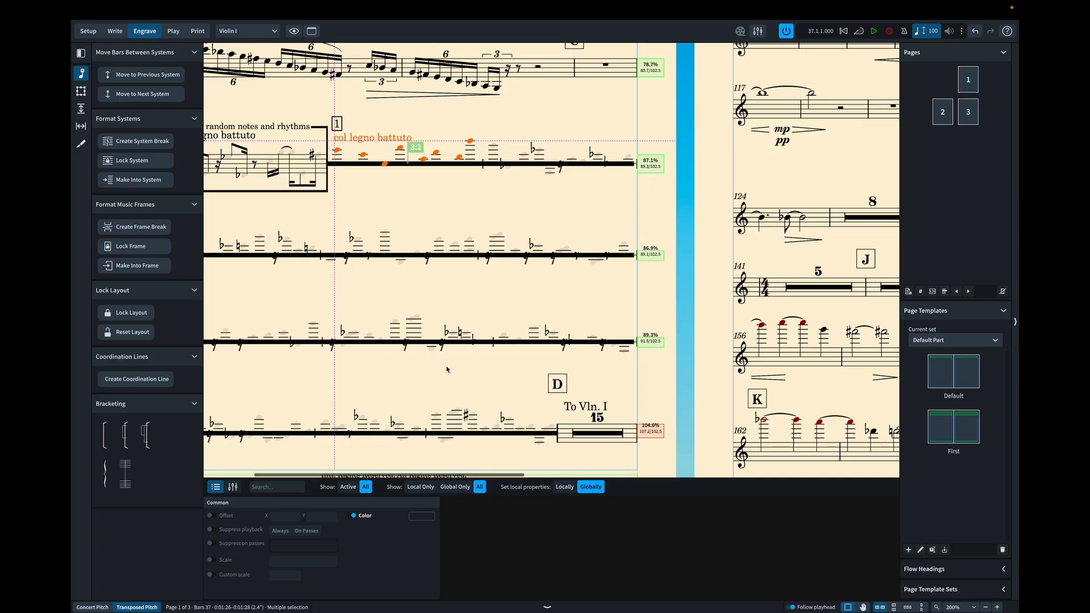
left_click(382, 142, "ctrl")
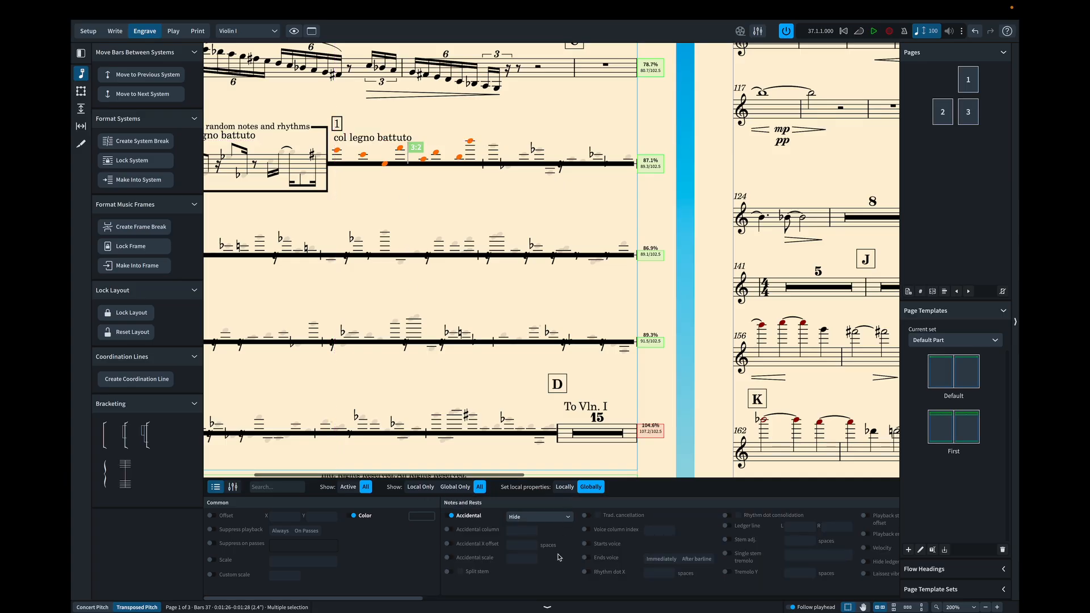
scroll(567, 548, "right", 2)
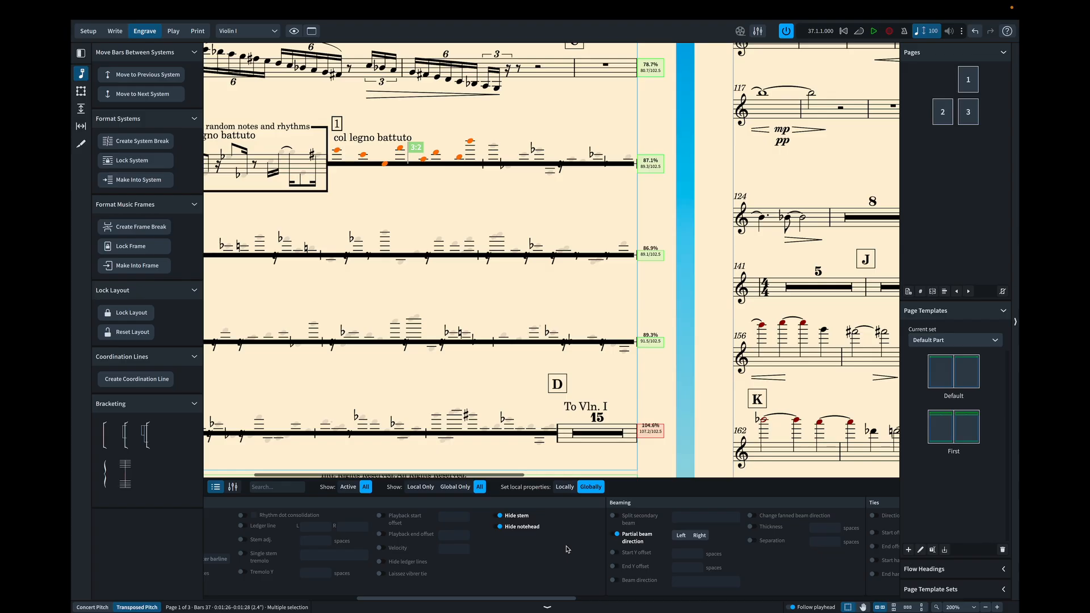
scroll(567, 549, "left", 1)
left_click(389, 561)
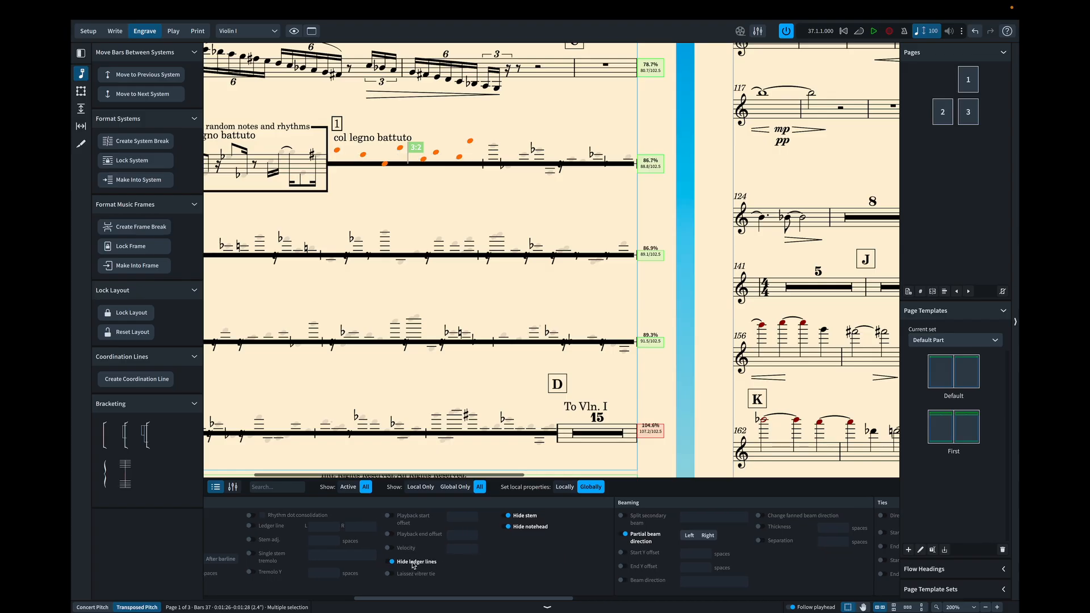
left_click(459, 204)
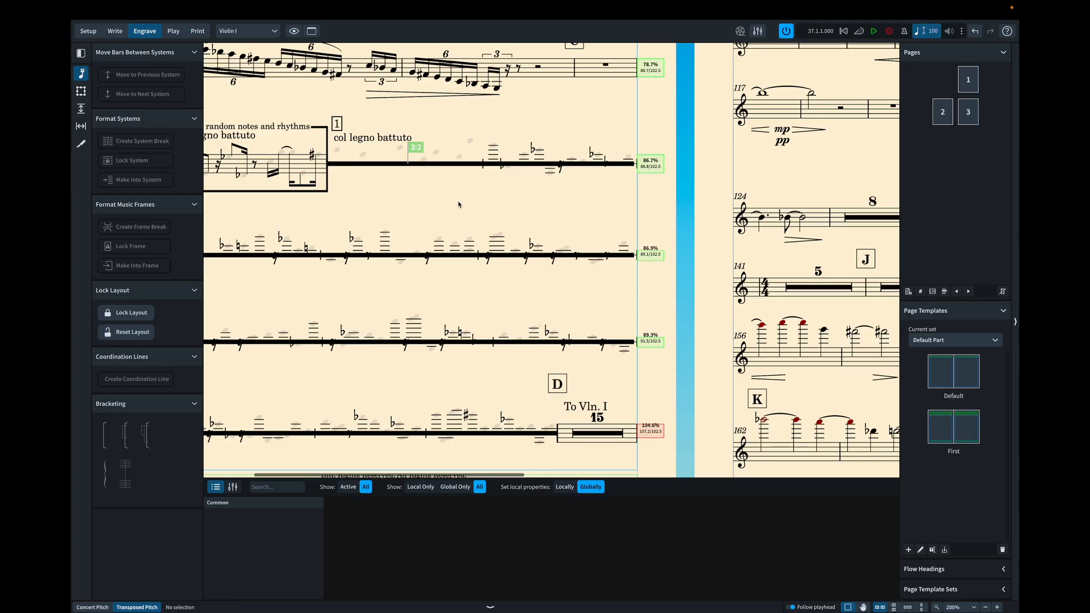
- In the Violin II part layout, set the custom scale of the boxed "1" instrument change label at bar 37 to 1
left_click(232, 33)
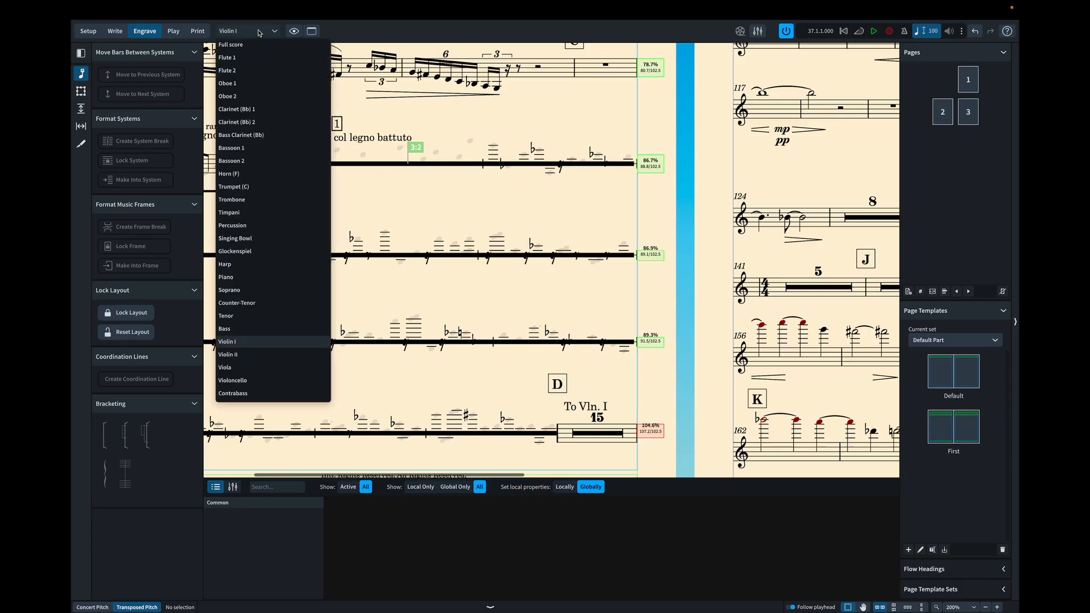
left_click(228, 355)
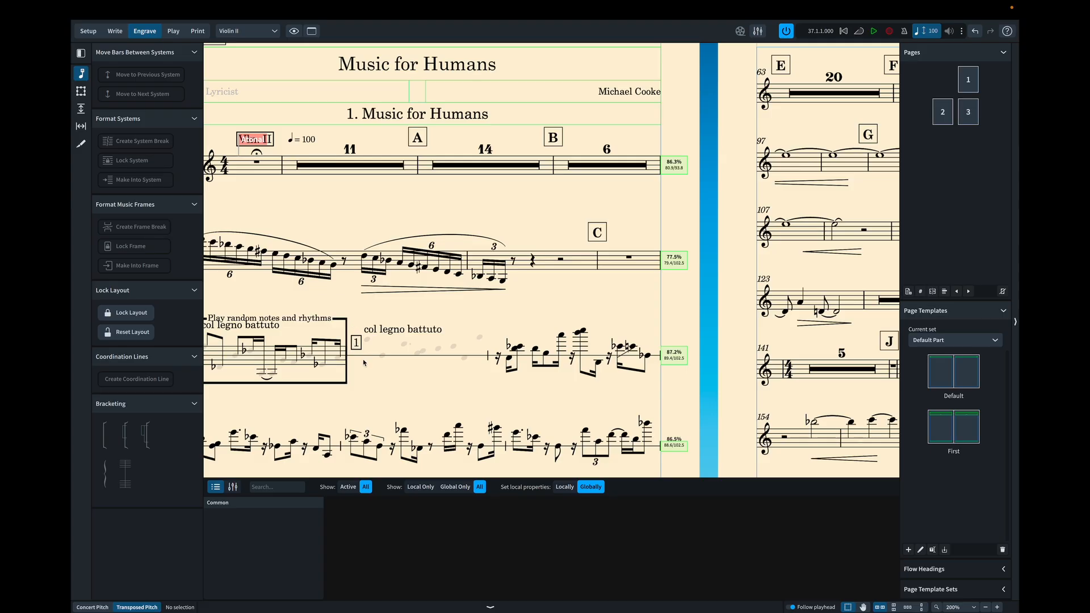
left_click(357, 343)
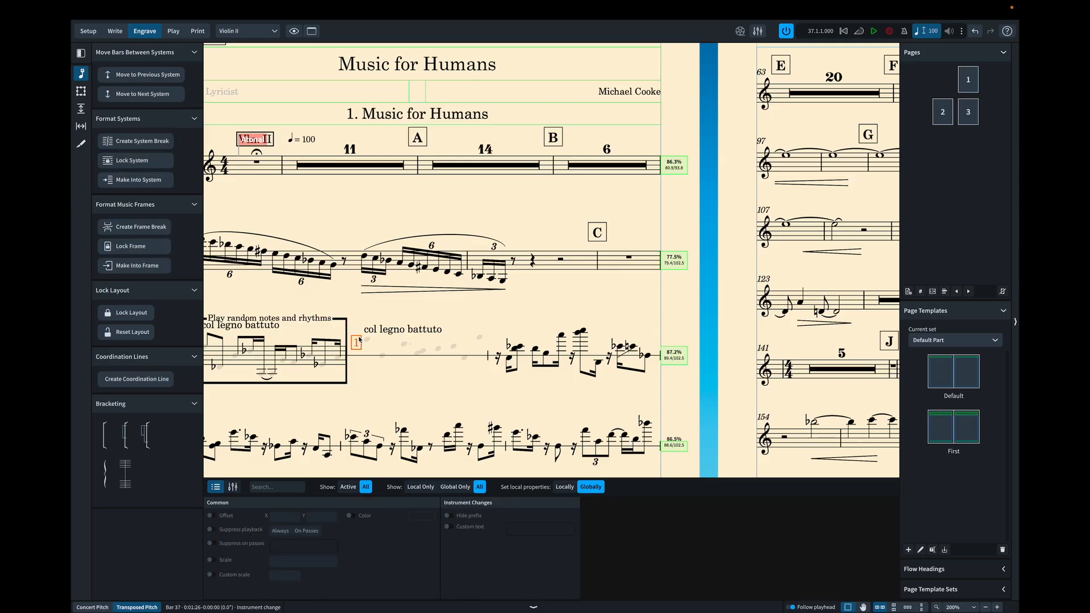
left_click(216, 562)
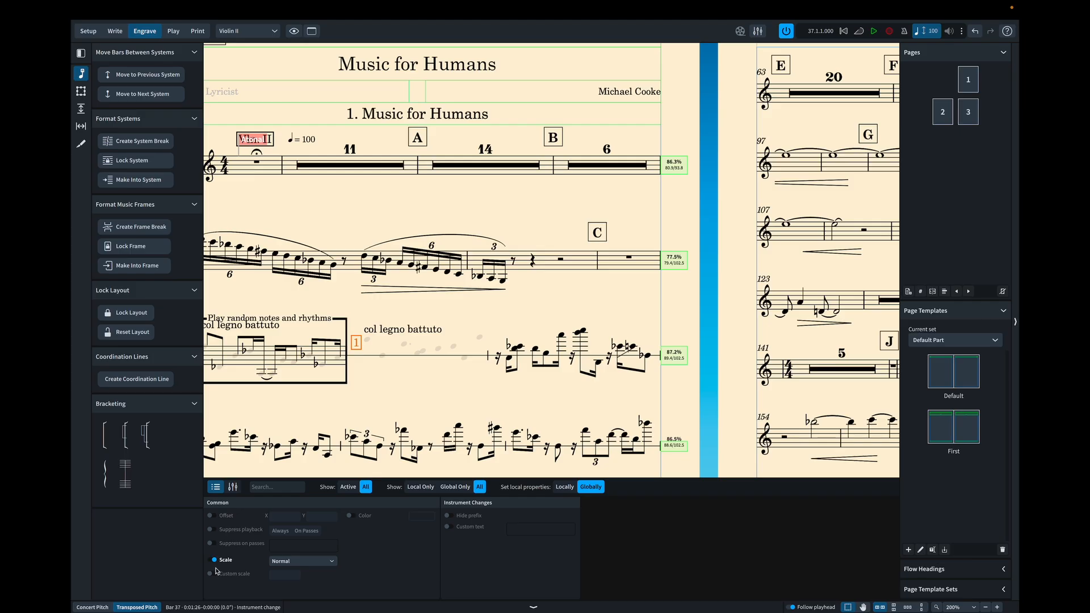
left_click(210, 574)
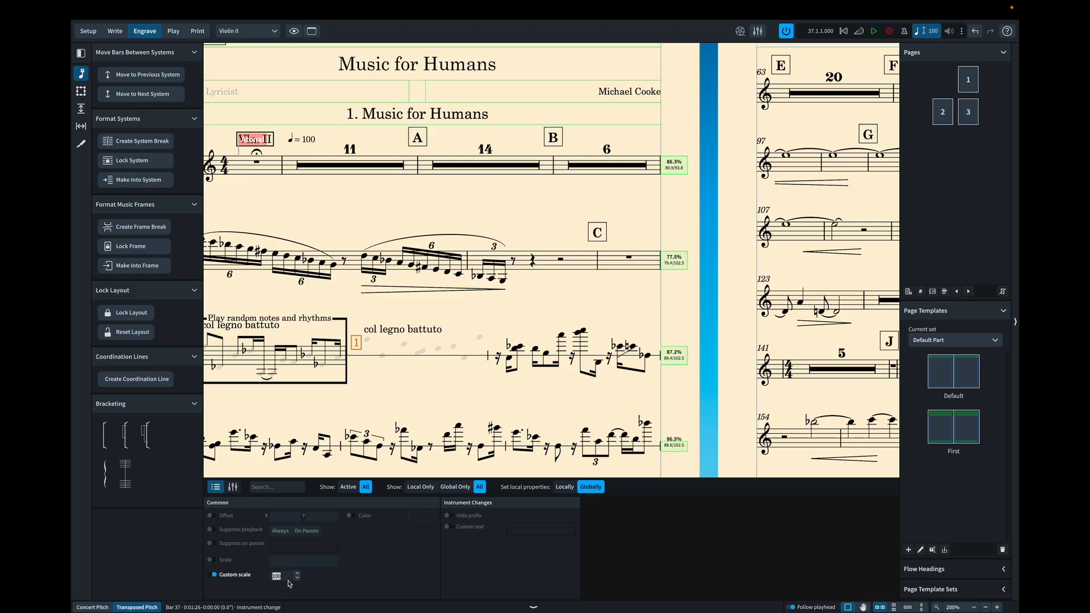
type("1")
left_click(390, 384)
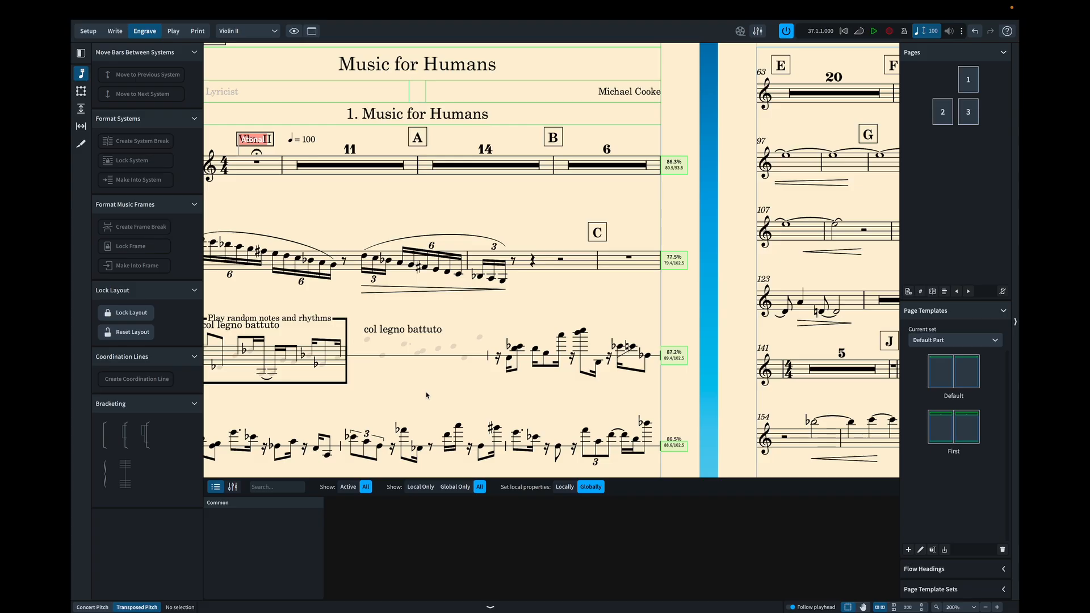
- Make the color of the "col legno battuto" playing technique at bar 37 of the Violin II part fully transparent
left_click(385, 333)
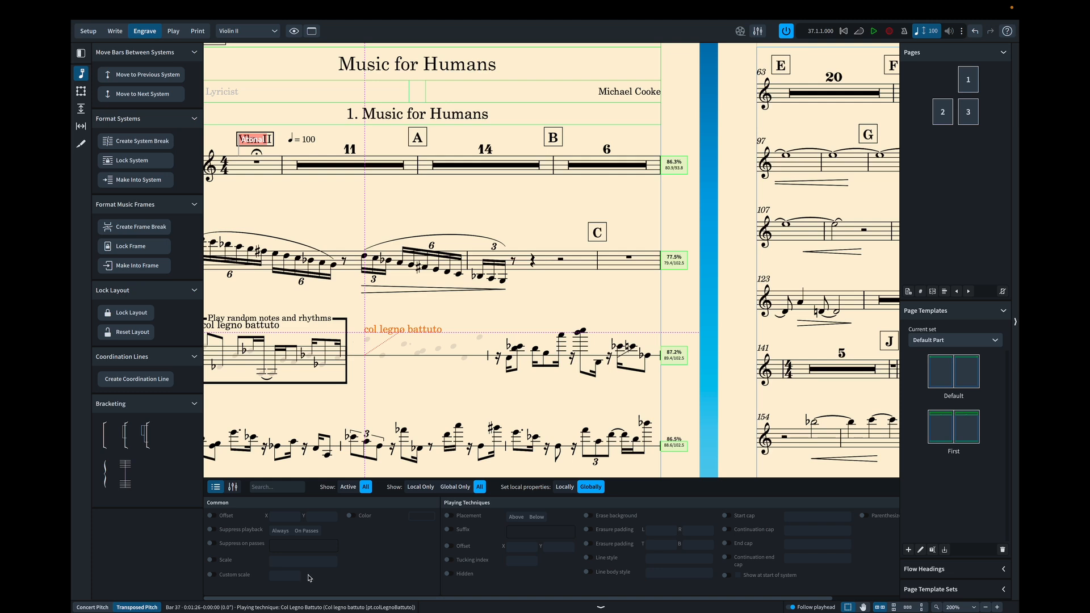
left_click(351, 517)
left_click(421, 518)
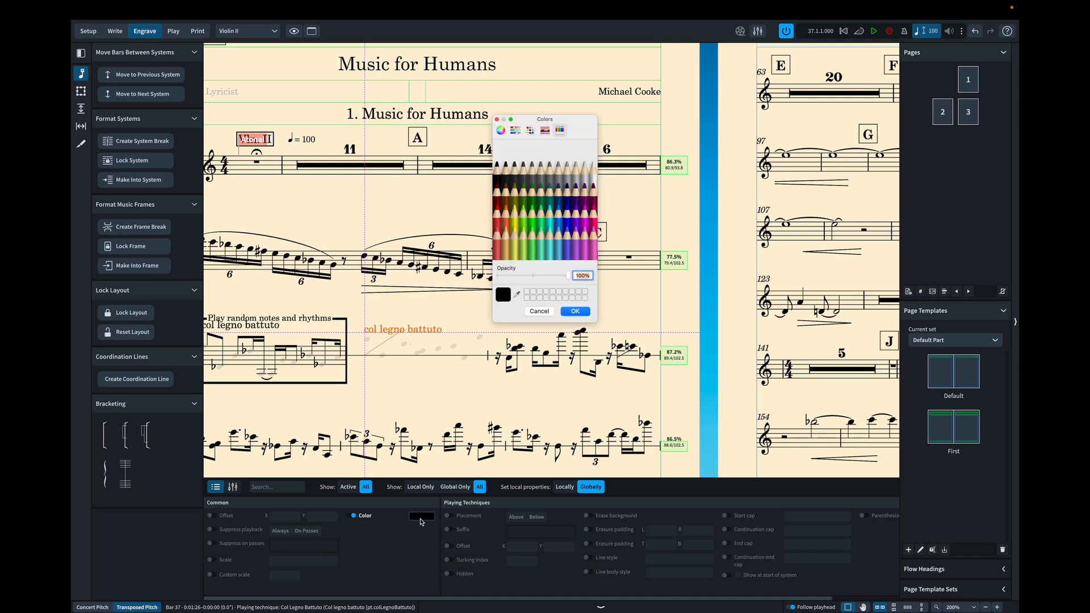
left_click_drag(569, 276, 470, 282)
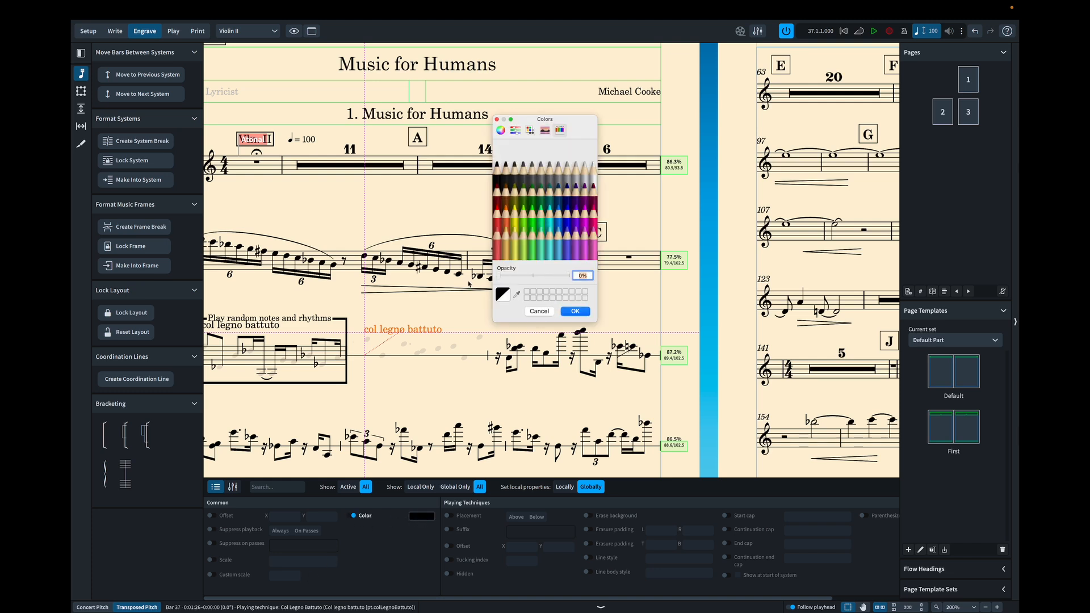
left_click(578, 312)
left_click(440, 380)
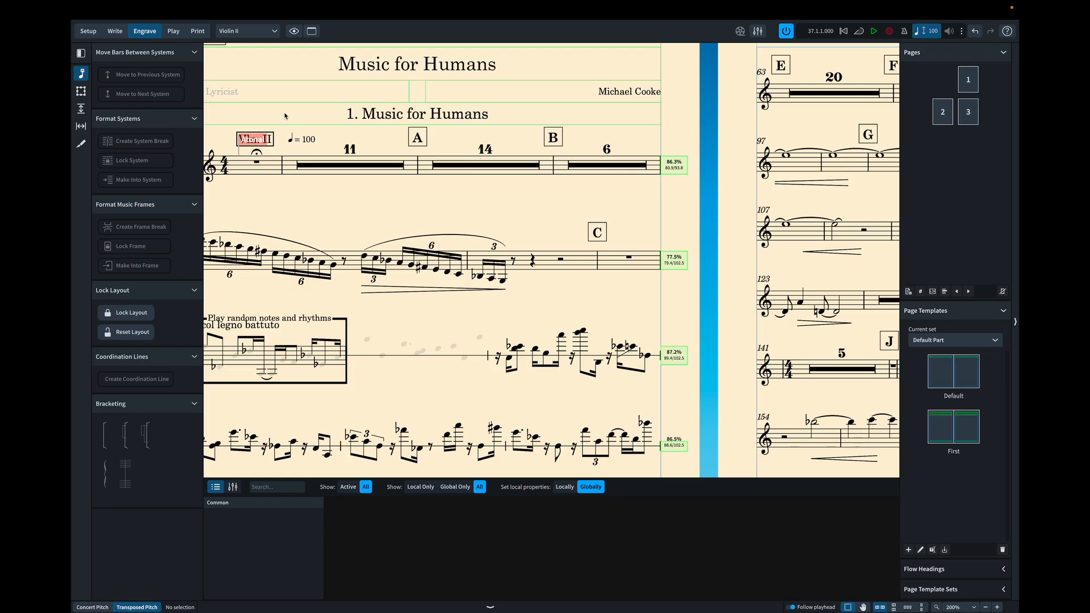
- Switch to the full score and check how Violin I and Violin II appear in bar 37
left_click(248, 32)
key("Escape")
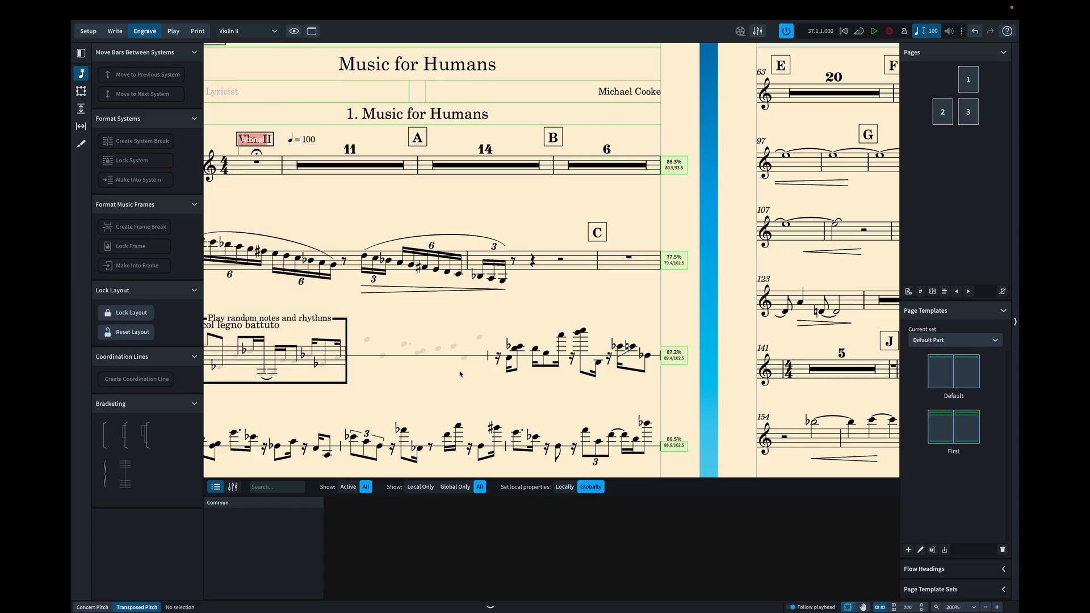
key("w")
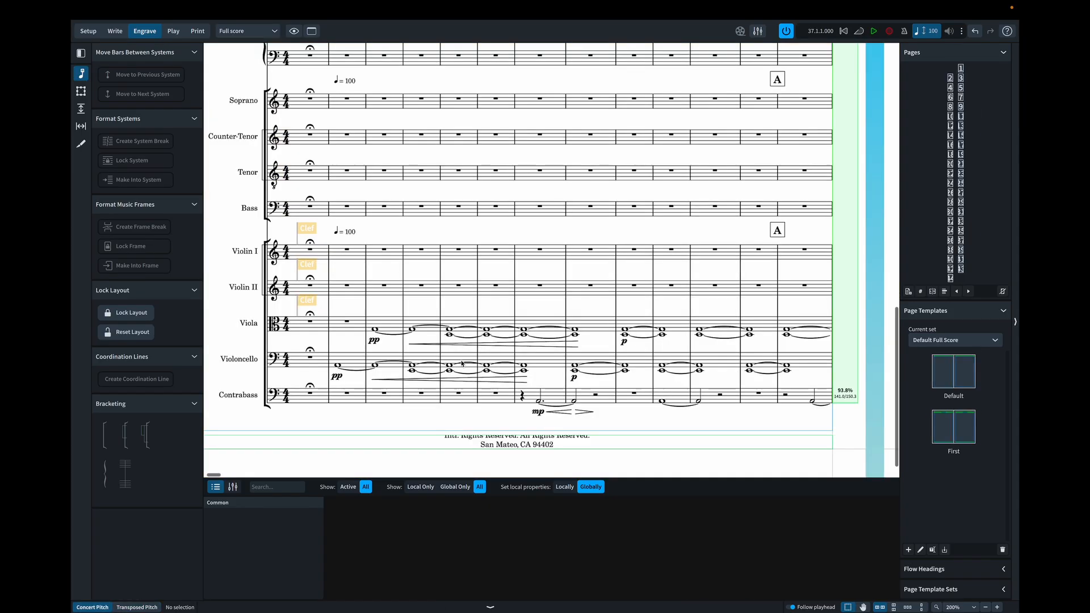
scroll(461, 363, "down", 15)
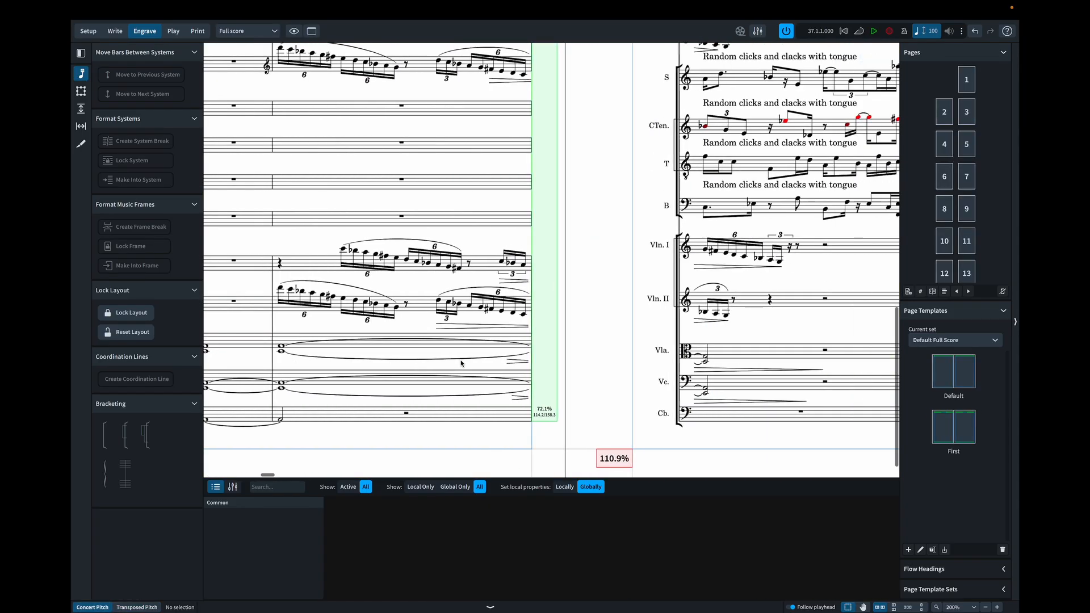
scroll(460, 364, "left", 3)
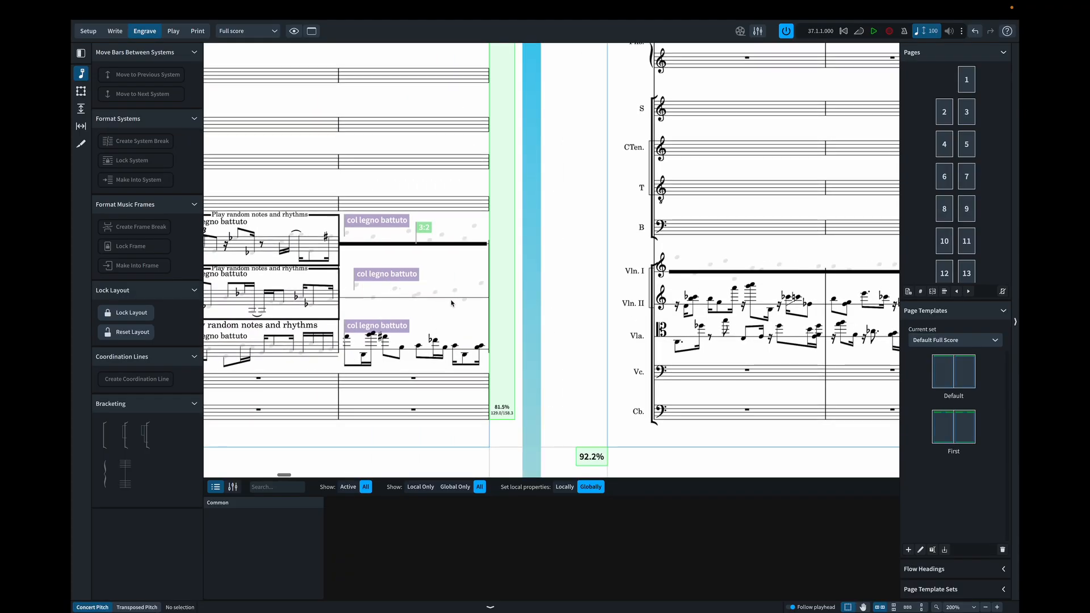
- Extend the end of the thick Violin I line on the bar 37 system to the closing barline with an X end offset of 1/2
left_click(482, 245)
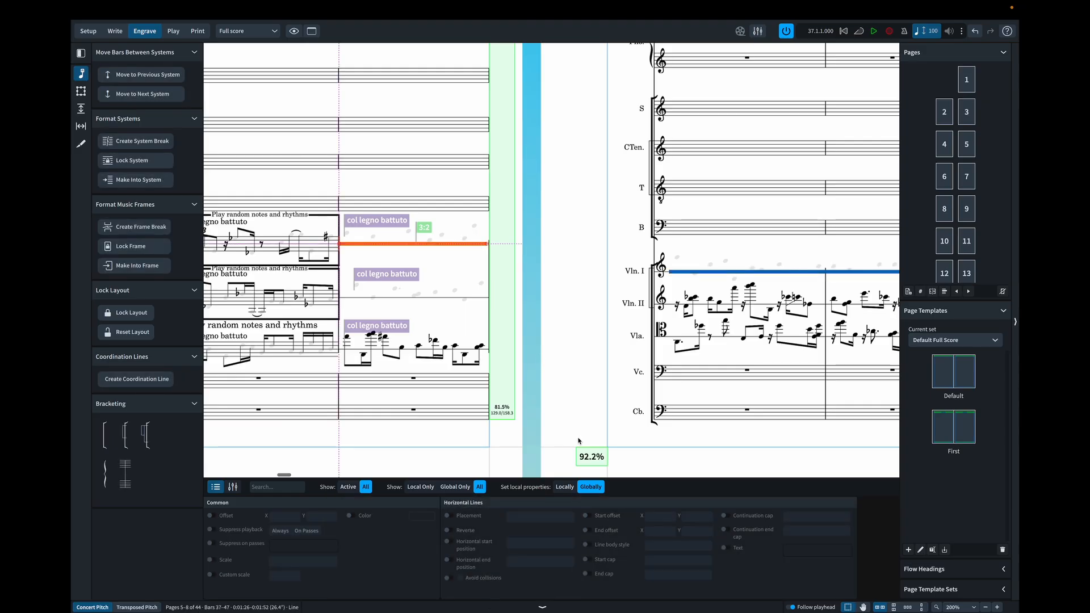
left_click(487, 245)
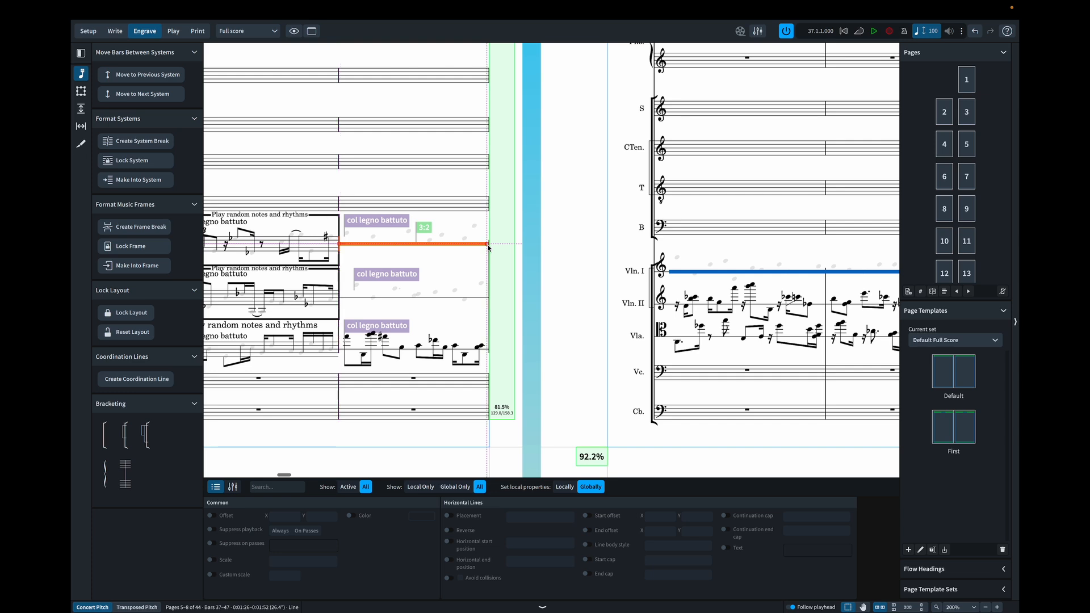
key("alt+super+Right")
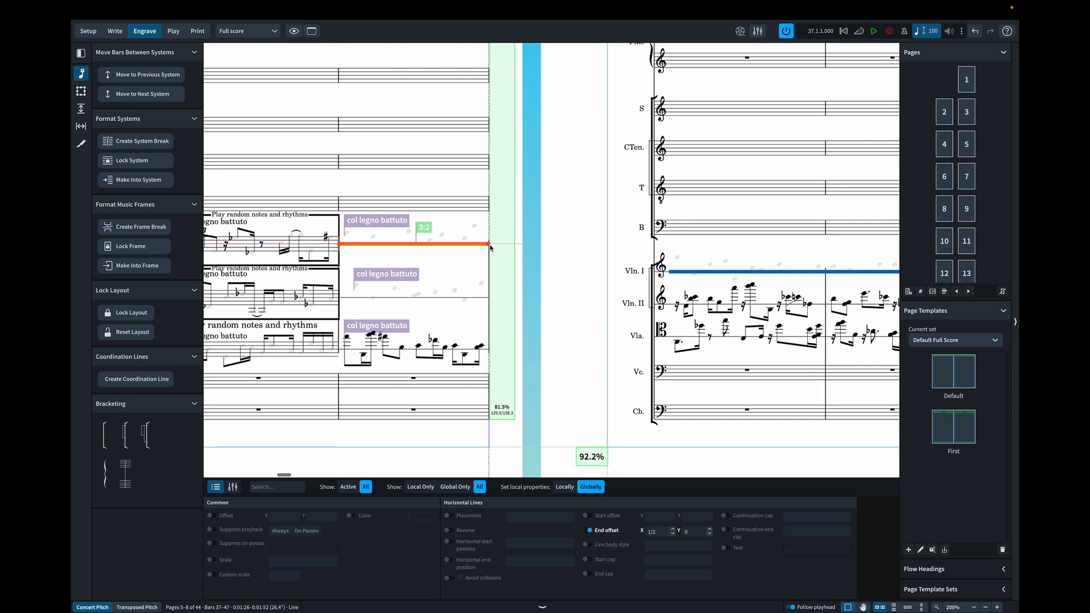
left_click(467, 274)
- Examine how the Violin I clef is placed against the one-line staff on the page after bar 37
scroll(614, 287, "right", 3)
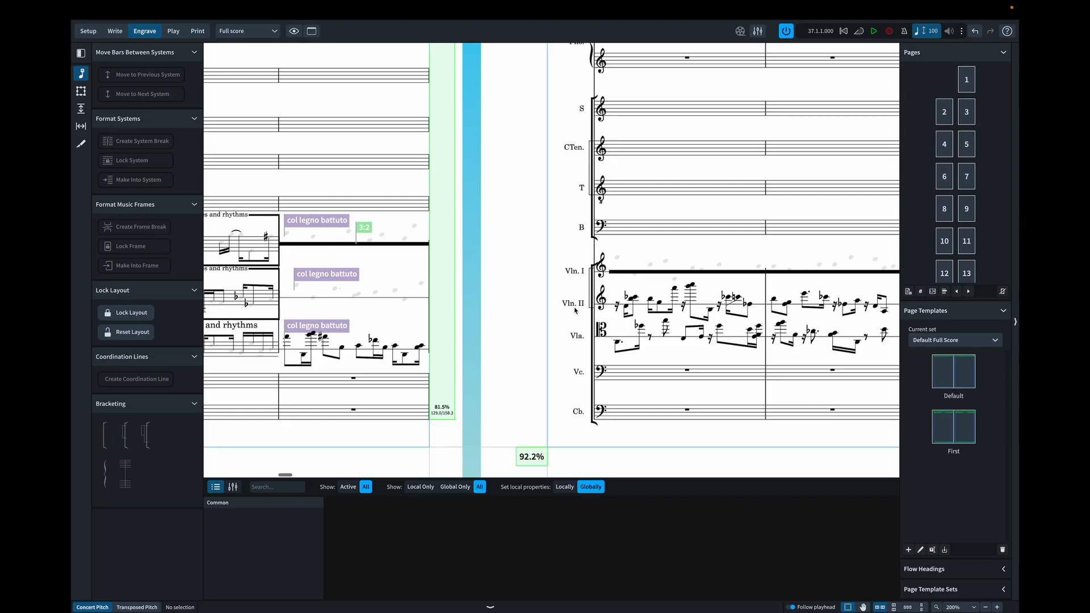
scroll(554, 294, "right", 2)
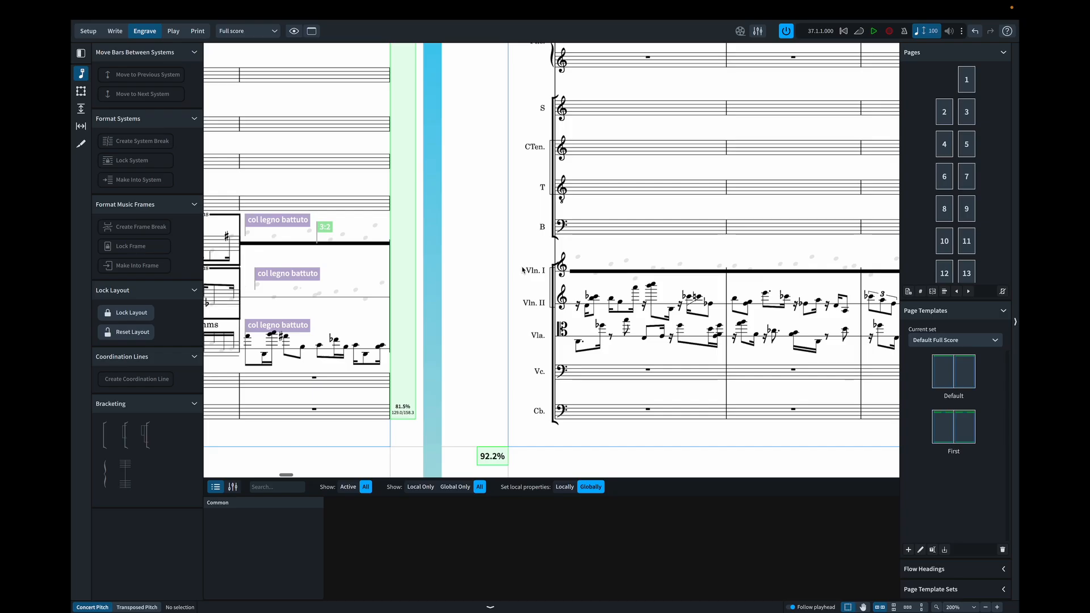
scroll(522, 270, "right", 5)
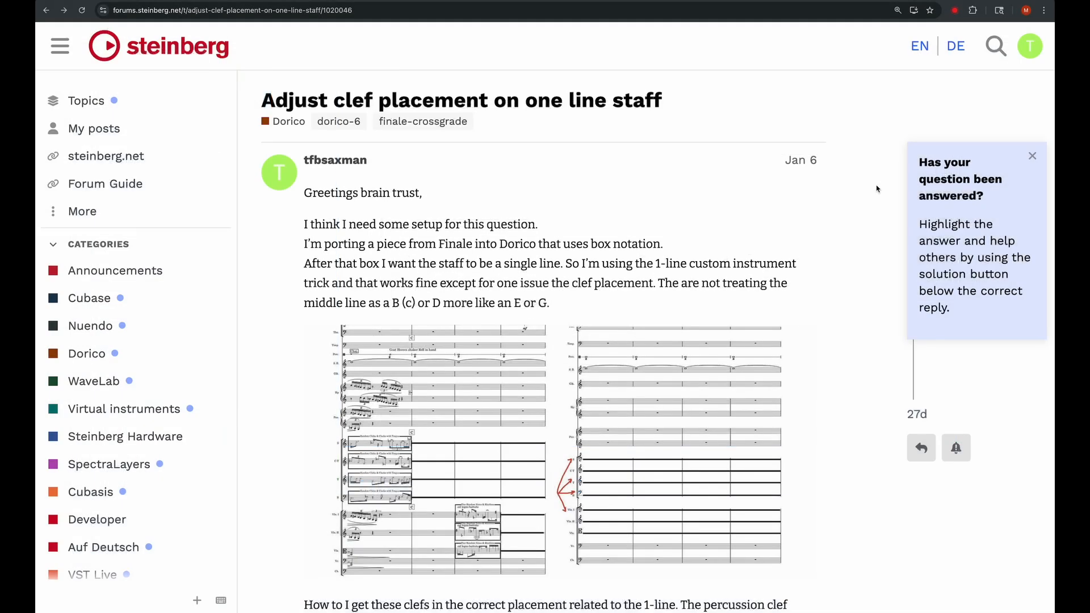
- Switch to the browser and read the Steinberg forum thread "Adjust clef placement on one line staff" through to its last reply
scroll(877, 189, "down", 5)
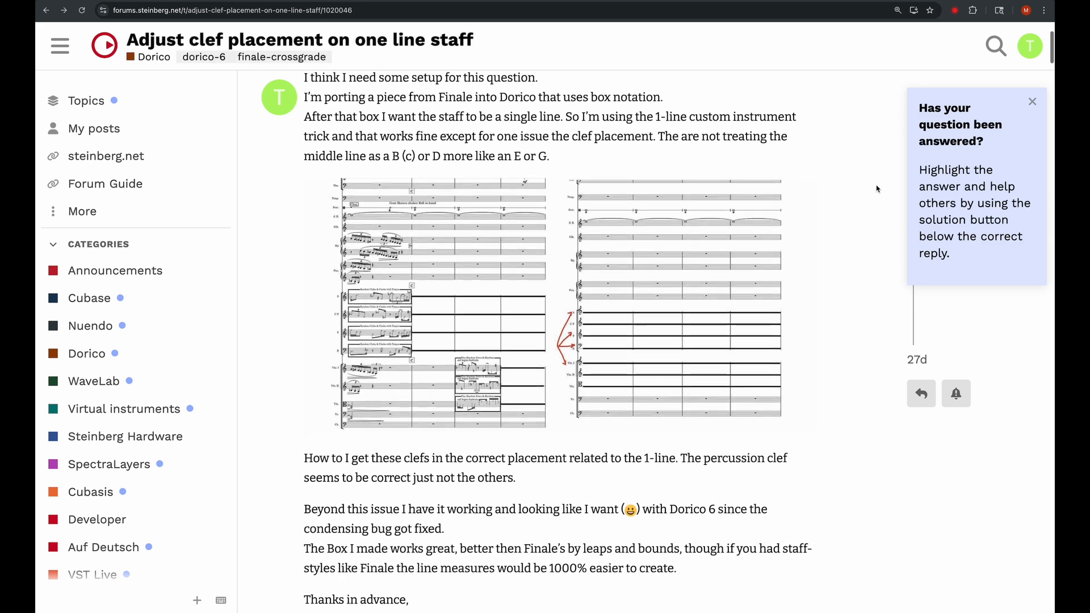
scroll(876, 189, "down", 11)
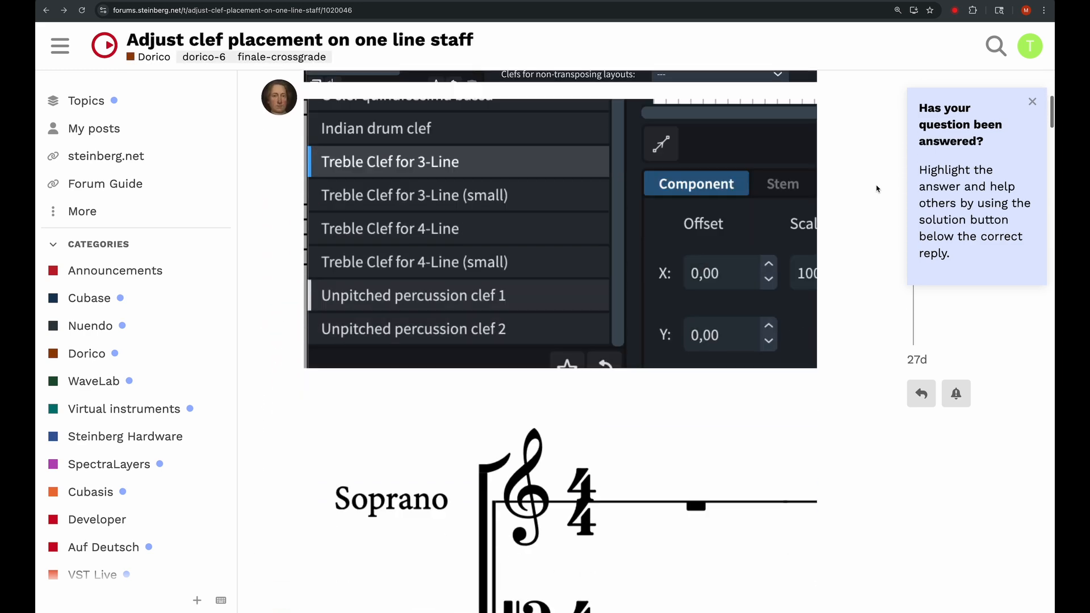
scroll(876, 189, "down", 13)
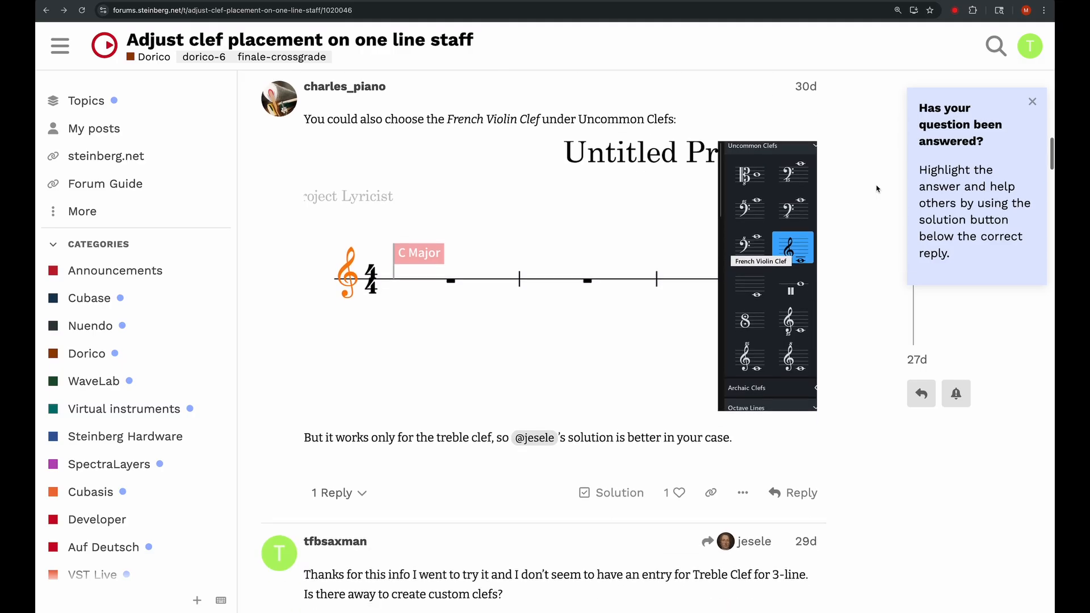
scroll(877, 189, "up", 4)
scroll(876, 189, "down", 5)
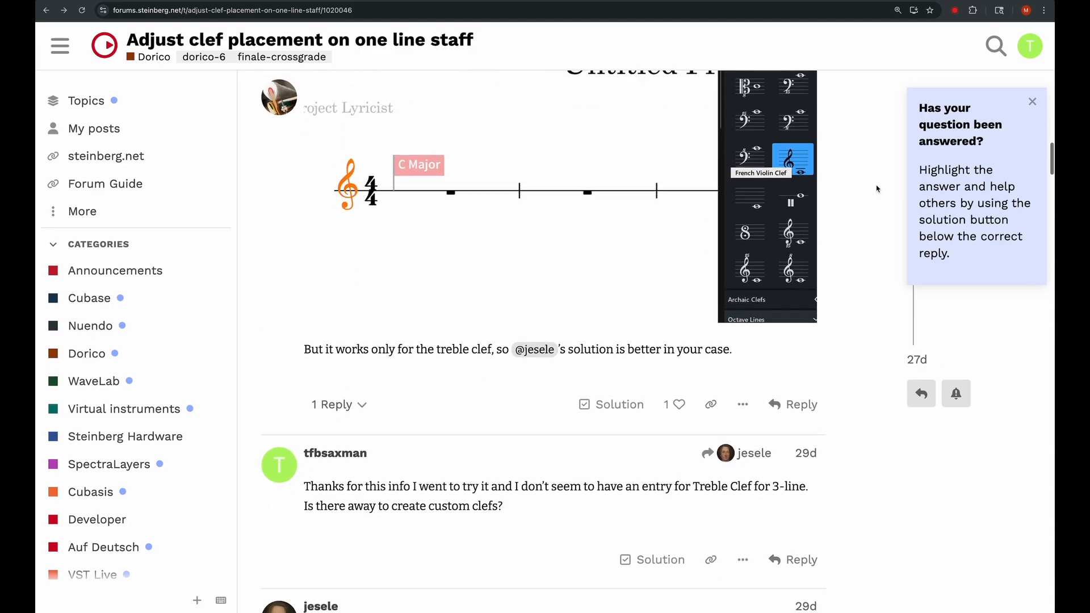
scroll(876, 189, "down", 12)
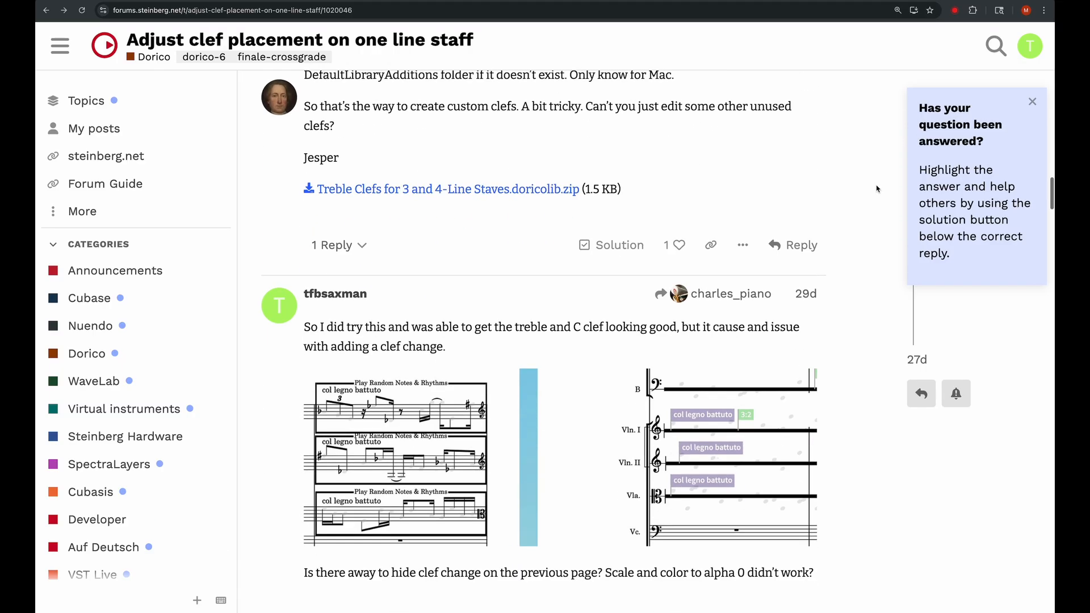
scroll(877, 189, "down", 12)
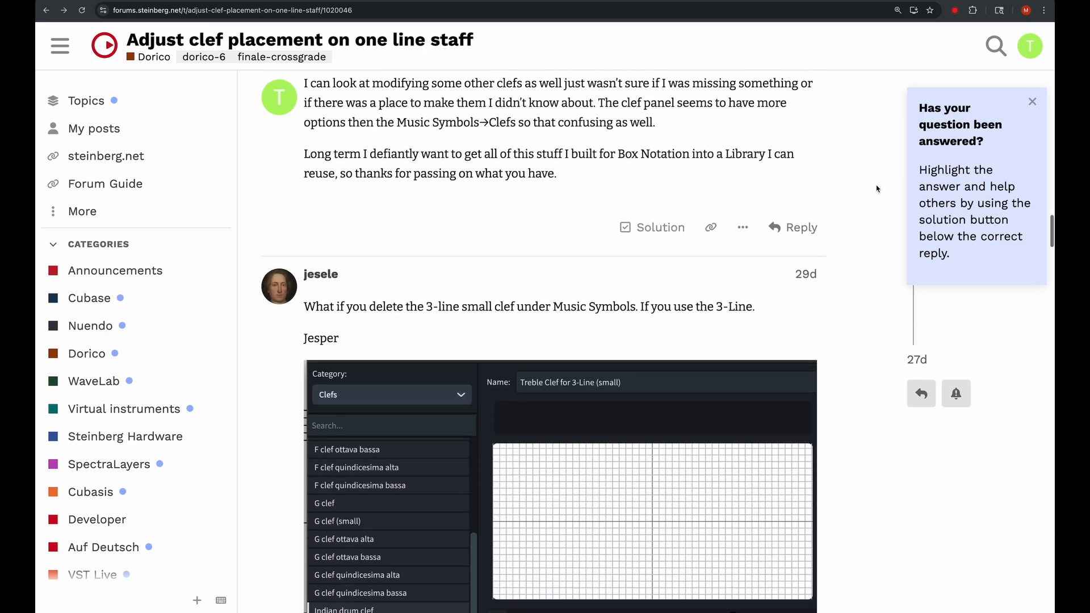
scroll(877, 189, "down", 14)
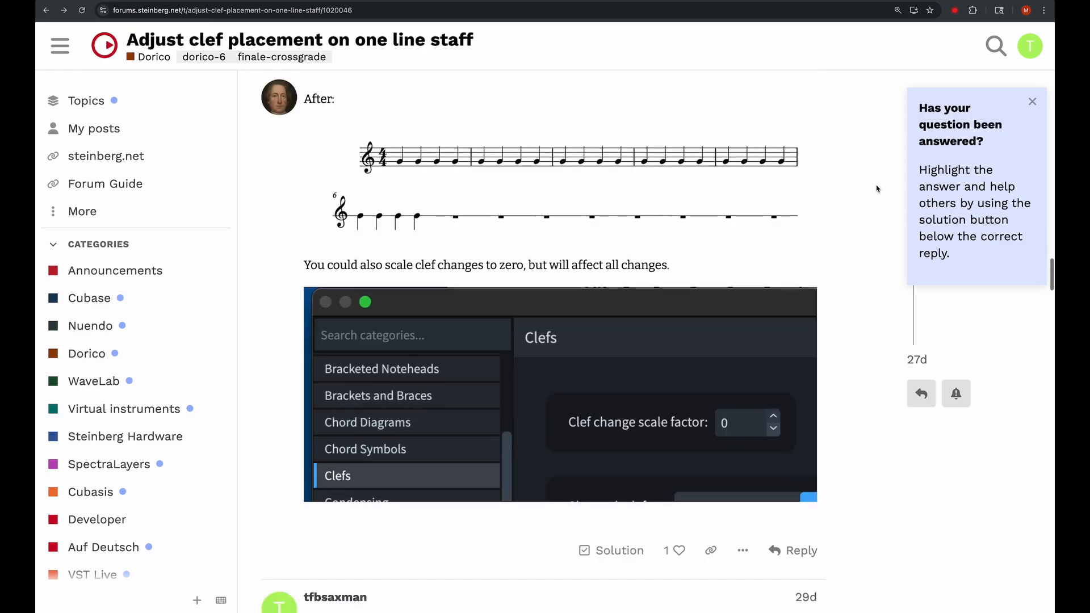
scroll(876, 189, "down", 13)
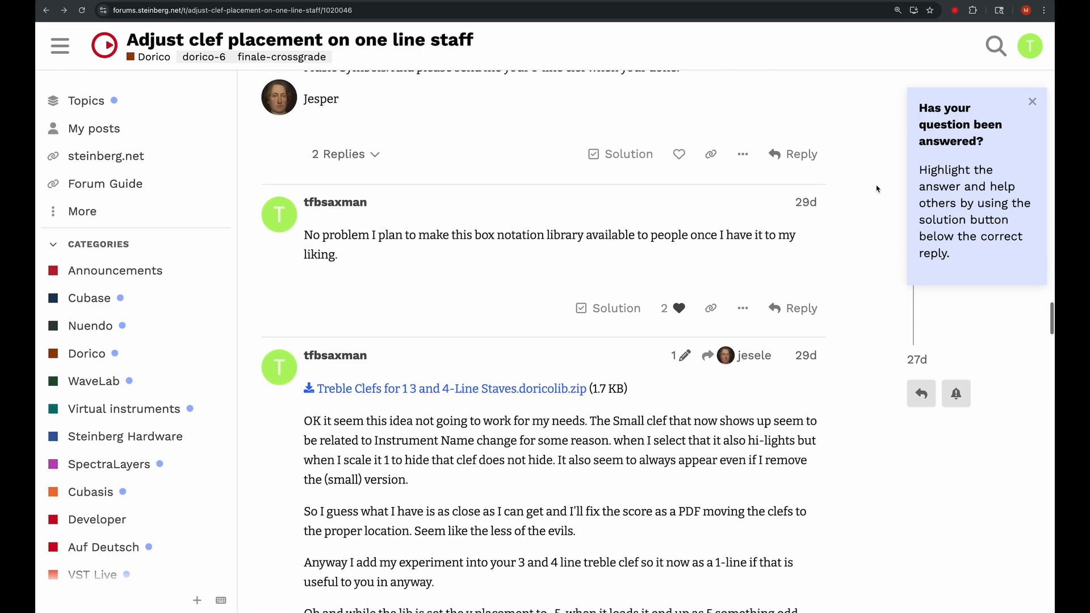
scroll(876, 189, "down", 12)
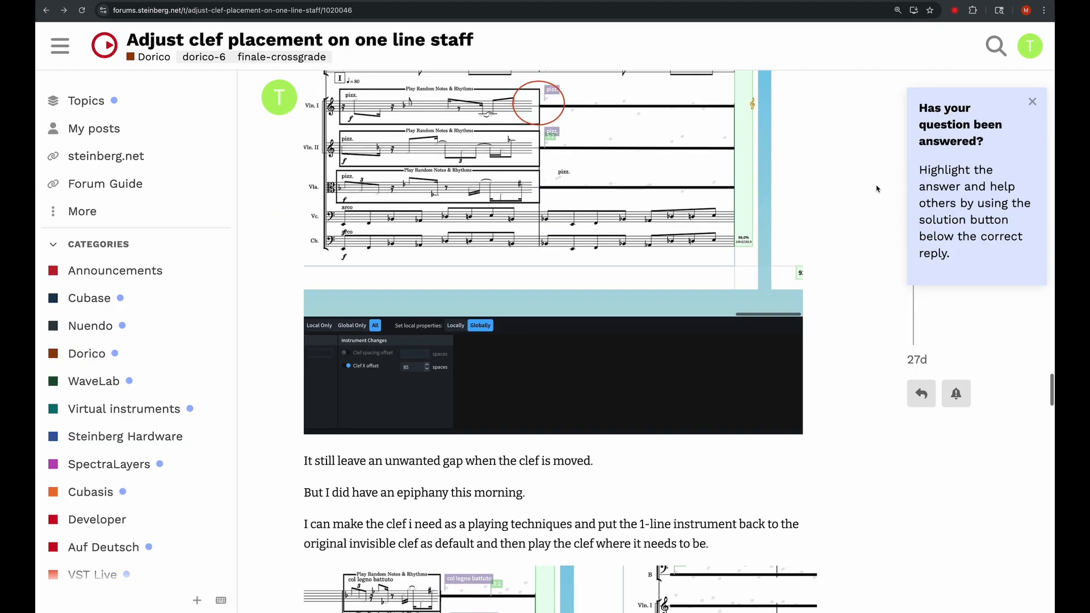
scroll(876, 189, "down", 10)
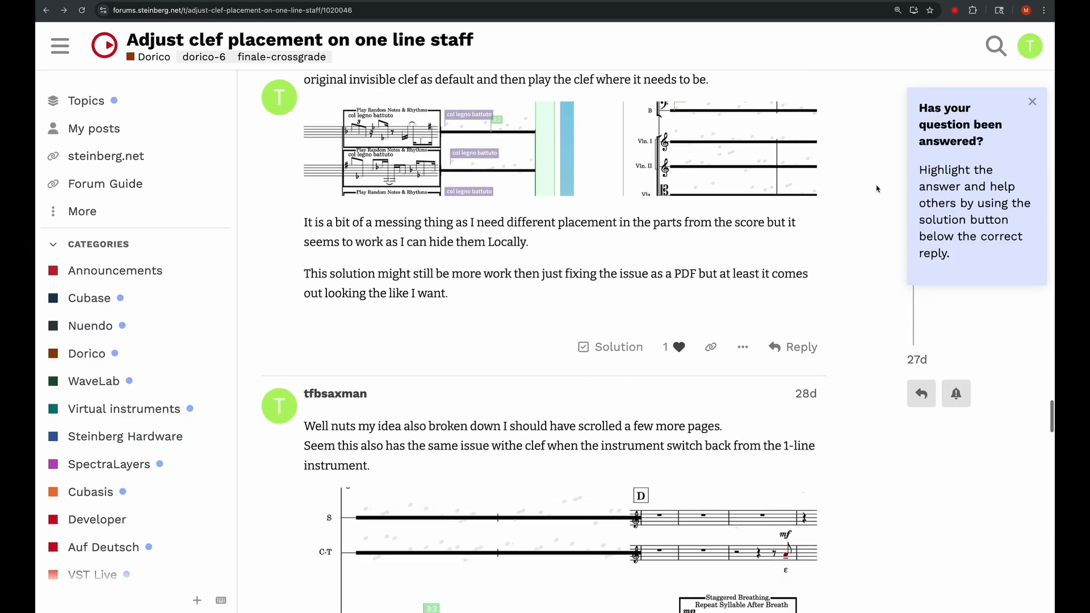
scroll(876, 189, "down", 8)
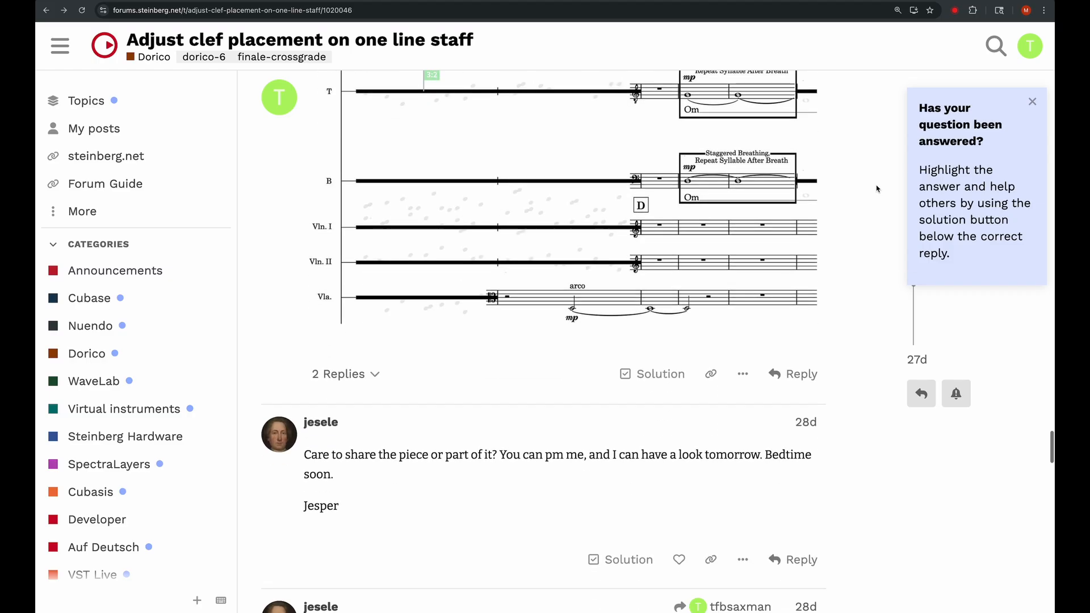
scroll(876, 189, "down", 11)
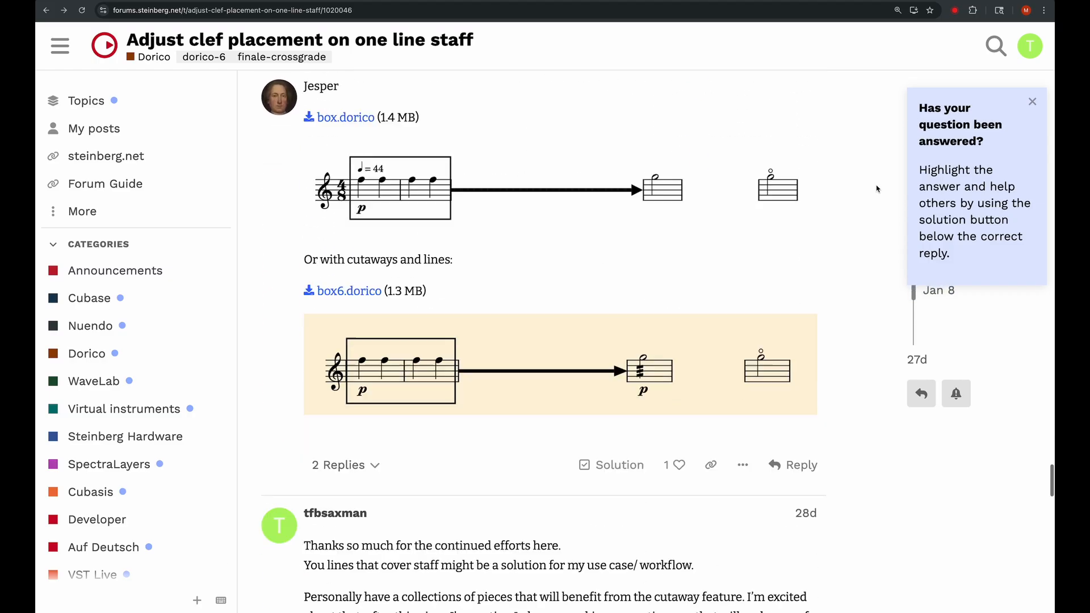
scroll(877, 189, "down", 5)
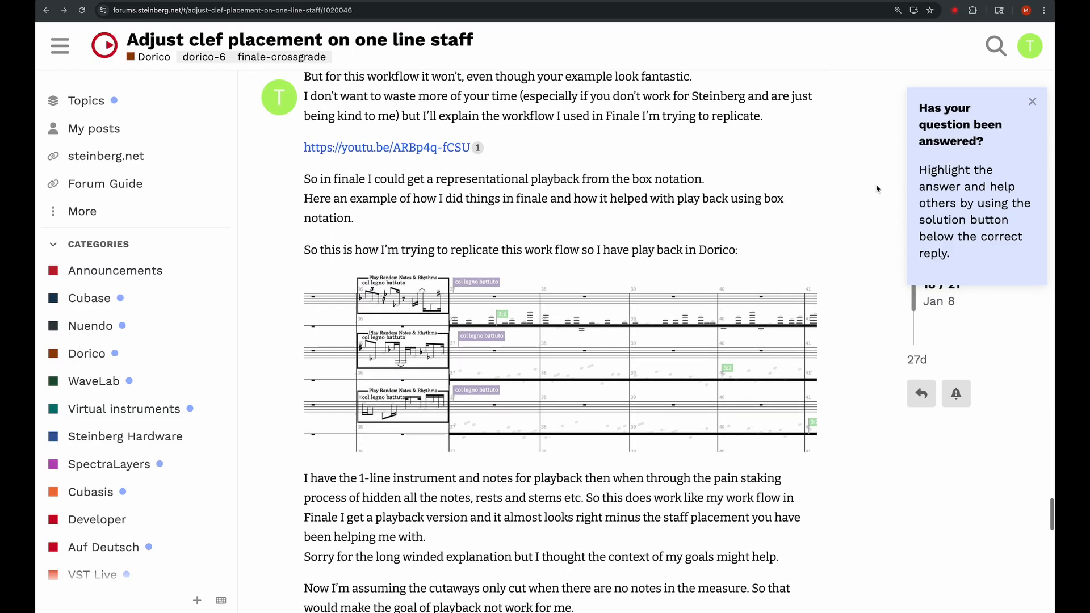
scroll(876, 189, "down", 9)
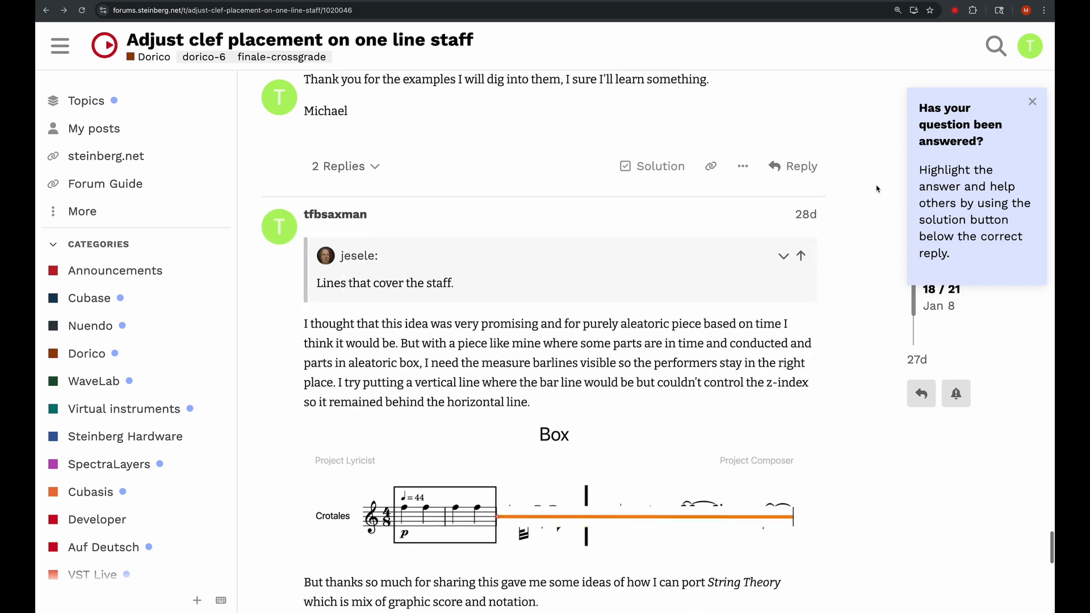
scroll(876, 189, "down", 11)
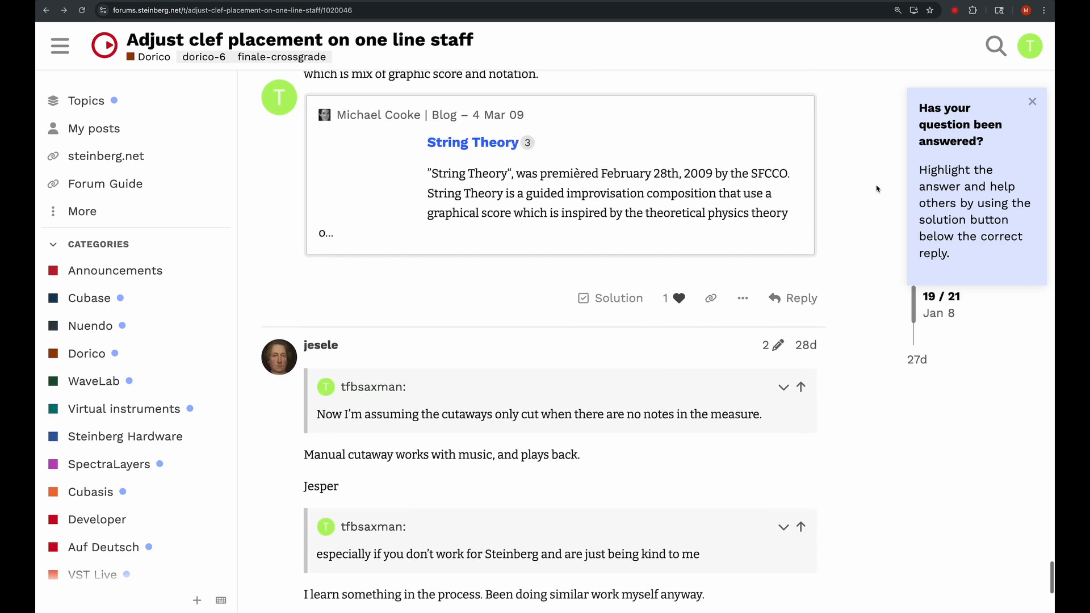
scroll(876, 189, "down", 3)
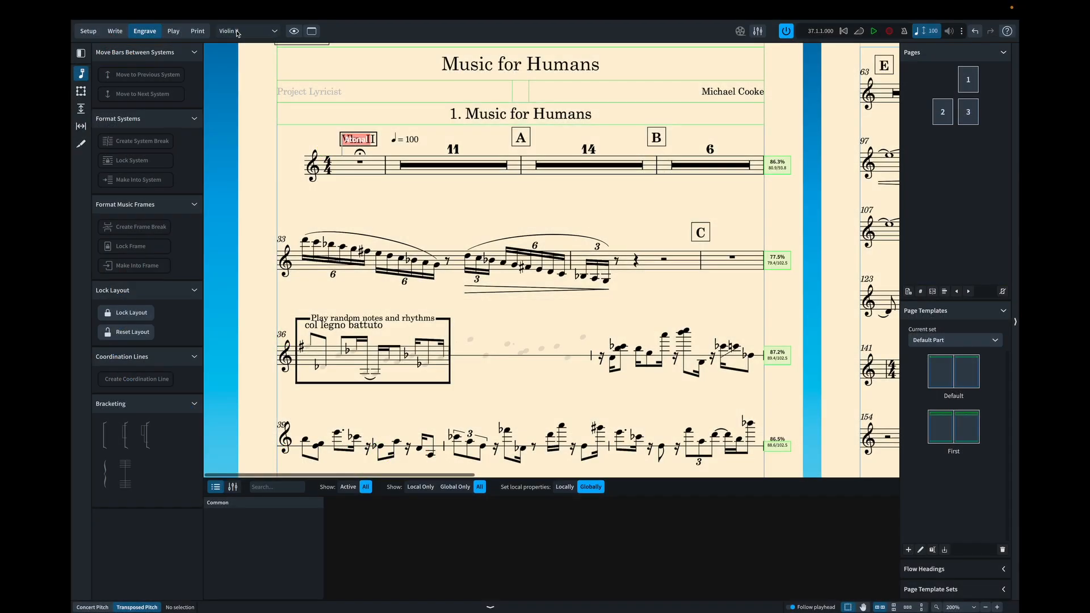
- Switch to Dorico's Violin I part layout and examine the accidentals, rests and ledger lines along the continuation line from bar 37 to rehearsal mark D
left_click(247, 31)
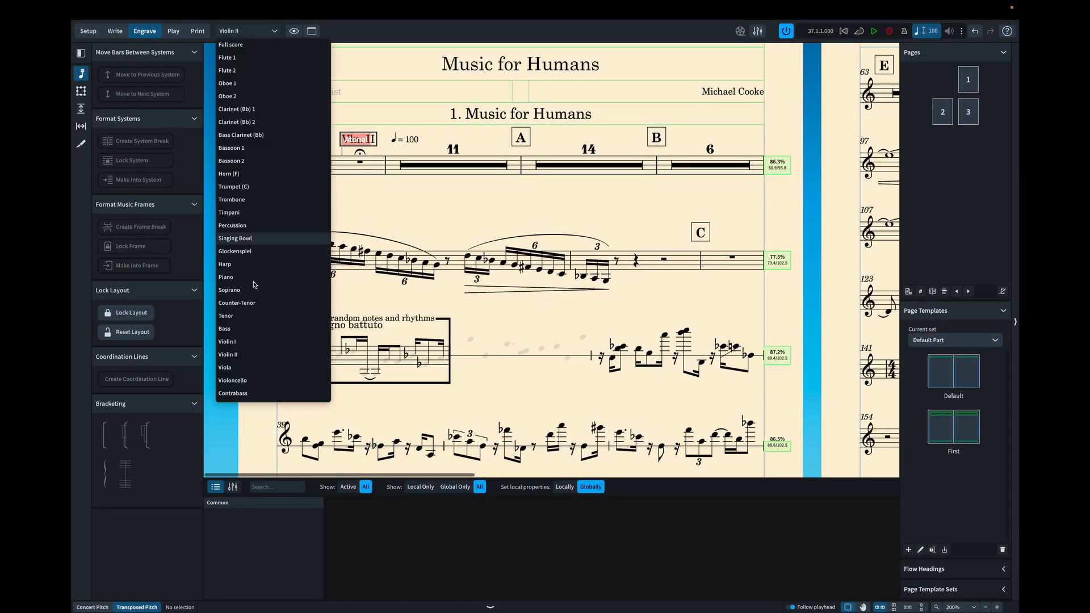
left_click(248, 343)
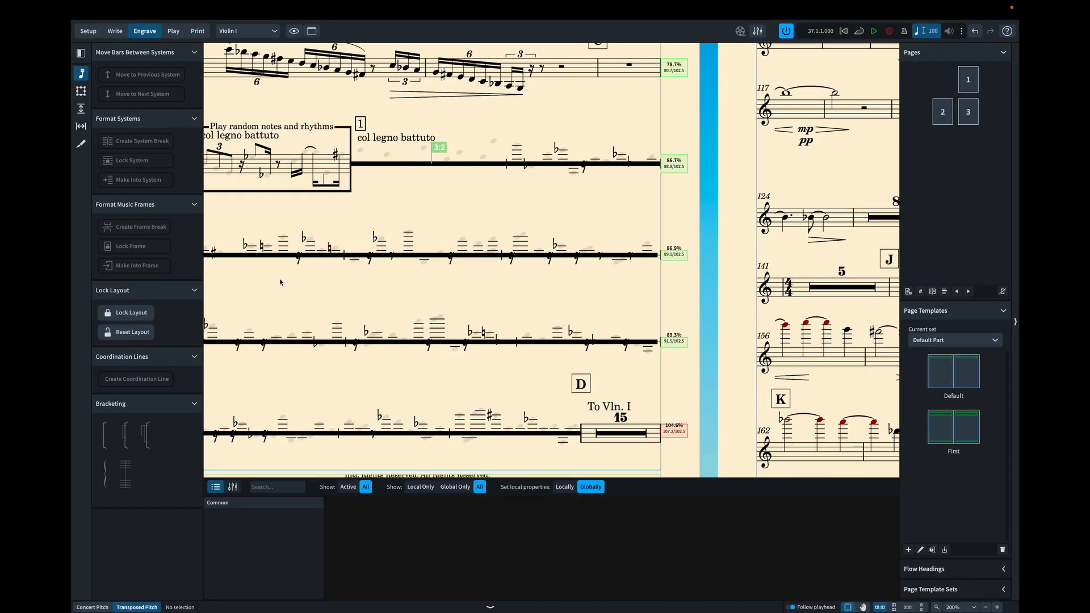
scroll(279, 282, "left", 3)
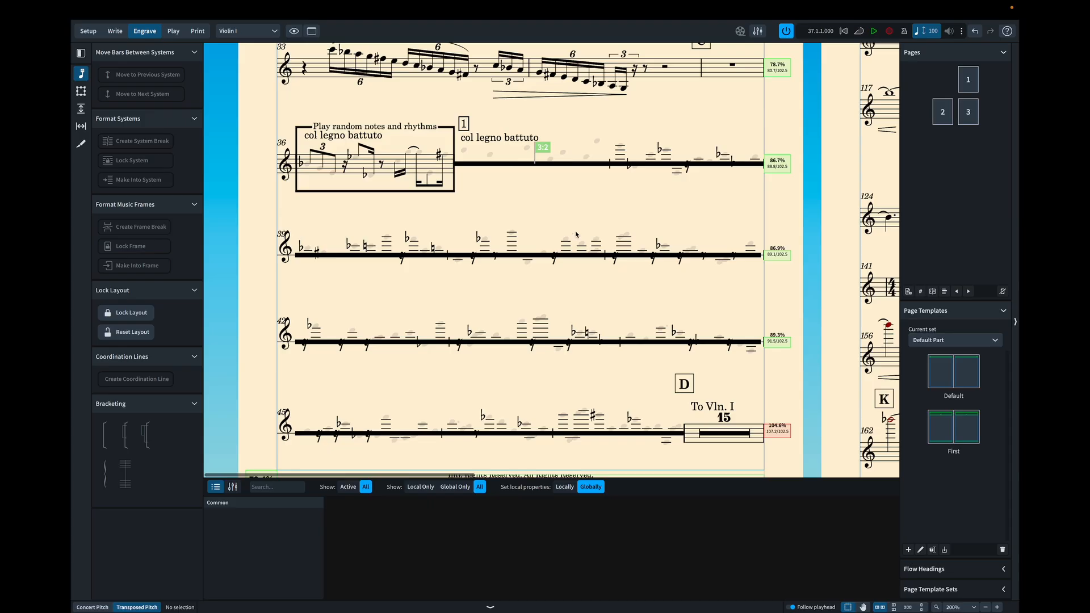
scroll(574, 241, "right", 2)
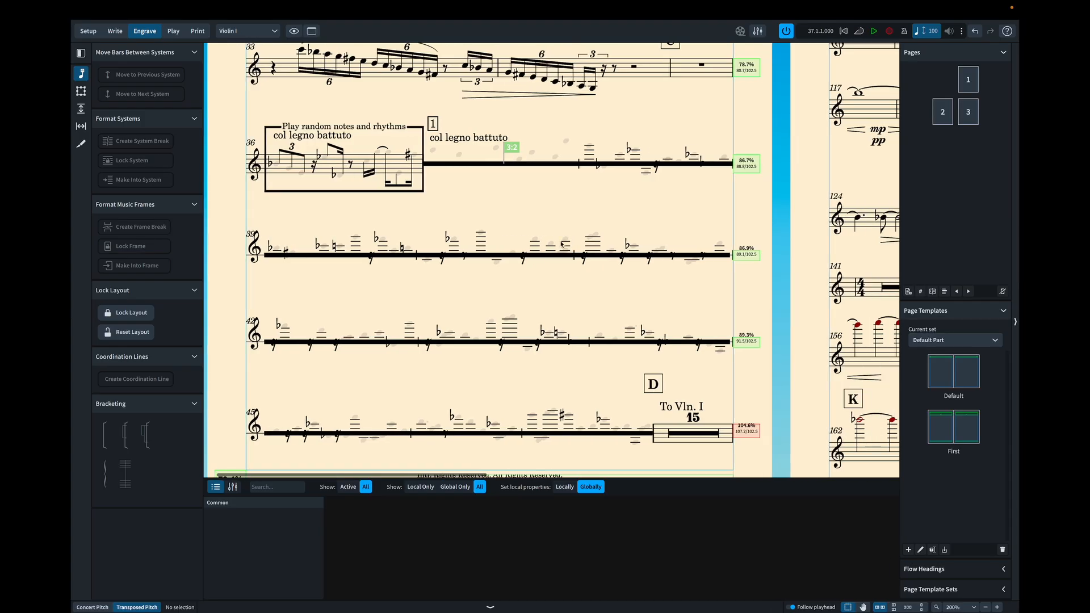
- Return to the full score and start playback from bar 27 at rehearsal mark B
left_click(247, 30)
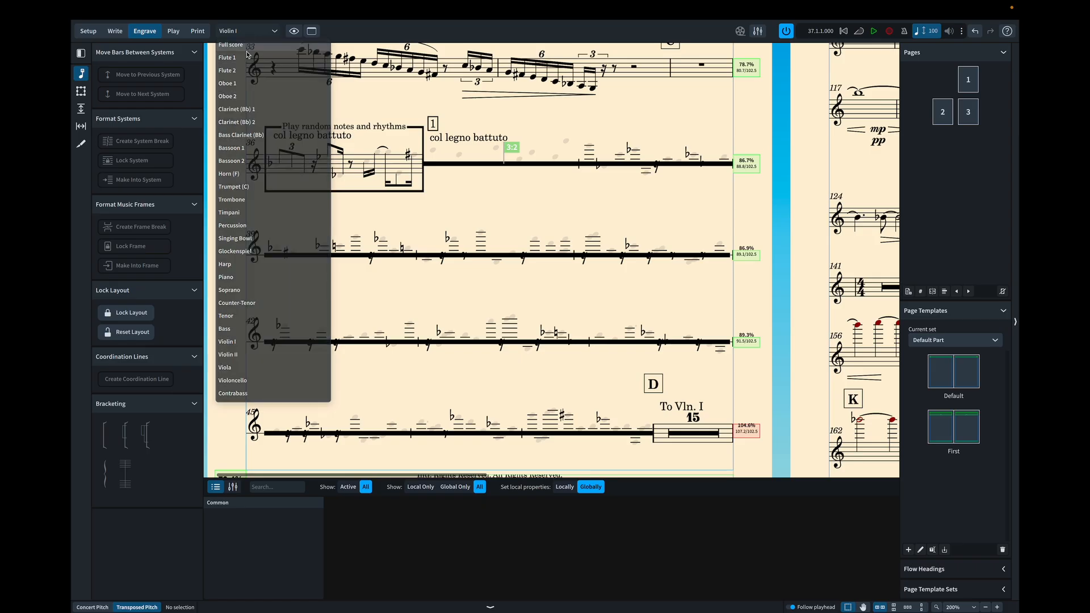
left_click(246, 49)
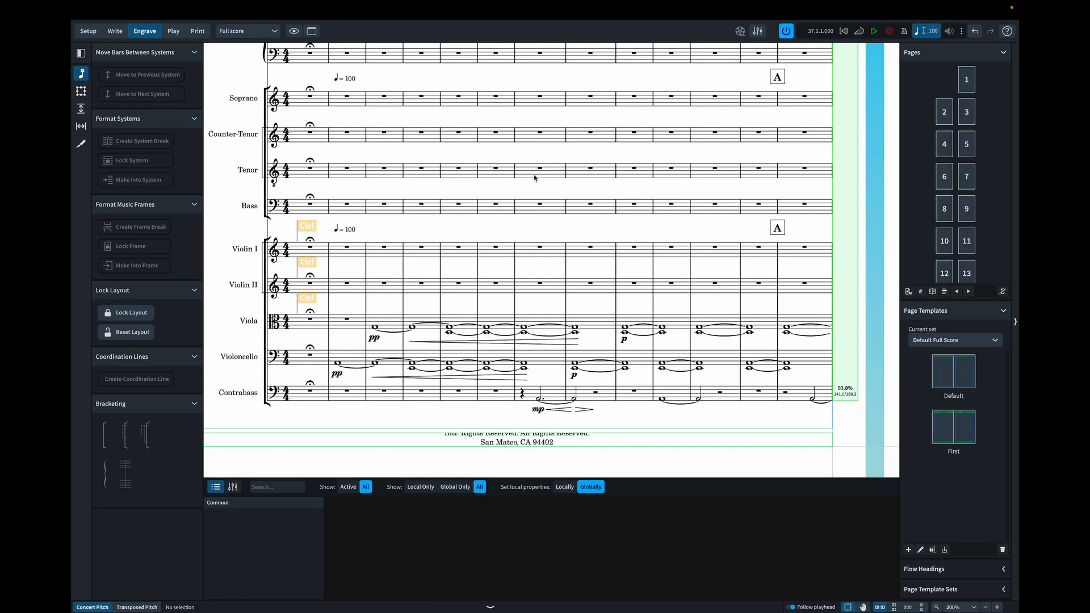
scroll(533, 178, "right", 10)
scroll(533, 178, "right", 15)
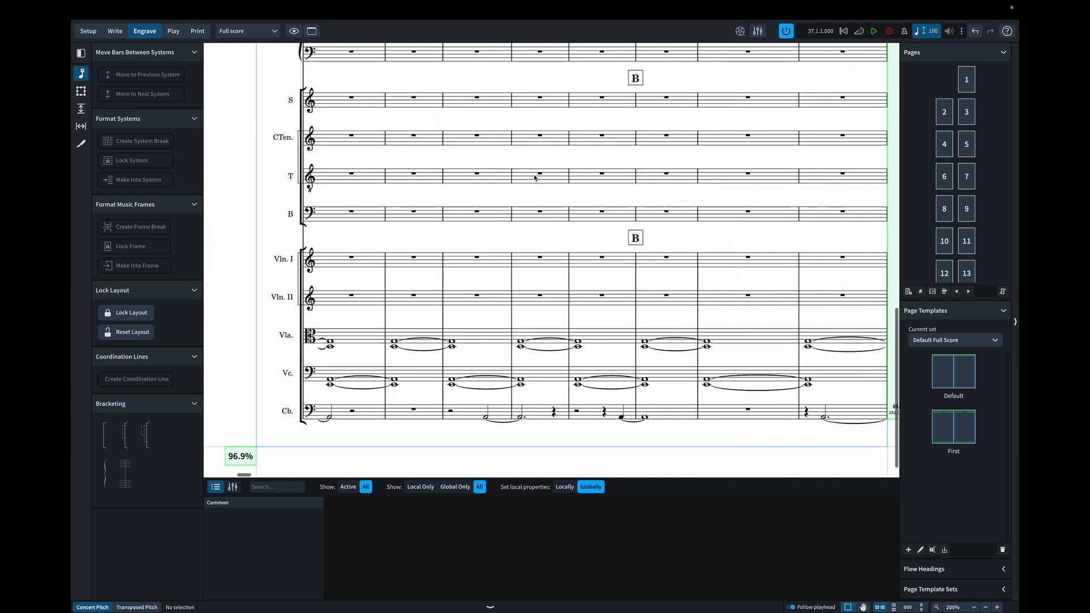
scroll(534, 177, "right", 15)
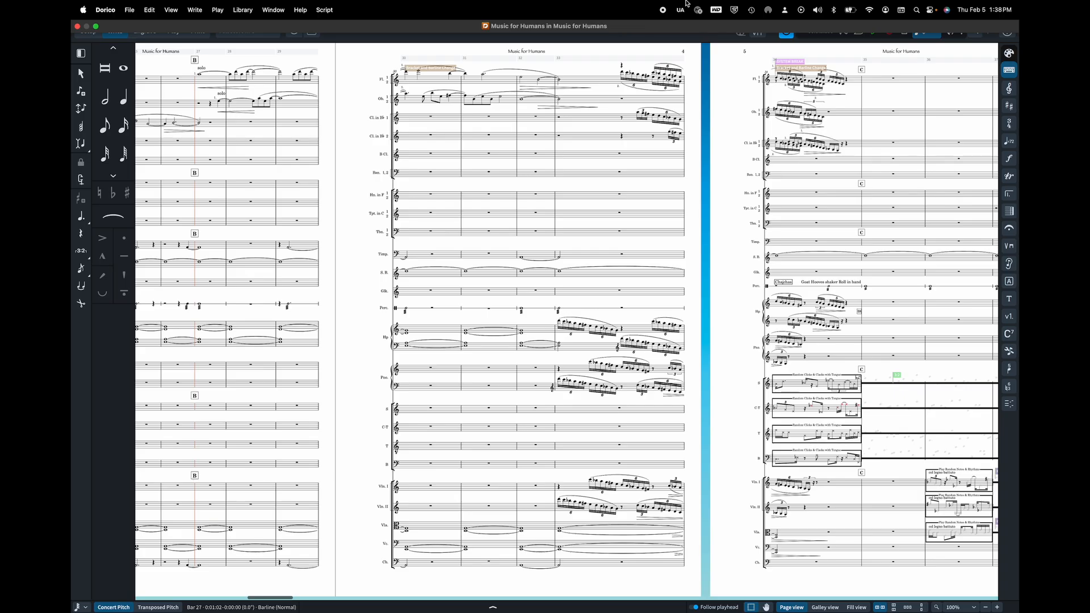
key("space")
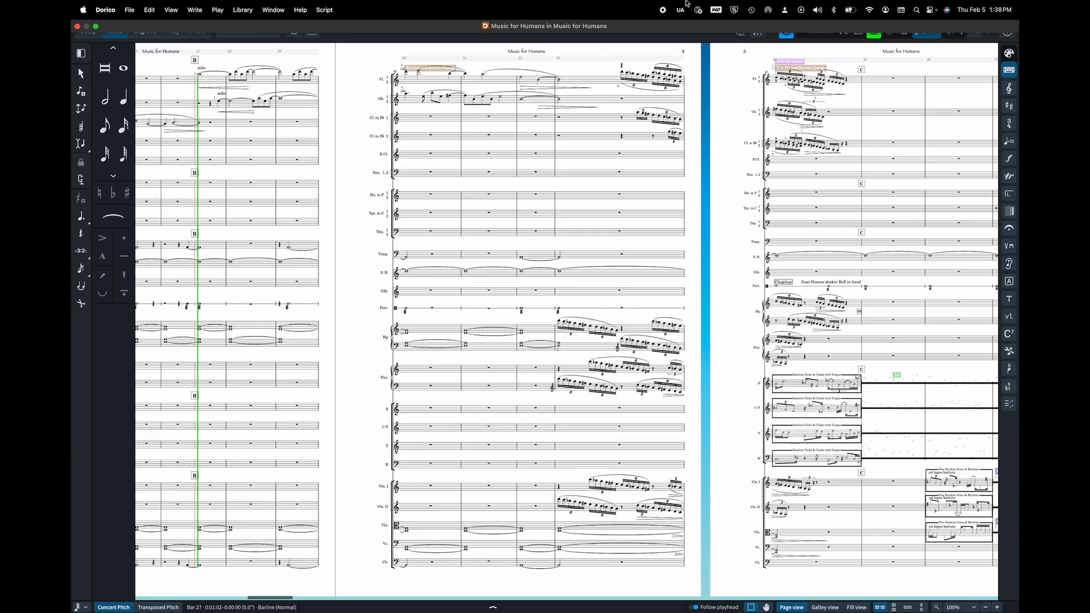